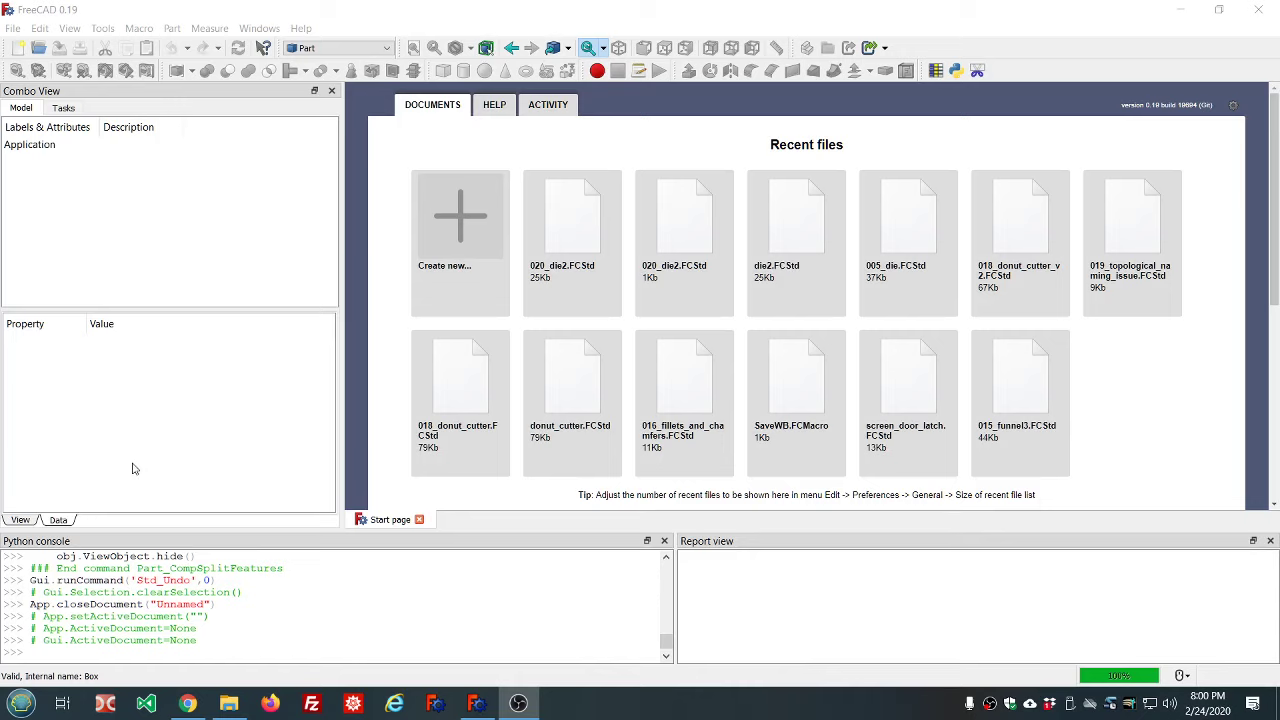
- Check FreeCAD's version (0.19, revision 19694) in Help > About, then close the dialog
{"action": "left_click", "coordinate": [301, 29]}
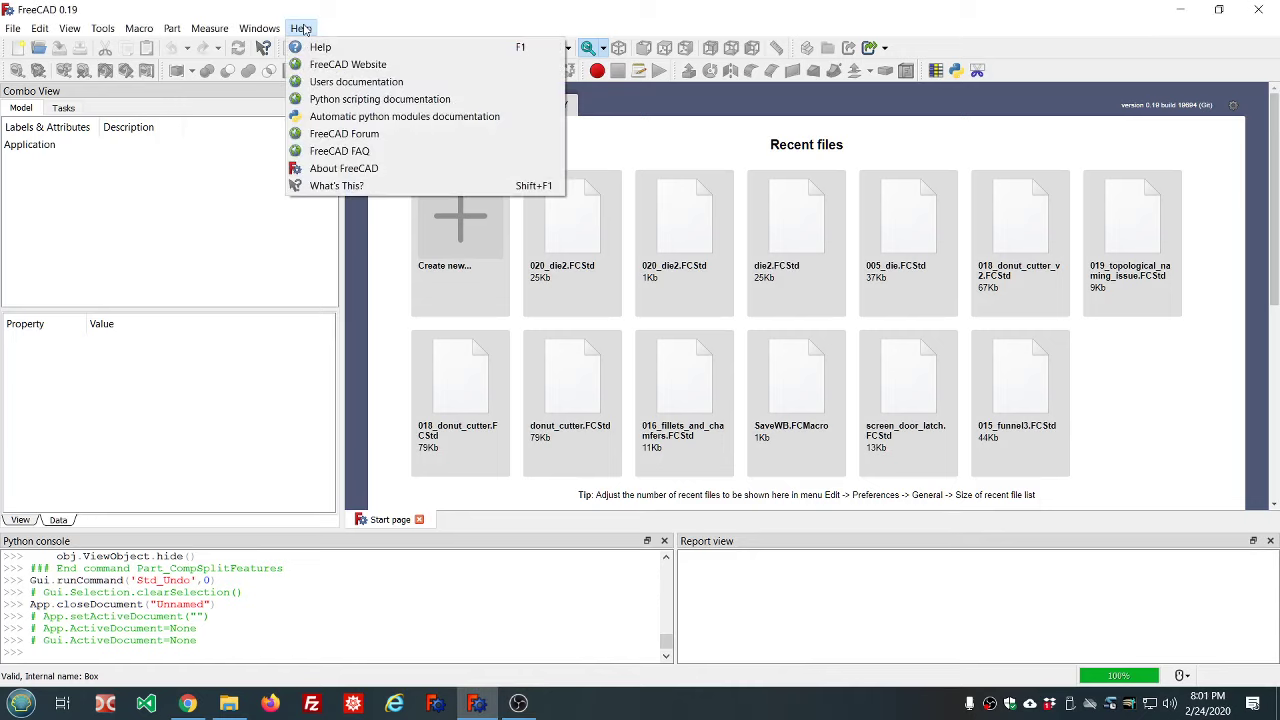
{"action": "left_click", "coordinate": [316, 169]}
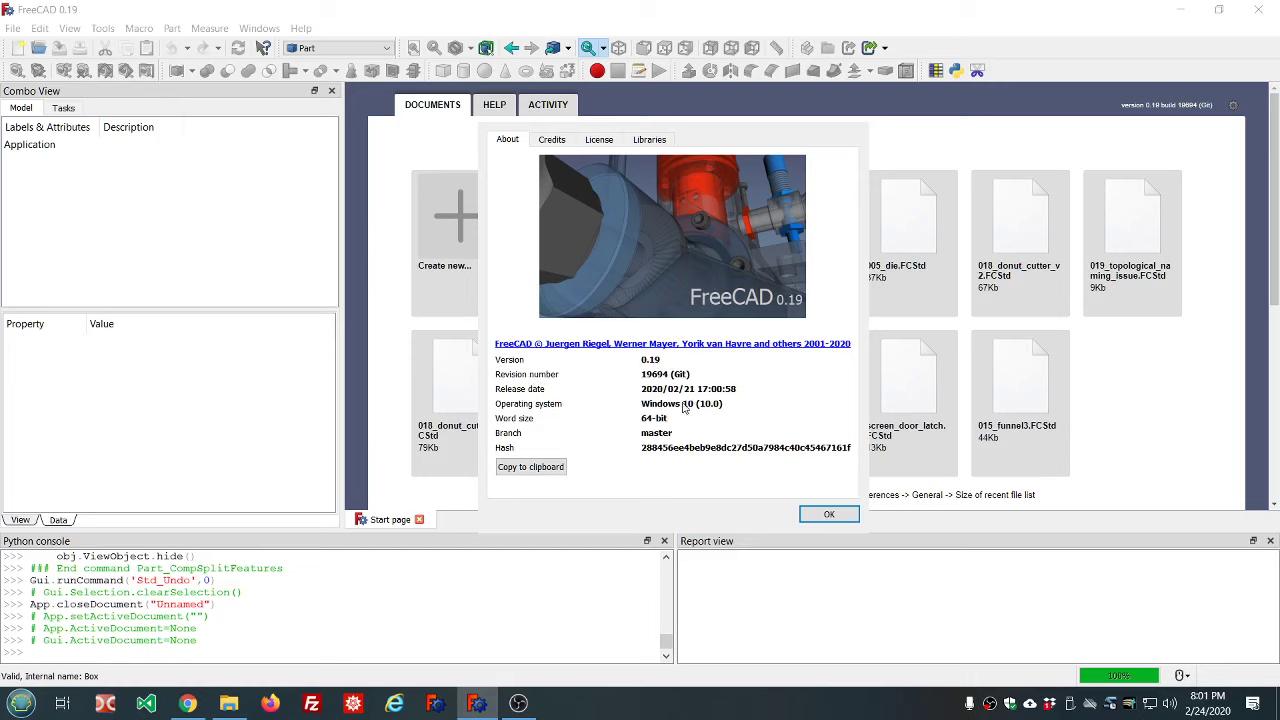
{"action": "left_click", "coordinate": [828, 515]}
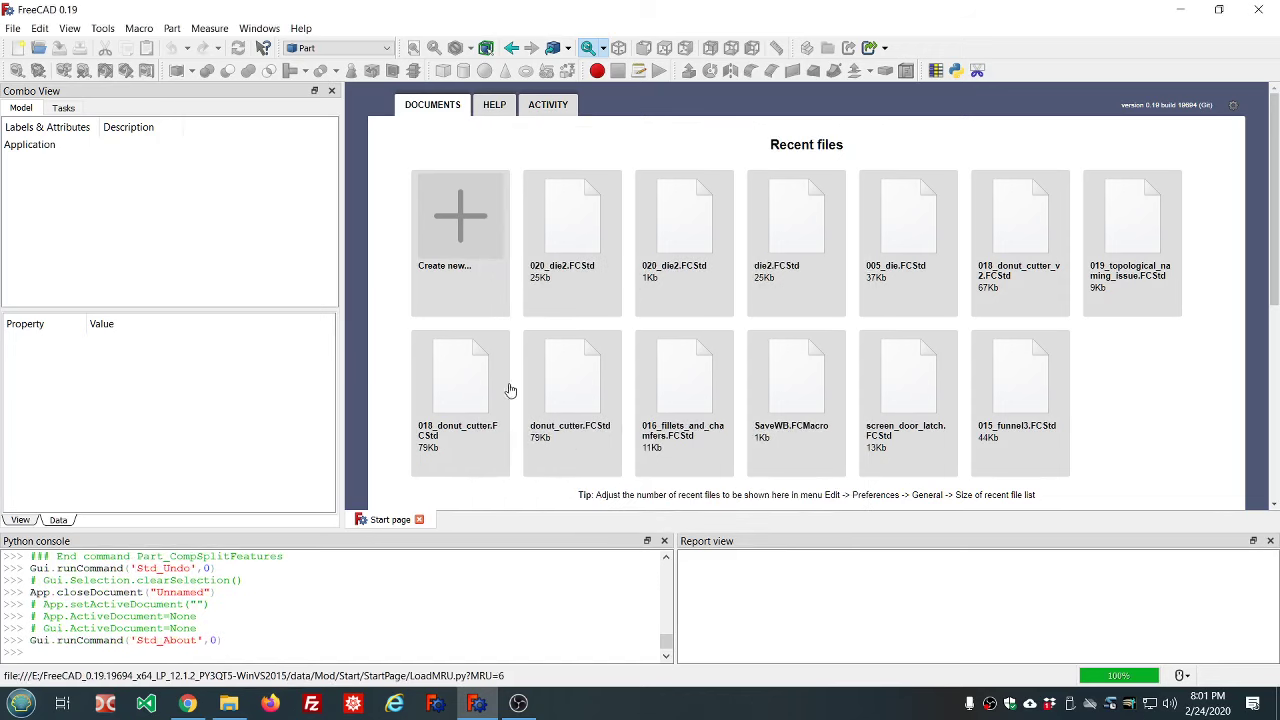
{"action": "left_click", "coordinate": [466, 218]}
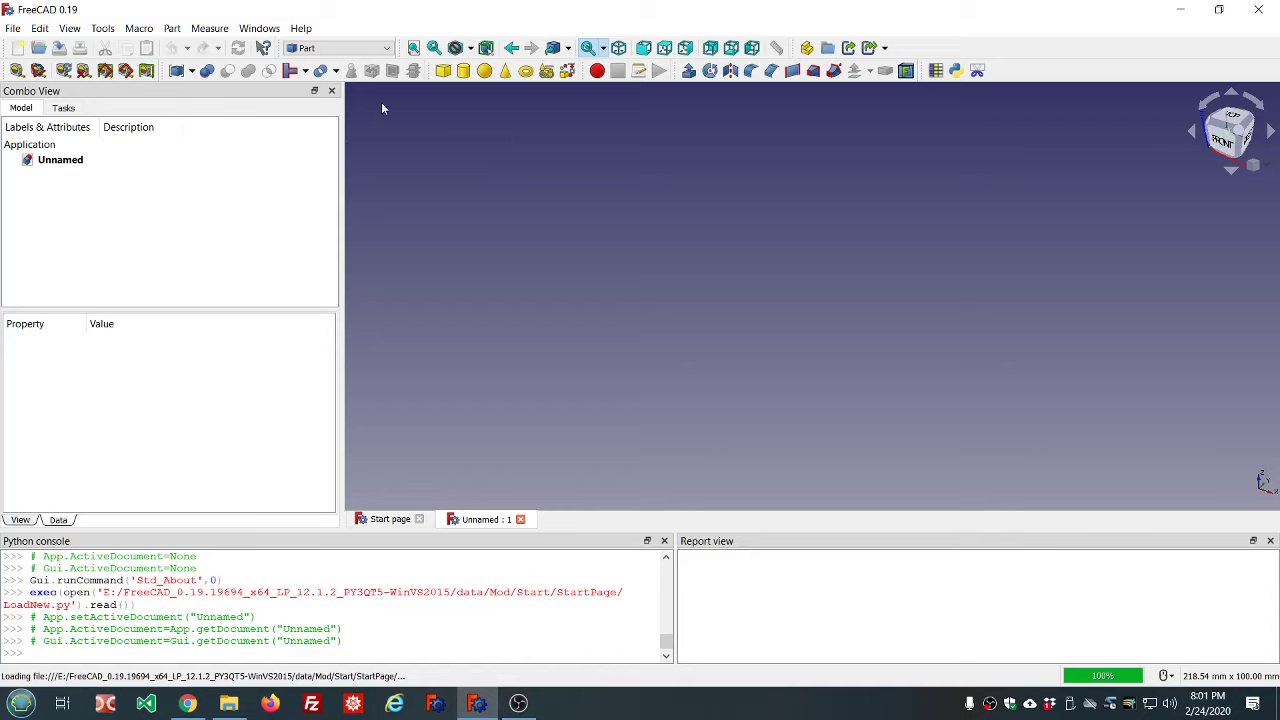
{"action": "left_click", "coordinate": [336, 72]}
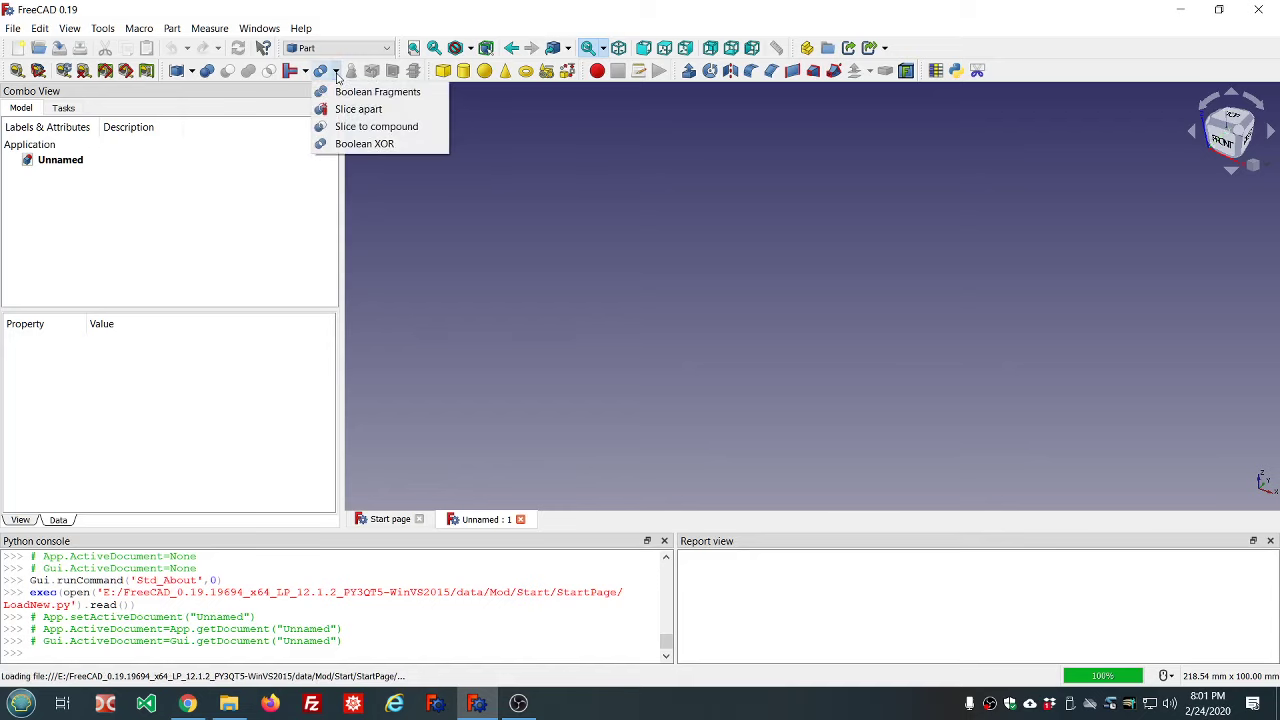
{"action": "left_click", "coordinate": [240, 151]}
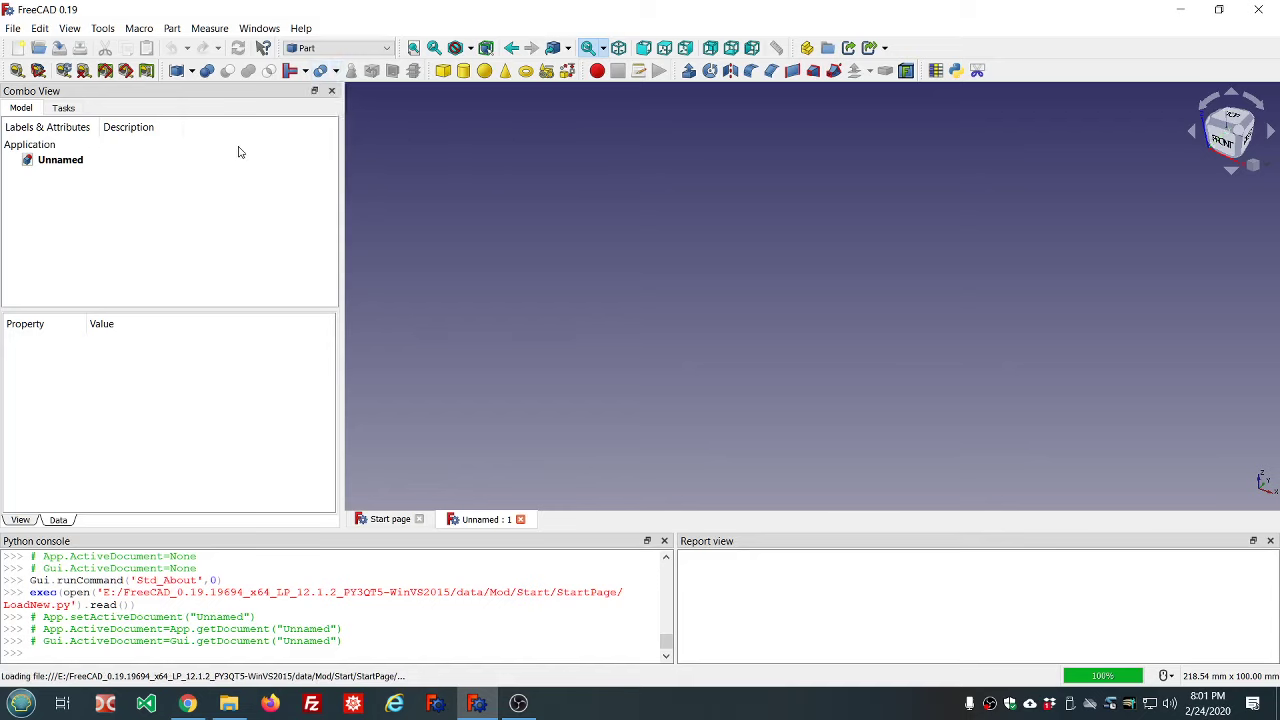
{"action": "left_click", "coordinate": [336, 71]}
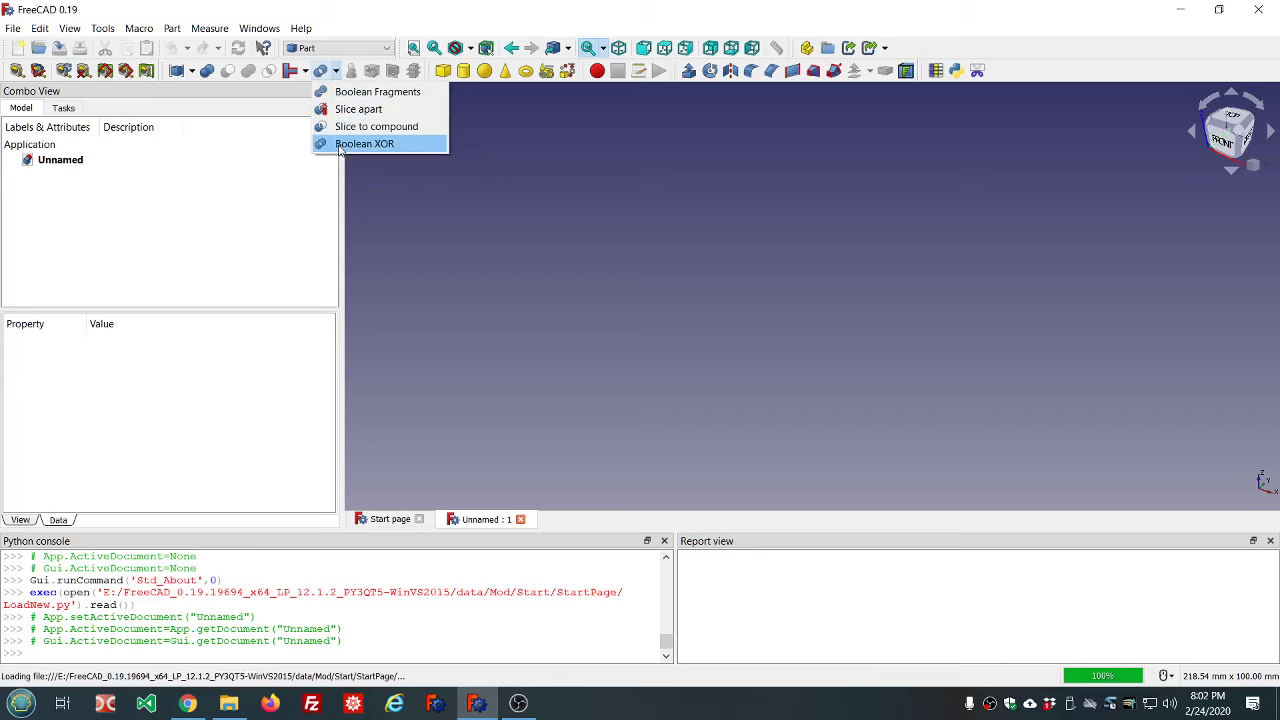
{"action": "left_click", "coordinate": [514, 200]}
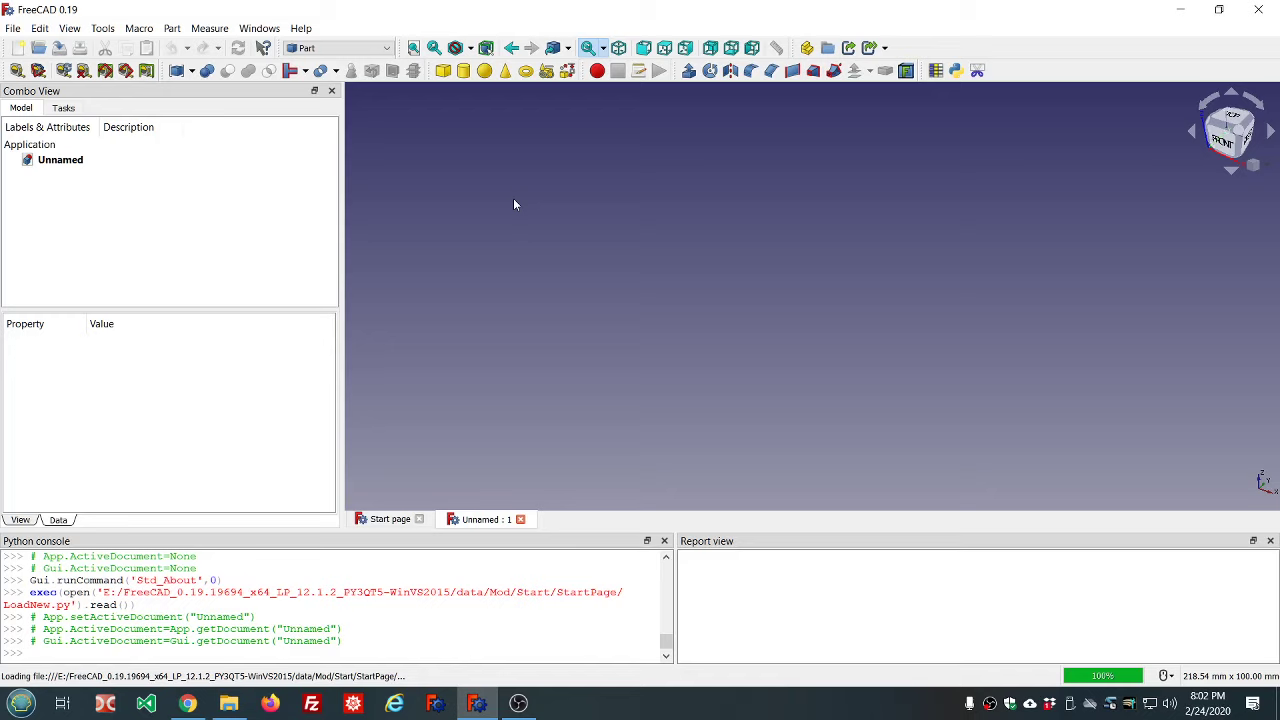
- Add a Part cube and cylinder and fuse them into a Fusion
{"action": "left_click", "coordinate": [444, 74]}
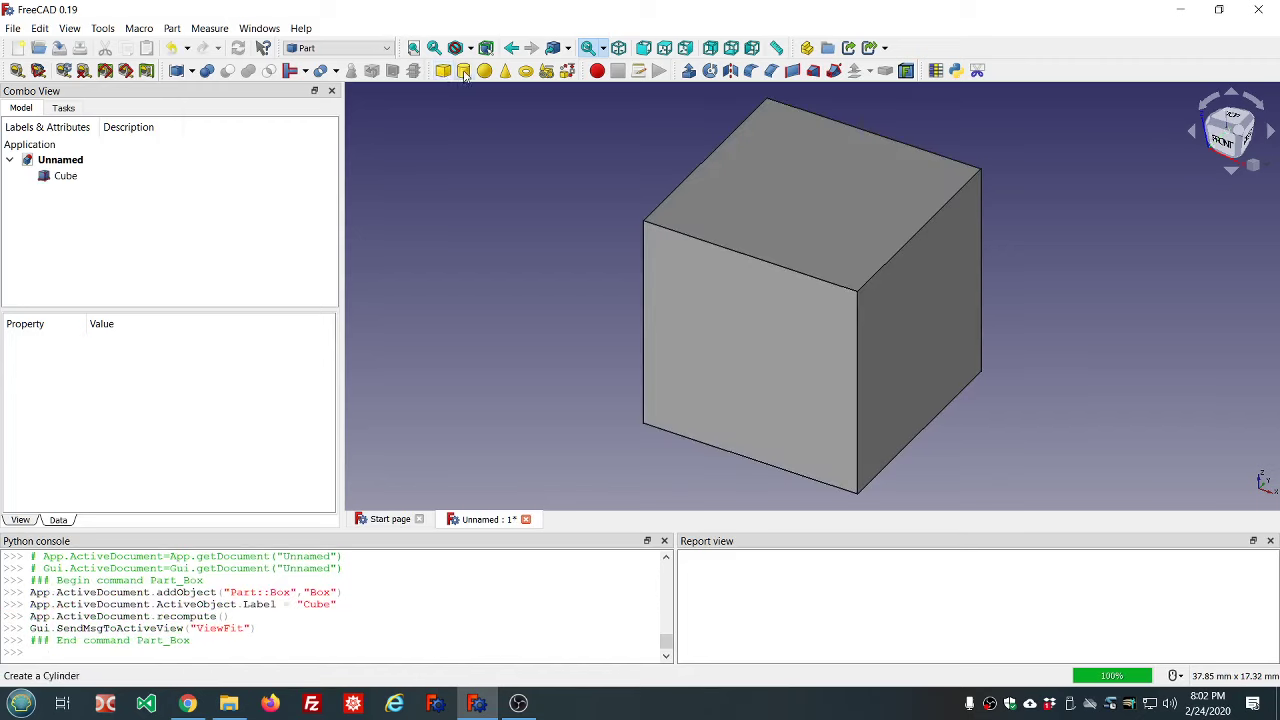
{"action": "left_click", "coordinate": [464, 71]}
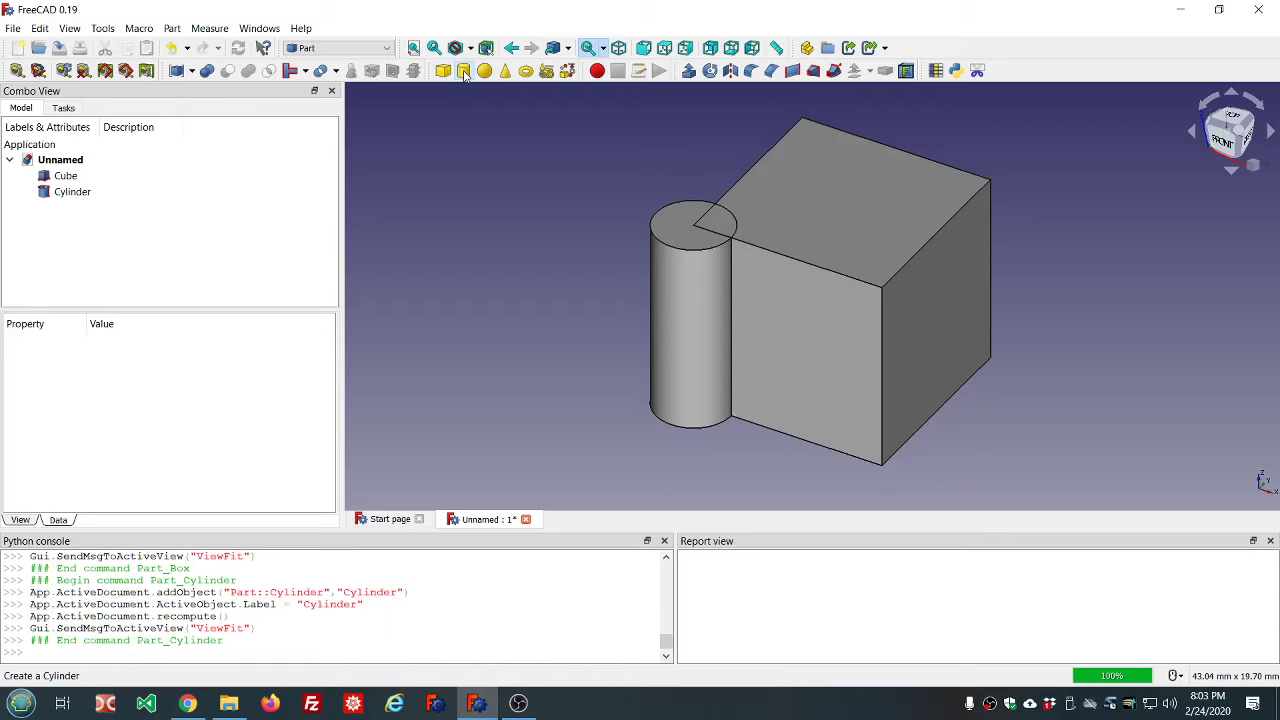
{"action": "left_click", "coordinate": [66, 176]}
{"action": "left_click", "coordinate": [70, 193], "text": "ctrl"}
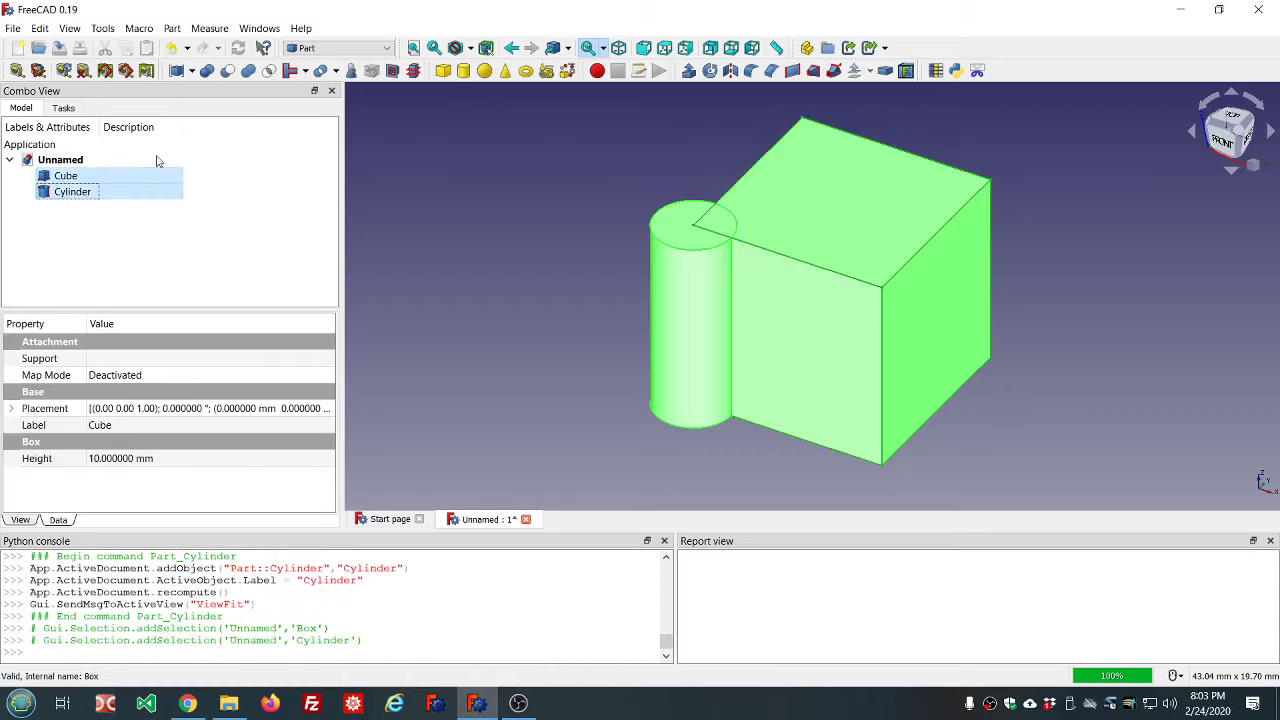
{"action": "left_click", "coordinate": [249, 71]}
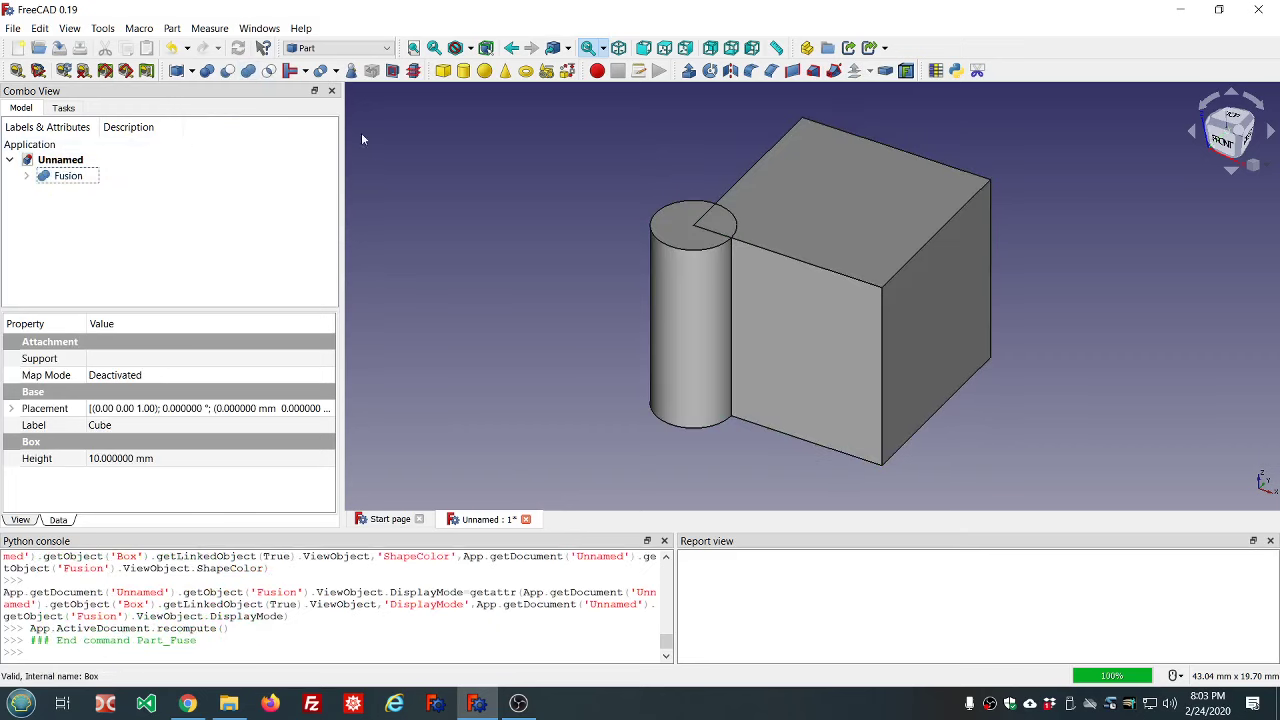
- Set the Fusion's Refine property to true
{"action": "left_click", "coordinate": [60, 180]}
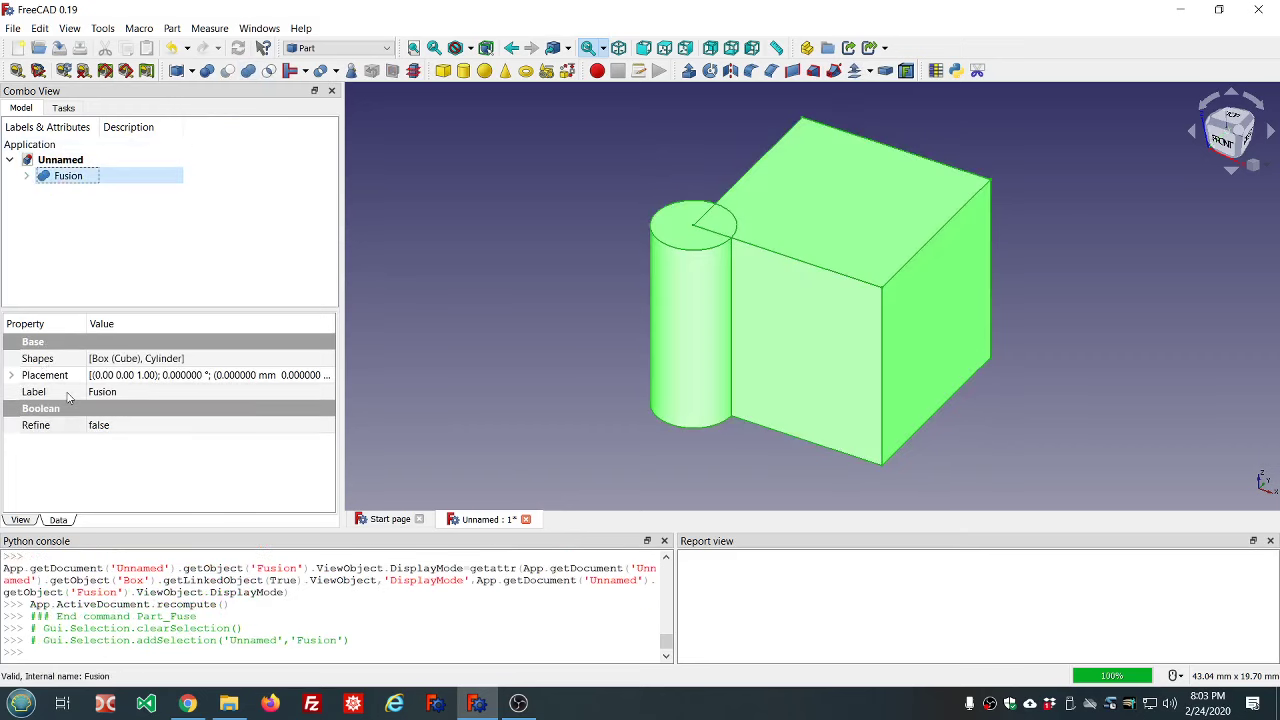
{"action": "left_click", "coordinate": [140, 430]}
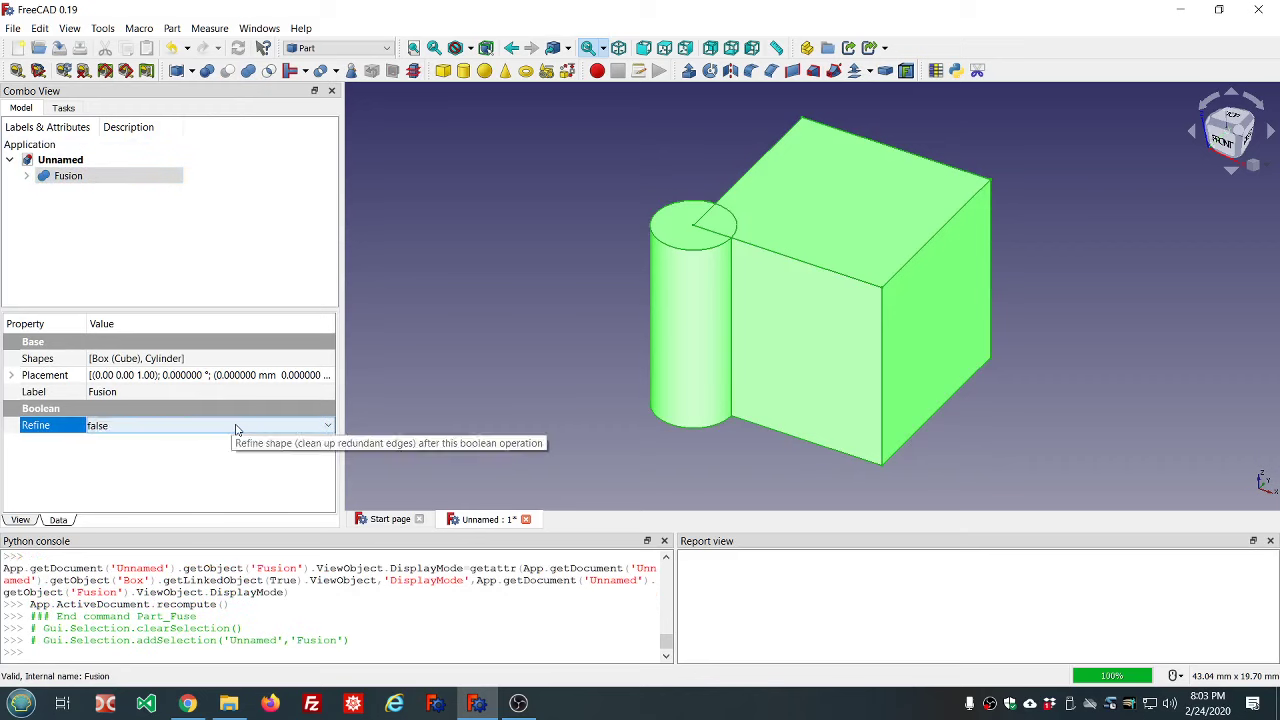
{"action": "scroll", "coordinate": [237, 430], "scroll_direction": "down", "scroll_amount": 1}
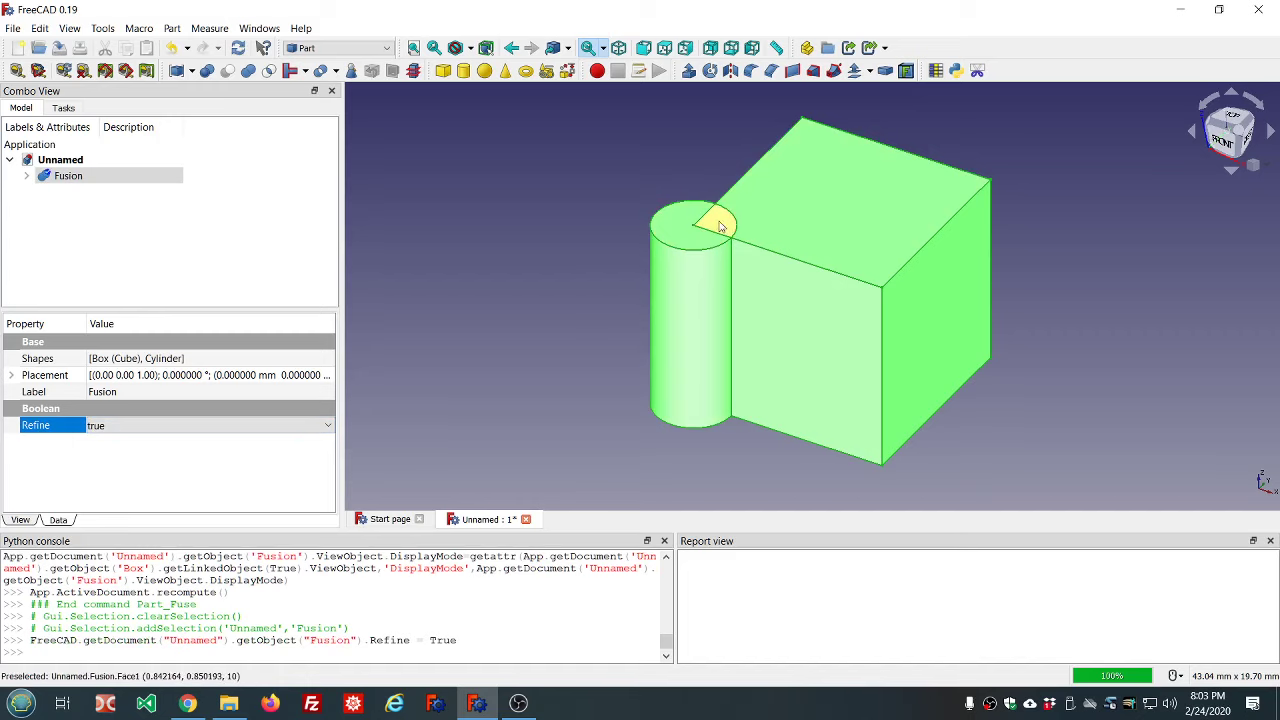
{"action": "left_click", "coordinate": [184, 232]}
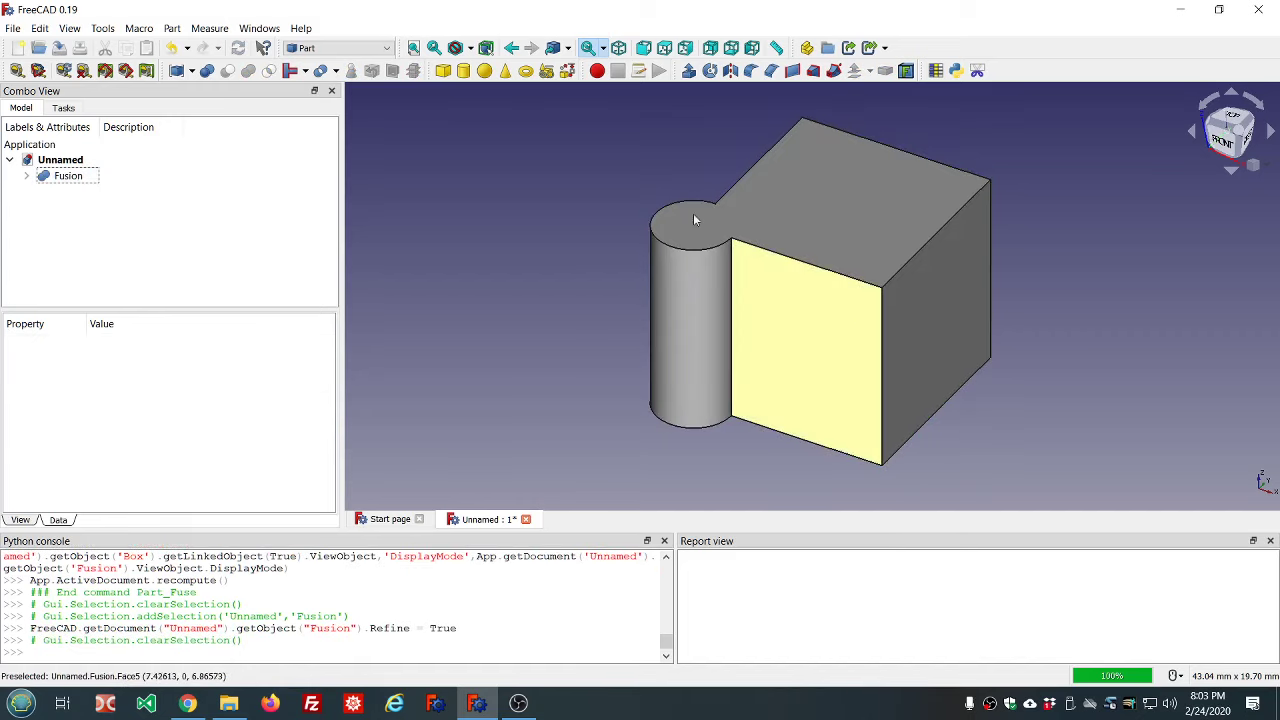
{"action": "scroll", "coordinate": [851, 249], "scroll_direction": "up", "scroll_amount": 2}
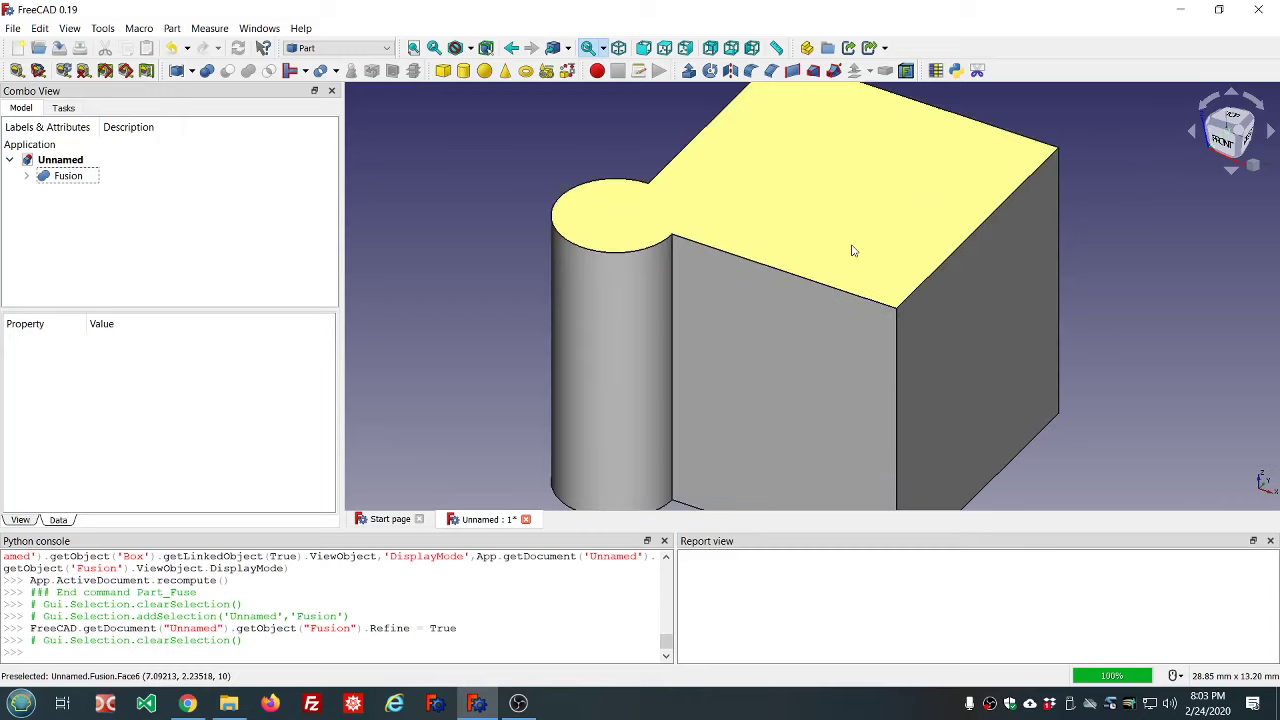
{"action": "scroll", "coordinate": [560, 197], "scroll_direction": "down", "scroll_amount": 2}
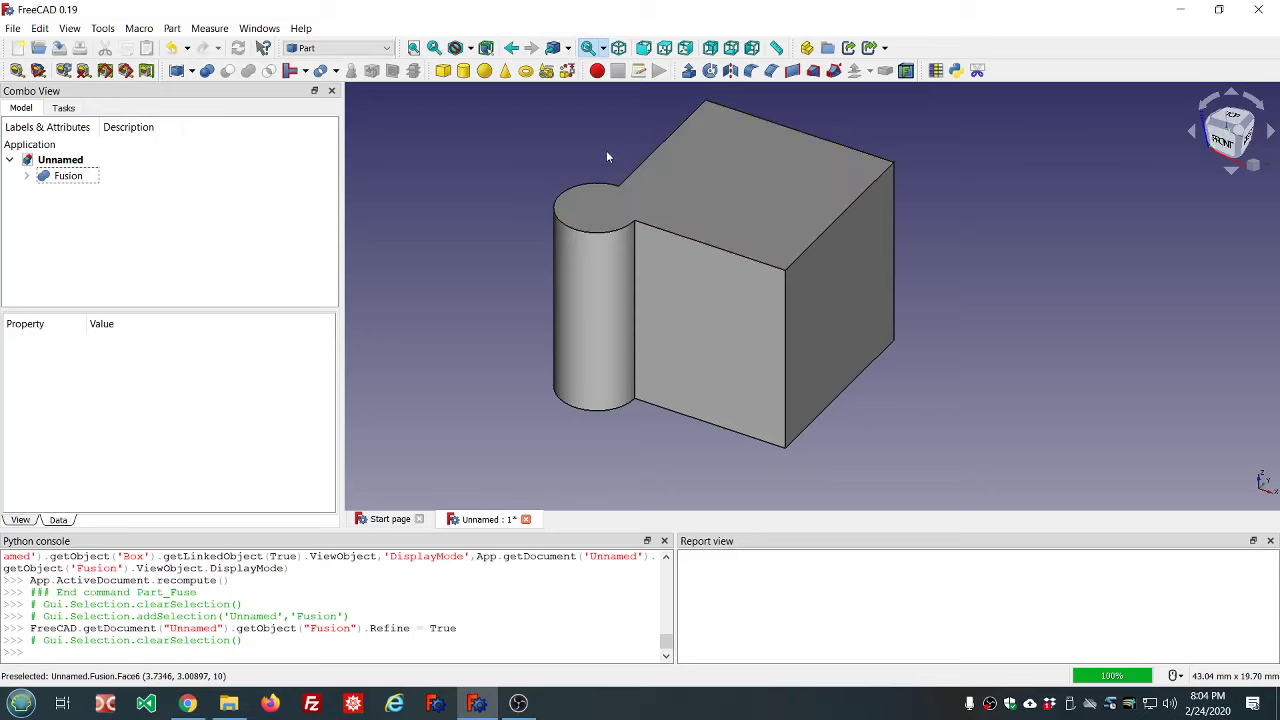
- Delete the Fusion and intersect the Cube and Cylinder into a Common solid
{"action": "left_click", "coordinate": [47, 183]}
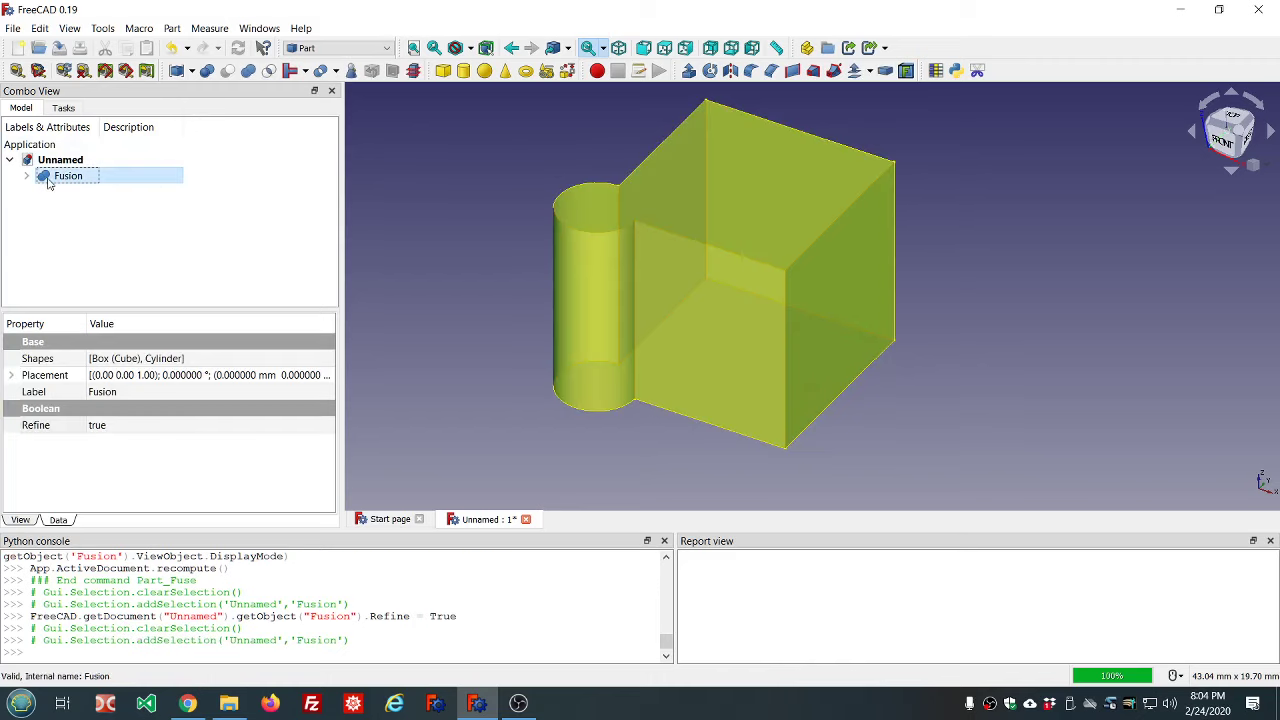
{"action": "key", "text": "Delete"}
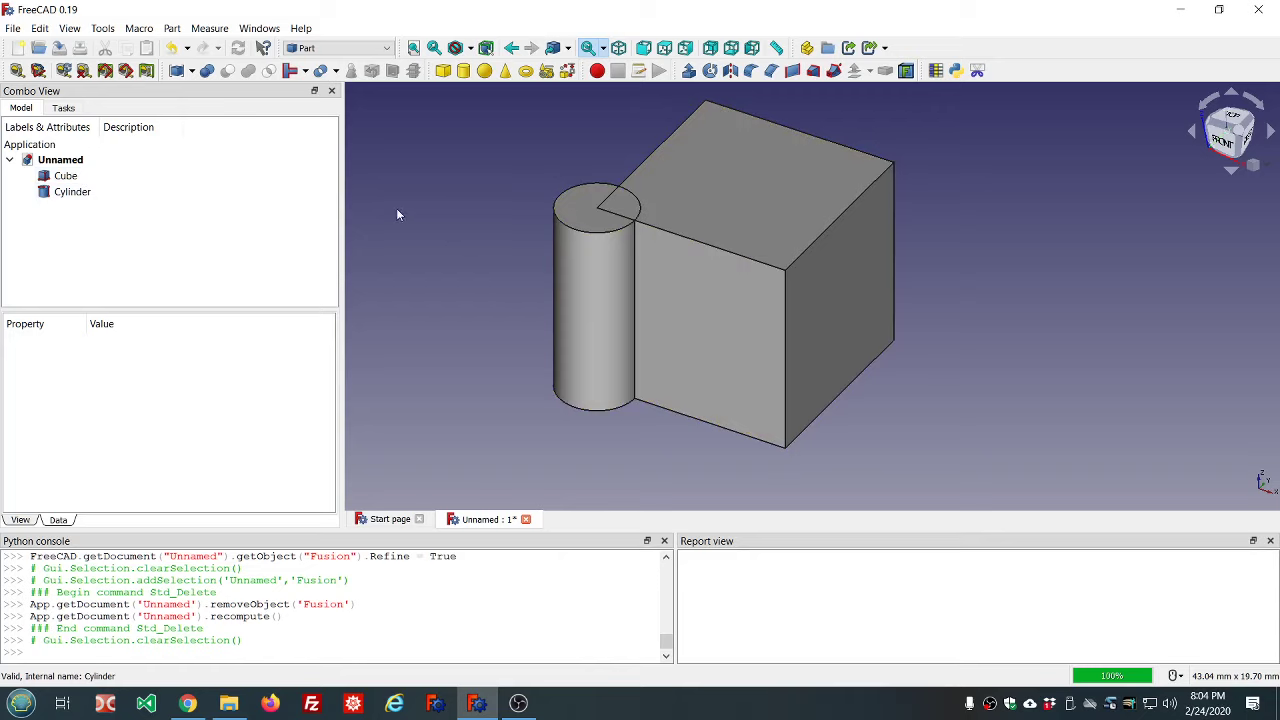
{"action": "left_click", "coordinate": [68, 176]}
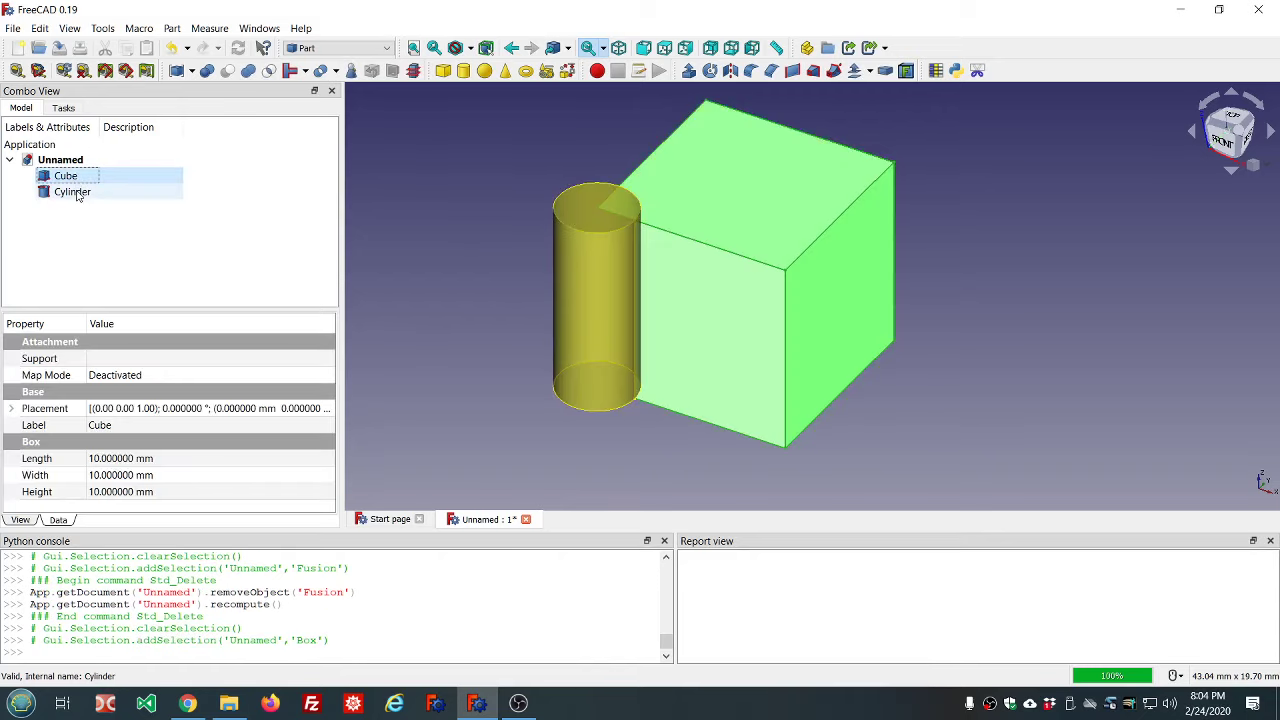
{"action": "left_click", "coordinate": [77, 193], "text": "ctrl"}
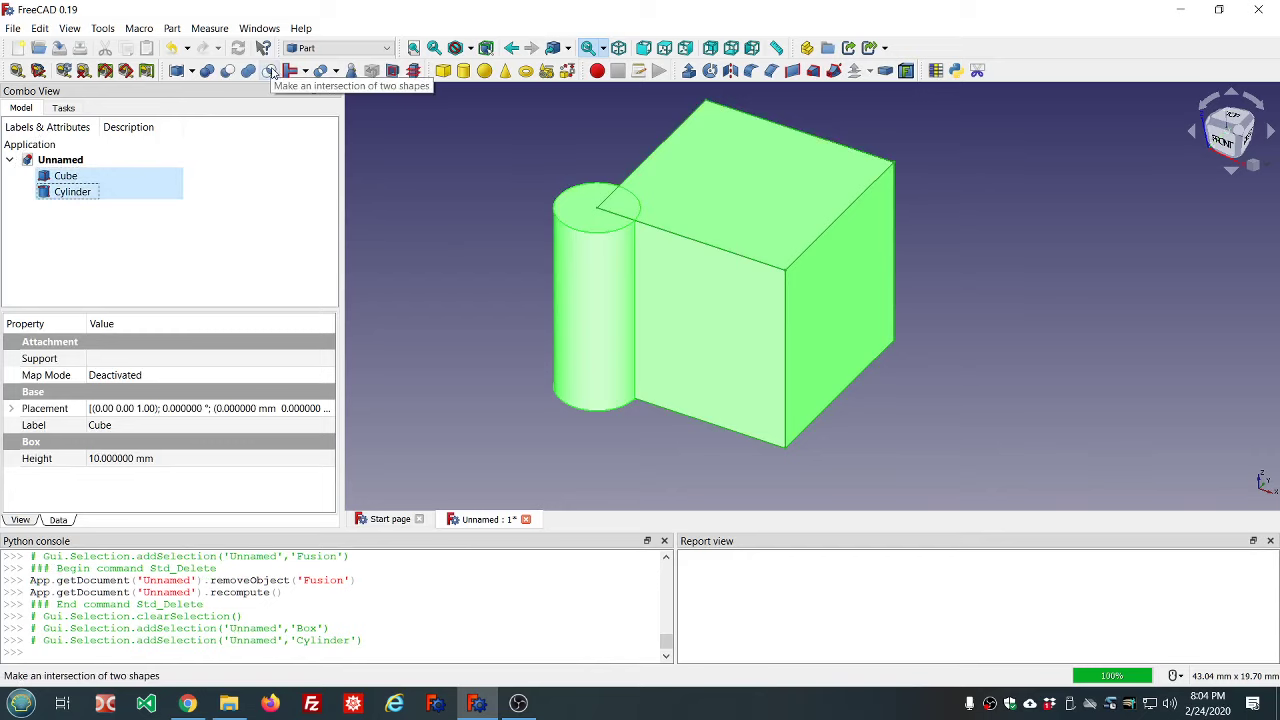
{"action": "left_click", "coordinate": [269, 70]}
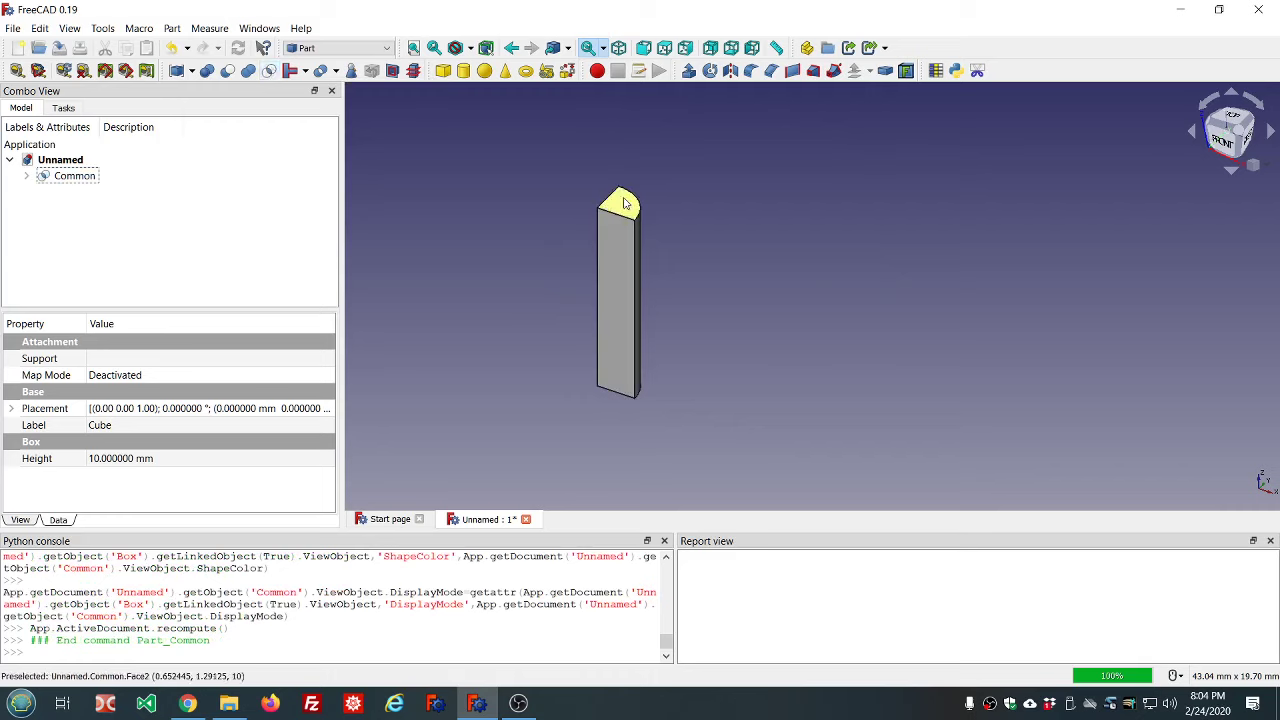
{"action": "mouse_move", "coordinate": [673, 199]}
{"action": "left_mouse_down"}
{"action": "mouse_move", "coordinate": [674, 257]}
{"action": "mouse_move", "coordinate": [580, 234]}
{"action": "mouse_move", "coordinate": [622, 211]}
{"action": "mouse_move", "coordinate": [631, 186]}
{"action": "mouse_move", "coordinate": [666, 177]}
{"action": "mouse_move", "coordinate": [674, 194]}
{"action": "left_mouse_up"}
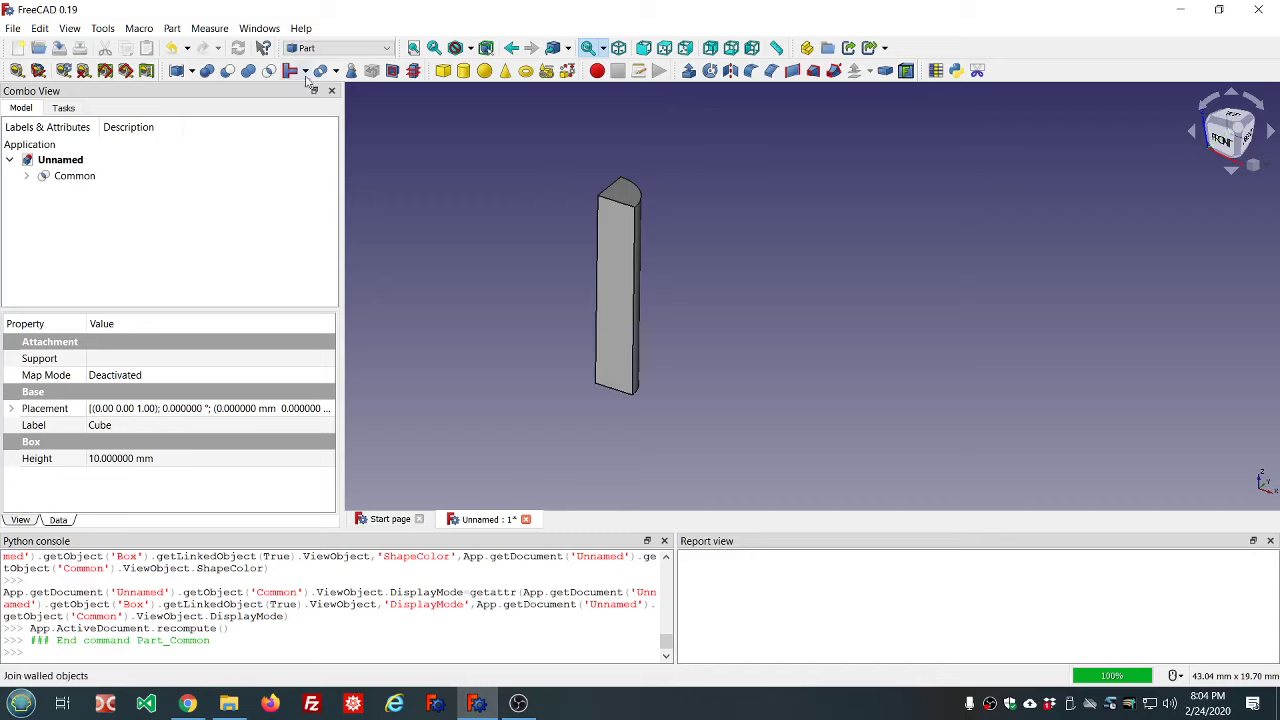
- Delete the Common and cut the Cylinder from the Cube, leaving a notched cube
{"action": "left_click", "coordinate": [72, 178]}
{"action": "key", "text": "Delete"}
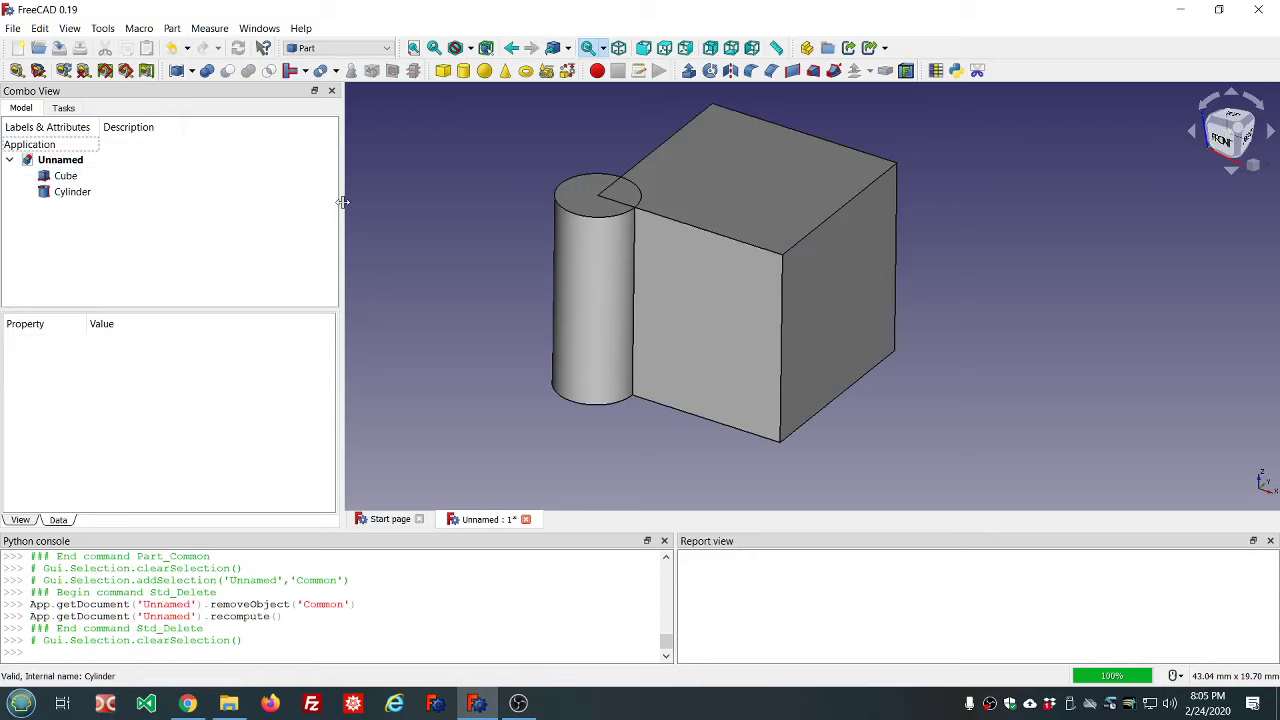
{"action": "left_click", "coordinate": [79, 177]}
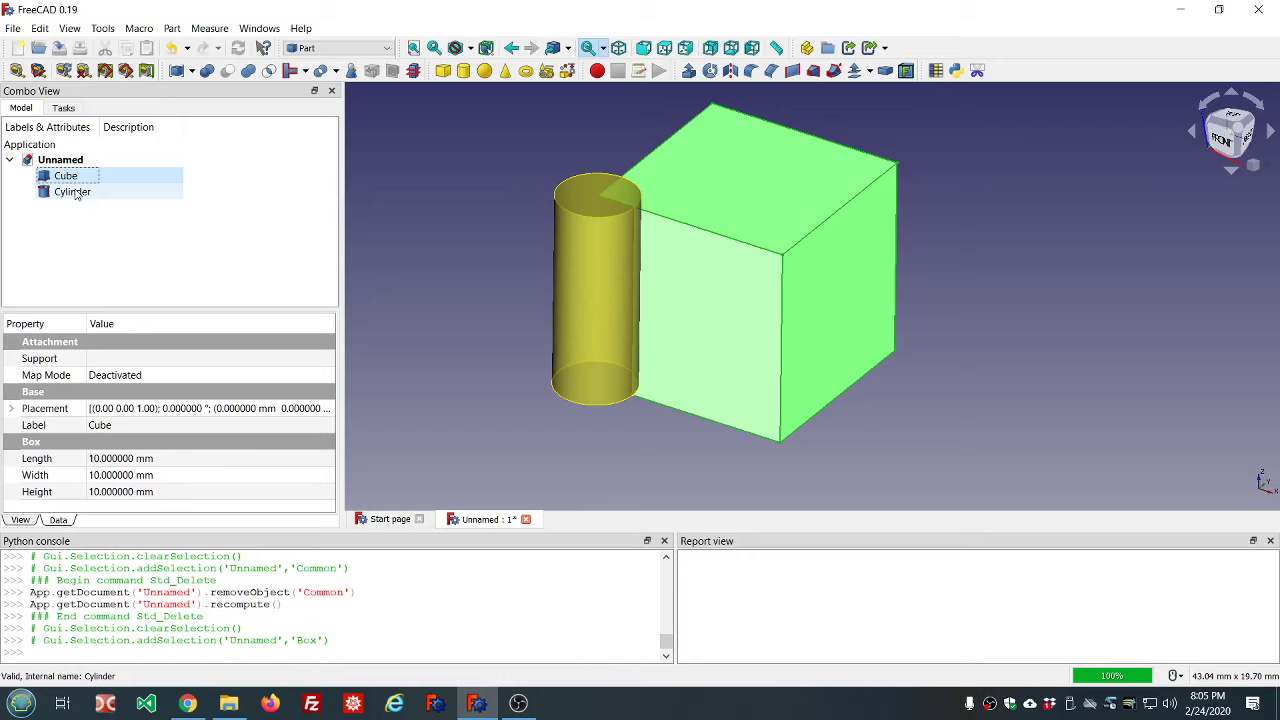
{"action": "left_click", "coordinate": [76, 193], "text": "ctrl"}
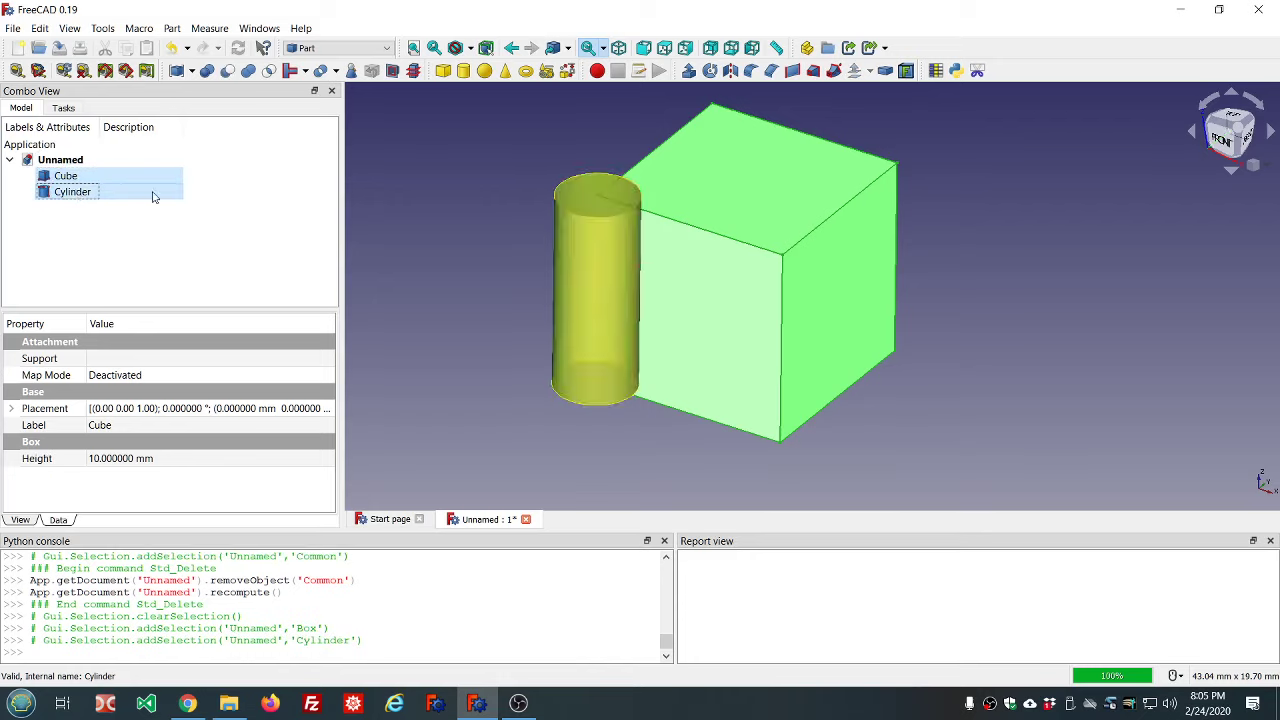
{"action": "left_click", "coordinate": [227, 72]}
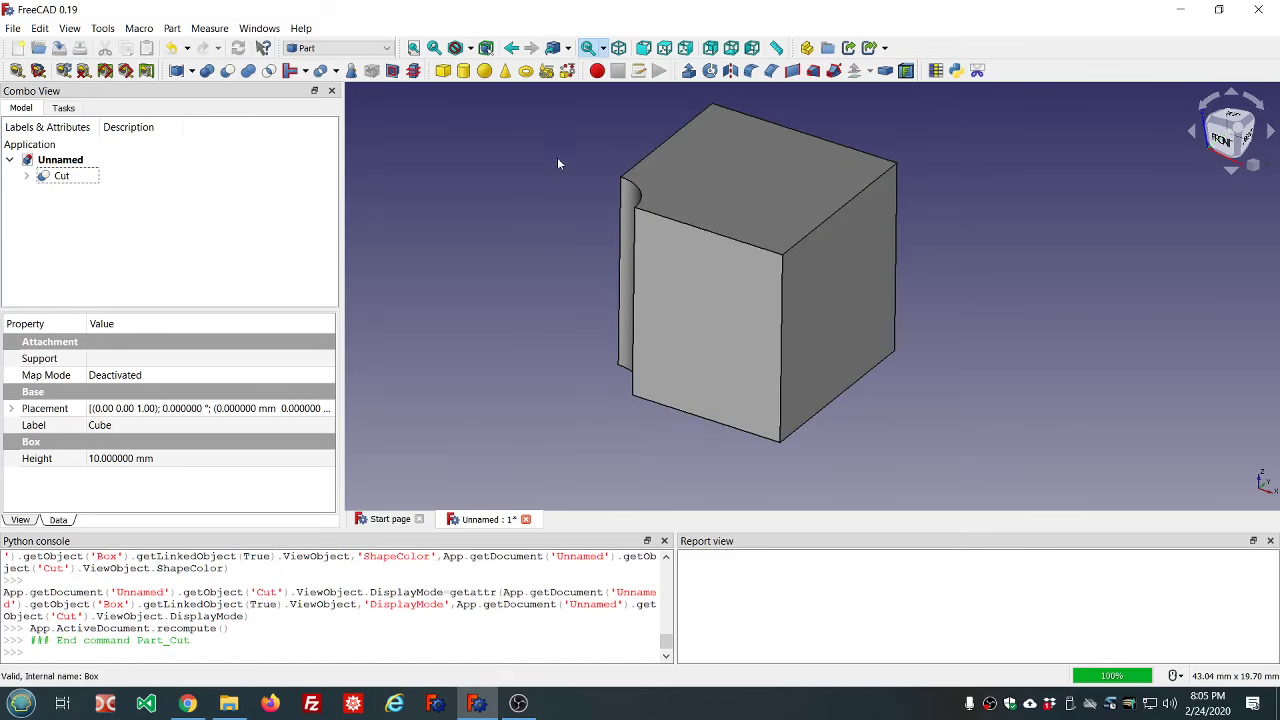
{"action": "middle_click_drag", "start_coordinate": [583, 157], "coordinate": [674, 181]}
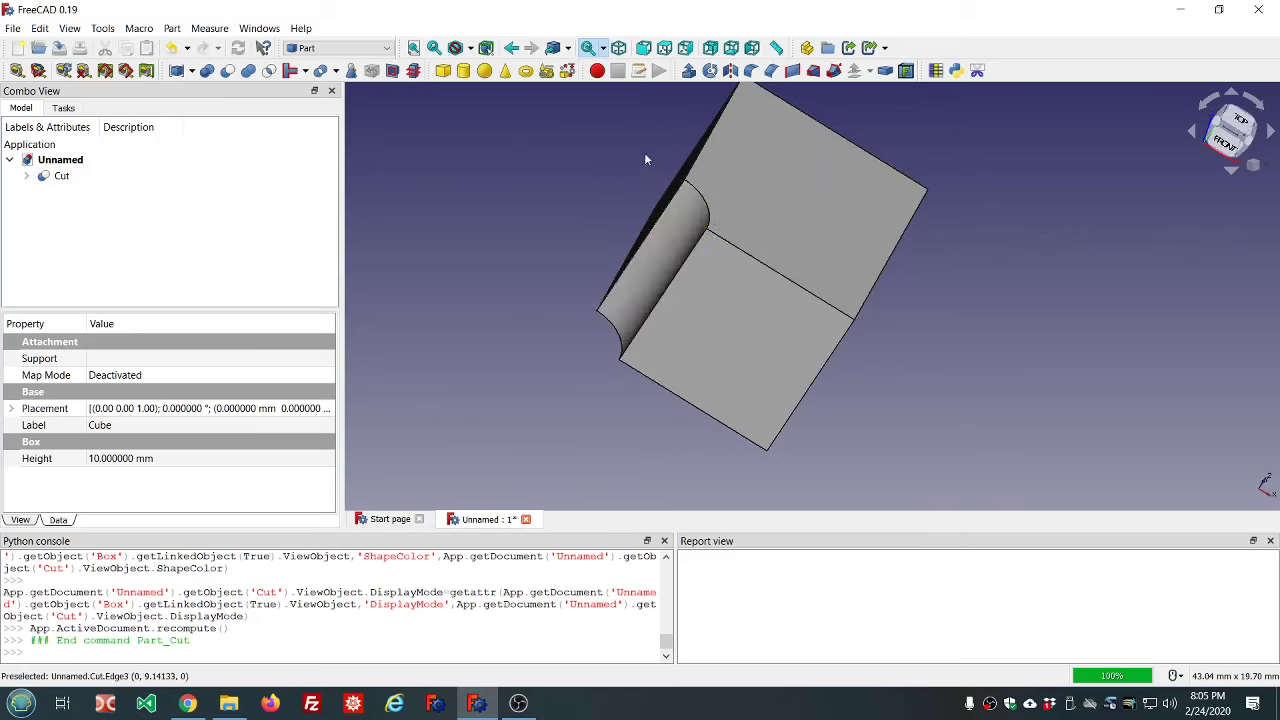
{"action": "middle_click_drag", "start_coordinate": [637, 144], "coordinate": [559, 157]}
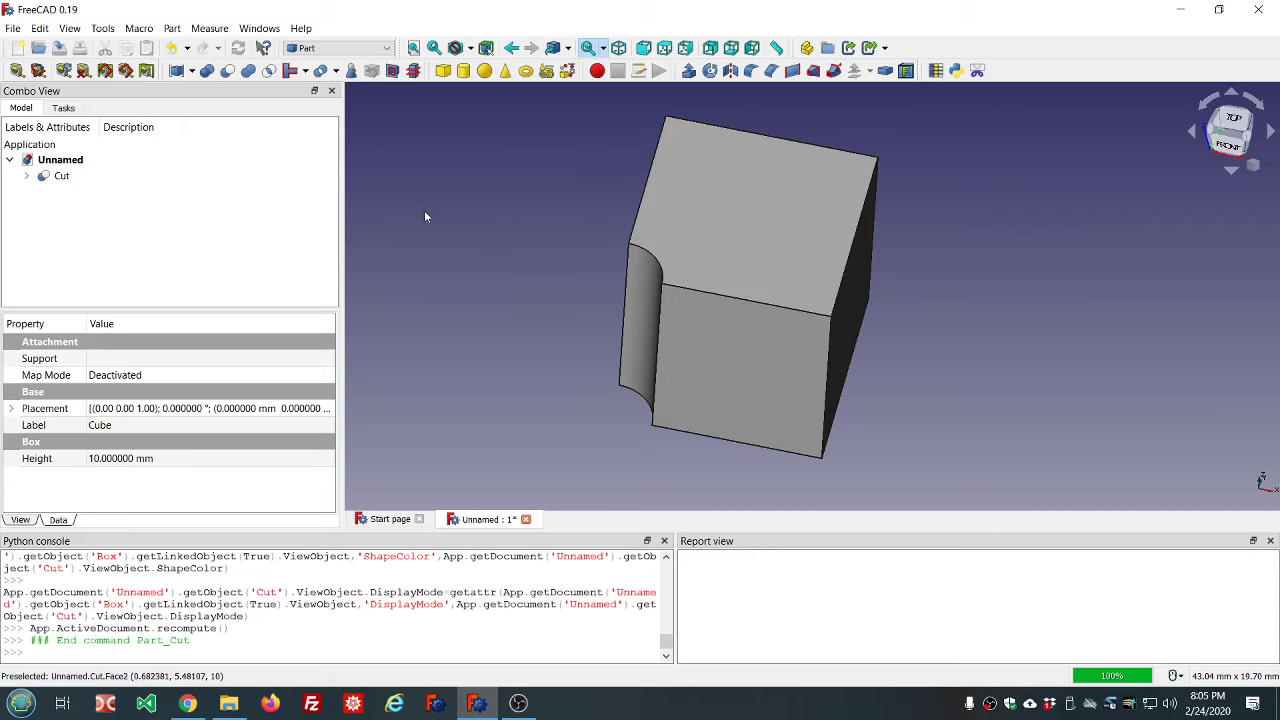
{"action": "left_click", "coordinate": [26, 176]}
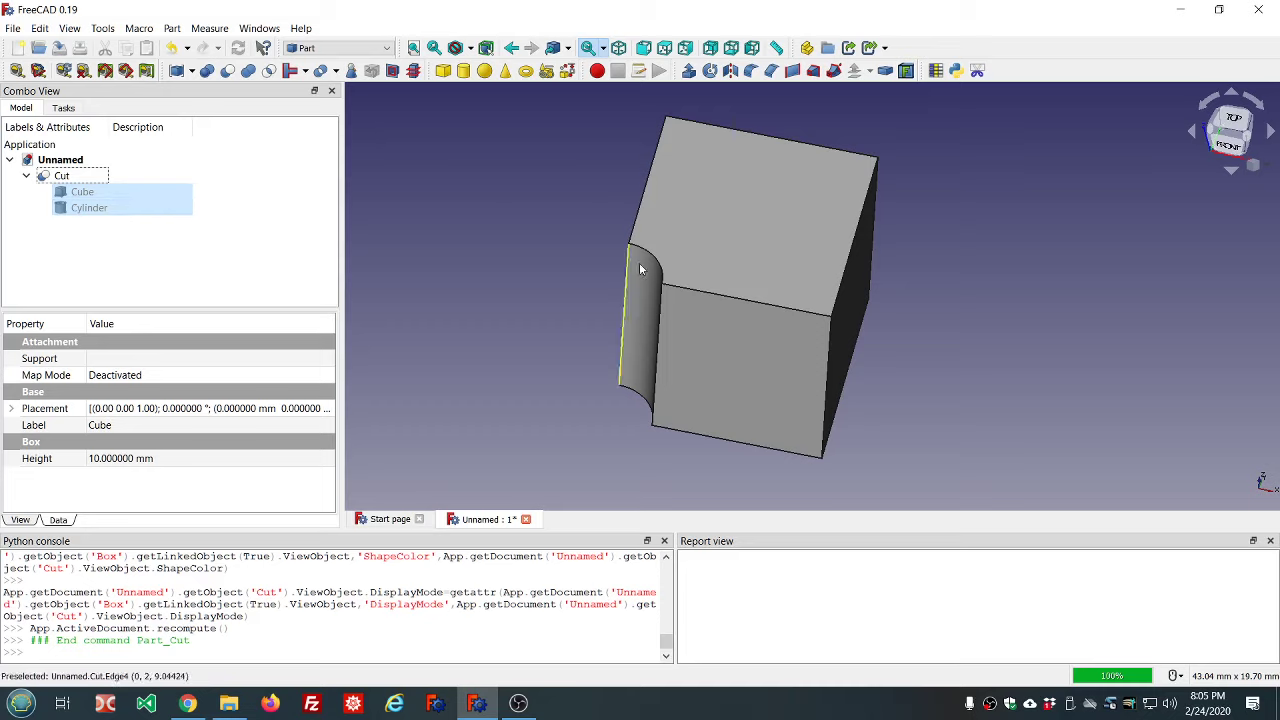
- Delete the Cut, select the Cube and Cylinder, and look for Boolean XOR in the Part menu
{"action": "left_click", "coordinate": [61, 177]}
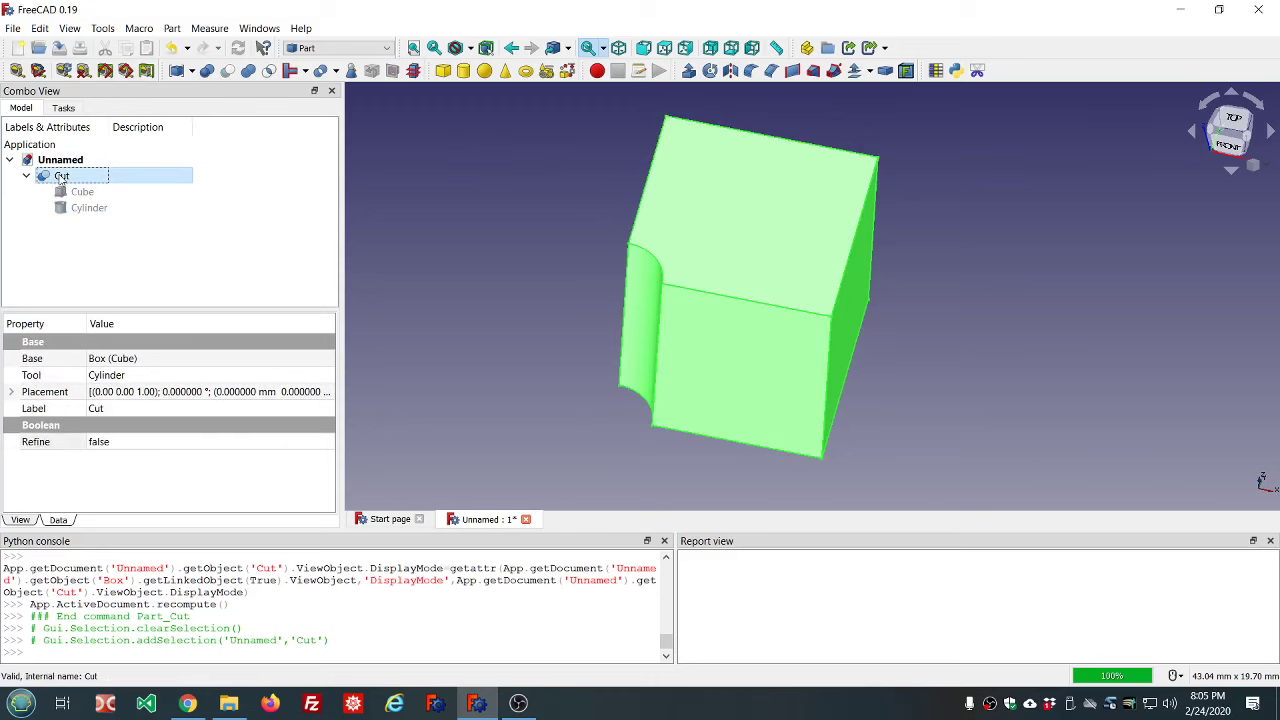
{"action": "key", "text": "Delete"}
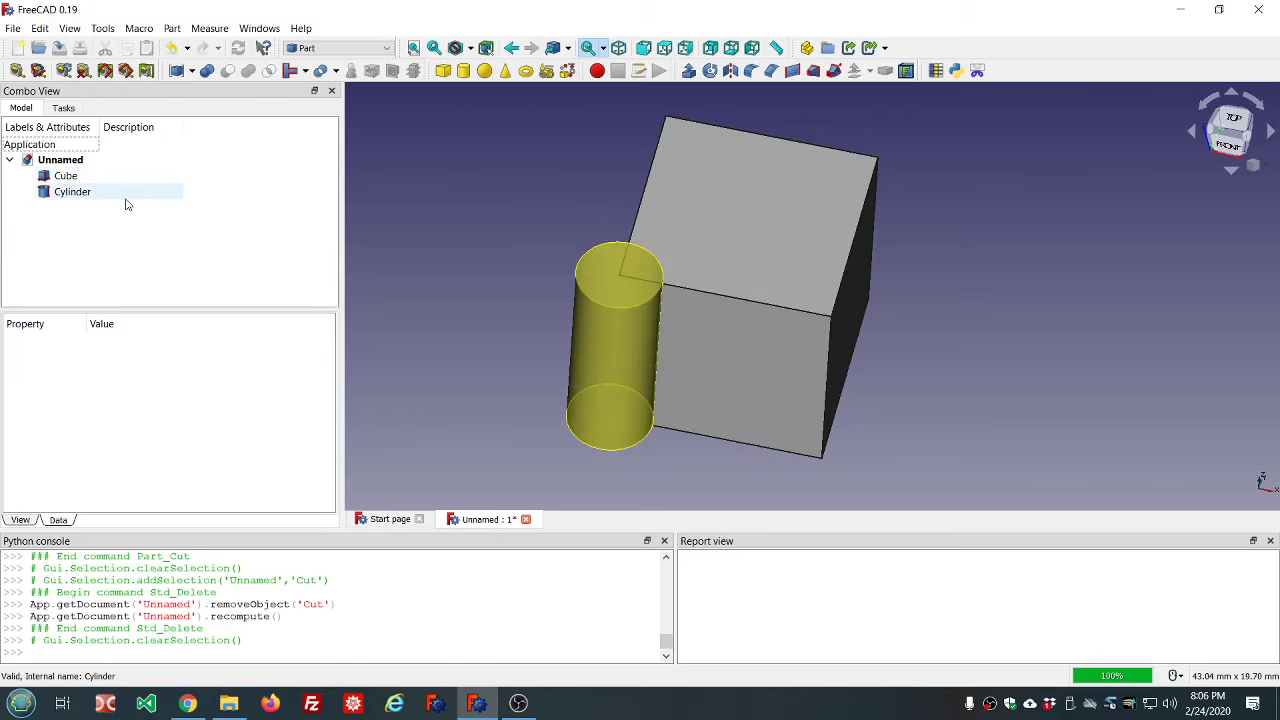
{"action": "left_click", "coordinate": [66, 176]}
{"action": "left_click", "coordinate": [72, 191], "text": "ctrl"}
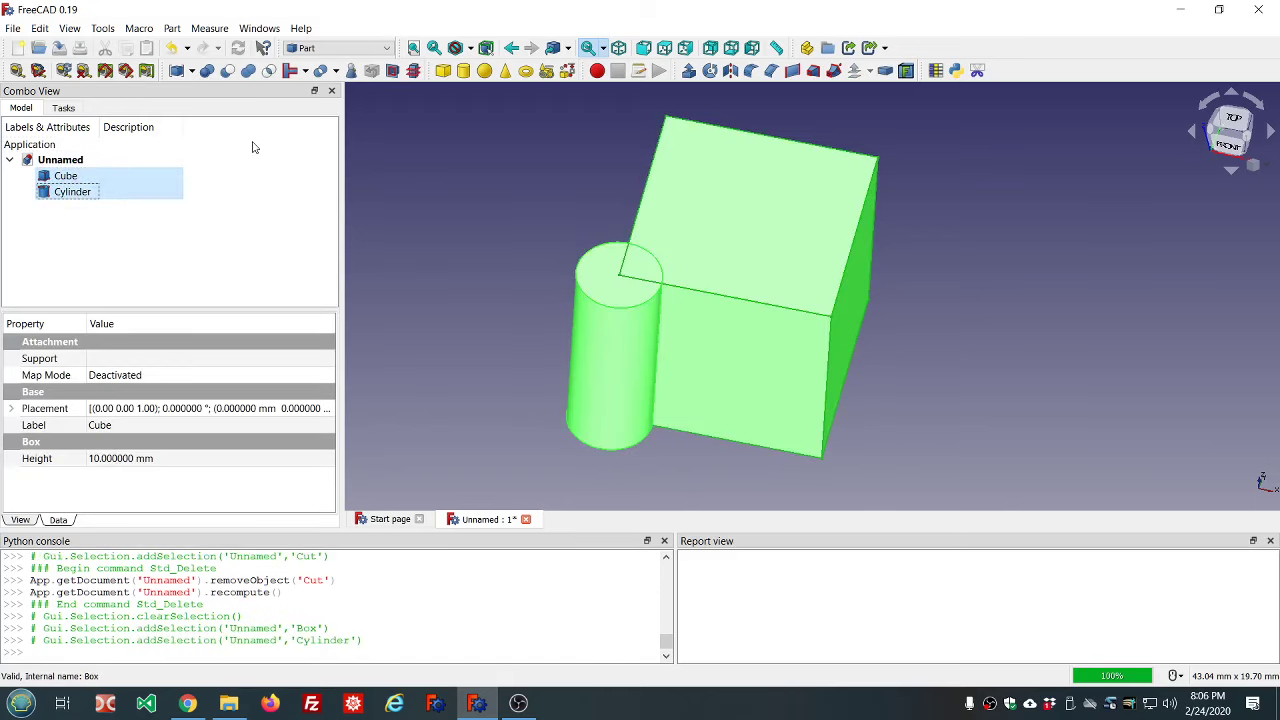
{"action": "left_click", "coordinate": [336, 72]}
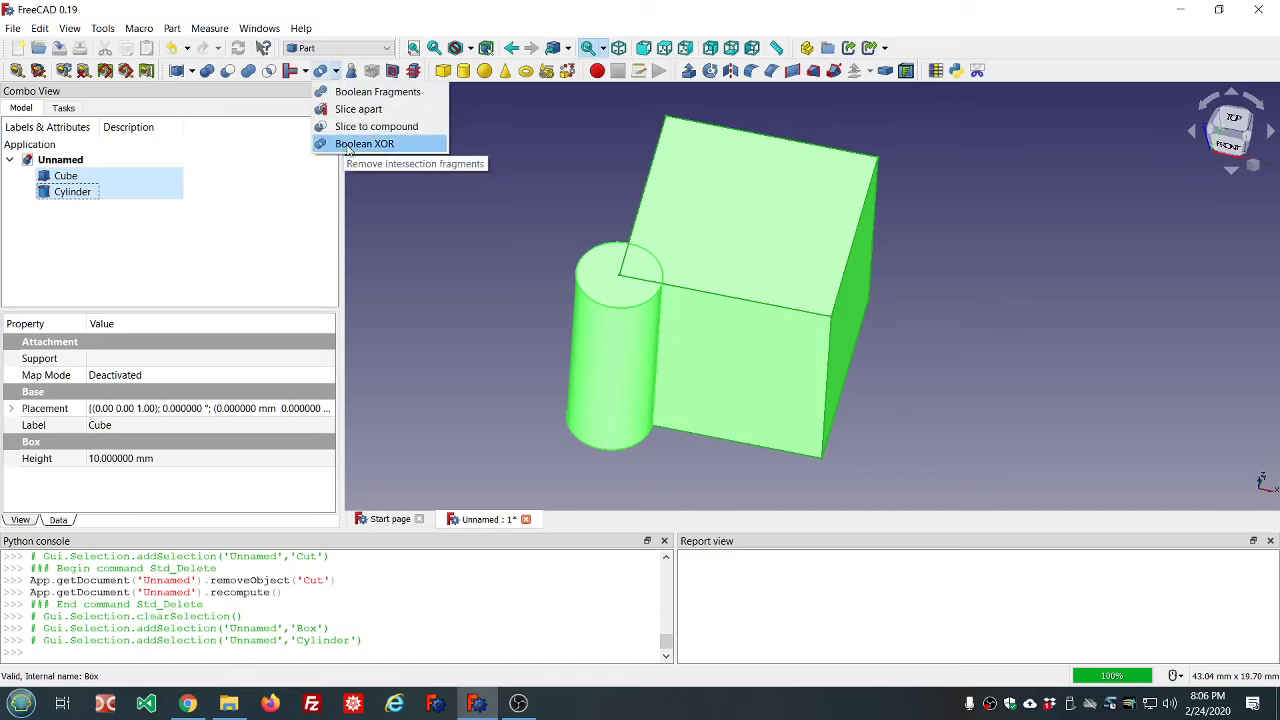
{"action": "left_click", "coordinate": [172, 30]}
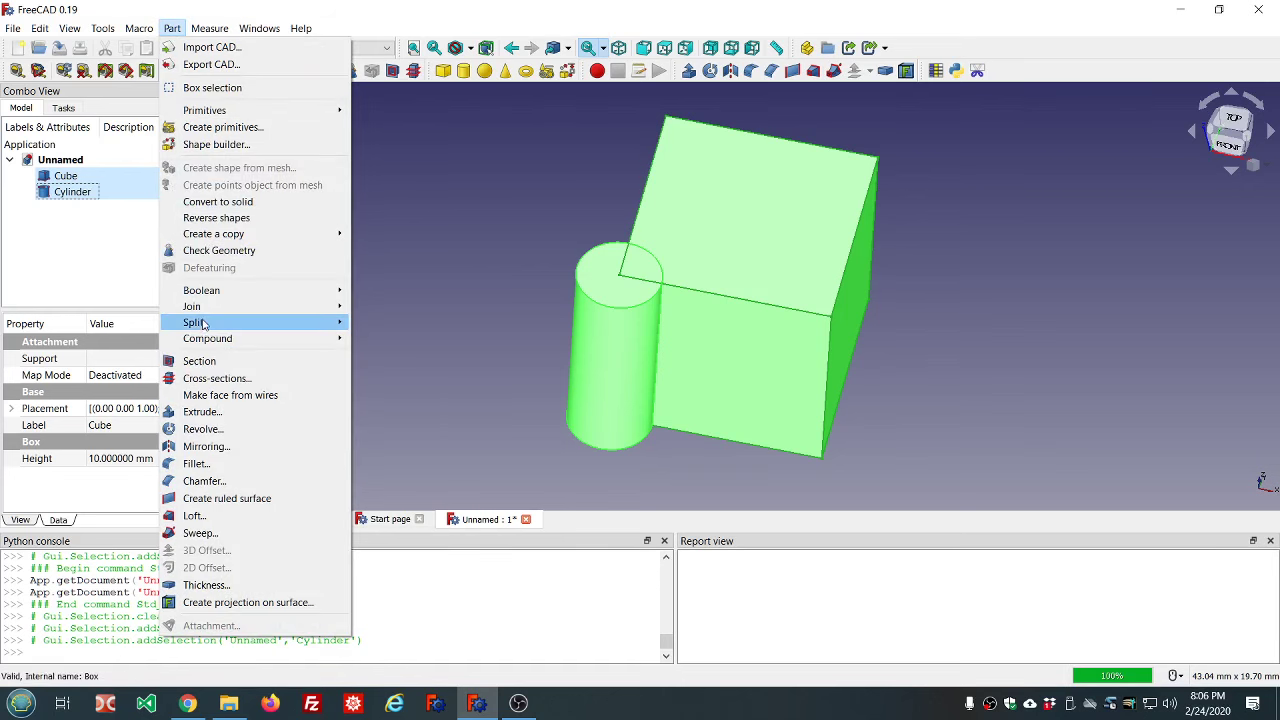
{"action": "mouse_move", "coordinate": [200, 324]}
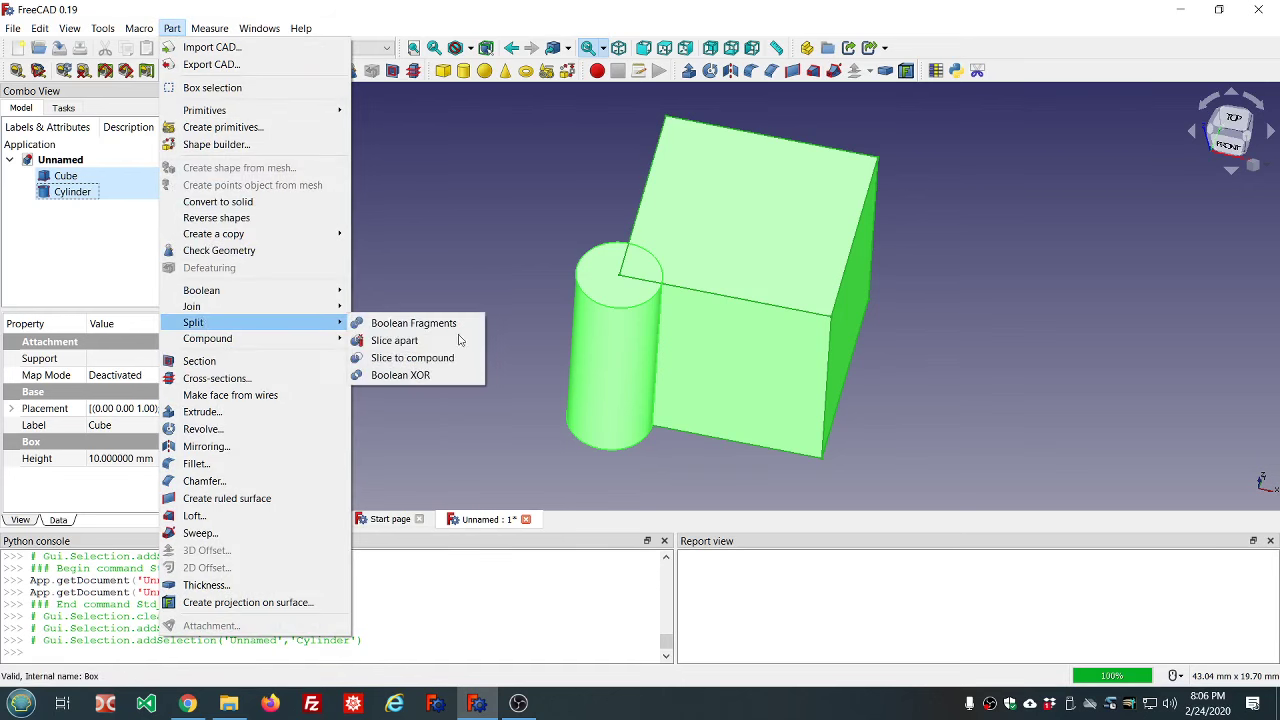
{"action": "left_click", "coordinate": [399, 376]}
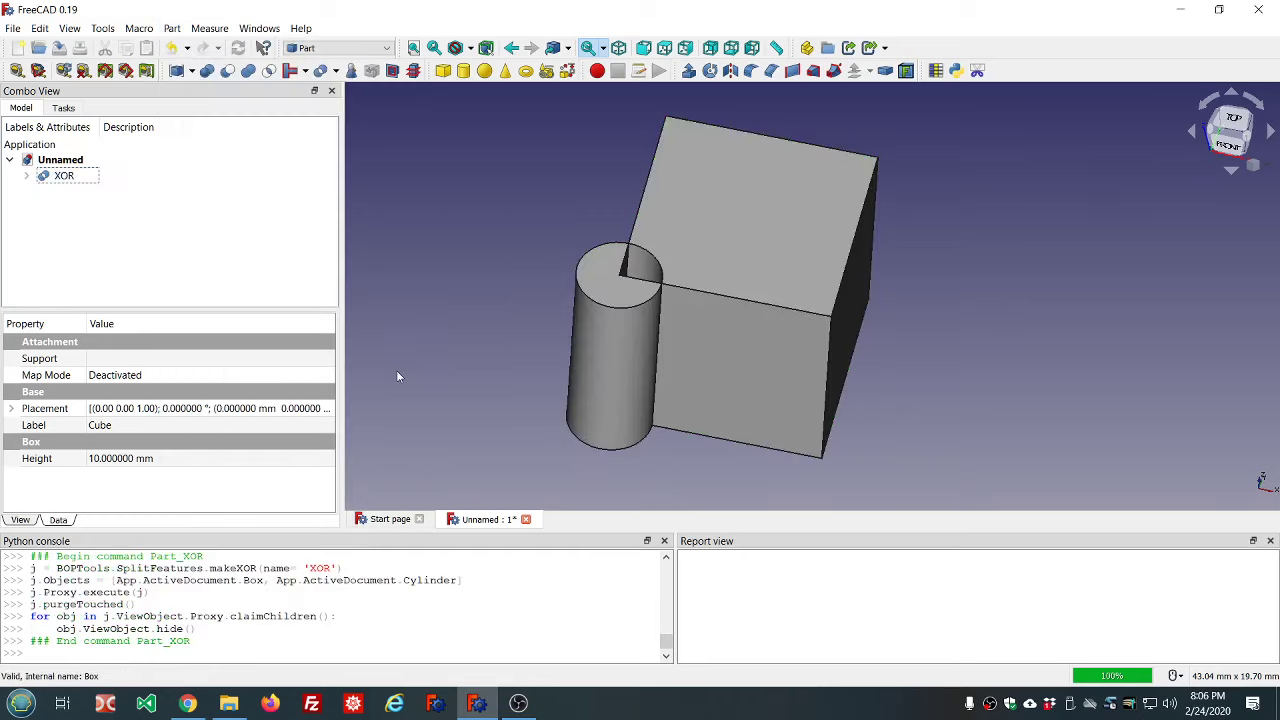
{"action": "middle_click_drag", "start_coordinate": [909, 162], "coordinate": [911, 206]}
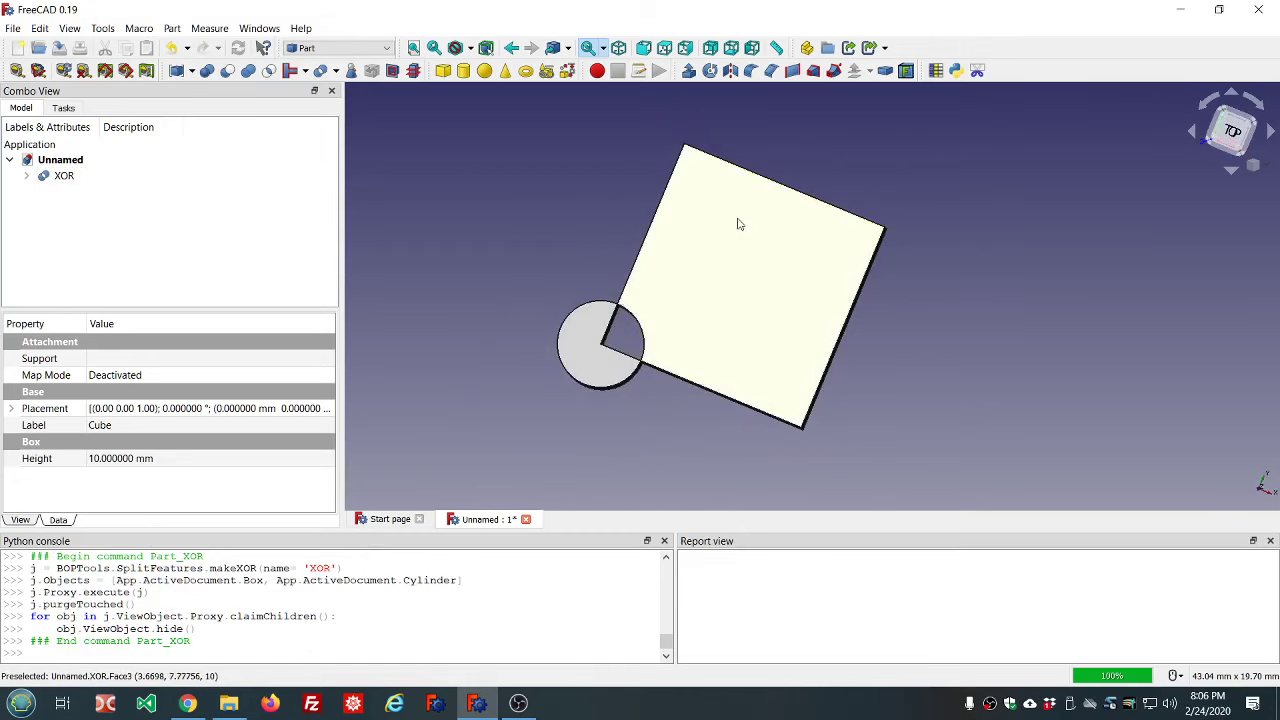
{"action": "middle_click_drag", "start_coordinate": [874, 403], "coordinate": [830, 355]}
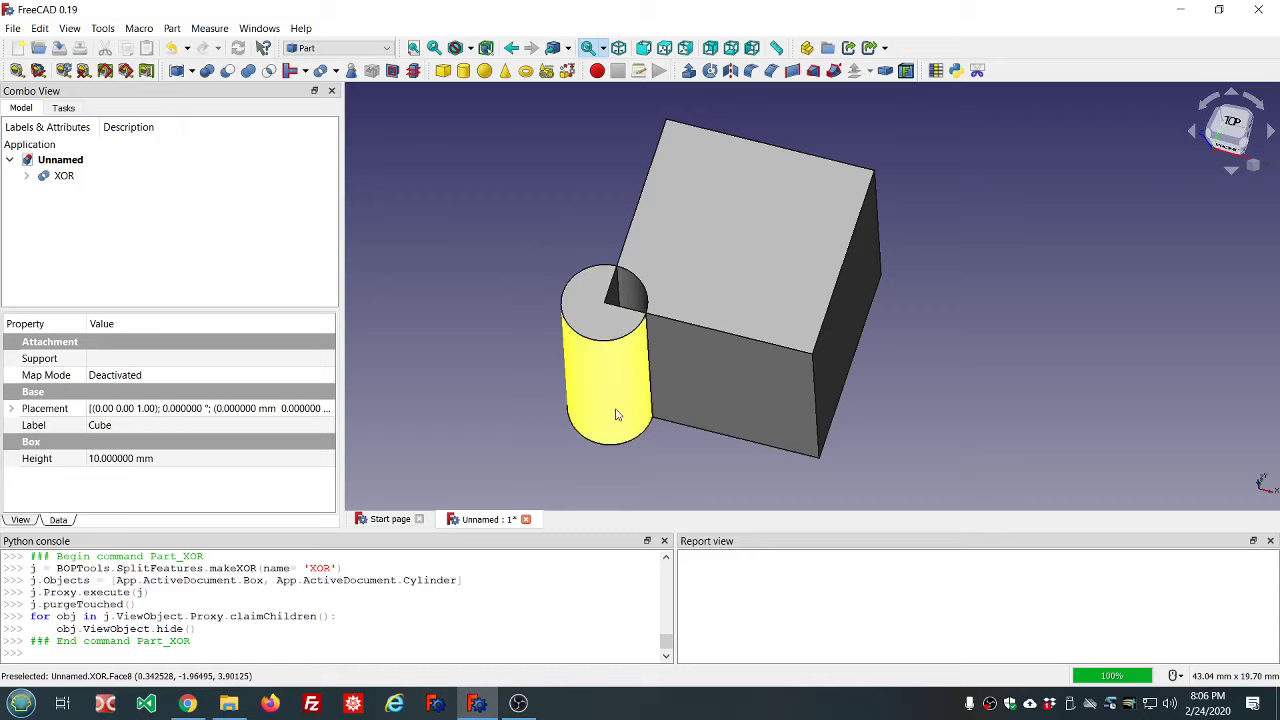
{"action": "middle_click_drag", "start_coordinate": [619, 402], "coordinate": [617, 415]}
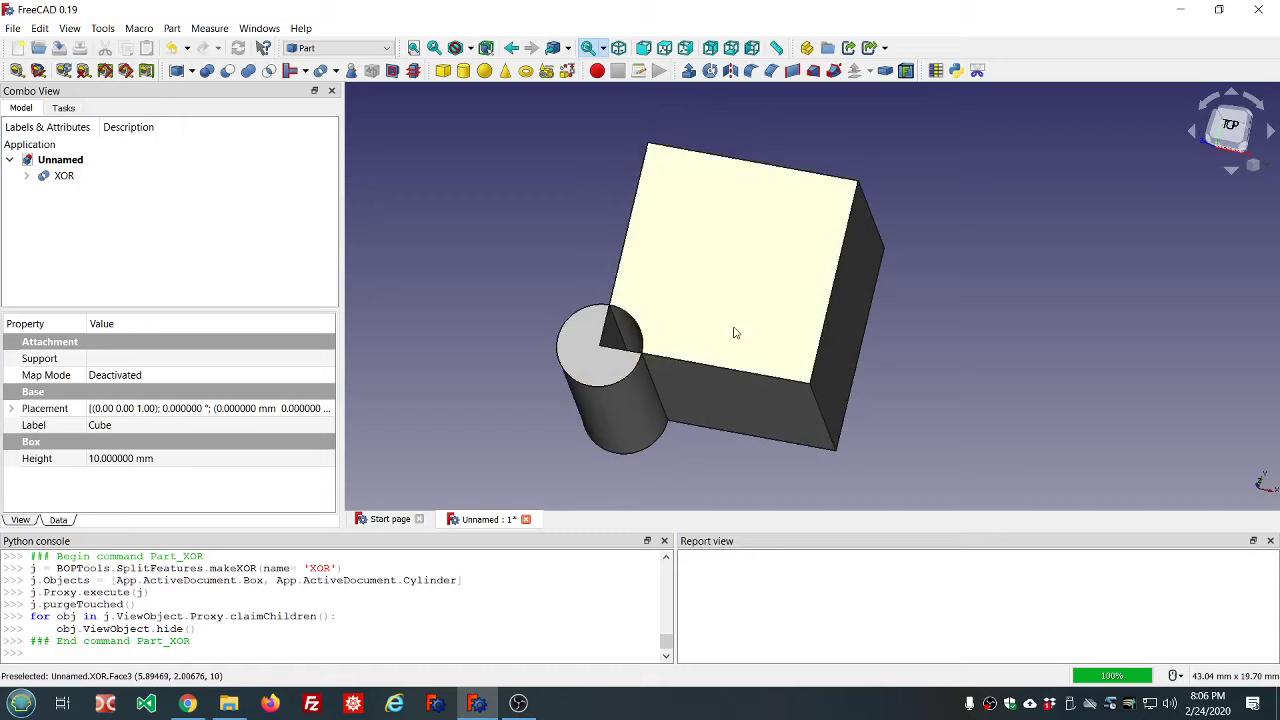
{"action": "middle_click_drag", "start_coordinate": [559, 253], "coordinate": [574, 257]}
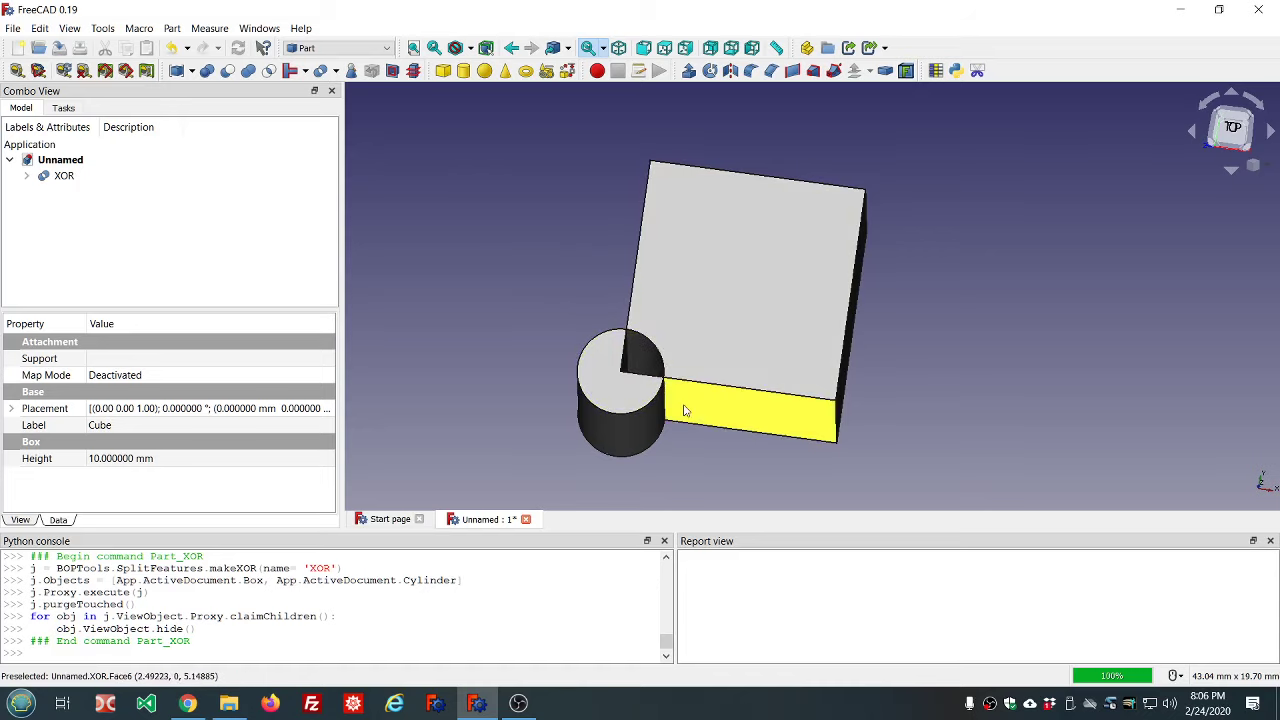
{"action": "scroll", "coordinate": [677, 405], "scroll_direction": "up", "scroll_amount": 4}
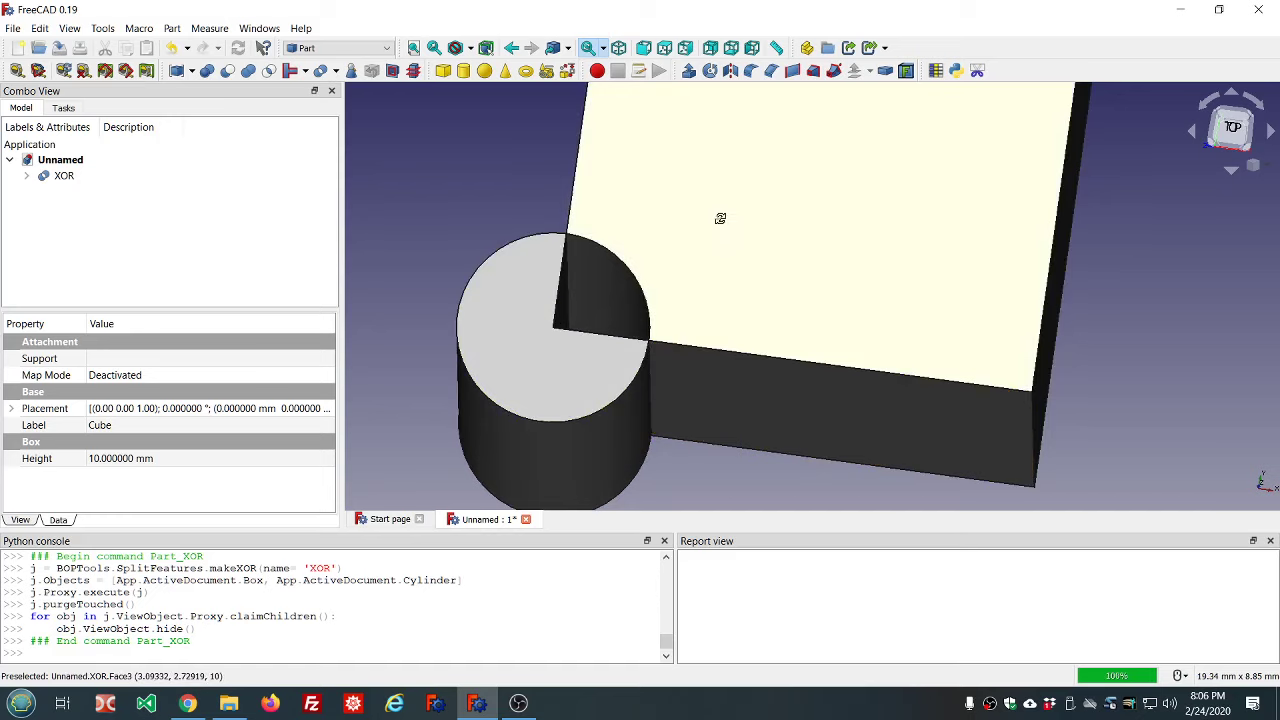
{"action": "mouse_move", "coordinate": [720, 218]}
{"action": "middle_mouse_down"}
{"action": "mouse_move", "coordinate": [721, 238]}
{"action": "mouse_move", "coordinate": [709, 197]}
{"action": "mouse_move", "coordinate": [703, 209]}
{"action": "middle_mouse_up"}
{"action": "scroll", "coordinate": [705, 215], "scroll_direction": "down", "scroll_amount": 4}
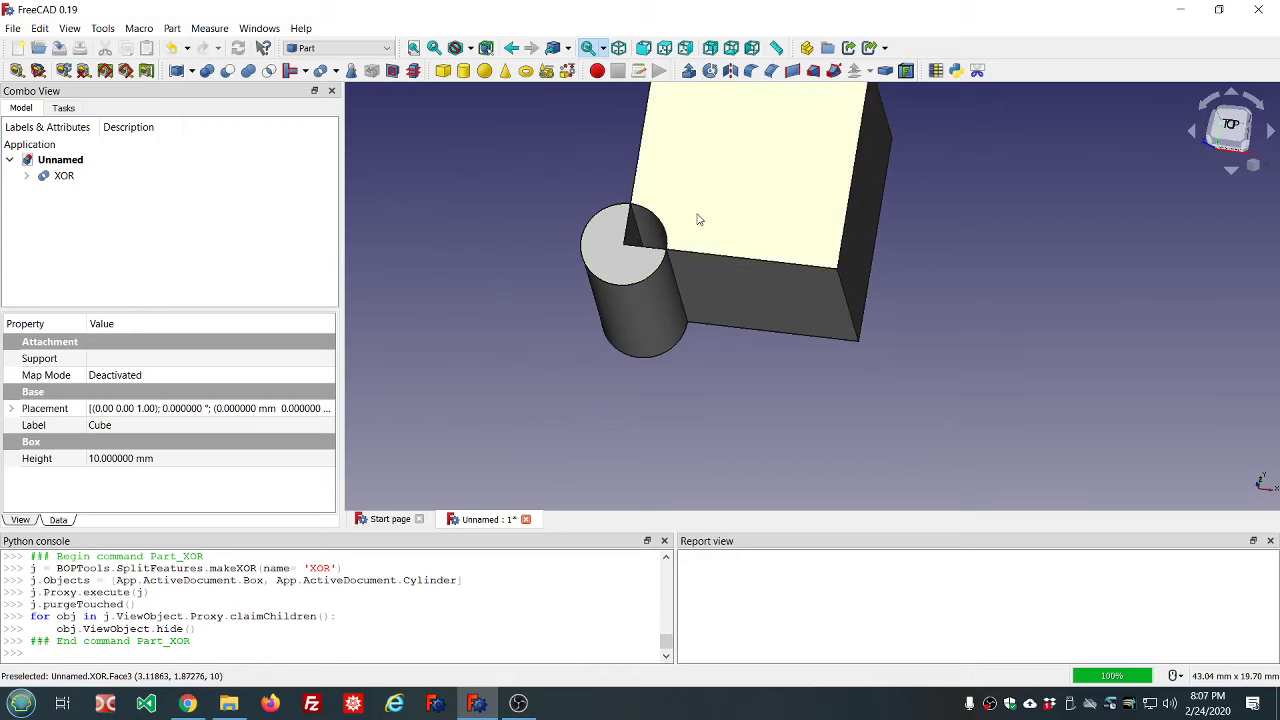
- Delete the XOR and fuse the Cube and Cylinder into a Fusion
{"action": "left_click", "coordinate": [60, 177]}
{"action": "key", "text": "Delete"}
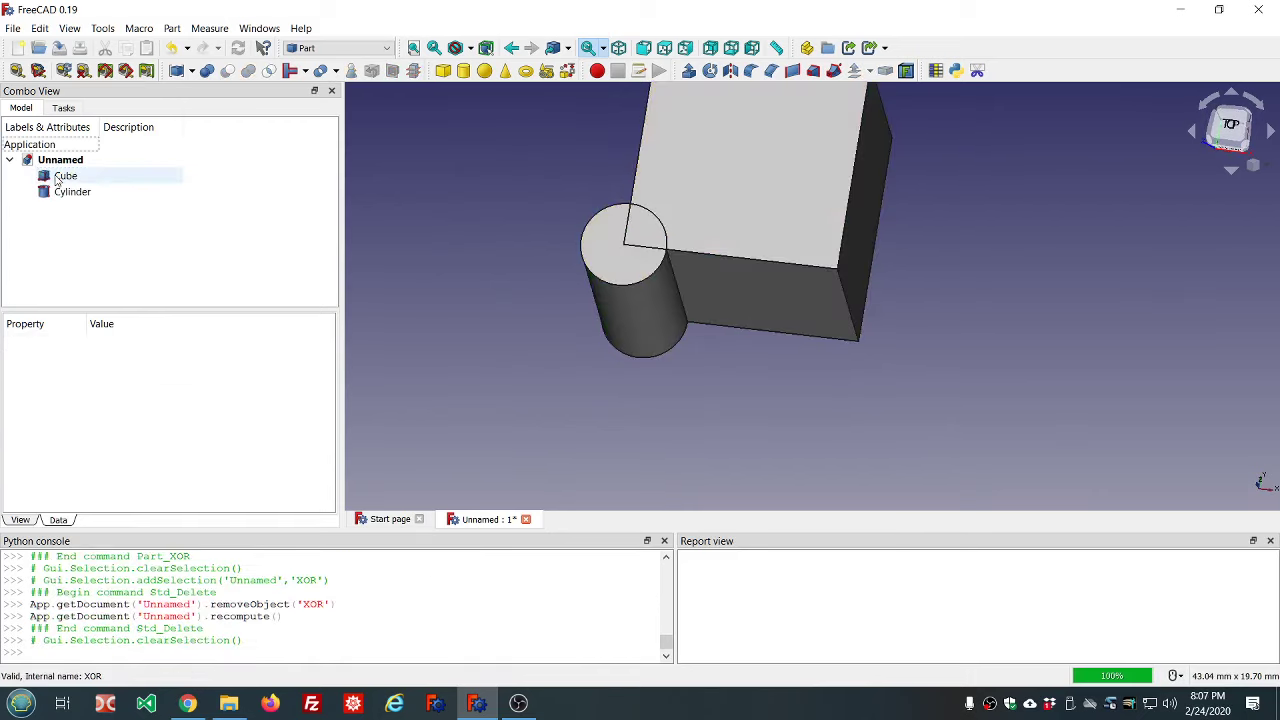
{"action": "left_click", "coordinate": [65, 176]}
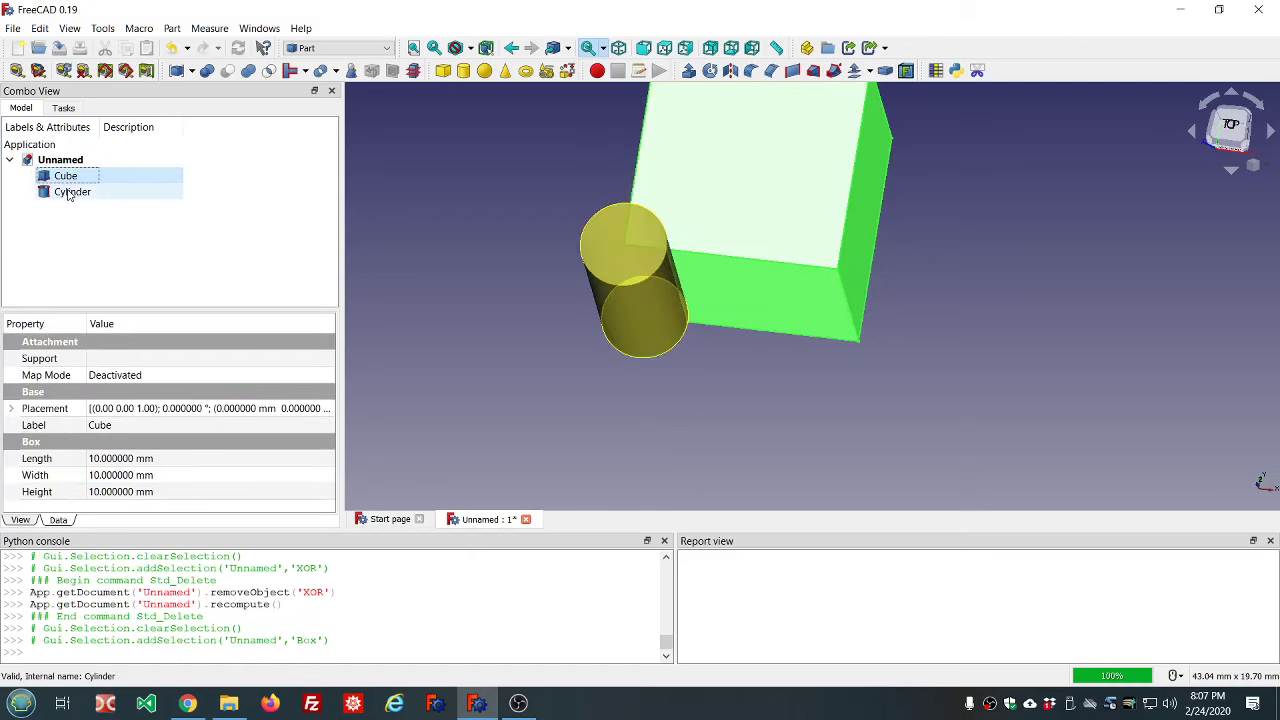
{"action": "left_click", "coordinate": [72, 191], "text": "ctrl"}
{"action": "left_click", "coordinate": [248, 70]}
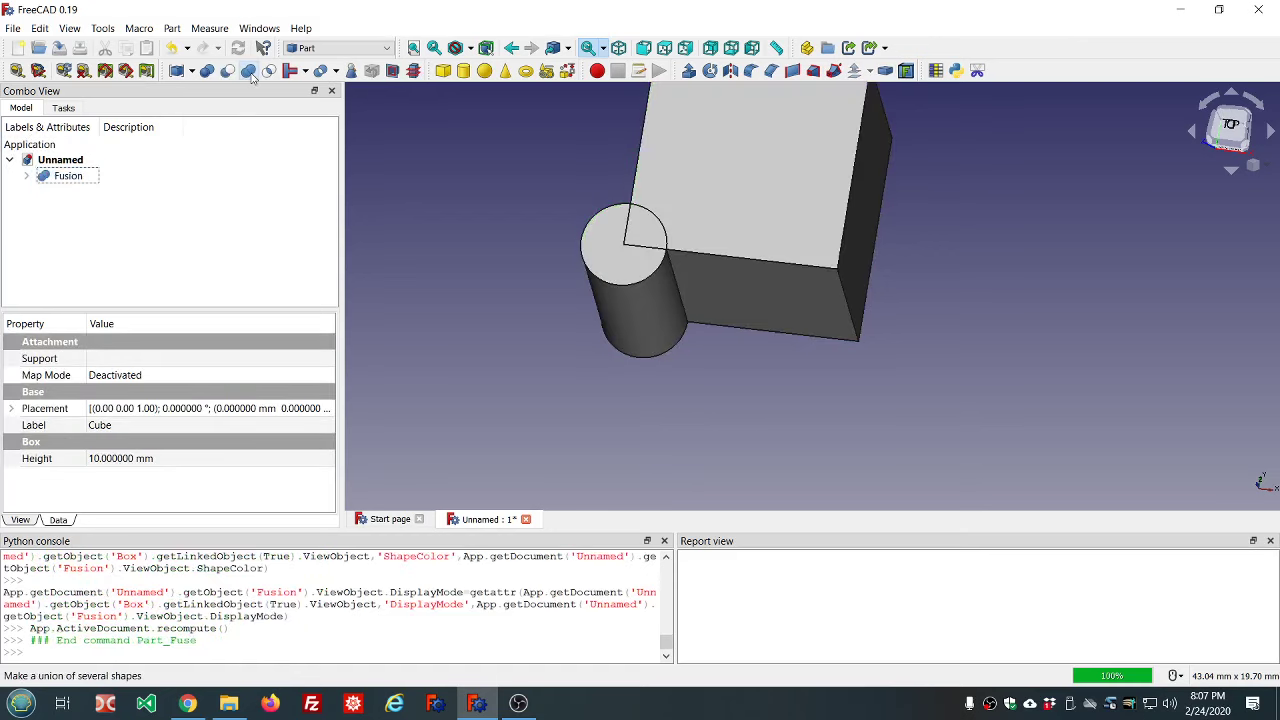
- Intersect the Cube and Cylinder into a Common, then cut the Common from the Fusion
{"action": "left_click", "coordinate": [26, 176]}
{"action": "left_click", "coordinate": [82, 191]}
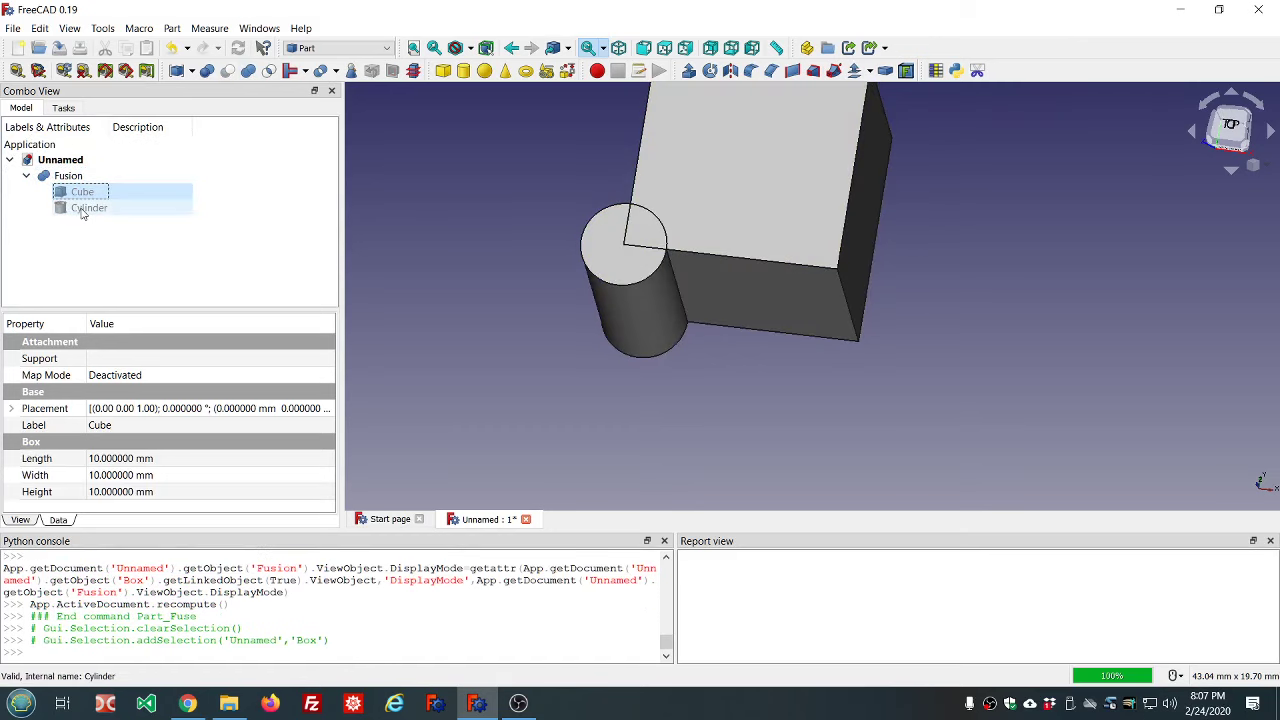
{"action": "left_click", "coordinate": [85, 207], "text": "ctrl"}
{"action": "left_click", "coordinate": [269, 70]}
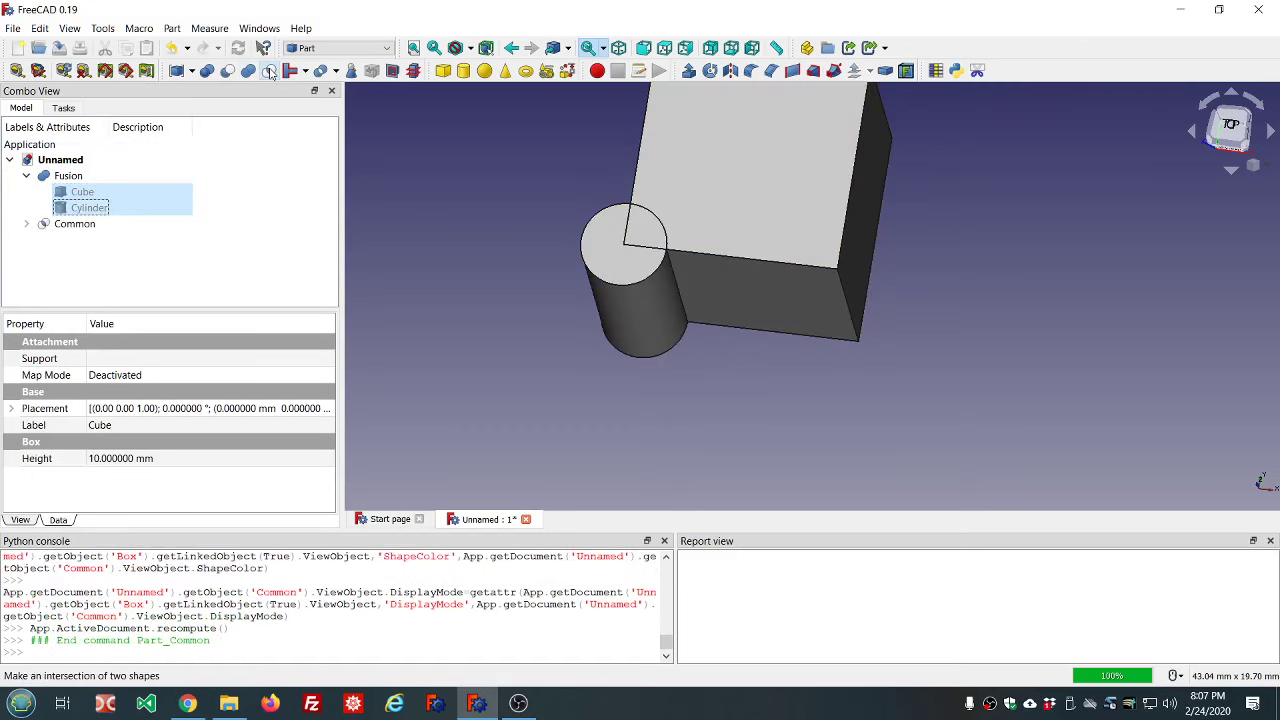
{"action": "left_click", "coordinate": [68, 176]}
{"action": "left_click", "coordinate": [76, 224], "text": "ctrl"}
{"action": "left_click", "coordinate": [227, 70]}
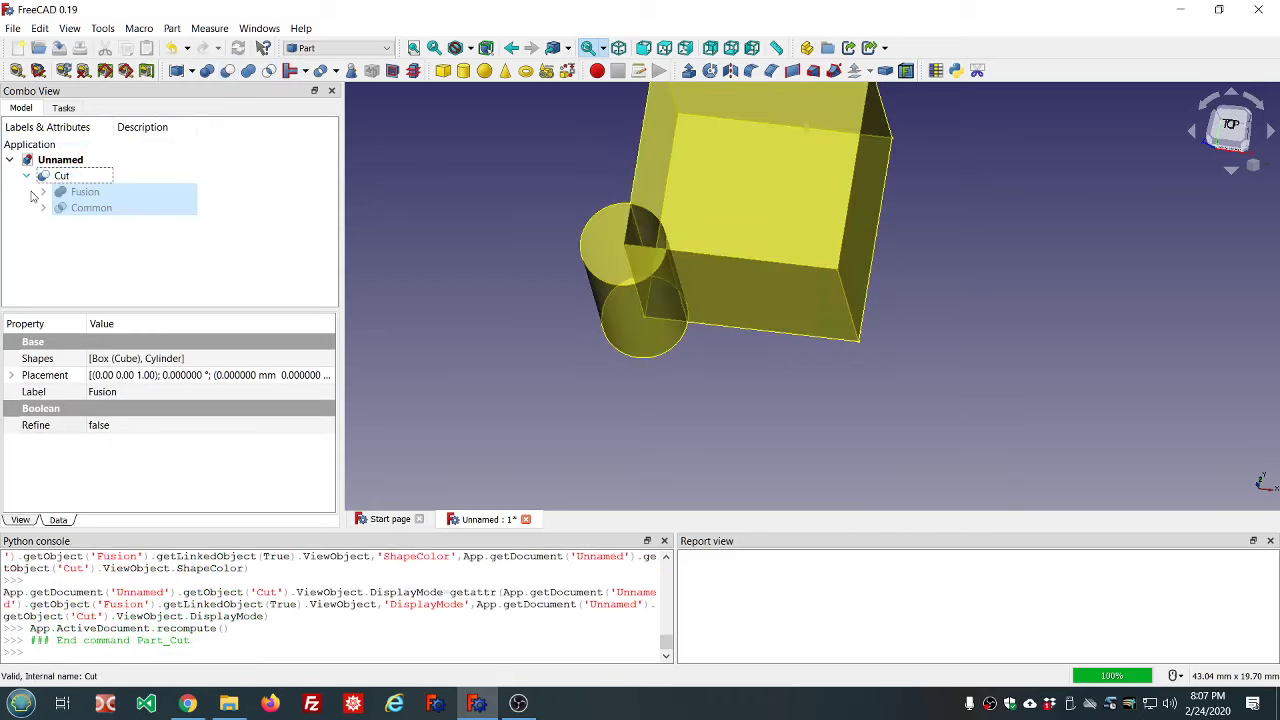
- Make a Boolean XOR of the Fusion's Cube and Cylinder and expand the new XOR
{"action": "left_click", "coordinate": [43, 192]}
{"action": "left_click", "coordinate": [43, 240]}
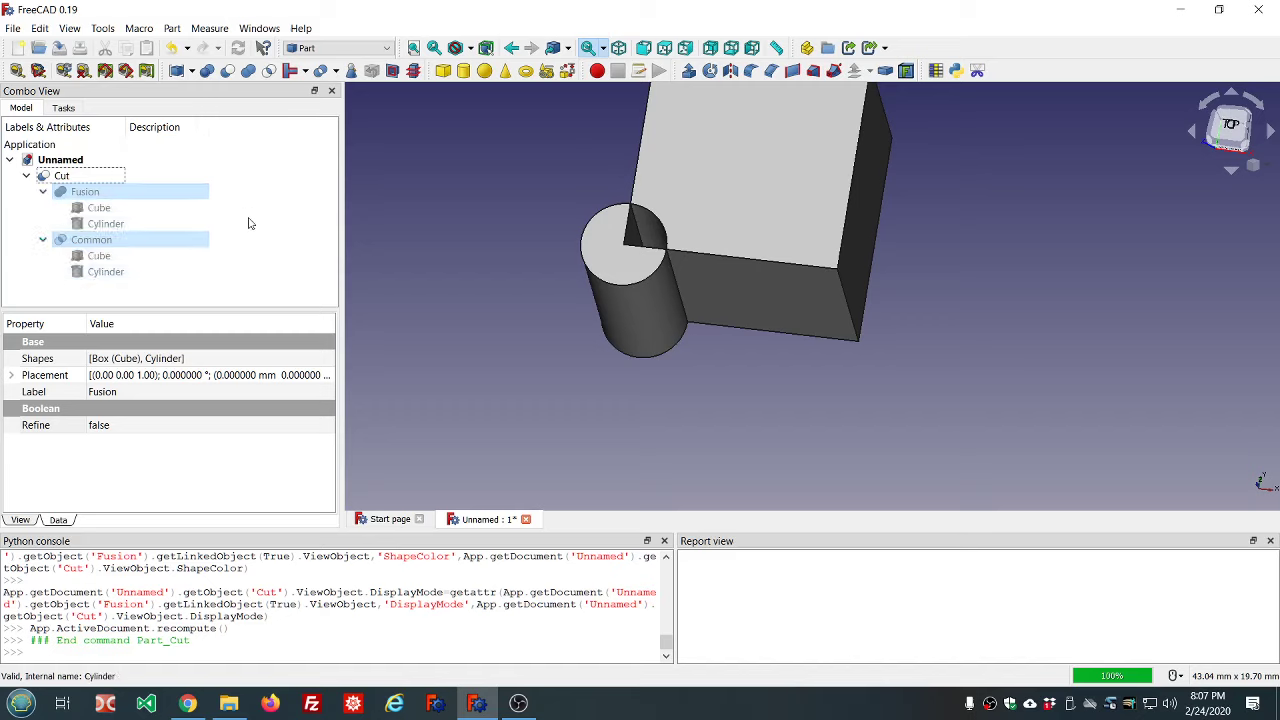
{"action": "left_click", "coordinate": [186, 295]}
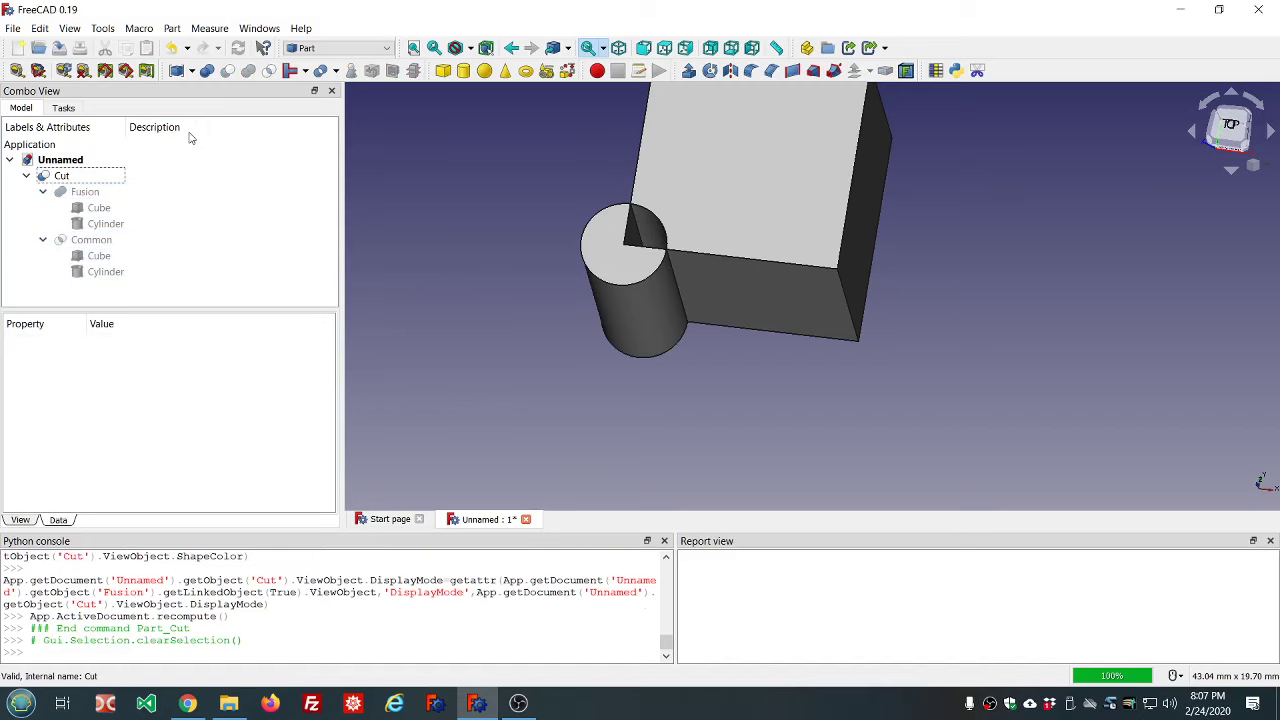
{"action": "left_click", "coordinate": [98, 208]}
{"action": "left_click", "coordinate": [96, 223], "text": "ctrl"}
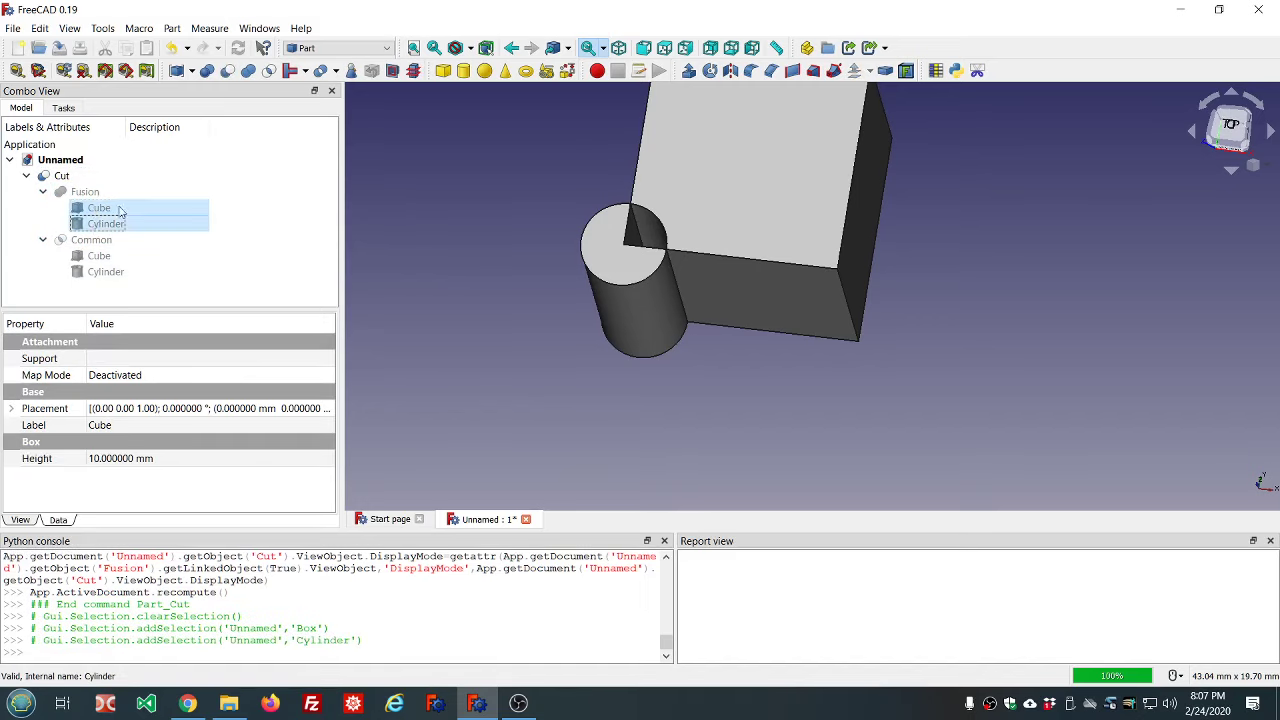
{"action": "left_click", "coordinate": [336, 71]}
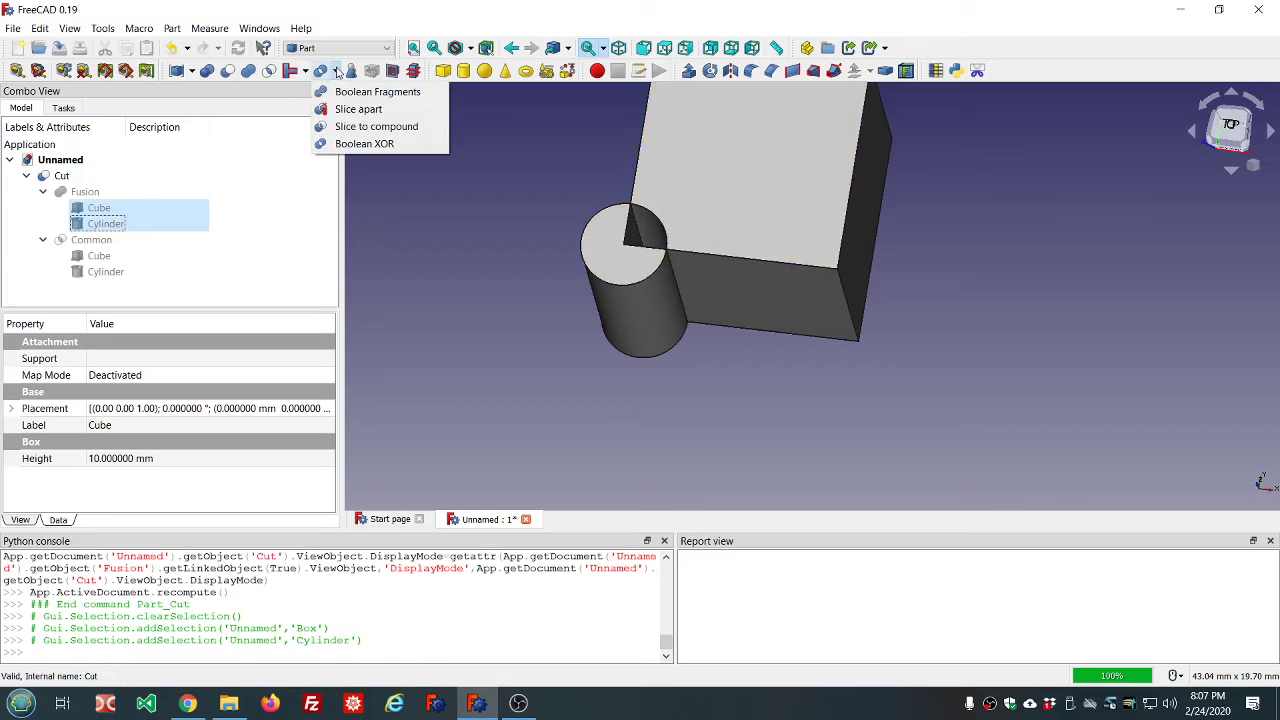
{"action": "left_click", "coordinate": [364, 144]}
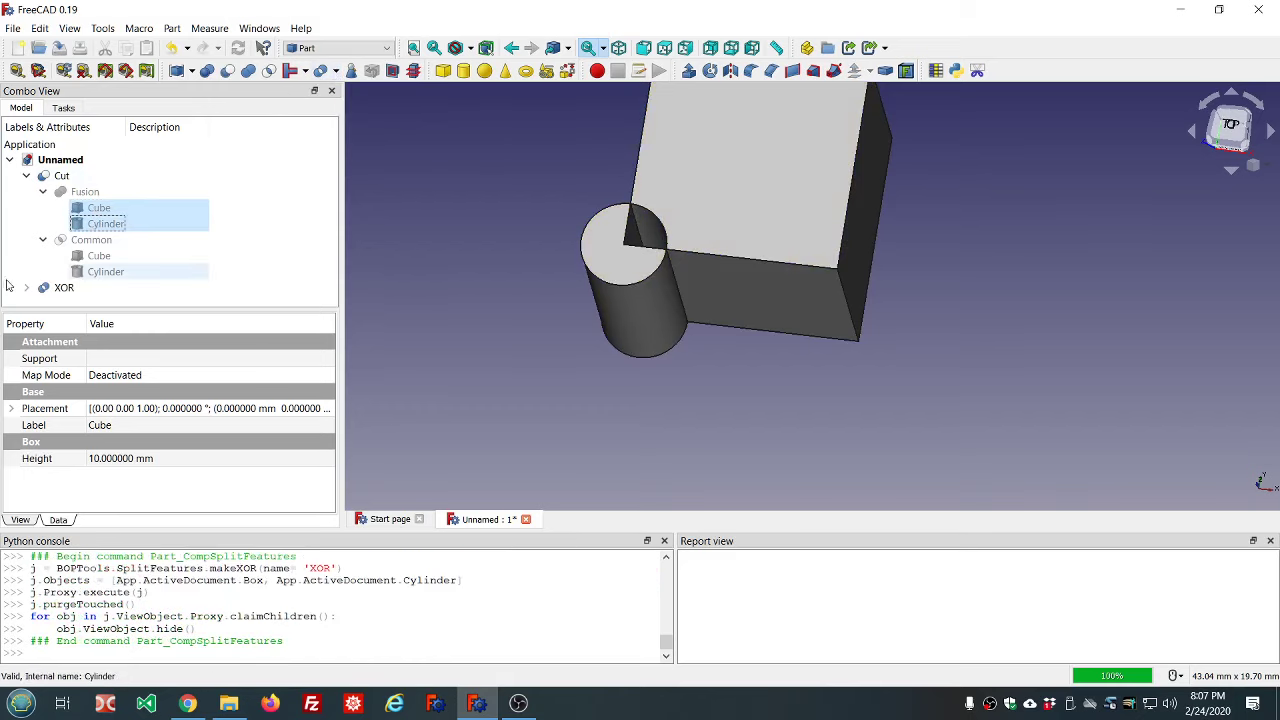
{"action": "left_click", "coordinate": [44, 288]}
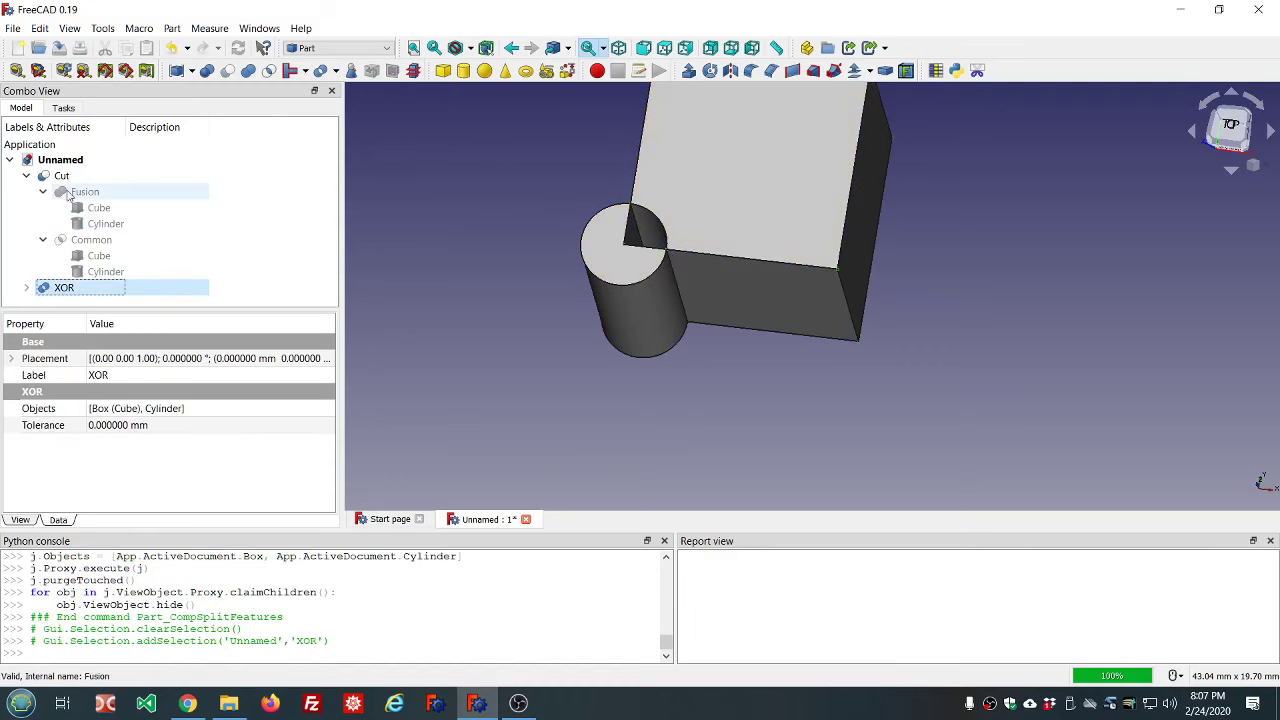
{"action": "left_click", "coordinate": [26, 288]}
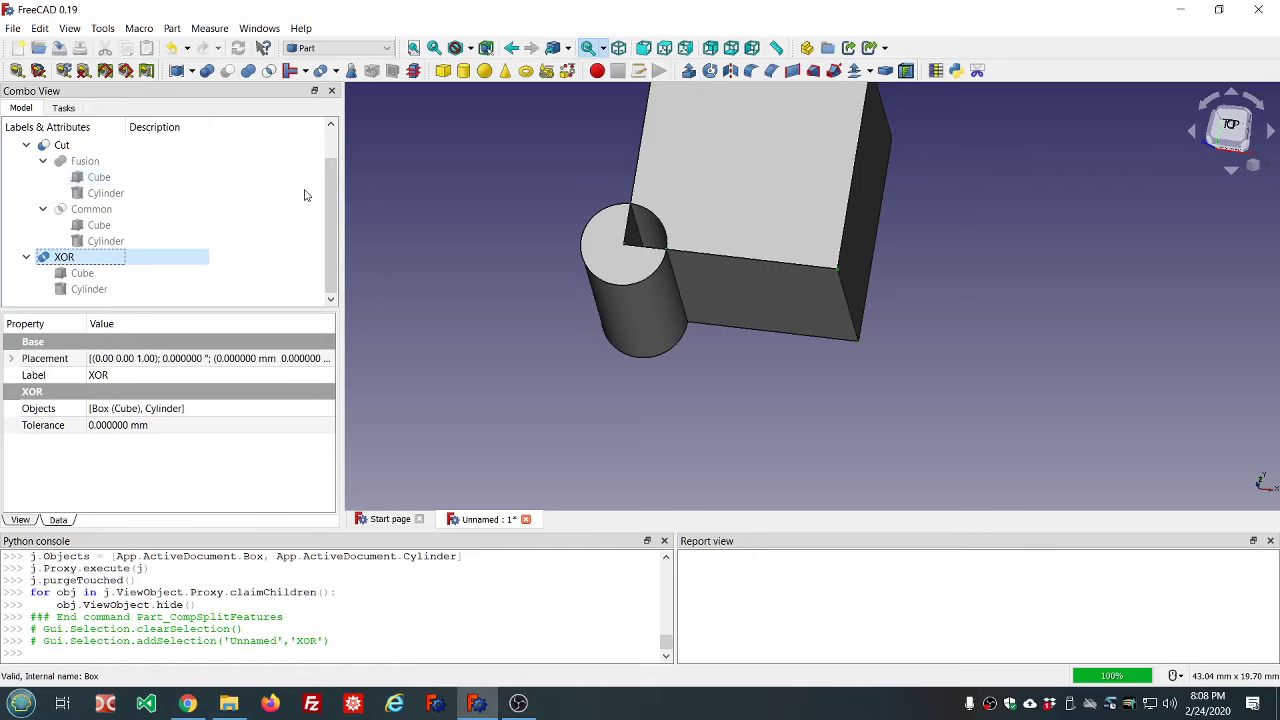
- Hide the Cut and orbit and zoom around the XOR solid from other angles
{"action": "scroll", "coordinate": [488, 227], "scroll_direction": "down", "scroll_amount": 5}
{"action": "scroll", "coordinate": [525, 160], "scroll_direction": "up", "scroll_amount": 4}
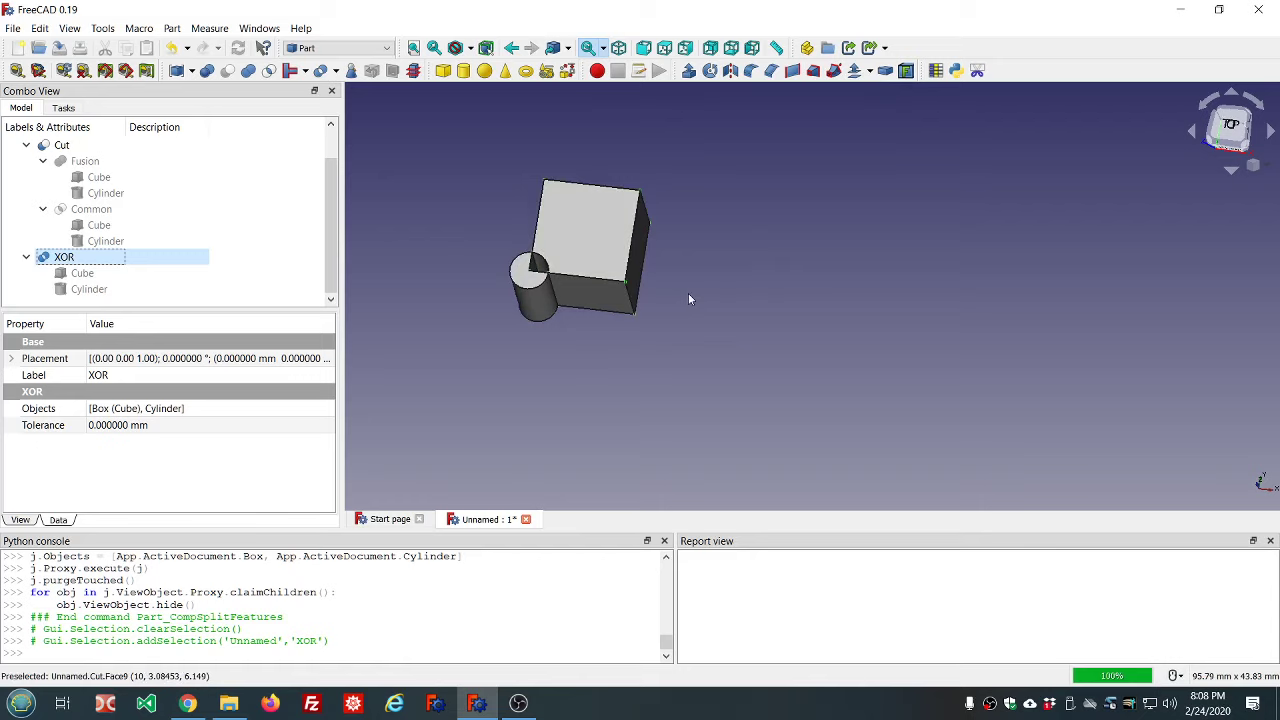
{"action": "middle_click_drag", "start_coordinate": [694, 277], "coordinate": [690, 245]}
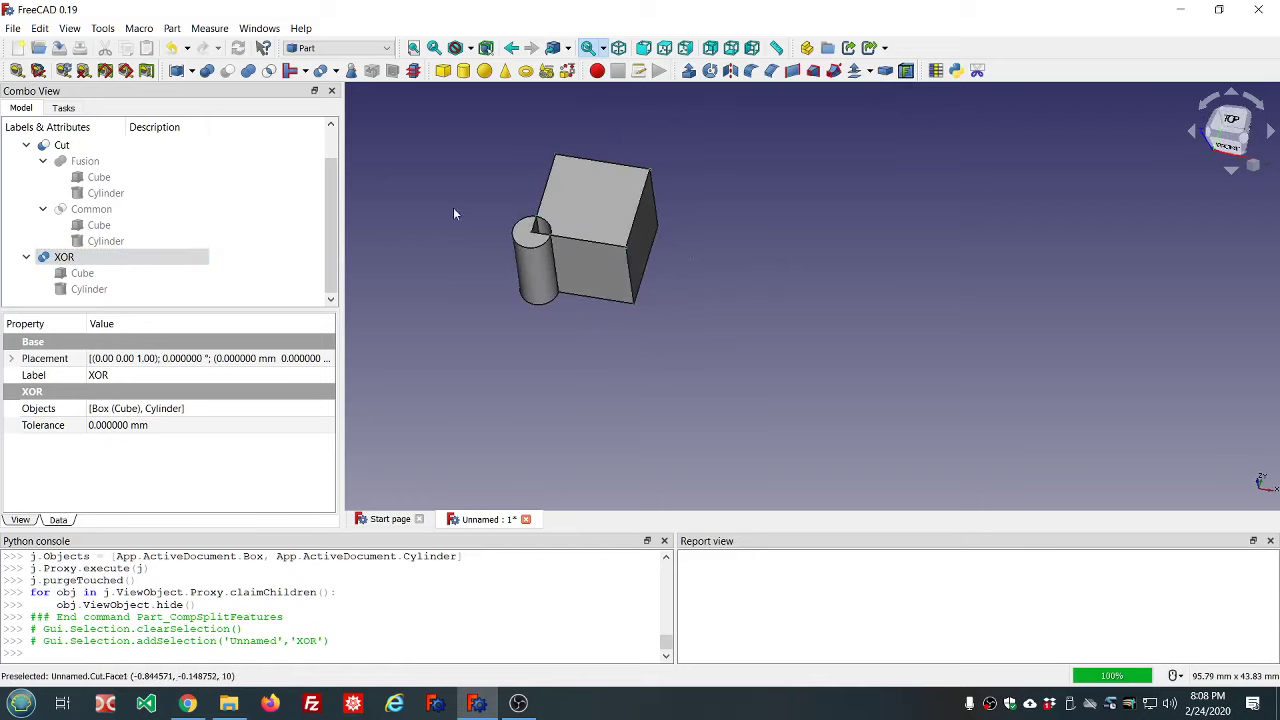
{"action": "left_click", "coordinate": [253, 272]}
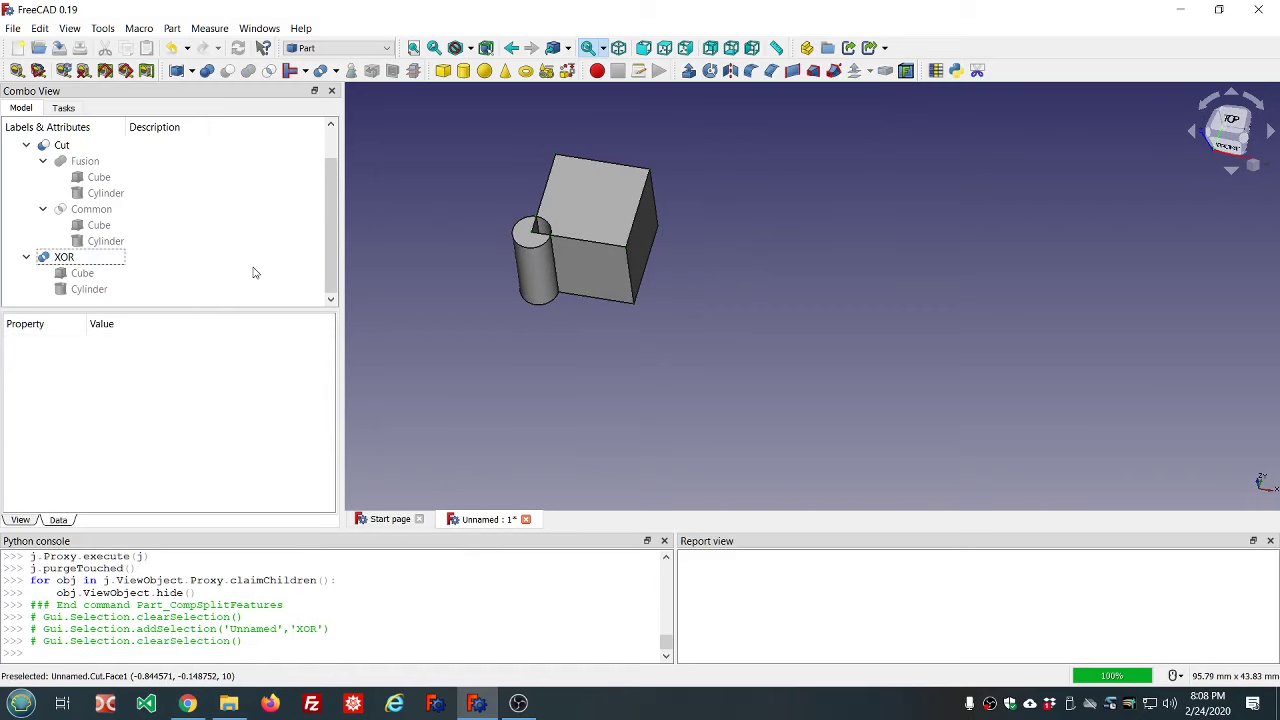
{"action": "left_click", "coordinate": [62, 146]}
{"action": "key", "text": "space"}
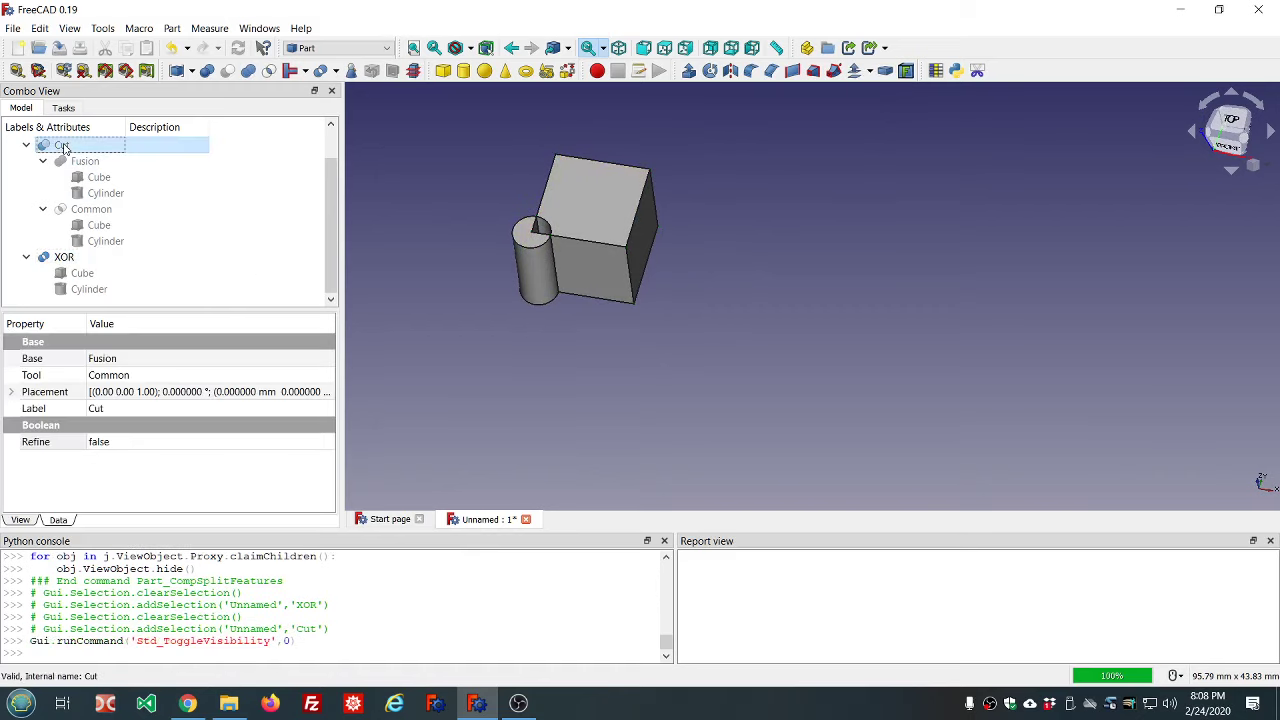
{"action": "scroll", "coordinate": [488, 210], "scroll_direction": "up", "scroll_amount": 3}
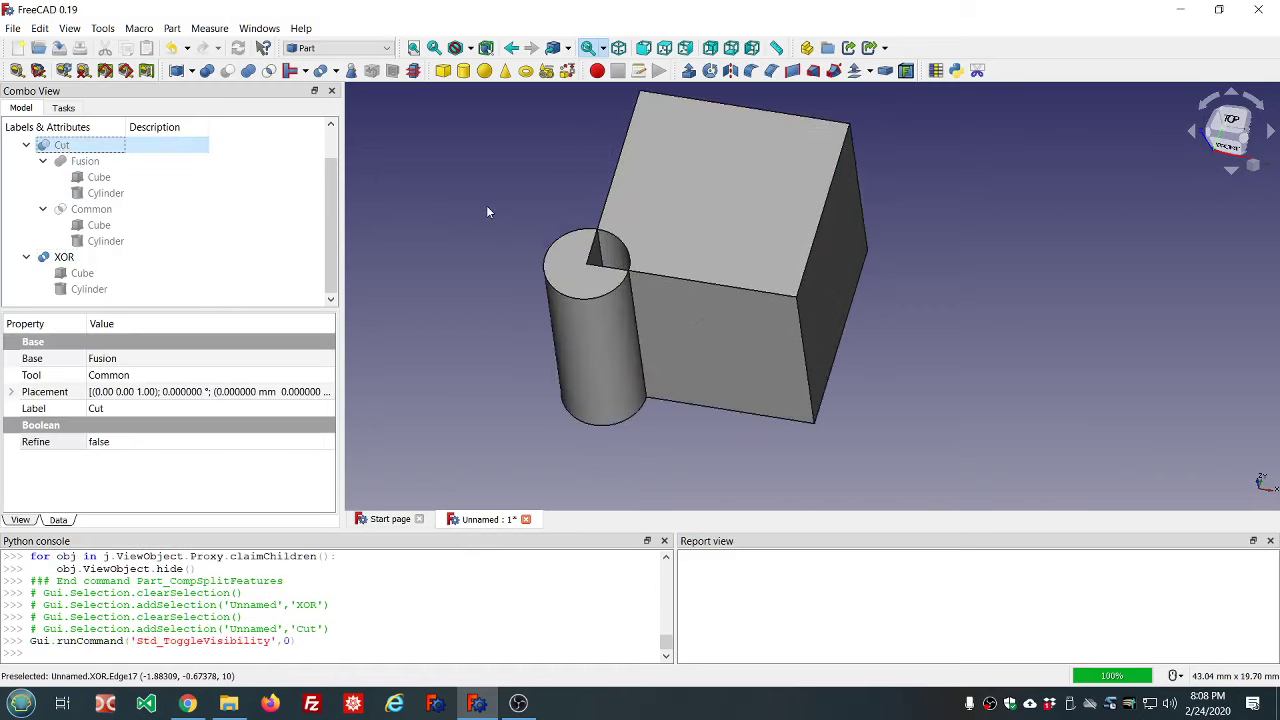
{"action": "mouse_move", "coordinate": [486, 204]}
{"action": "middle_mouse_down"}
{"action": "mouse_move", "coordinate": [576, 236]}
{"action": "mouse_move", "coordinate": [486, 180]}
{"action": "middle_mouse_up"}
{"action": "scroll", "coordinate": [862, 167], "scroll_direction": "down", "scroll_amount": 5}
{"action": "middle_click_drag", "start_coordinate": [862, 165], "coordinate": [878, 141]}
{"action": "scroll", "coordinate": [893, 150], "scroll_direction": "up", "scroll_amount": 4}
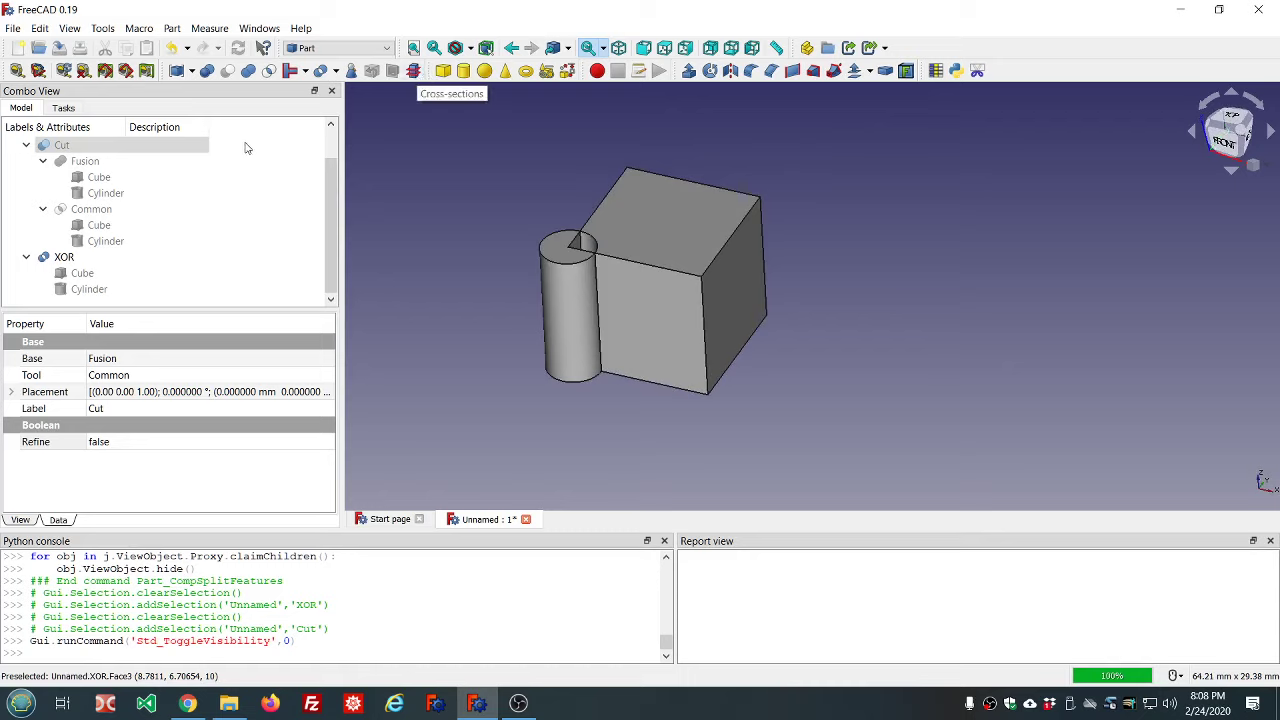
{"action": "left_click", "coordinate": [63, 259]}
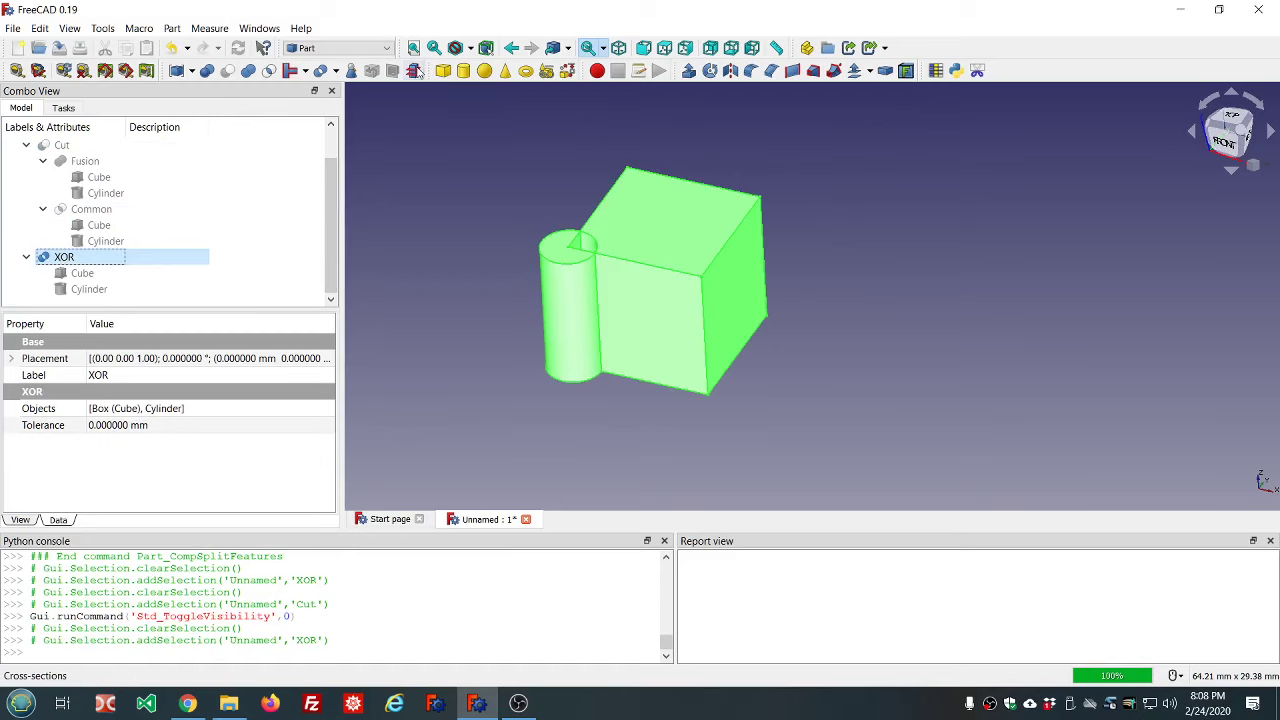
{"action": "left_click", "coordinate": [415, 71]}
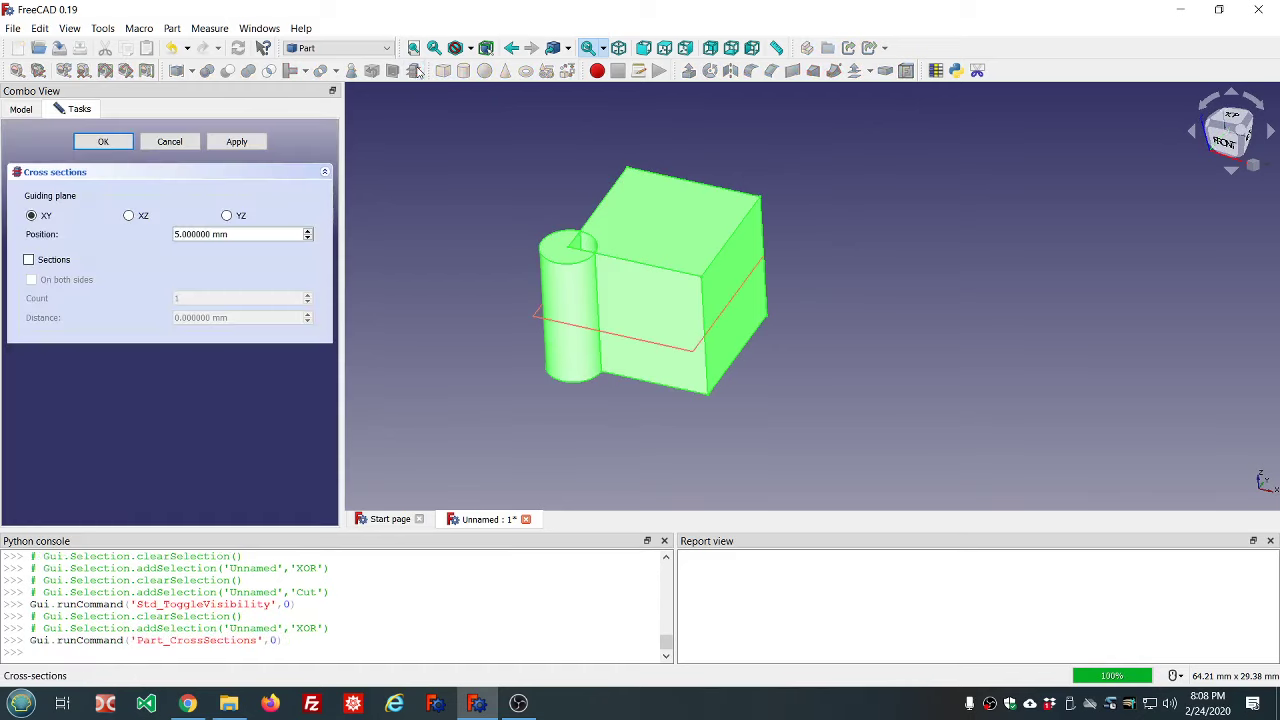
{"action": "scroll", "coordinate": [496, 174], "scroll_direction": "down", "scroll_amount": 2}
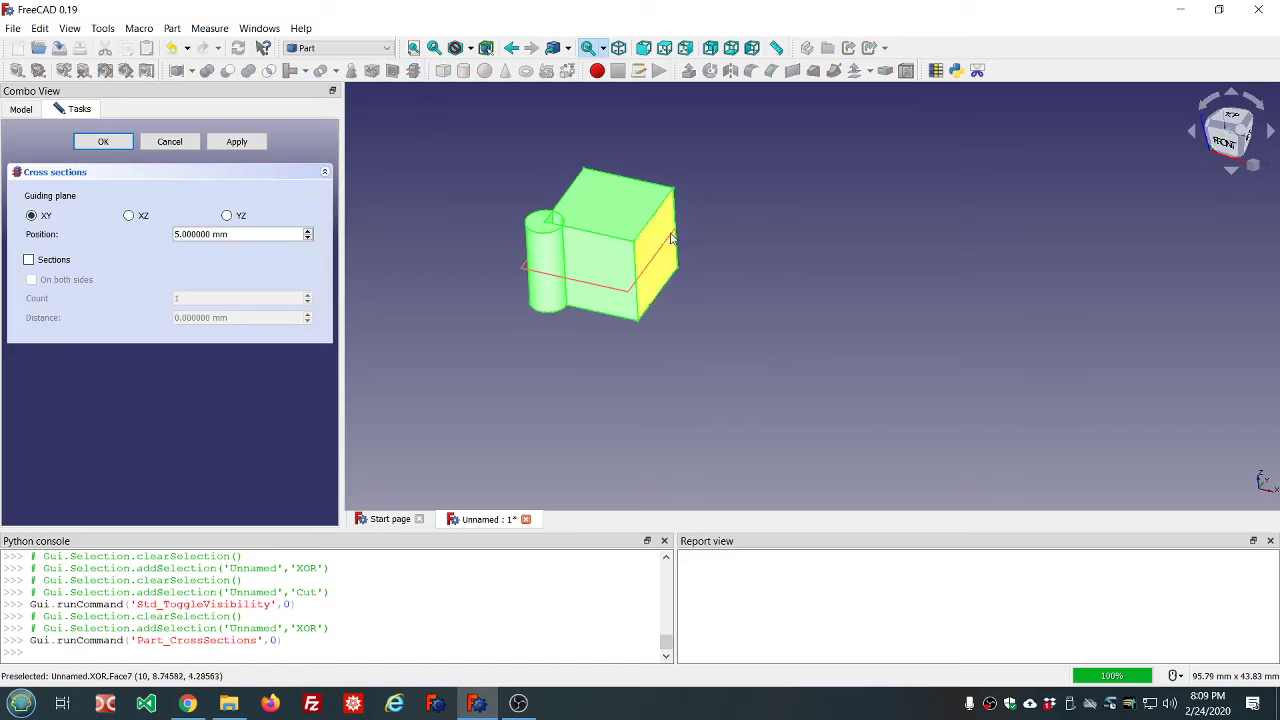
{"action": "middle_click_drag", "start_coordinate": [600, 352], "coordinate": [619, 338]}
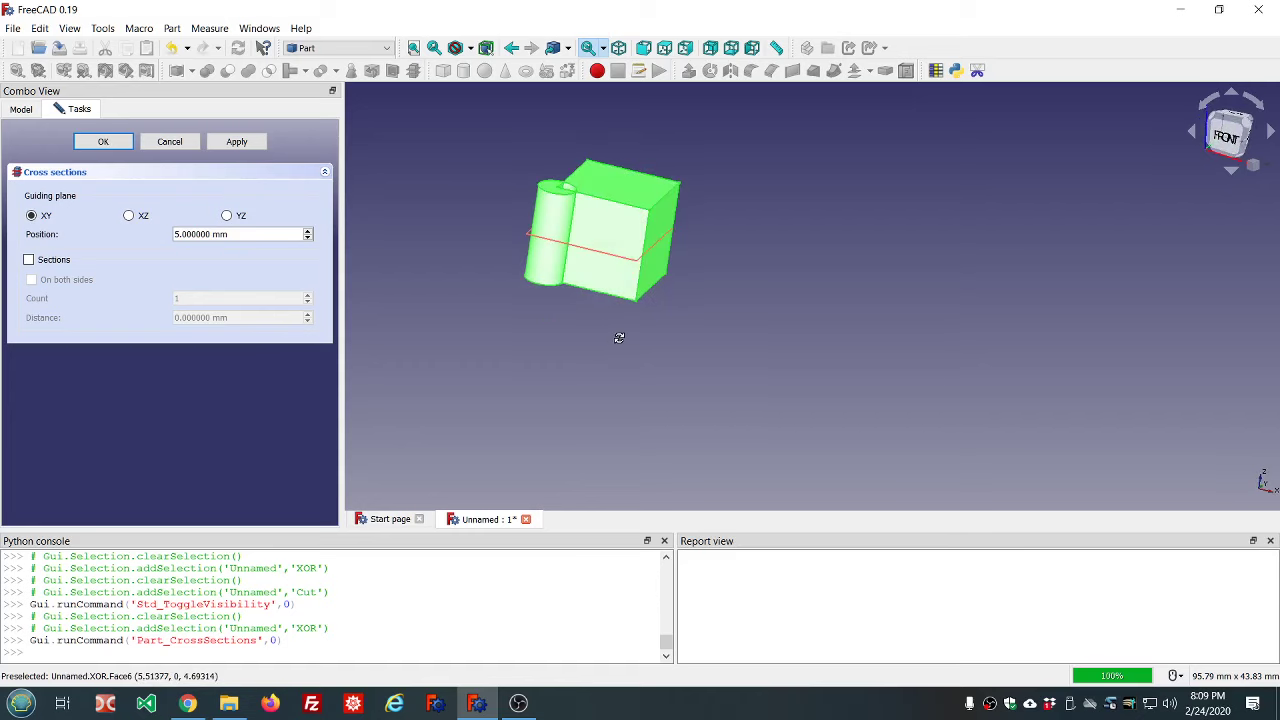
{"action": "scroll", "coordinate": [730, 253], "scroll_direction": "up", "scroll_amount": 2}
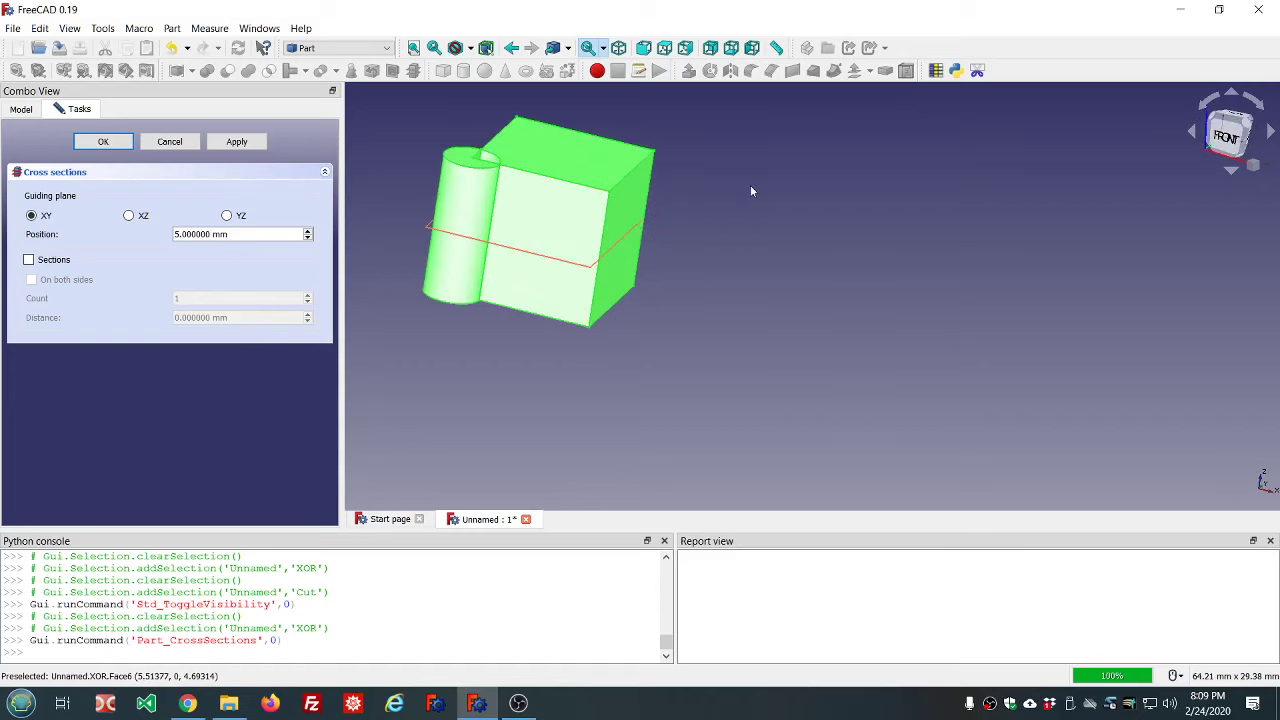
{"action": "middle_click_drag", "start_coordinate": [732, 155], "coordinate": [706, 150]}
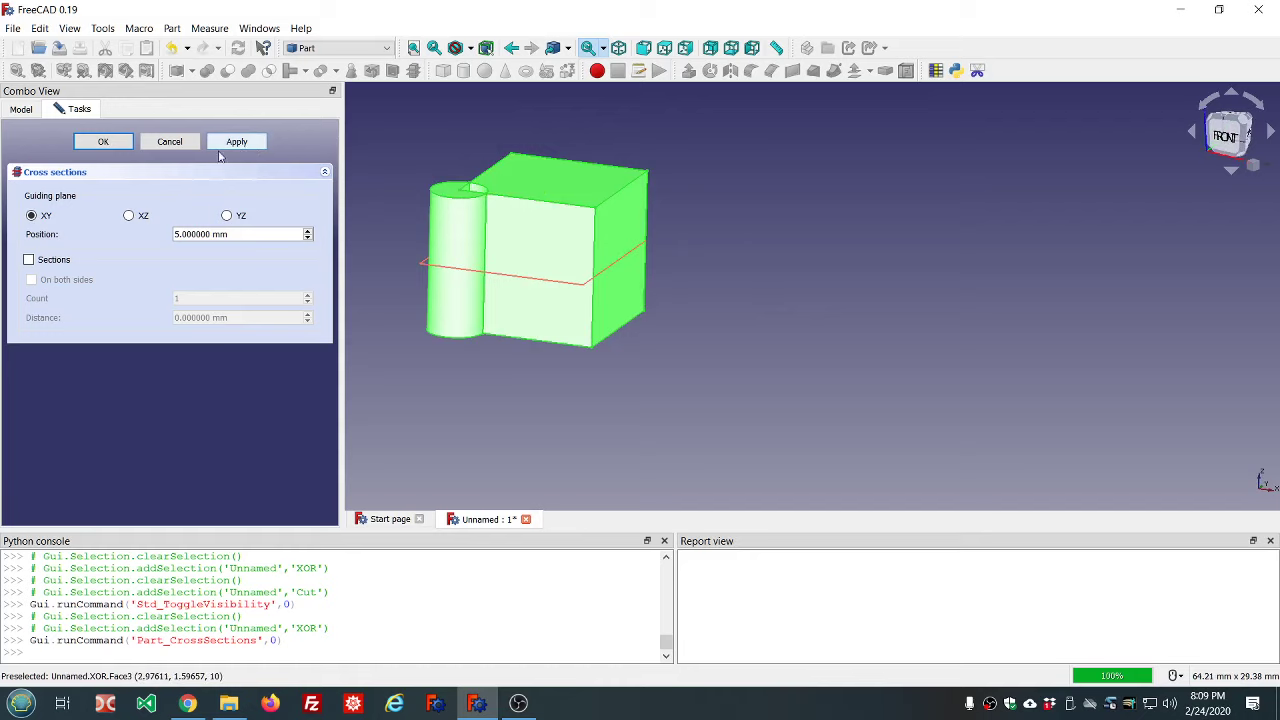
{"action": "left_click", "coordinate": [130, 218]}
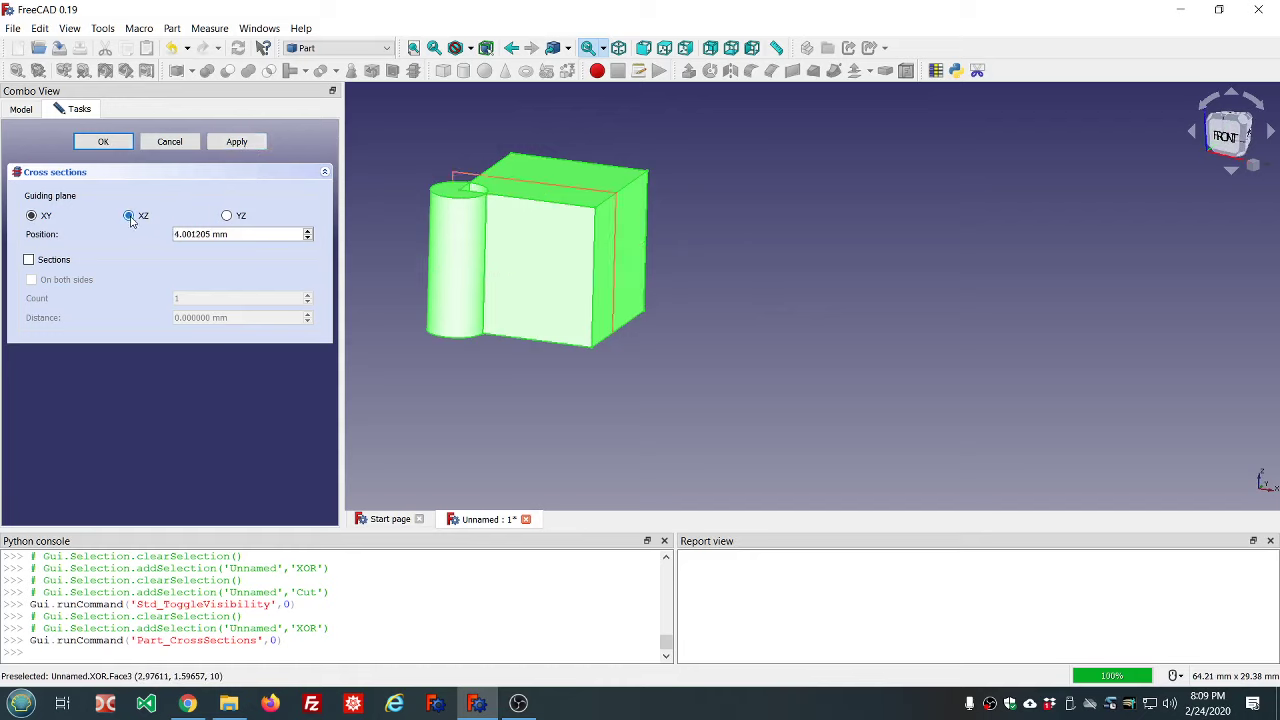
{"action": "left_click", "coordinate": [227, 216]}
{"action": "left_click", "coordinate": [32, 217]}
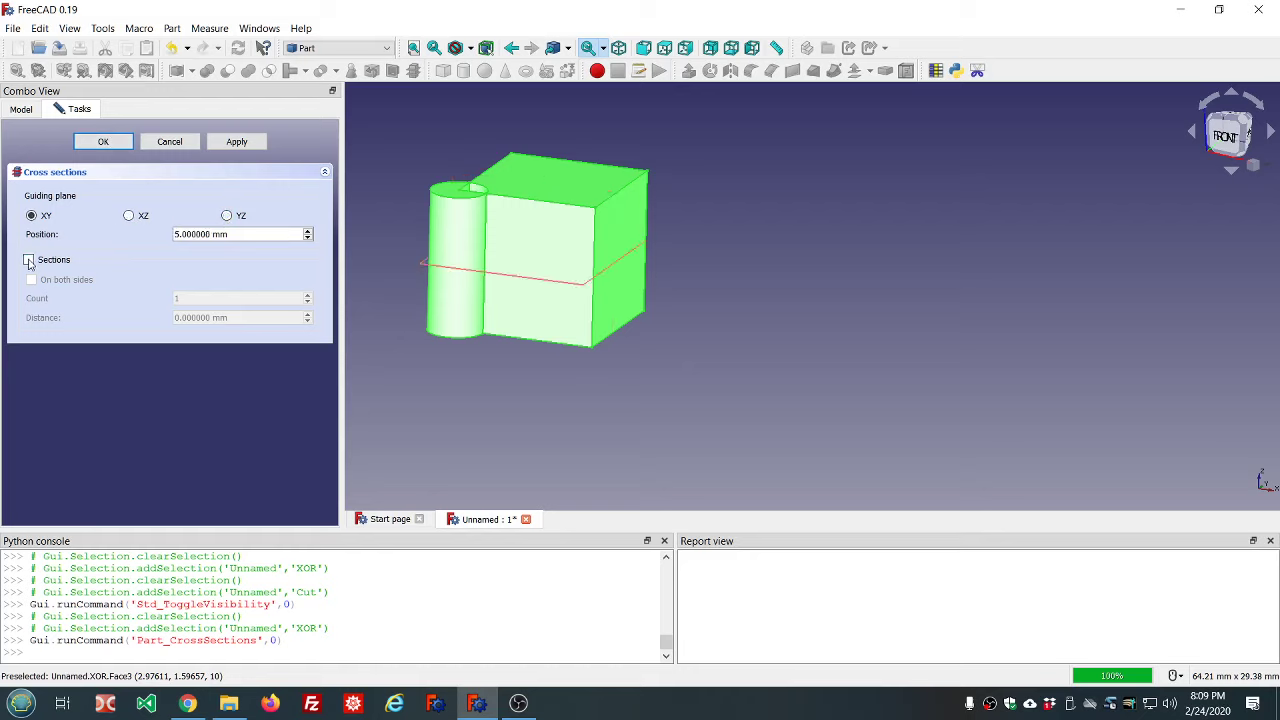
{"action": "left_click", "coordinate": [29, 261]}
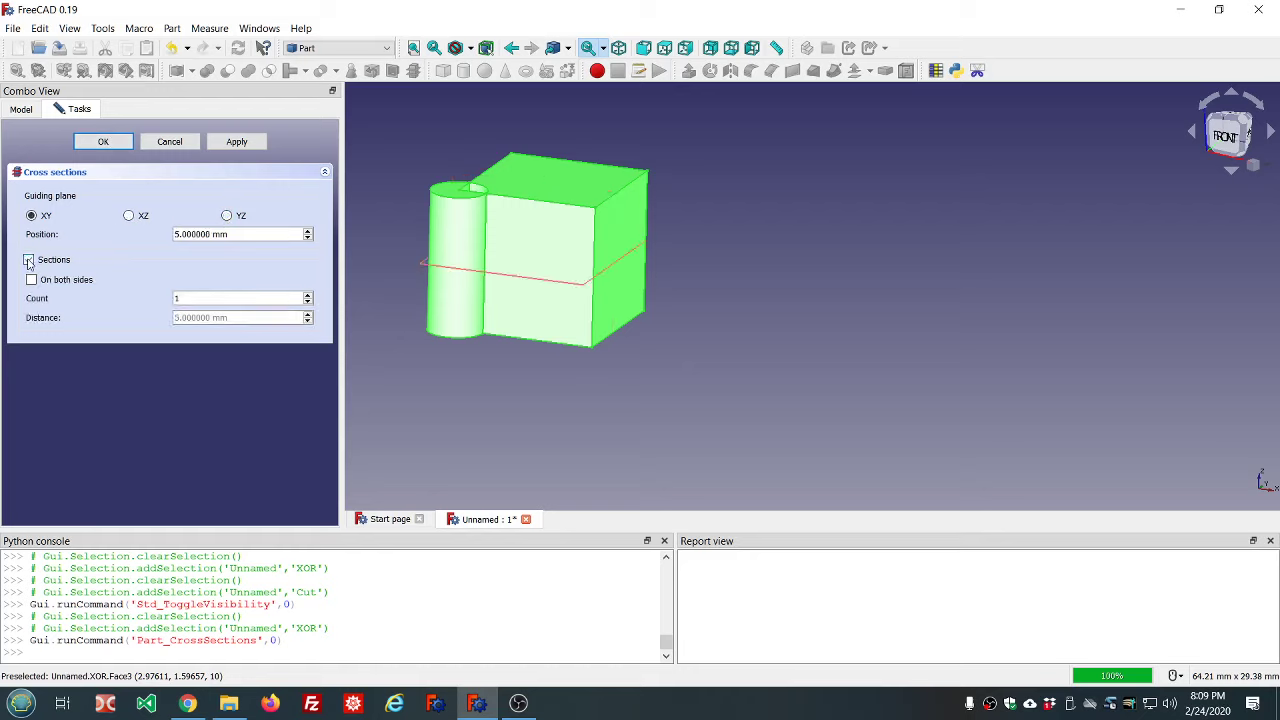
{"action": "left_click", "coordinate": [308, 295]}
{"action": "left_click", "coordinate": [308, 295]}
{"action": "left_click", "coordinate": [308, 295]}
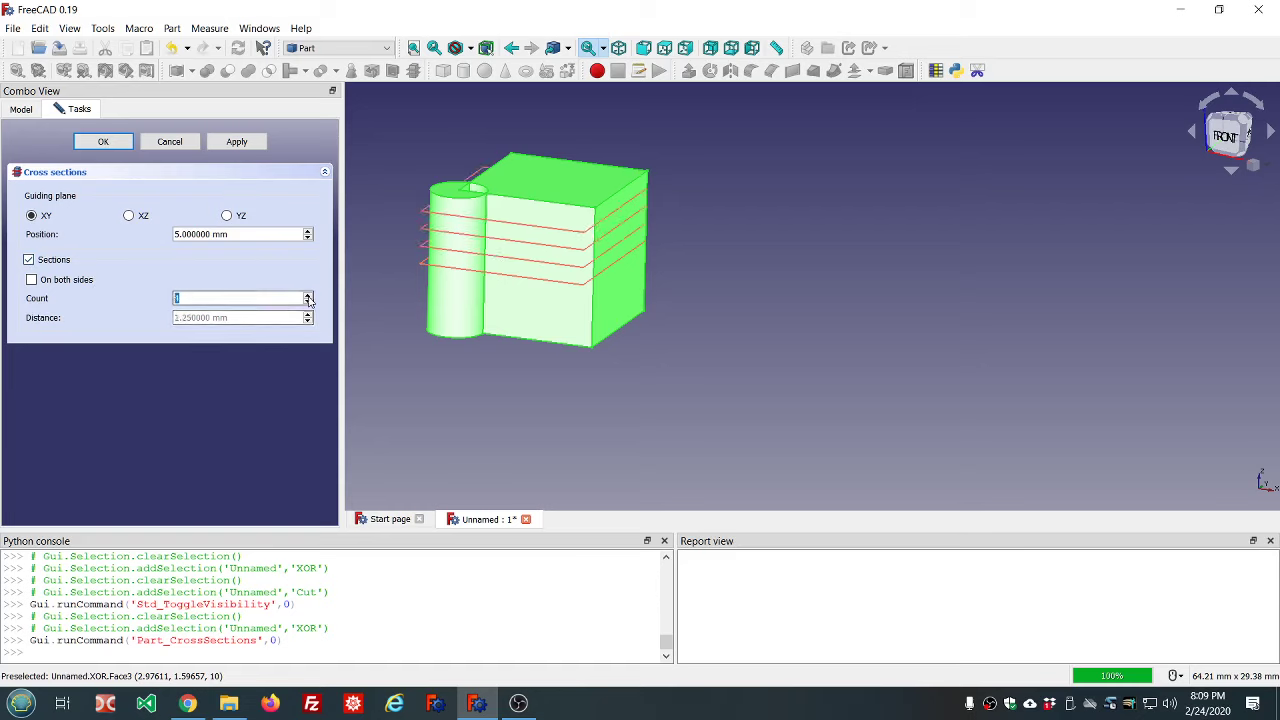
{"action": "left_click", "coordinate": [284, 234]}
{"action": "scroll", "coordinate": [284, 234], "scroll_direction": "down", "scroll_amount": 3}
{"action": "scroll", "coordinate": [284, 234], "scroll_direction": "down", "scroll_amount": 1}
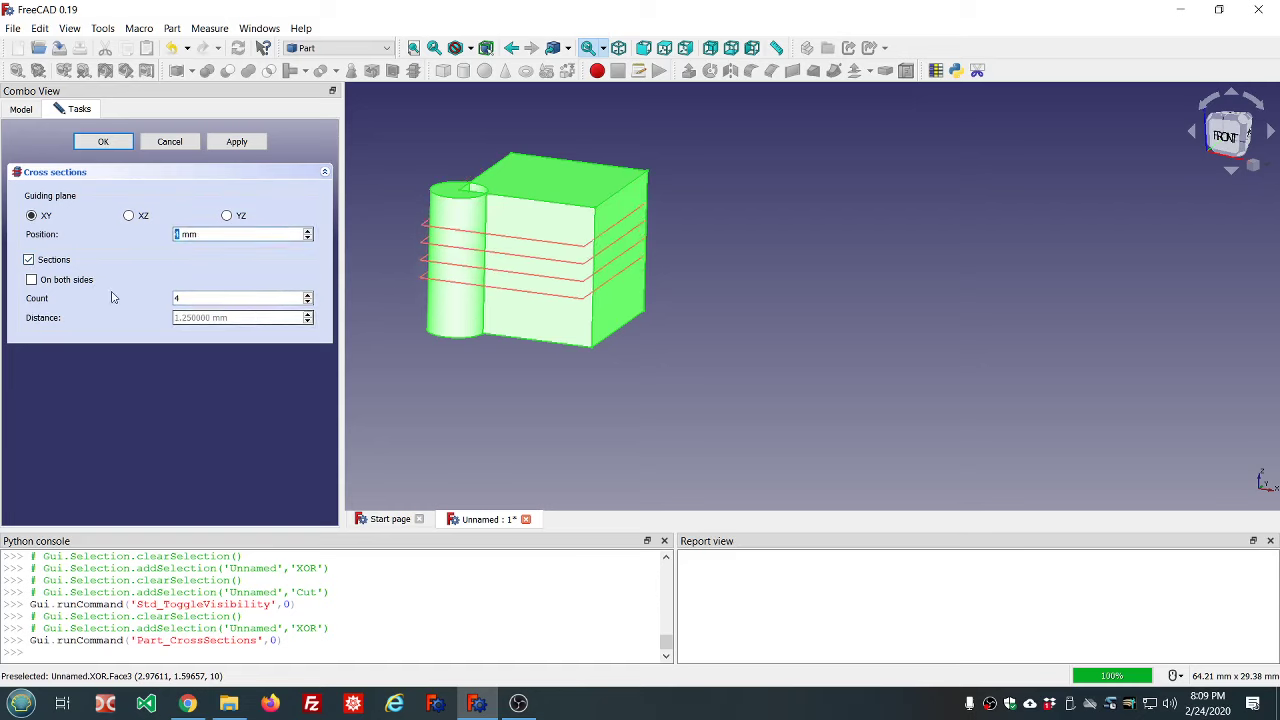
{"action": "left_click", "coordinate": [31, 280]}
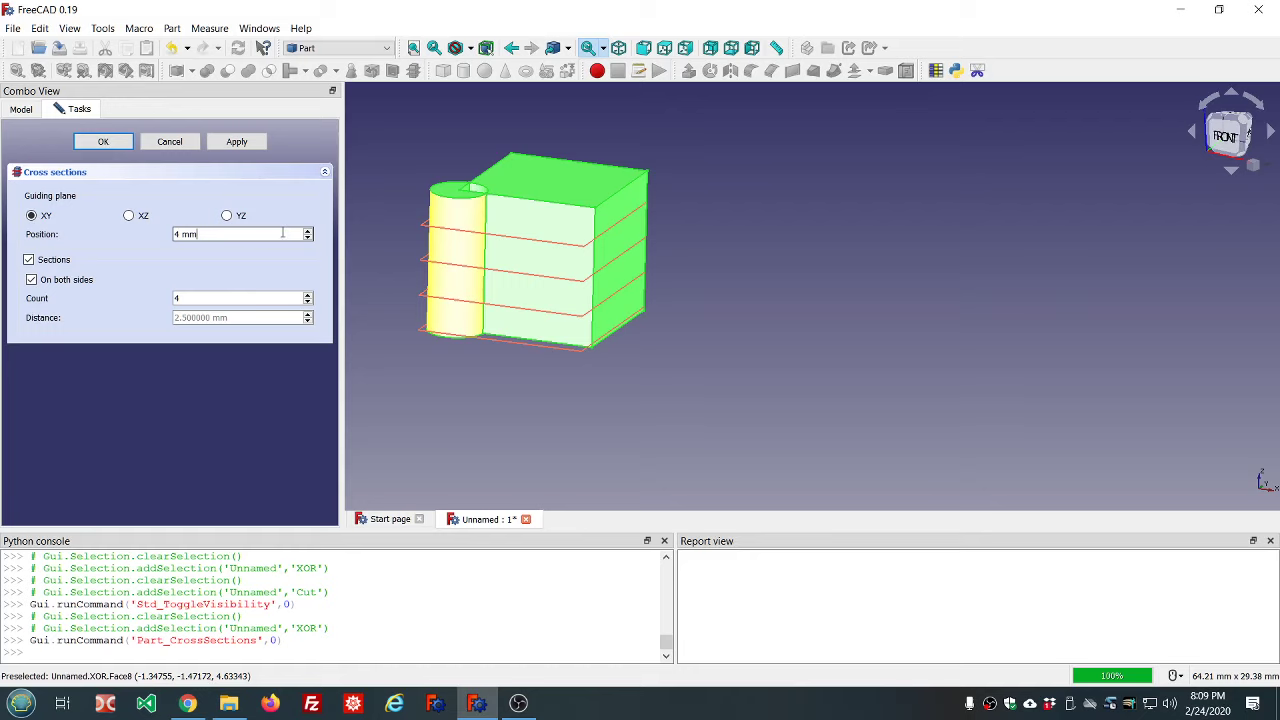
{"action": "scroll", "coordinate": [283, 233], "scroll_direction": "down", "scroll_amount": 2}
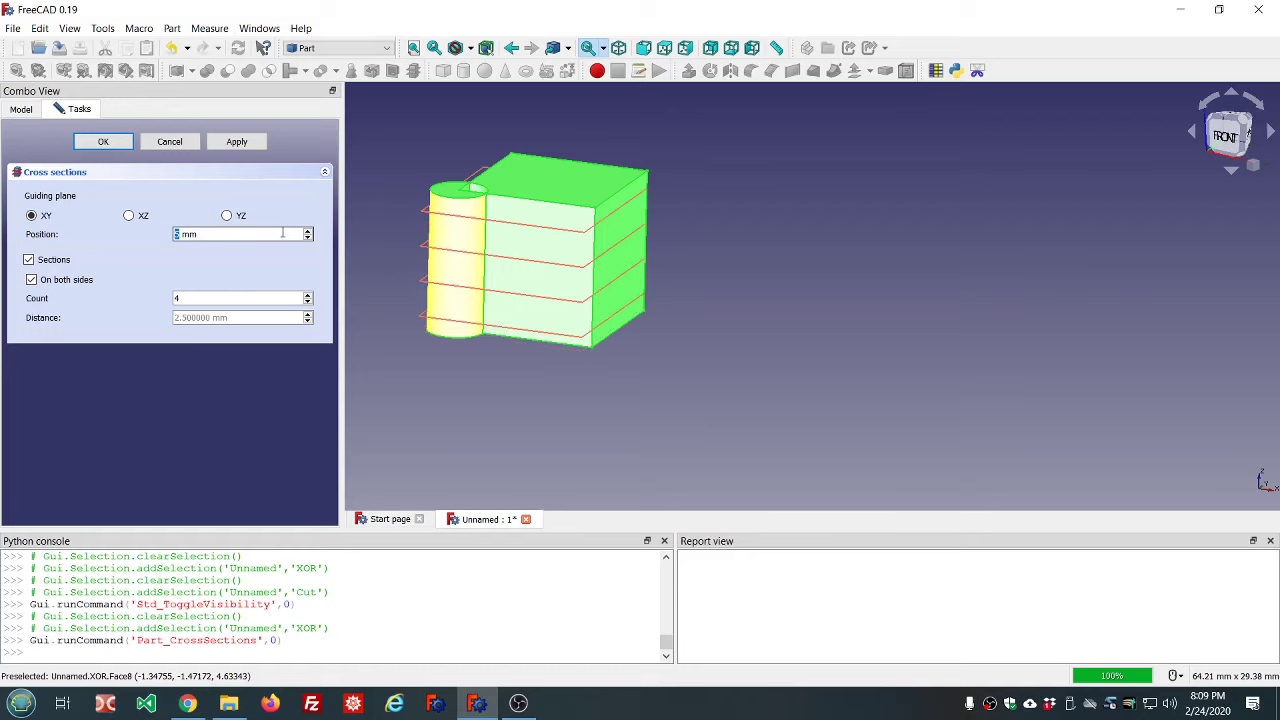
{"action": "left_click", "coordinate": [170, 142]}
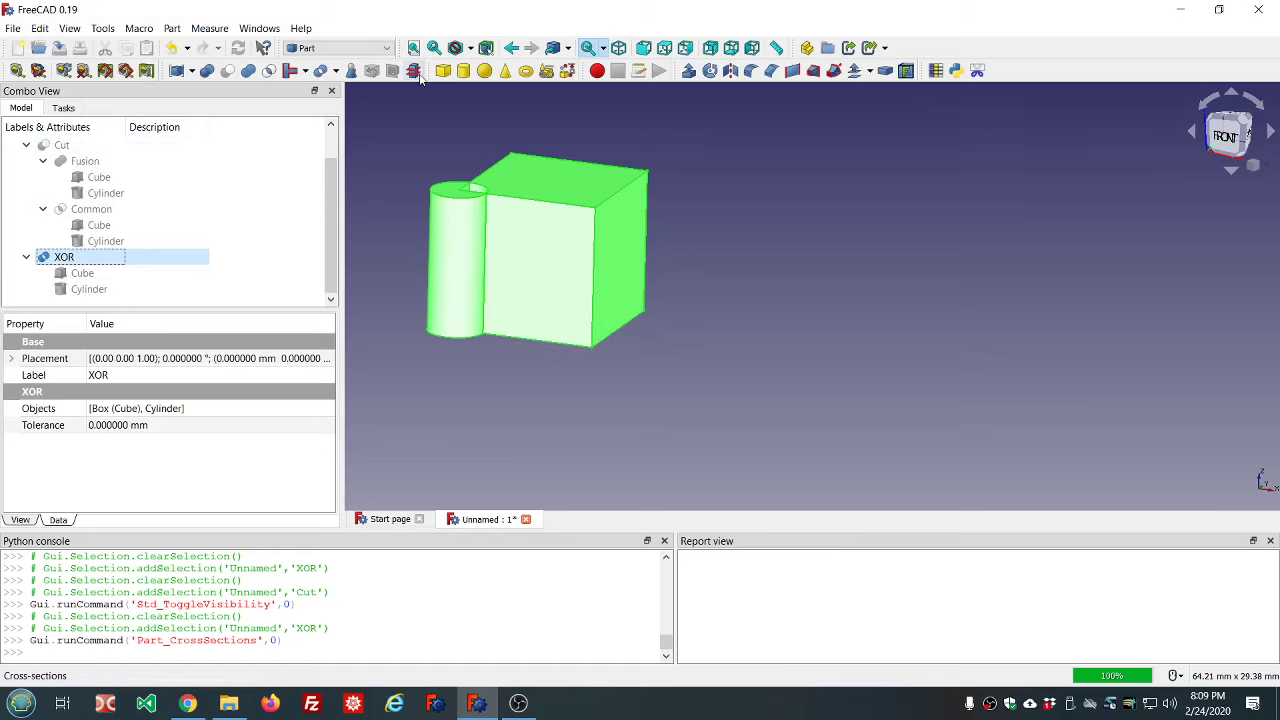
- Create an XY cross-section of the XOR solid with position value 6, producing XOR_cs
{"action": "left_click", "coordinate": [413, 70]}
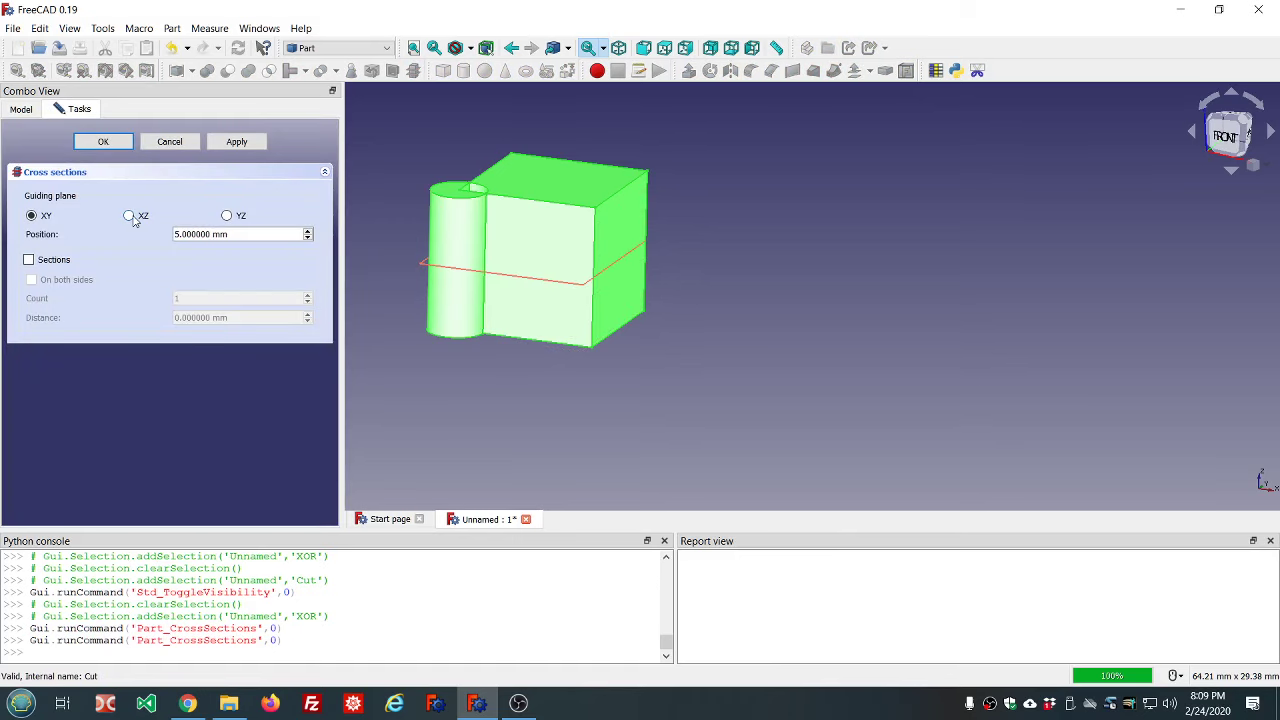
{"action": "double_click", "coordinate": [250, 235]}
{"action": "type", "text": "6"}
{"action": "scroll", "coordinate": [257, 237], "scroll_direction": "down", "scroll_amount": 2}
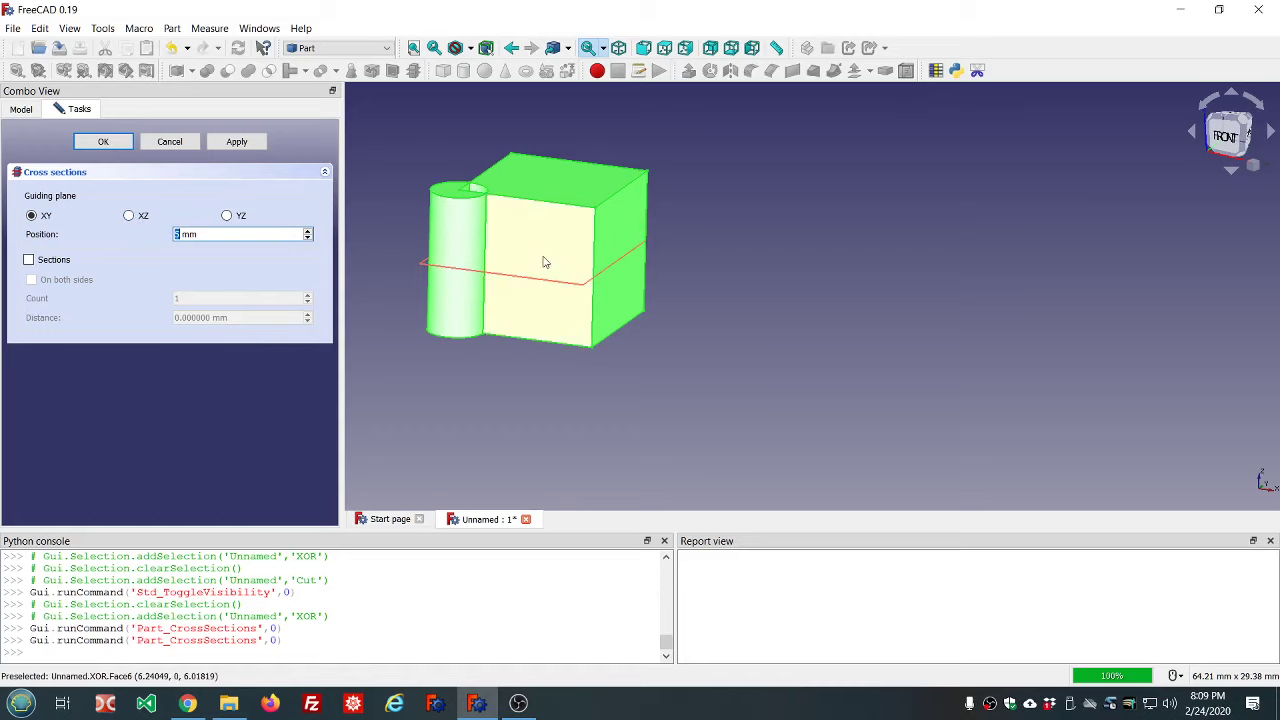
{"action": "left_click", "coordinate": [112, 145]}
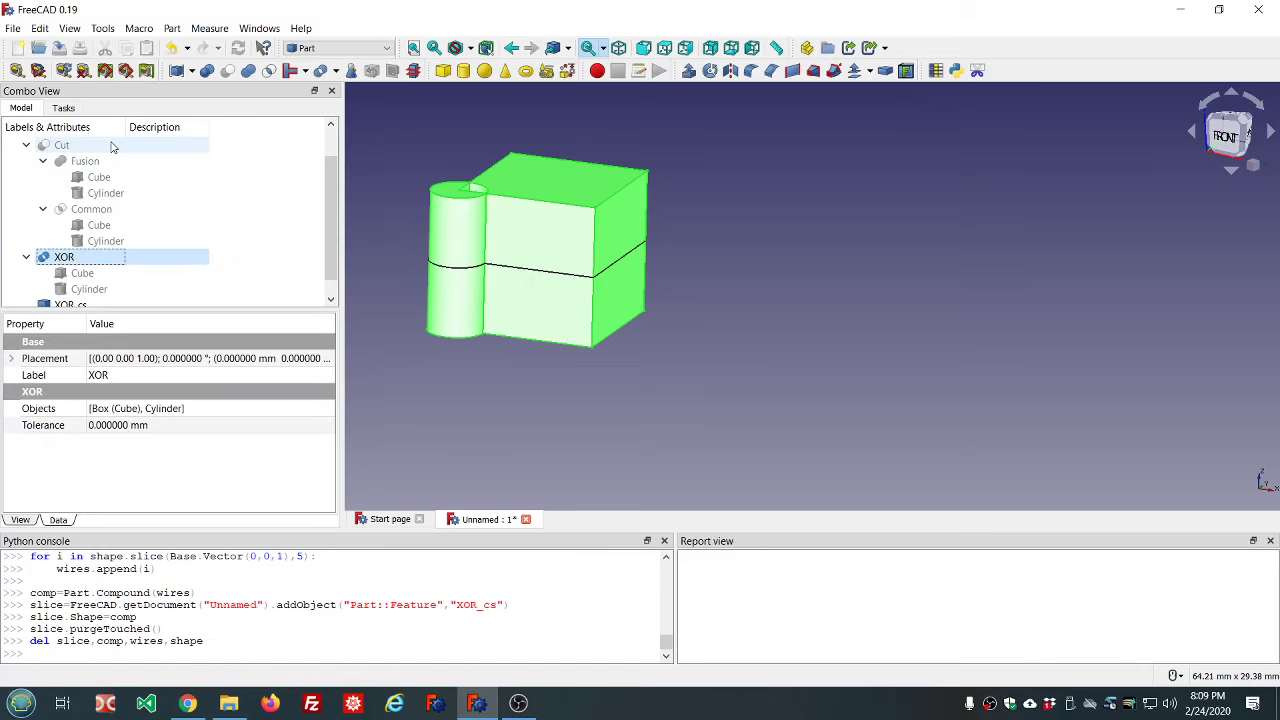
{"action": "scroll", "coordinate": [271, 191], "scroll_direction": "down", "scroll_amount": 1}
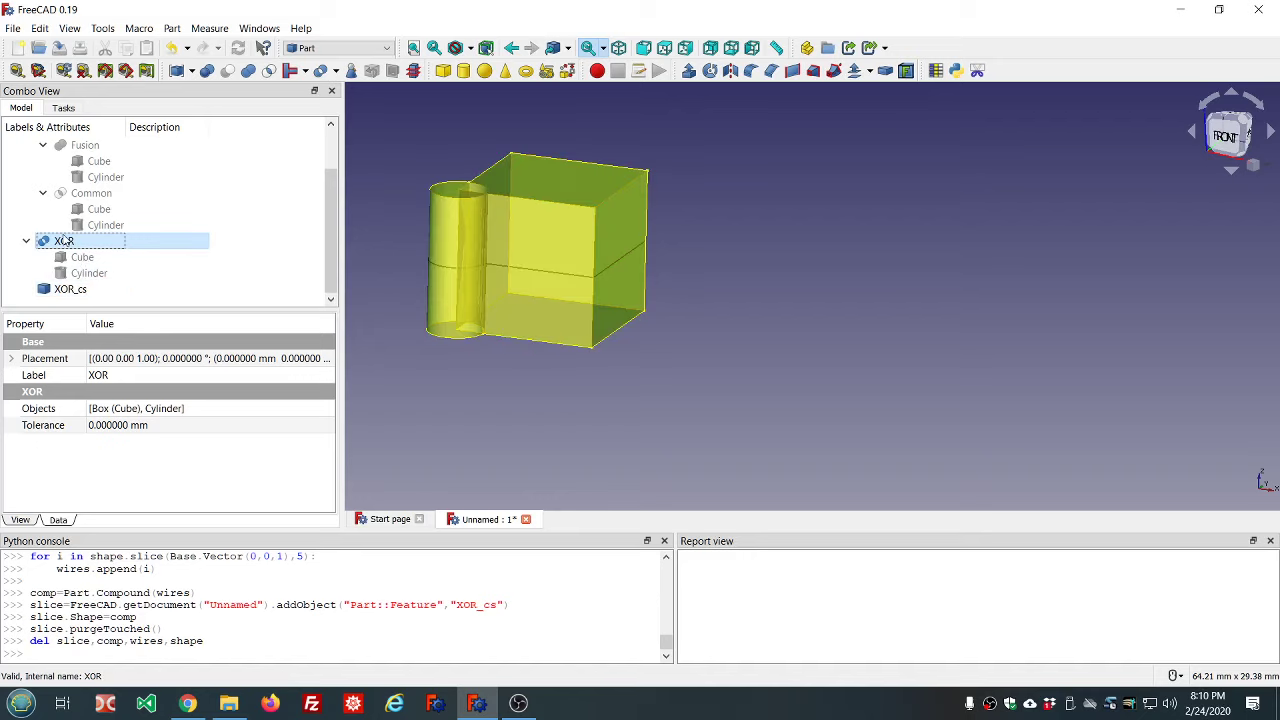
- Hide the XOR solid, then orbit and zoom to inspect the XOR_cs square-and-circle outline
{"action": "key", "text": "space"}
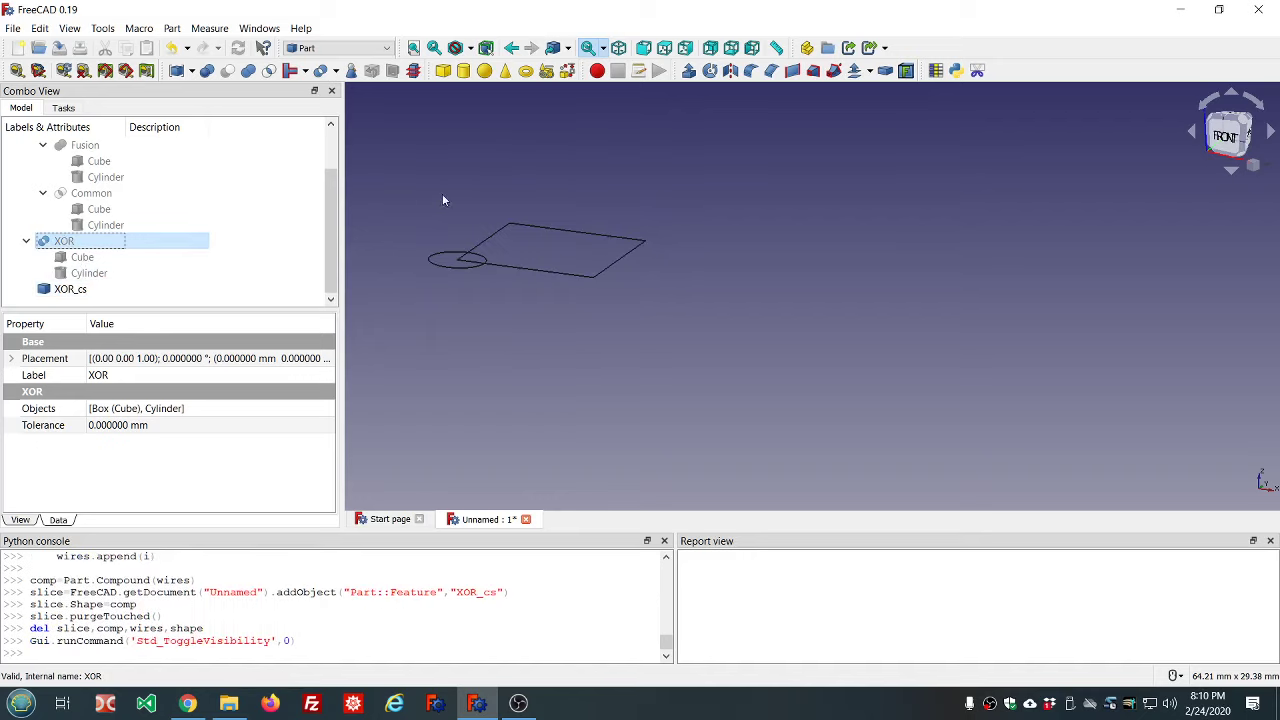
{"action": "middle_click_drag", "start_coordinate": [623, 179], "coordinate": [649, 246]}
{"action": "scroll", "coordinate": [539, 426], "scroll_direction": "up", "scroll_amount": 5}
{"action": "scroll", "coordinate": [539, 426], "scroll_direction": "down", "scroll_amount": 4}
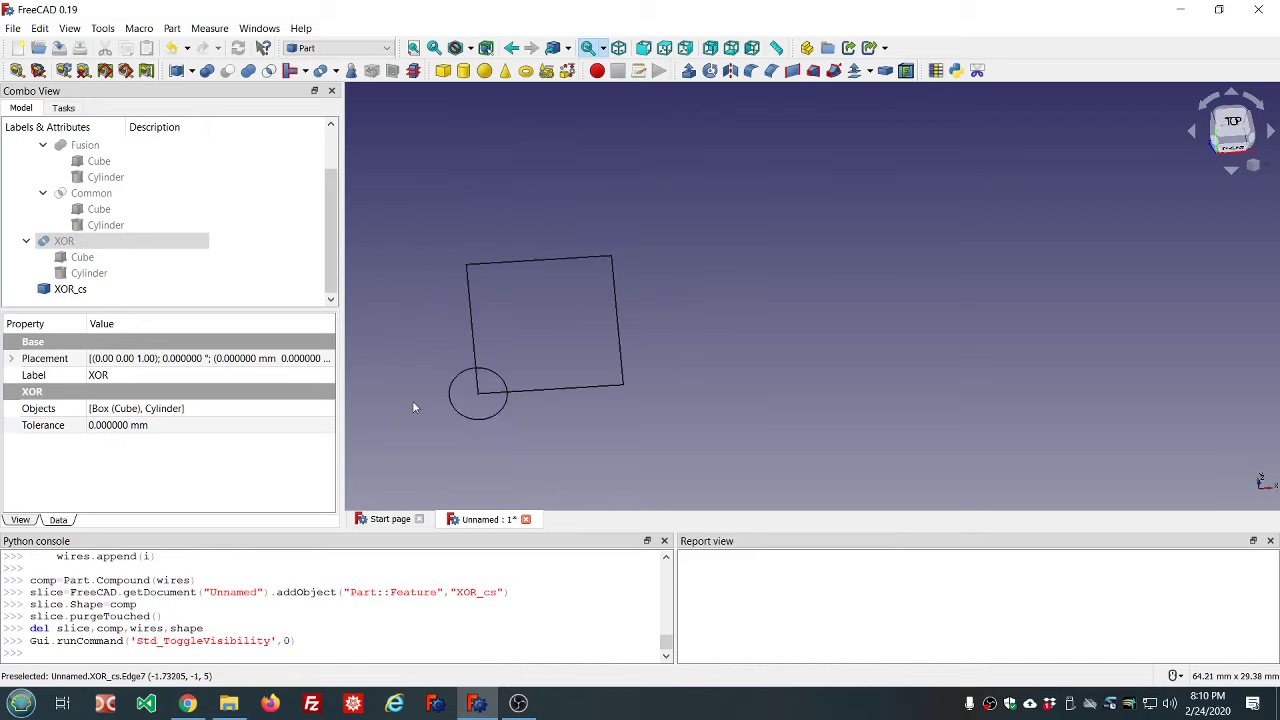
{"action": "scroll", "coordinate": [414, 406], "scroll_direction": "up", "scroll_amount": 2}
{"action": "mouse_move", "coordinate": [436, 286]}
{"action": "middle_mouse_down"}
{"action": "mouse_move", "coordinate": [434, 257]}
{"action": "mouse_move", "coordinate": [429, 266]}
{"action": "middle_mouse_up"}
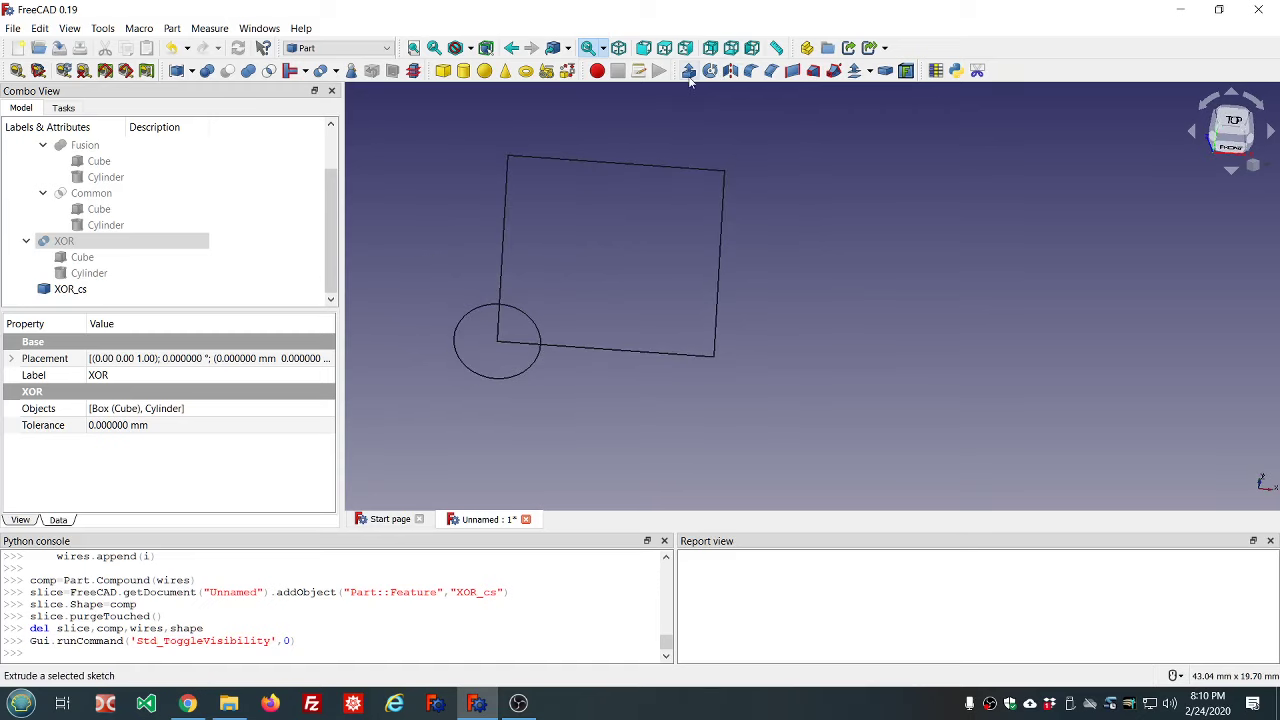
- Extrude the XOR_cs outline 10 mm along its normal as a solid
{"action": "left_click", "coordinate": [84, 289]}
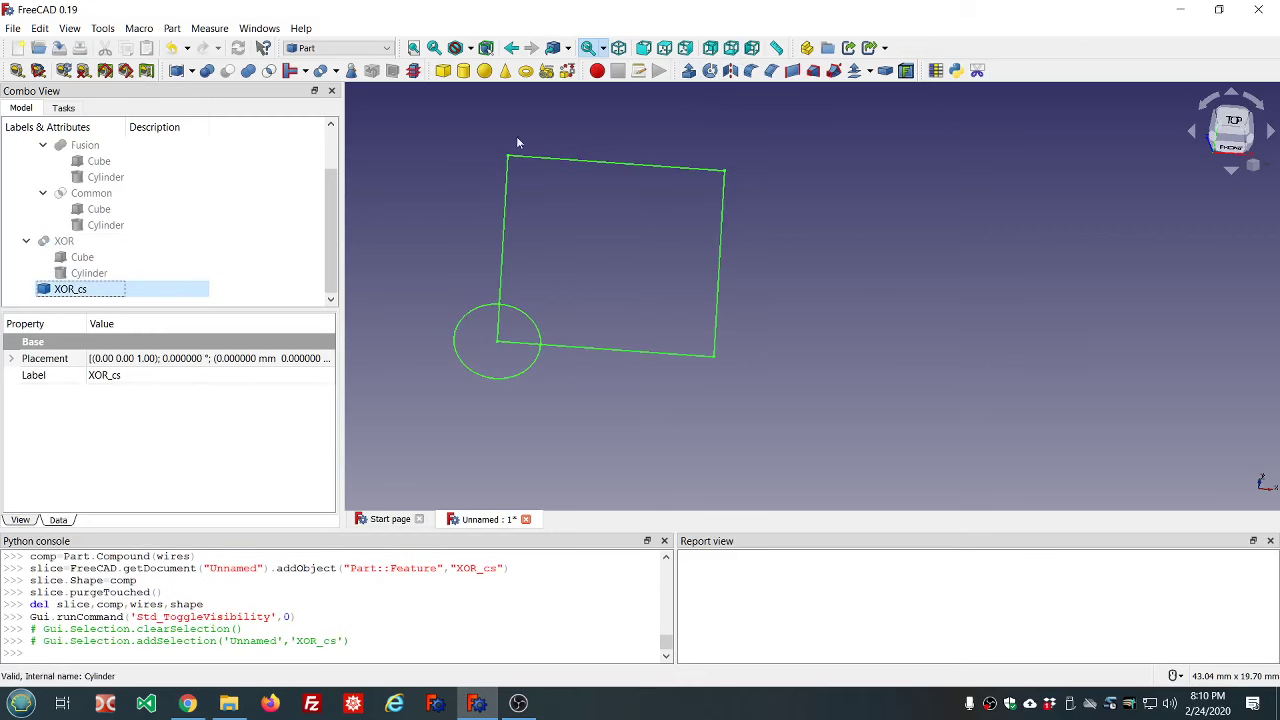
{"action": "left_click", "coordinate": [688, 70]}
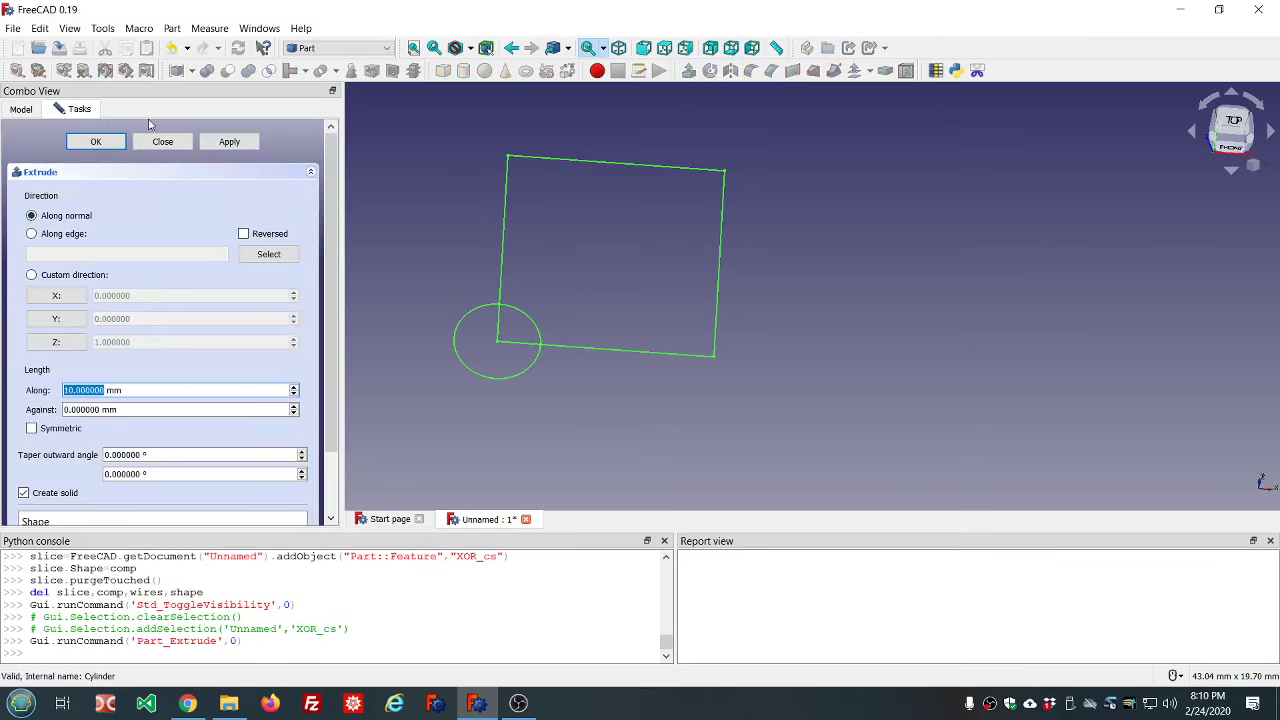
{"action": "left_click", "coordinate": [93, 143]}
- Orbit to inspect the extruded solid and view the Extrude object's properties
{"action": "left_click", "coordinate": [815, 370]}
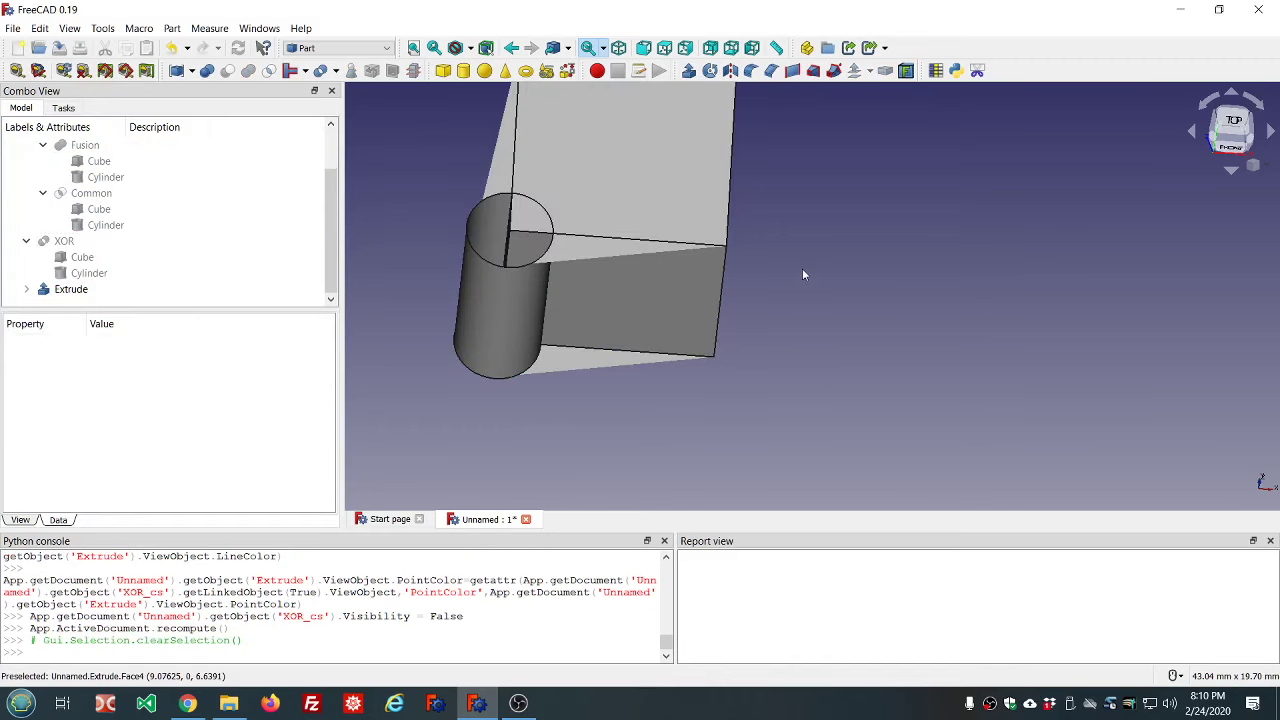
{"action": "mouse_move", "coordinate": [802, 270]}
{"action": "middle_mouse_down"}
{"action": "mouse_move", "coordinate": [808, 334]}
{"action": "mouse_move", "coordinate": [714, 171]}
{"action": "mouse_move", "coordinate": [763, 289]}
{"action": "mouse_move", "coordinate": [808, 328]}
{"action": "mouse_move", "coordinate": [814, 280]}
{"action": "mouse_move", "coordinate": [755, 234]}
{"action": "mouse_move", "coordinate": [780, 274]}
{"action": "middle_mouse_up"}
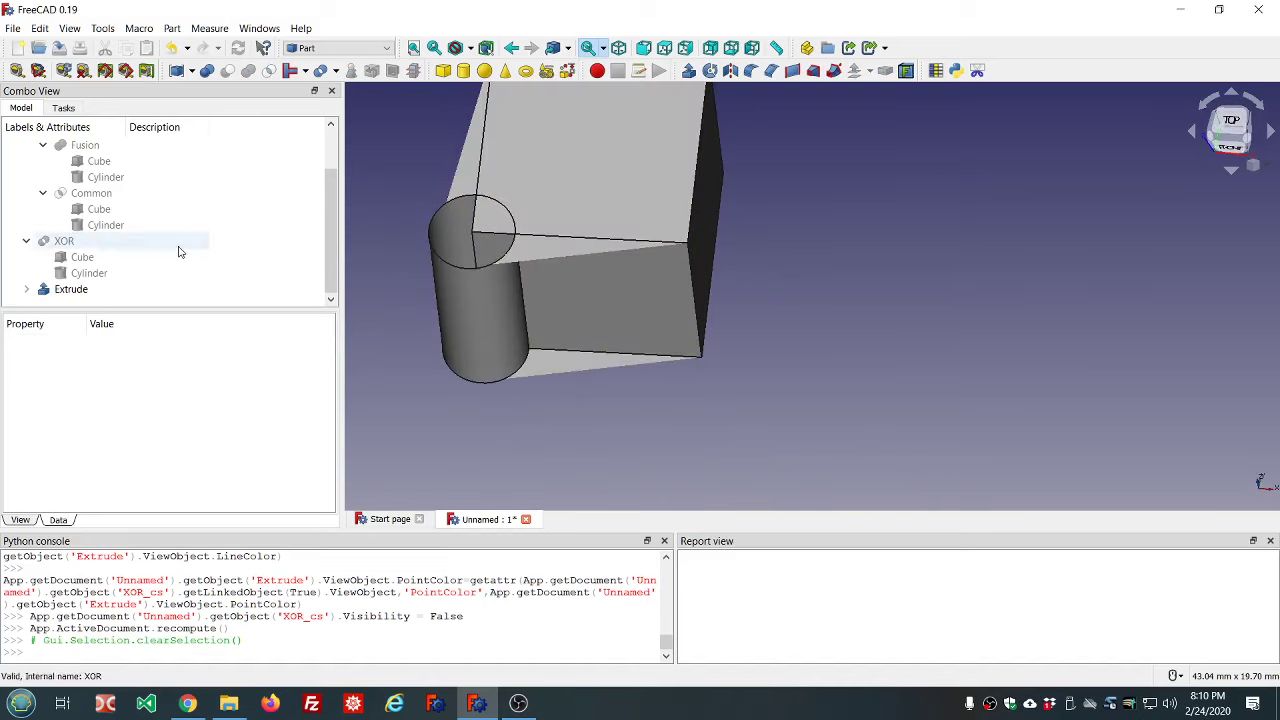
{"action": "left_click", "coordinate": [66, 289]}
{"action": "scroll", "coordinate": [224, 435], "scroll_direction": "down", "scroll_amount": 2}
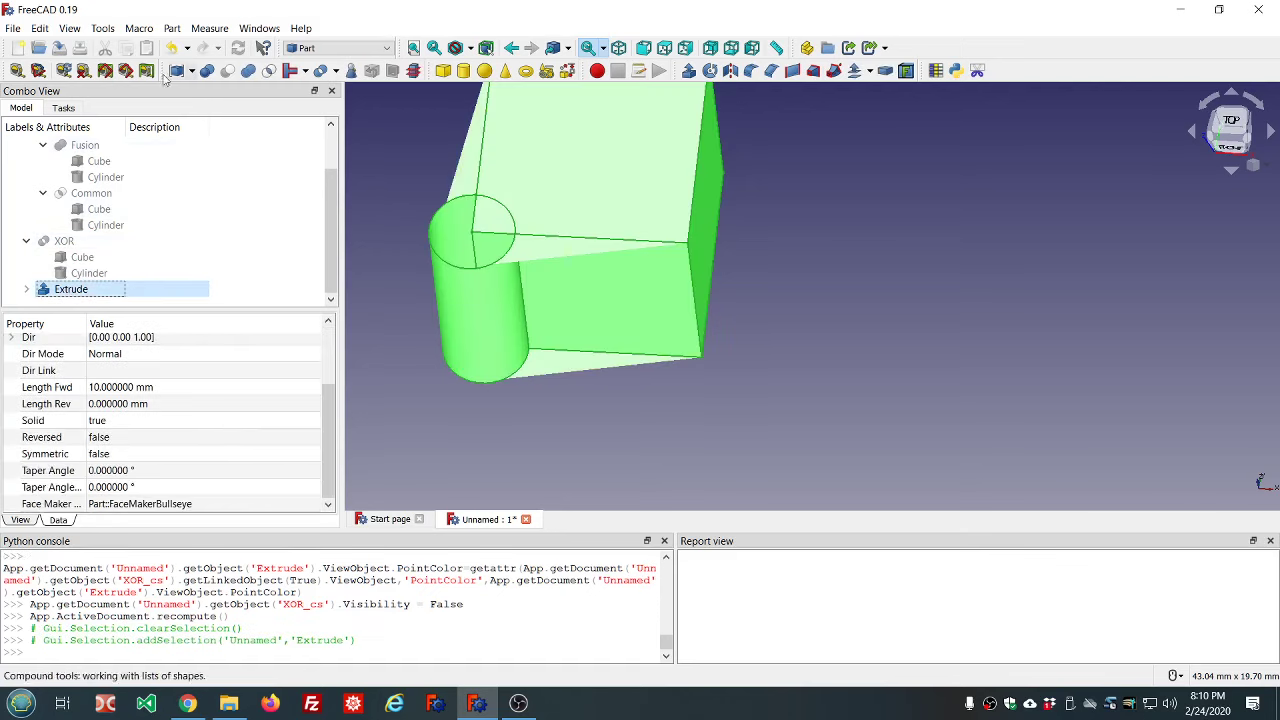
- Undo the extrusion and switch to the Draft workbench with XOR_cs selected
{"action": "left_click", "coordinate": [171, 48]}
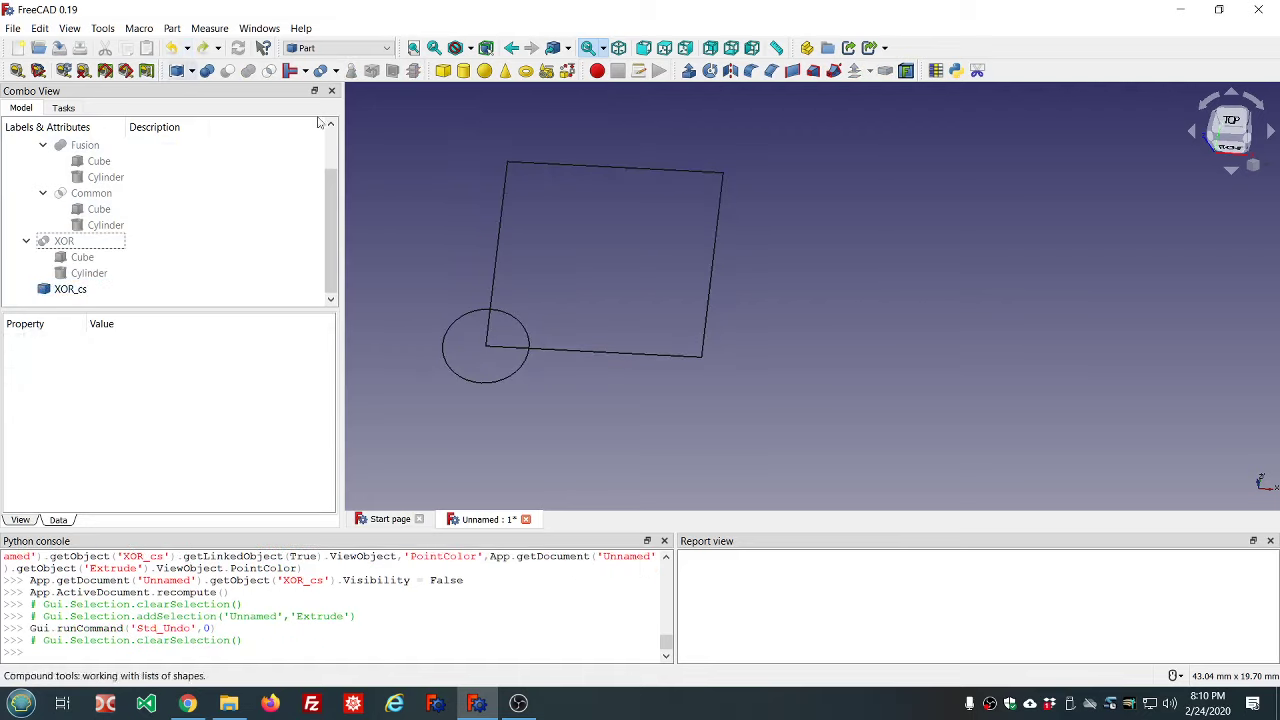
{"action": "scroll", "coordinate": [477, 209], "scroll_direction": "down", "scroll_amount": 2}
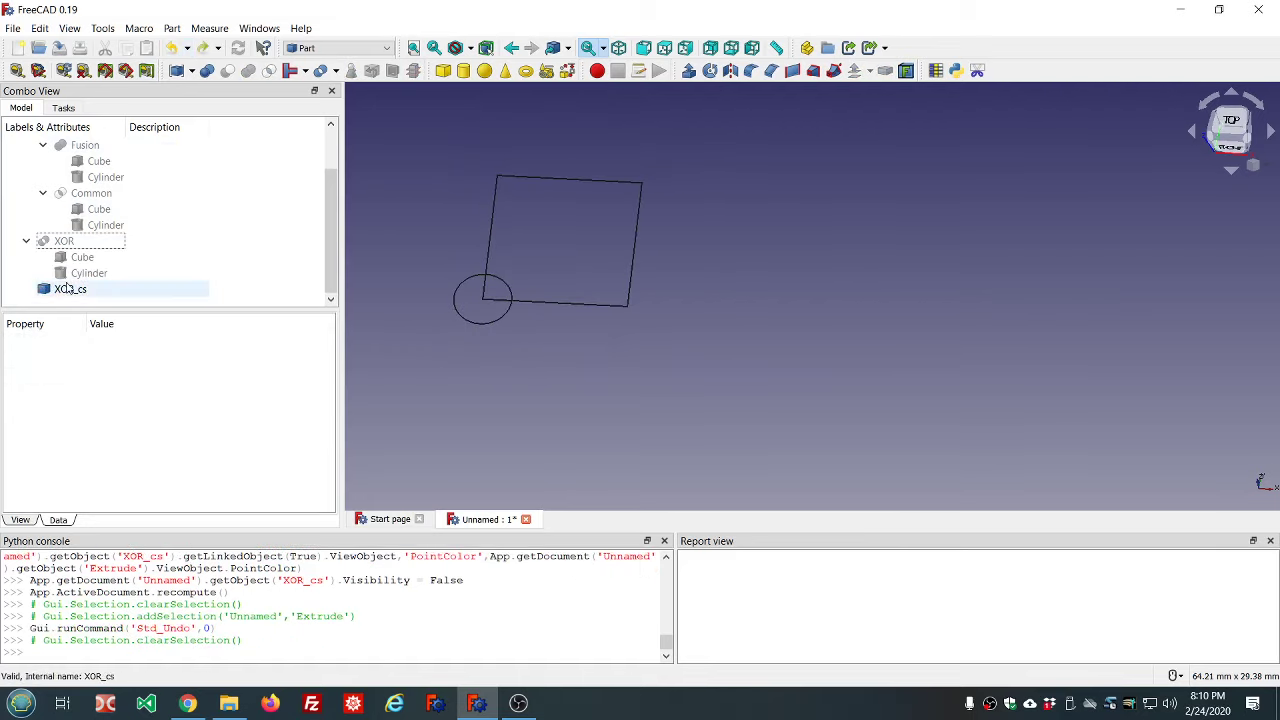
{"action": "left_click", "coordinate": [65, 288]}
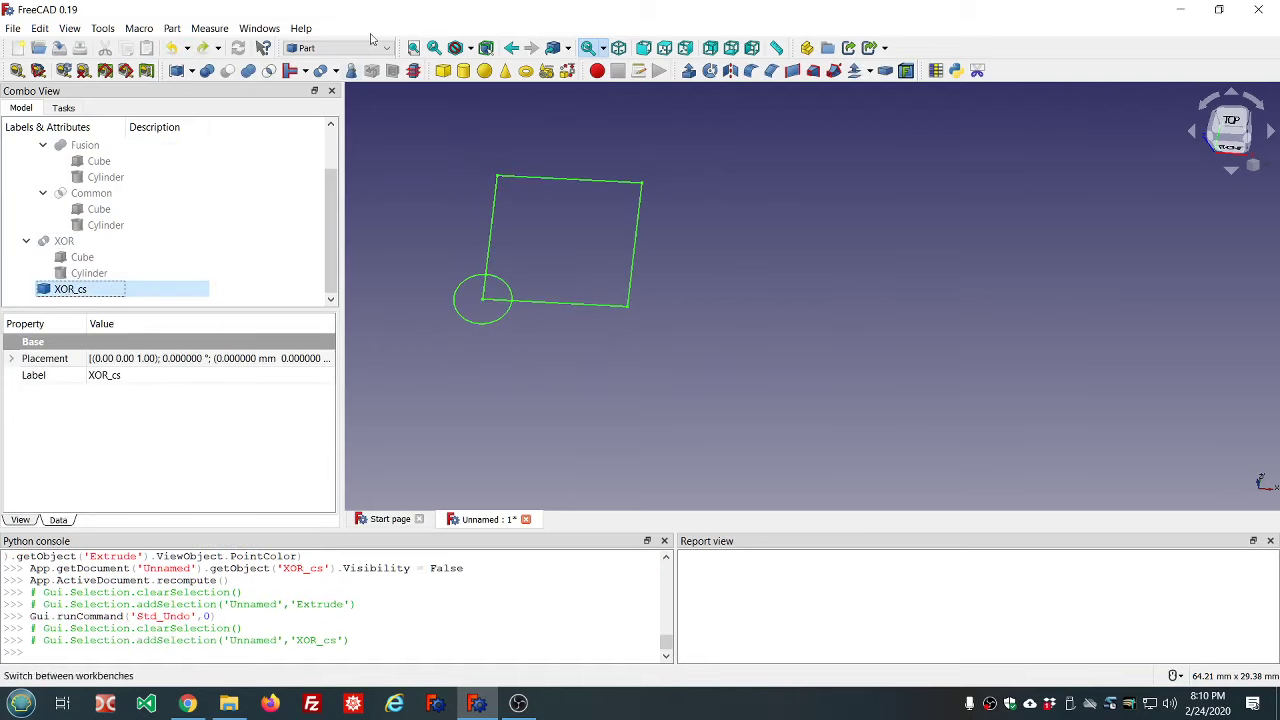
{"action": "left_click", "coordinate": [386, 48]}
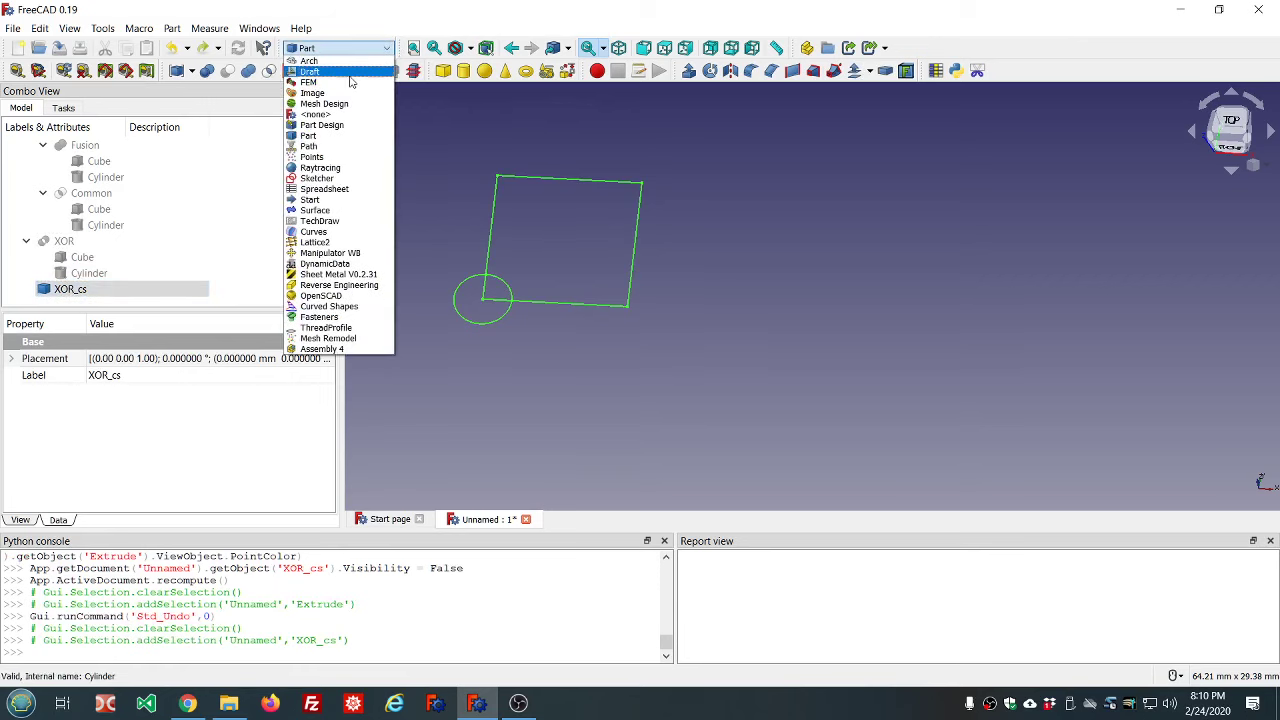
{"action": "left_click", "coordinate": [330, 72]}
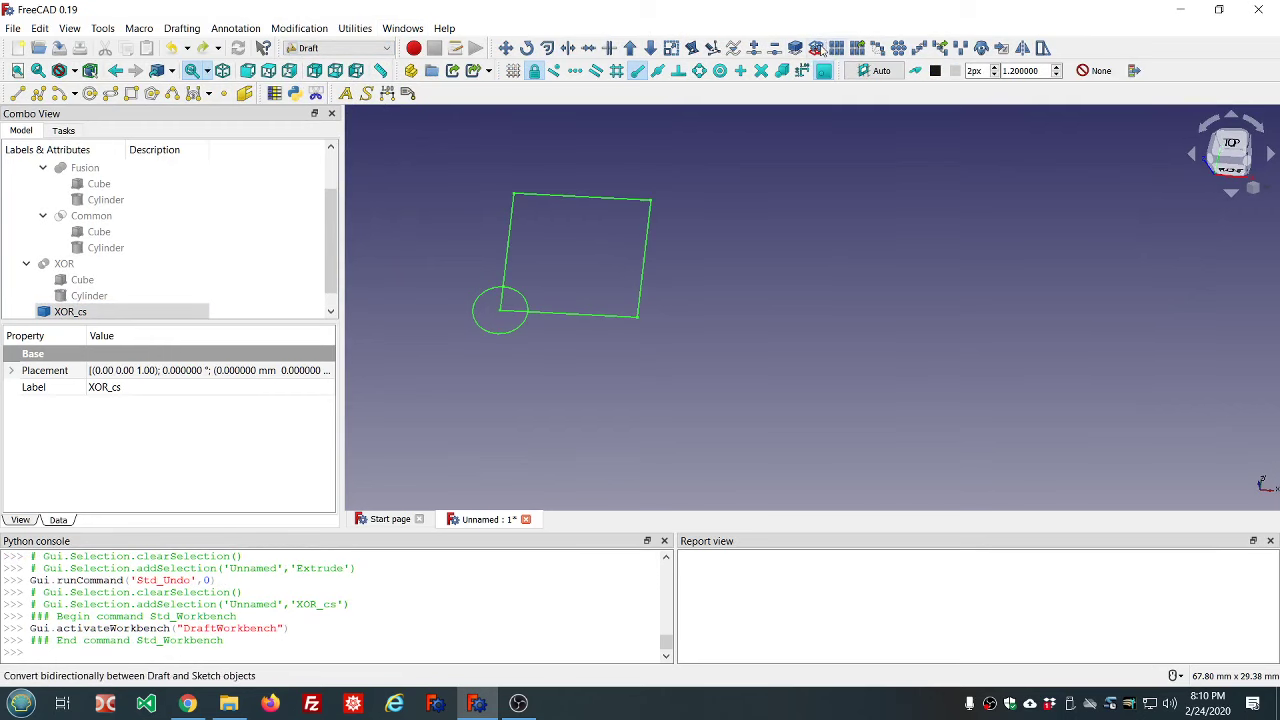
- Convert XOR_cs into a Sketch with Draft to Sketch, then hide the original XOR_cs
{"action": "left_click", "coordinate": [816, 49]}
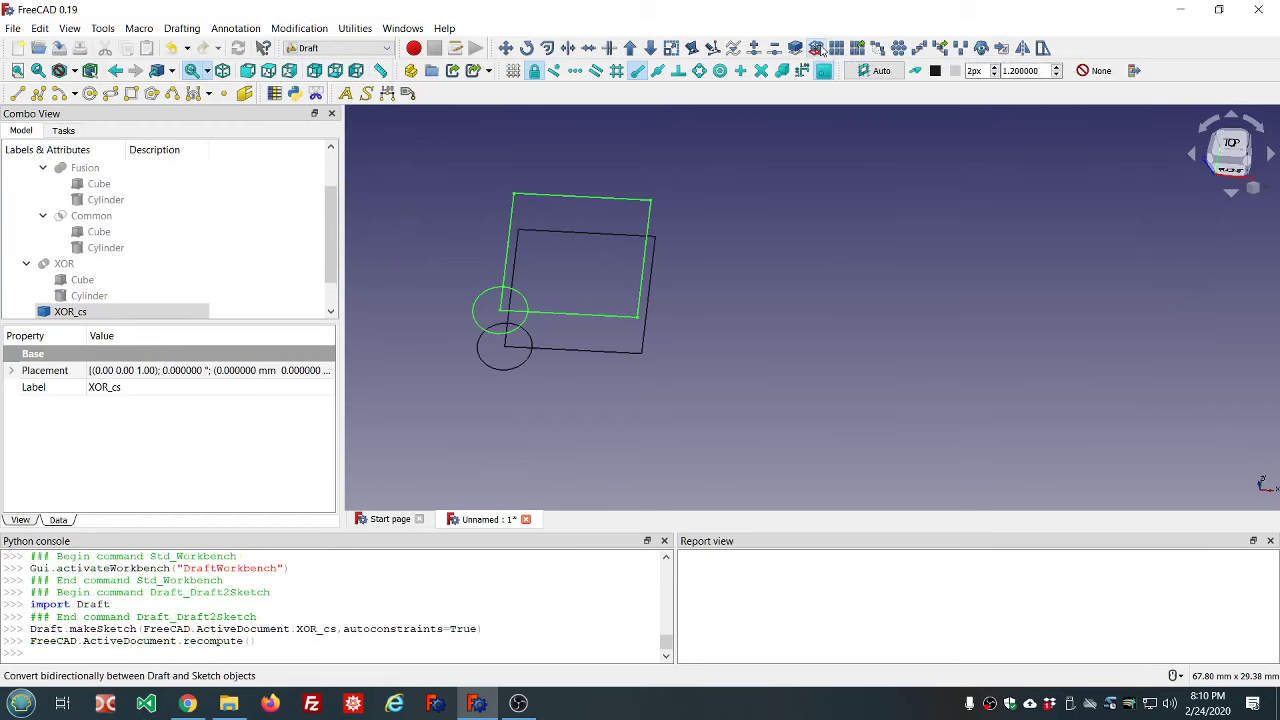
{"action": "scroll", "coordinate": [120, 245], "scroll_direction": "down", "scroll_amount": 1}
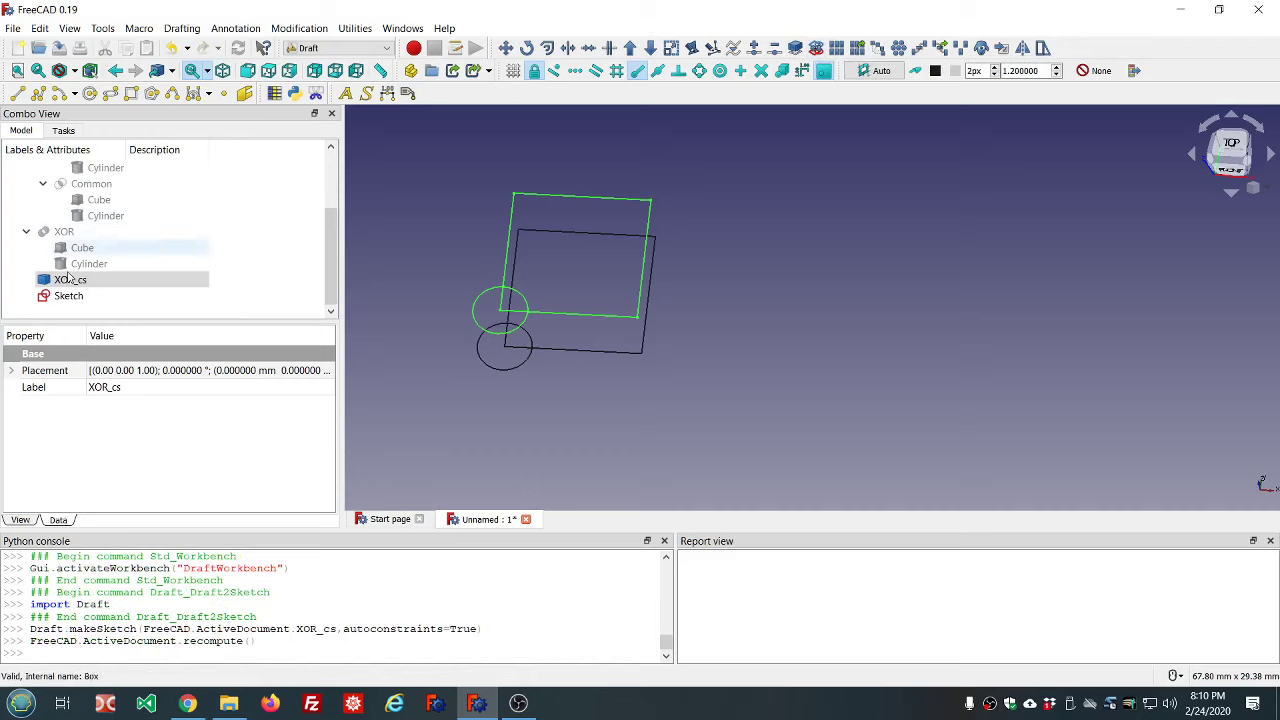
{"action": "left_click", "coordinate": [65, 281]}
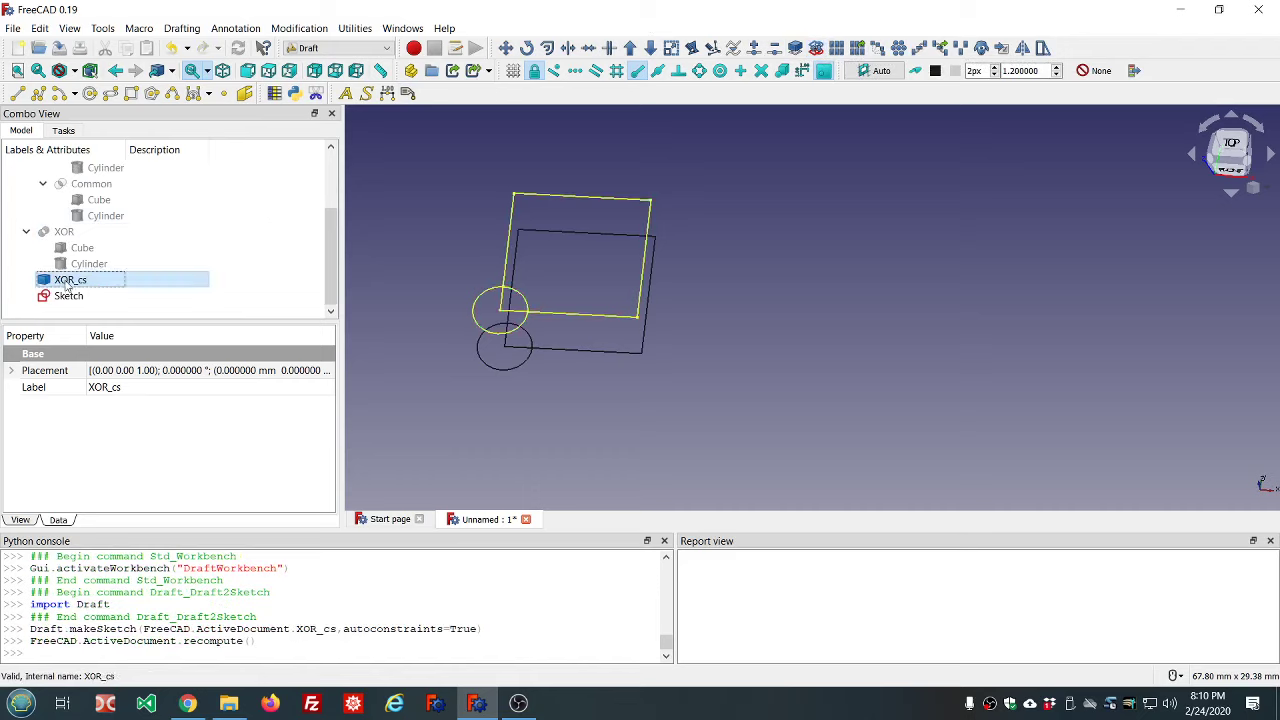
{"action": "key", "text": "space"}
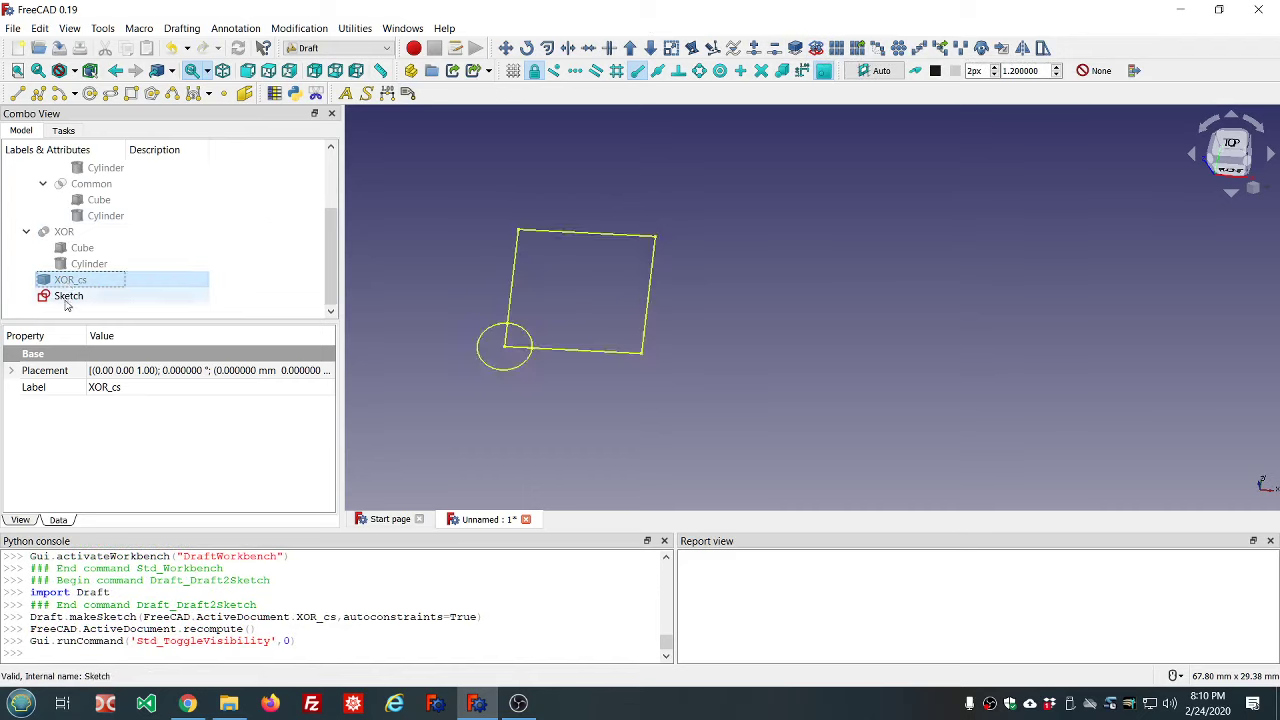
- Open the new Sketch for editing and check its inner arc and circle edges
{"action": "double_click", "coordinate": [66, 299]}
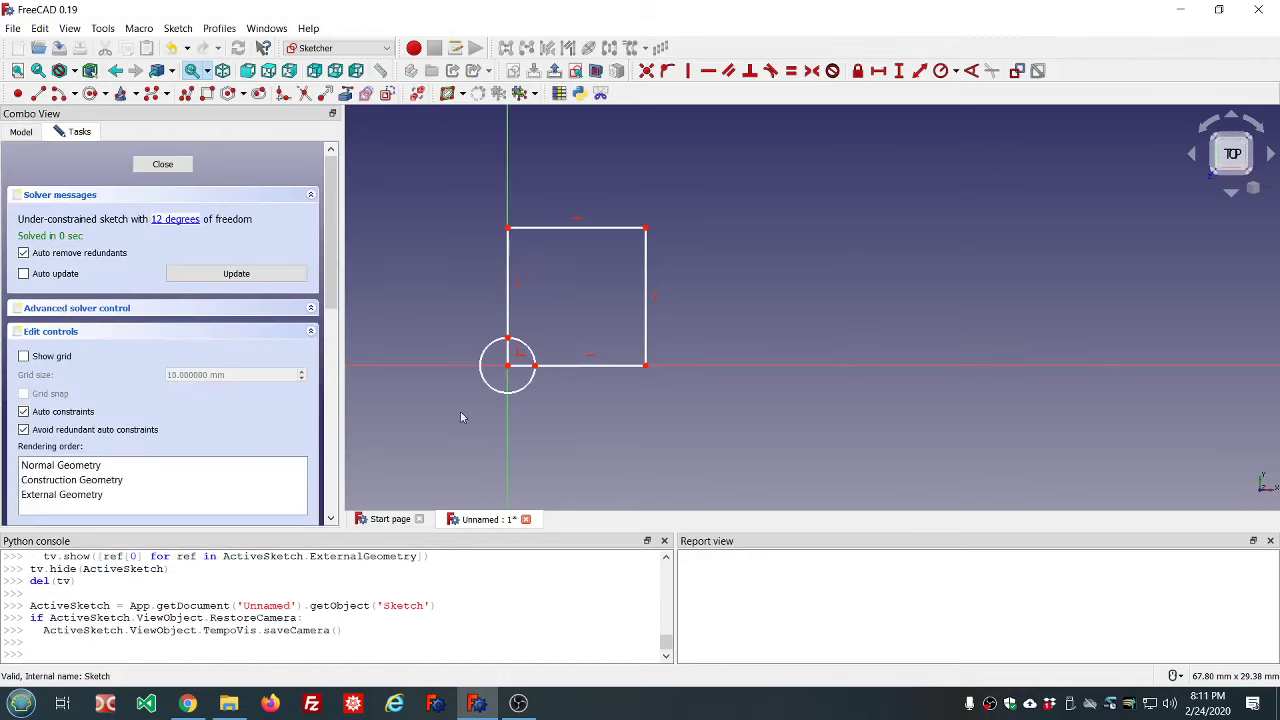
{"action": "scroll", "coordinate": [466, 405], "scroll_direction": "up", "scroll_amount": 6}
{"action": "scroll", "coordinate": [466, 405], "scroll_direction": "down", "scroll_amount": 4}
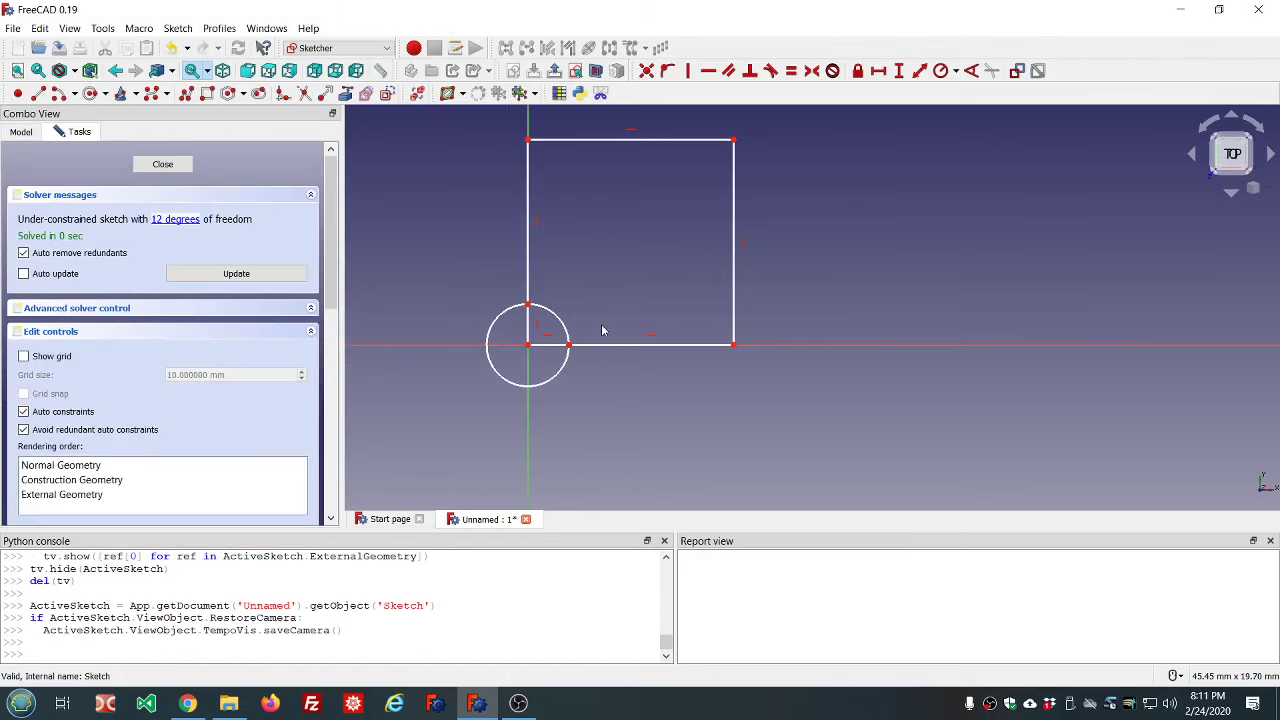
{"action": "scroll", "coordinate": [620, 123], "scroll_direction": "up", "scroll_amount": 2}
{"action": "scroll", "coordinate": [620, 123], "scroll_direction": "down", "scroll_amount": 2}
{"action": "left_click", "coordinate": [553, 316]}
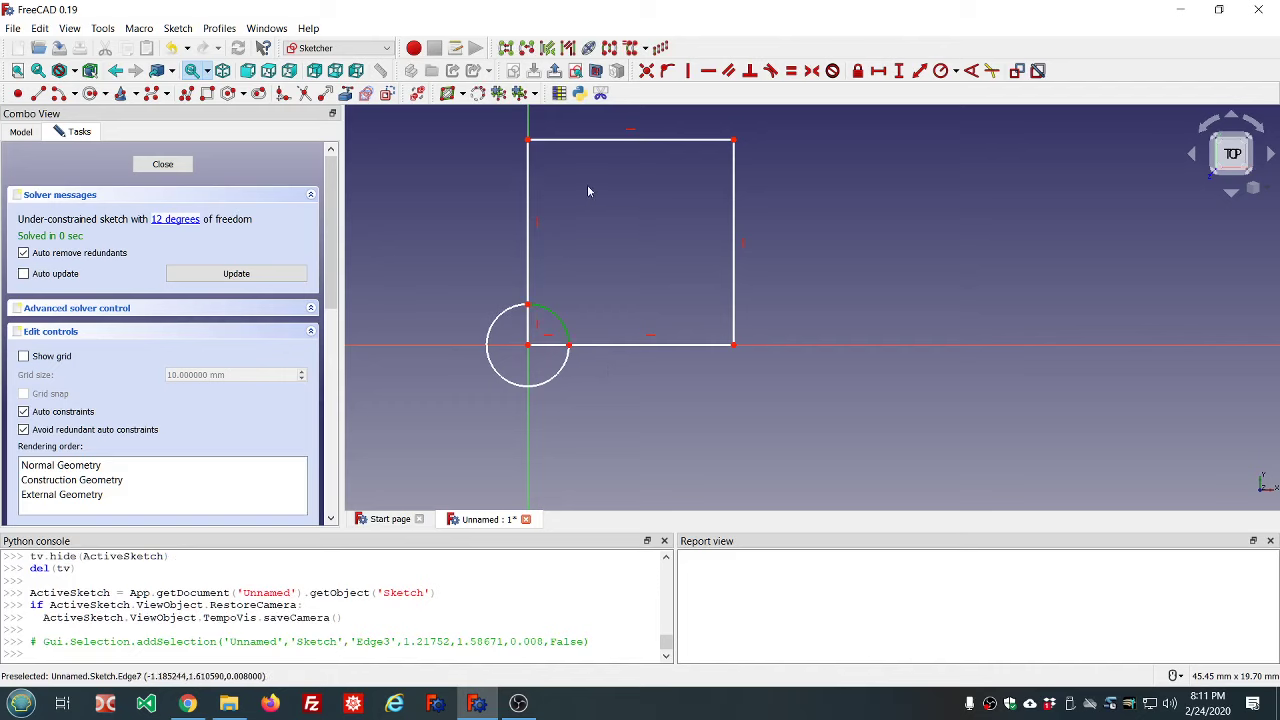
{"action": "left_click", "coordinate": [473, 267]}
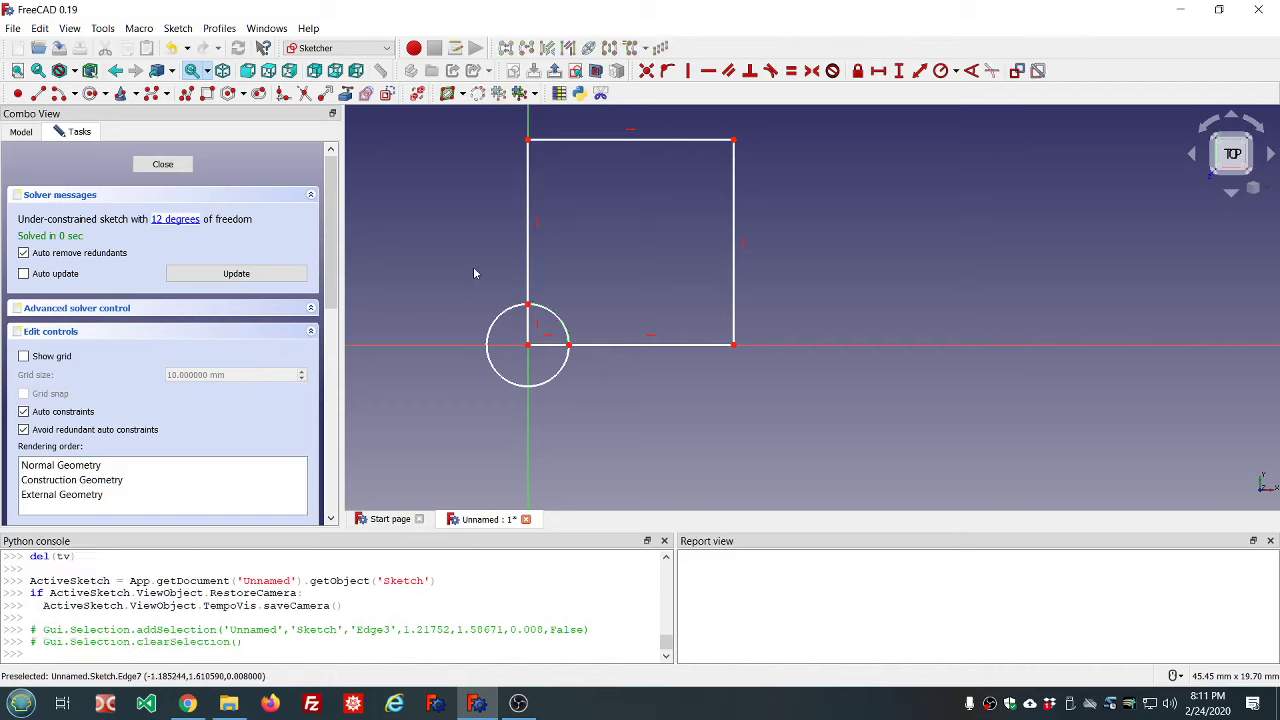
{"action": "left_click", "coordinate": [502, 317]}
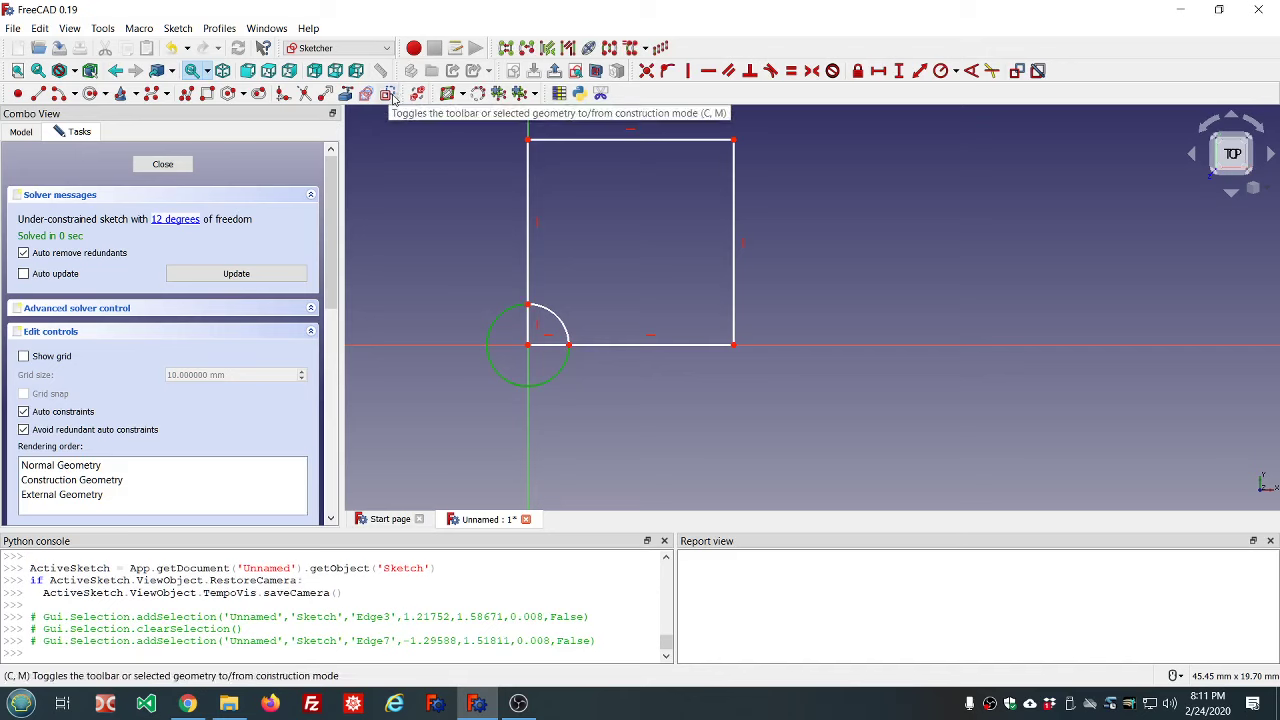
{"action": "left_click", "coordinate": [518, 335]}
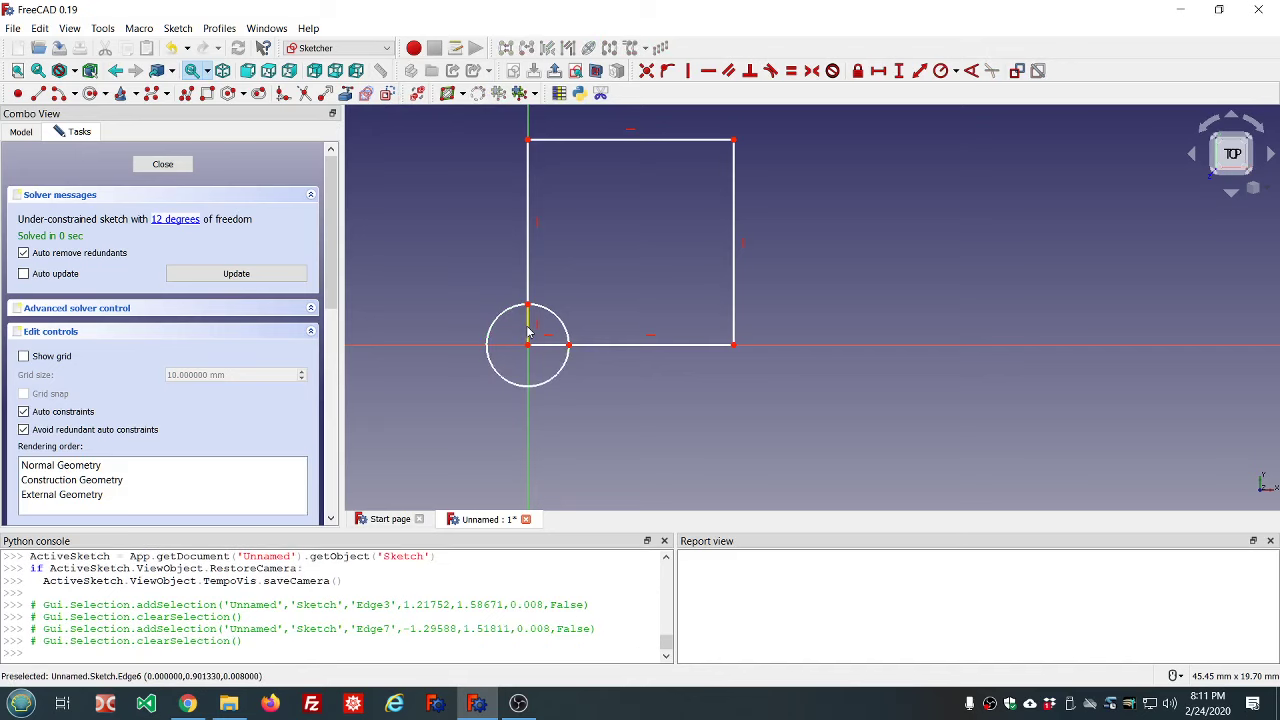
- Make the short vertical line, short horizontal line and inner quarter arc construction geometry, then close the sketch
{"action": "left_click", "coordinate": [529, 330]}
{"action": "left_click", "coordinate": [550, 345]}
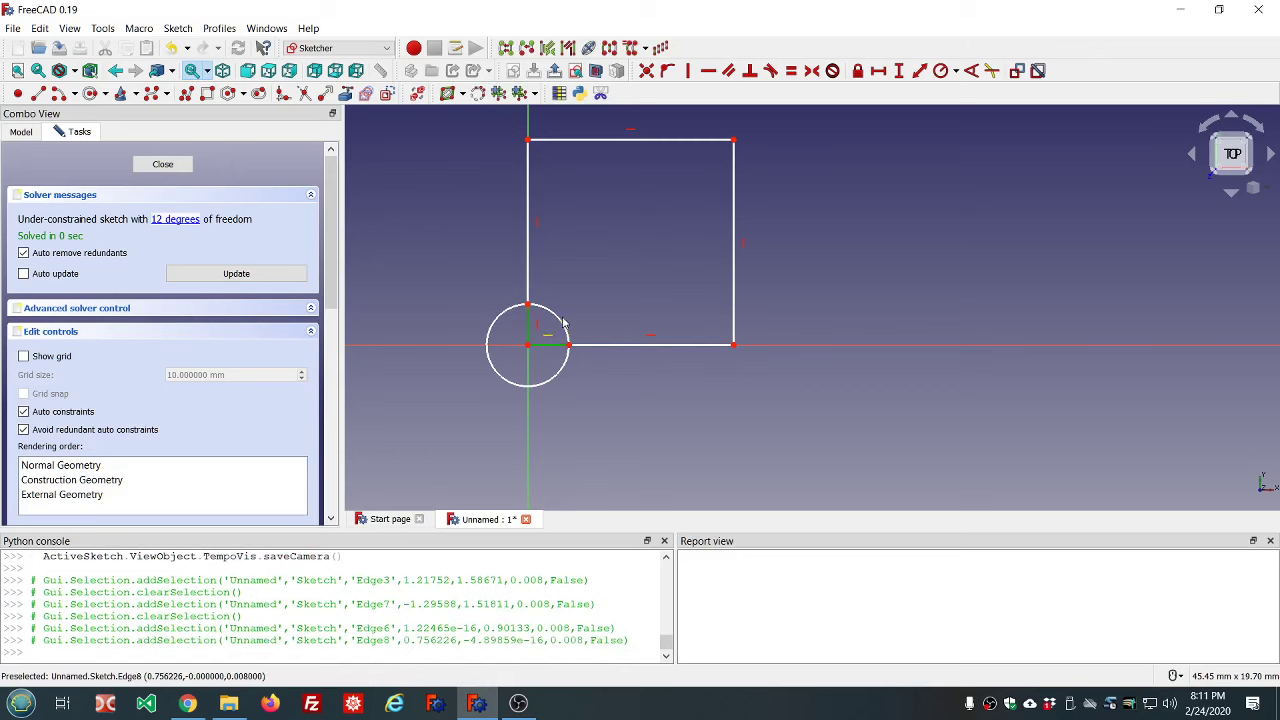
{"action": "left_click", "coordinate": [563, 323]}
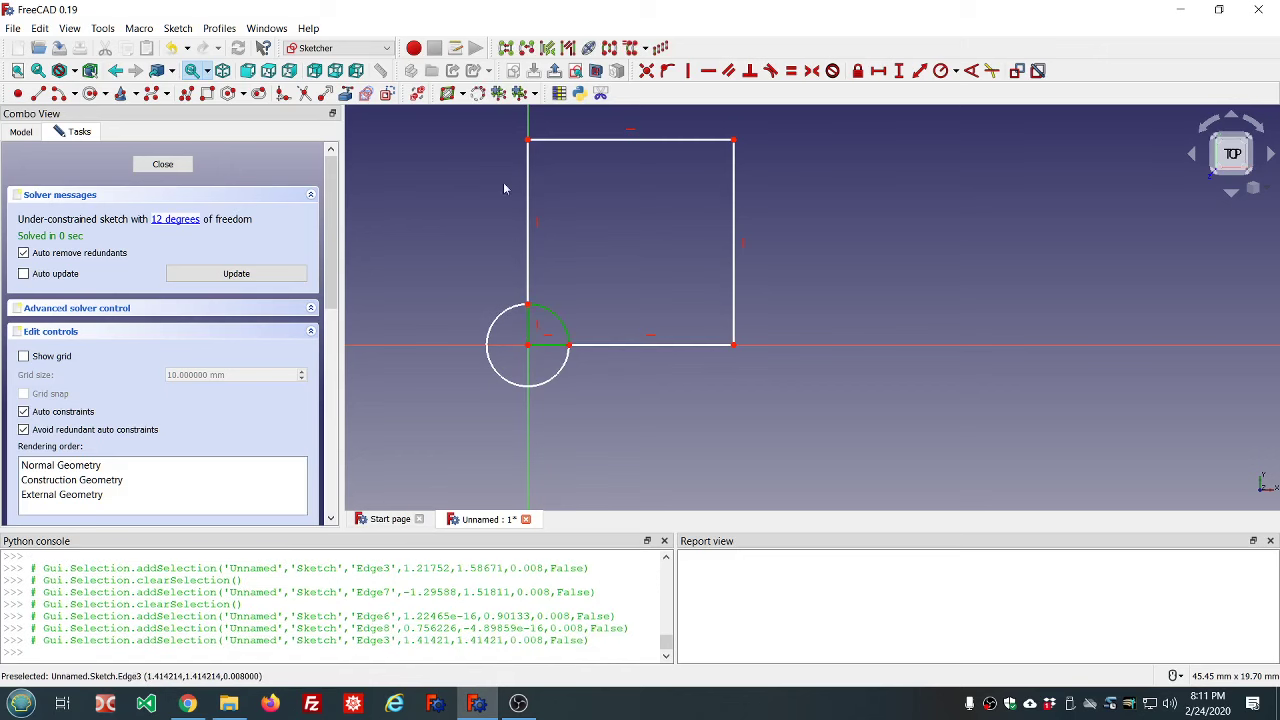
{"action": "left_click", "coordinate": [388, 93]}
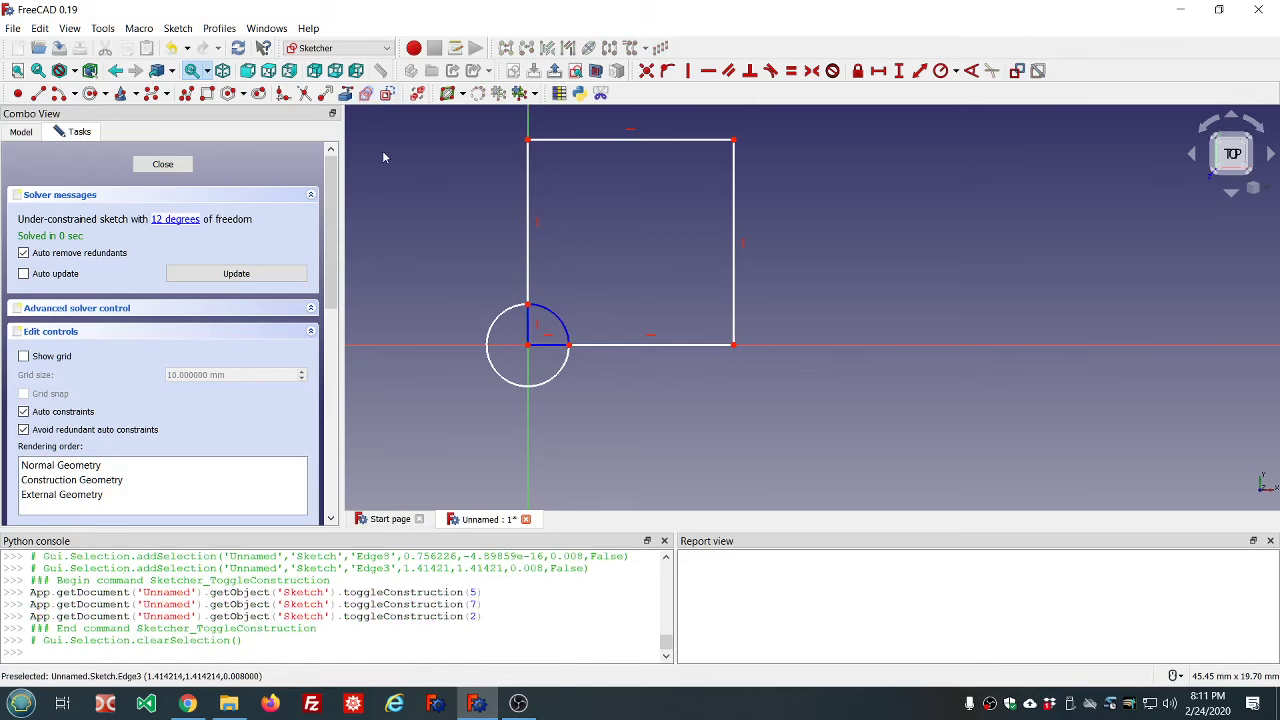
{"action": "left_click", "coordinate": [163, 165]}
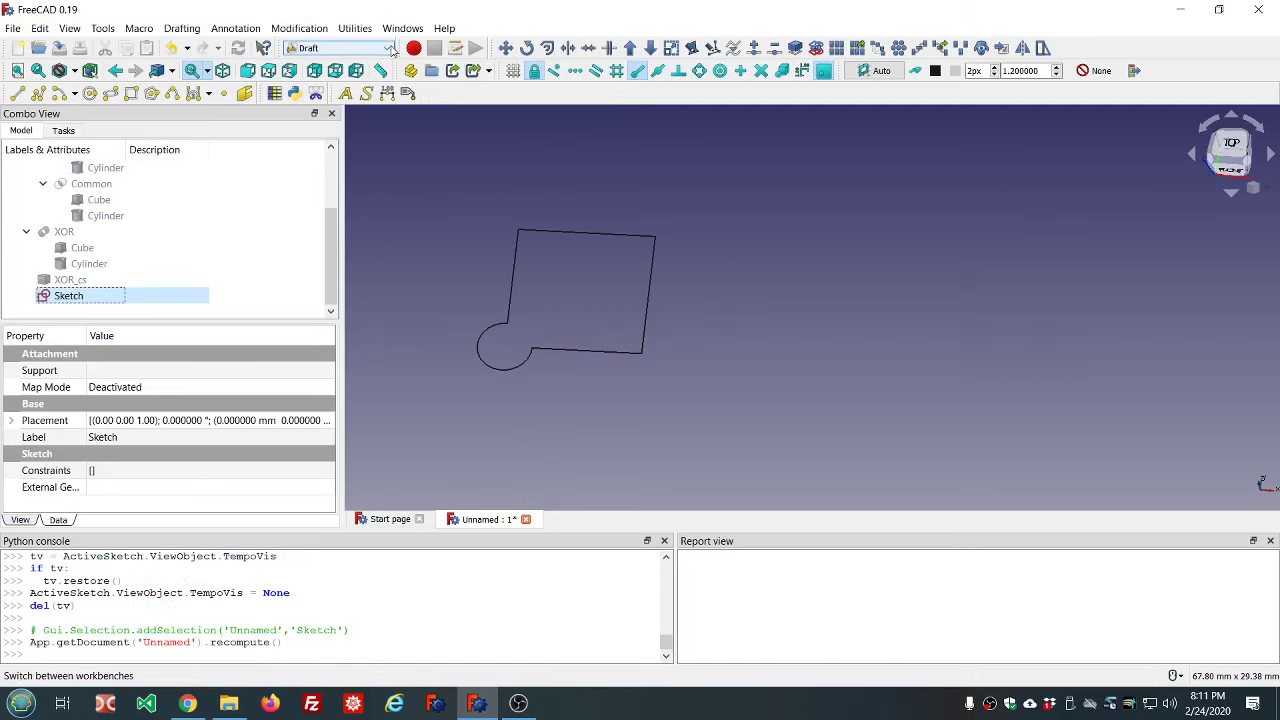
- In the Part workbench, extrude the Sketch 10 mm into a solid and orbit to view it
{"action": "left_click", "coordinate": [380, 50]}
{"action": "left_click", "coordinate": [322, 138]}
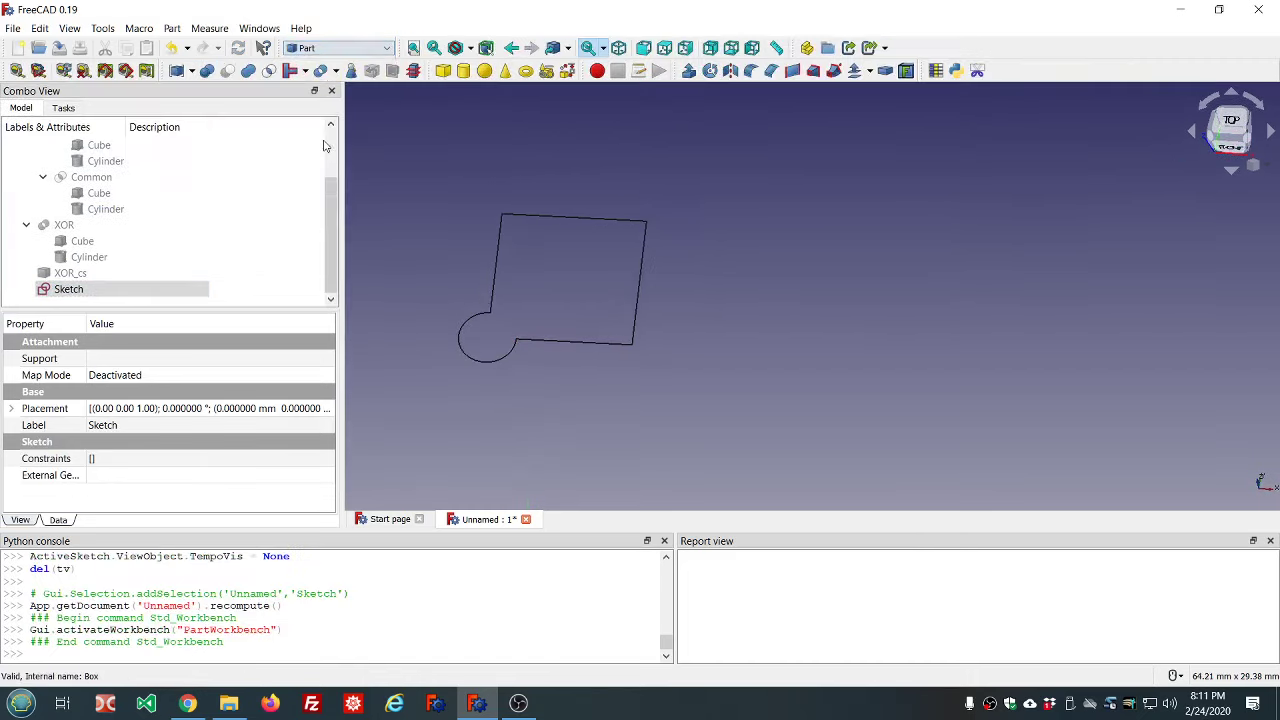
{"action": "left_click", "coordinate": [689, 72]}
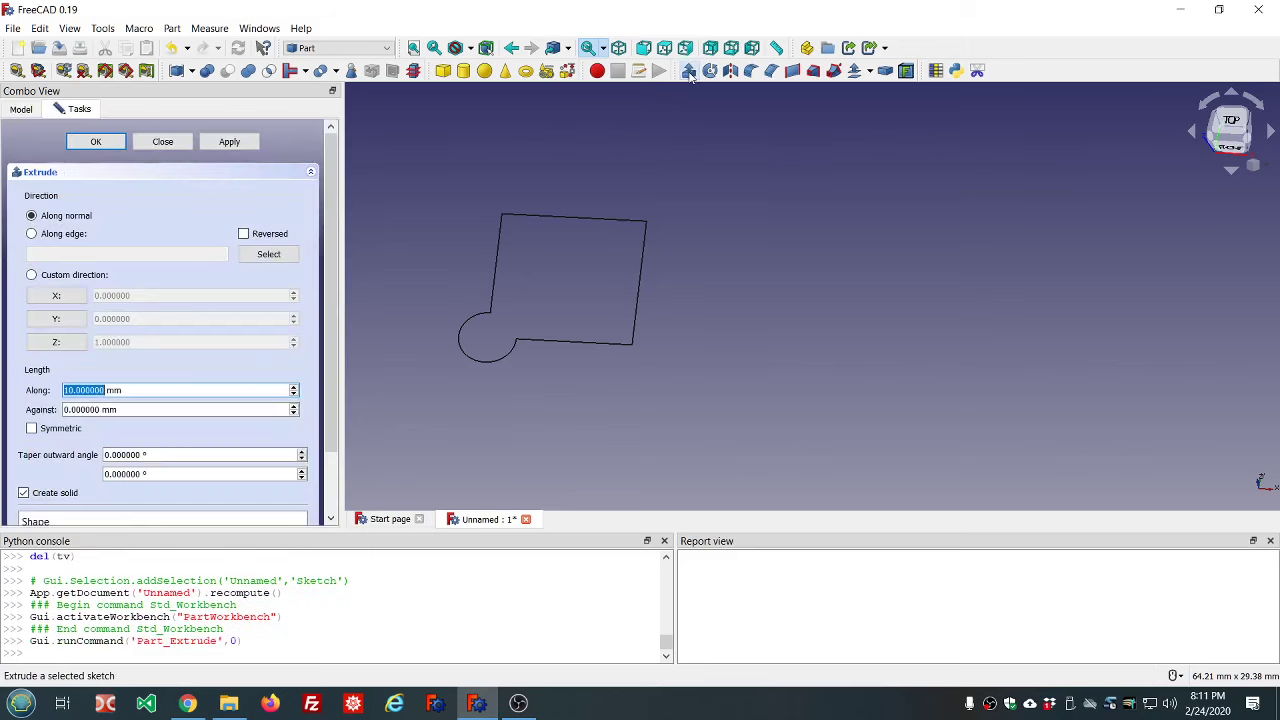
{"action": "left_click", "coordinate": [105, 142]}
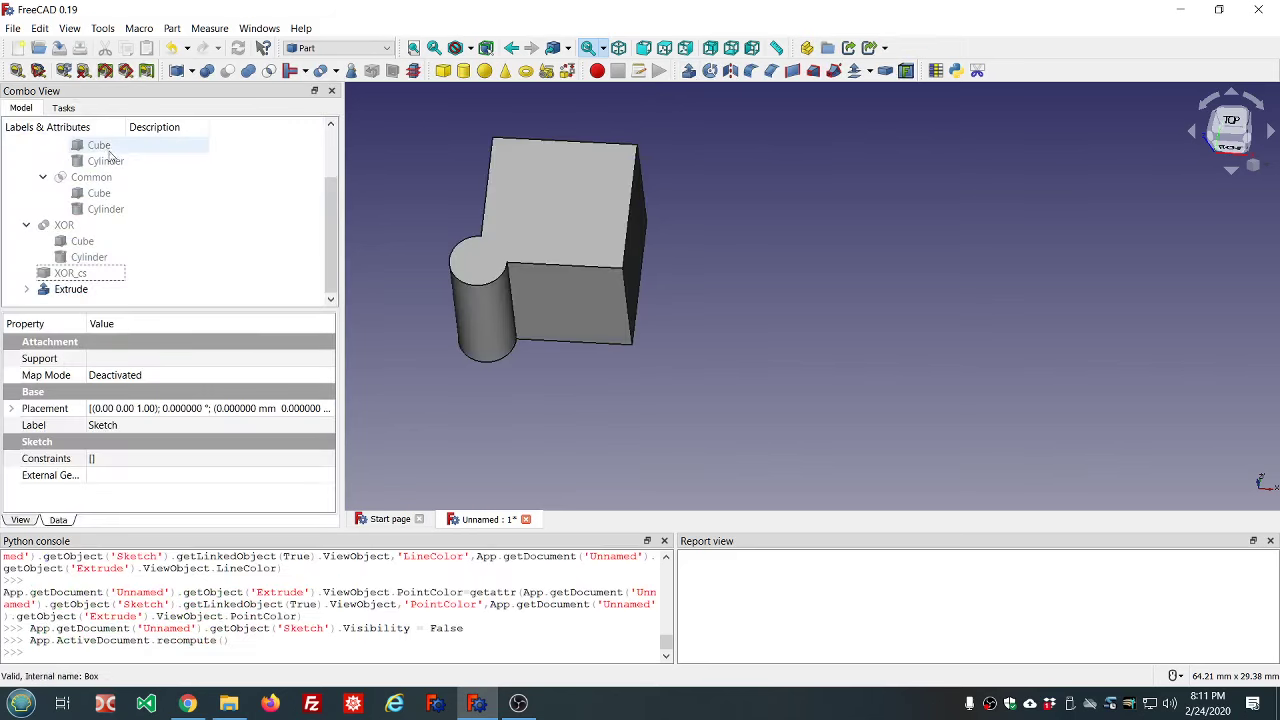
{"action": "middle_click_drag", "start_coordinate": [512, 398], "coordinate": [551, 387]}
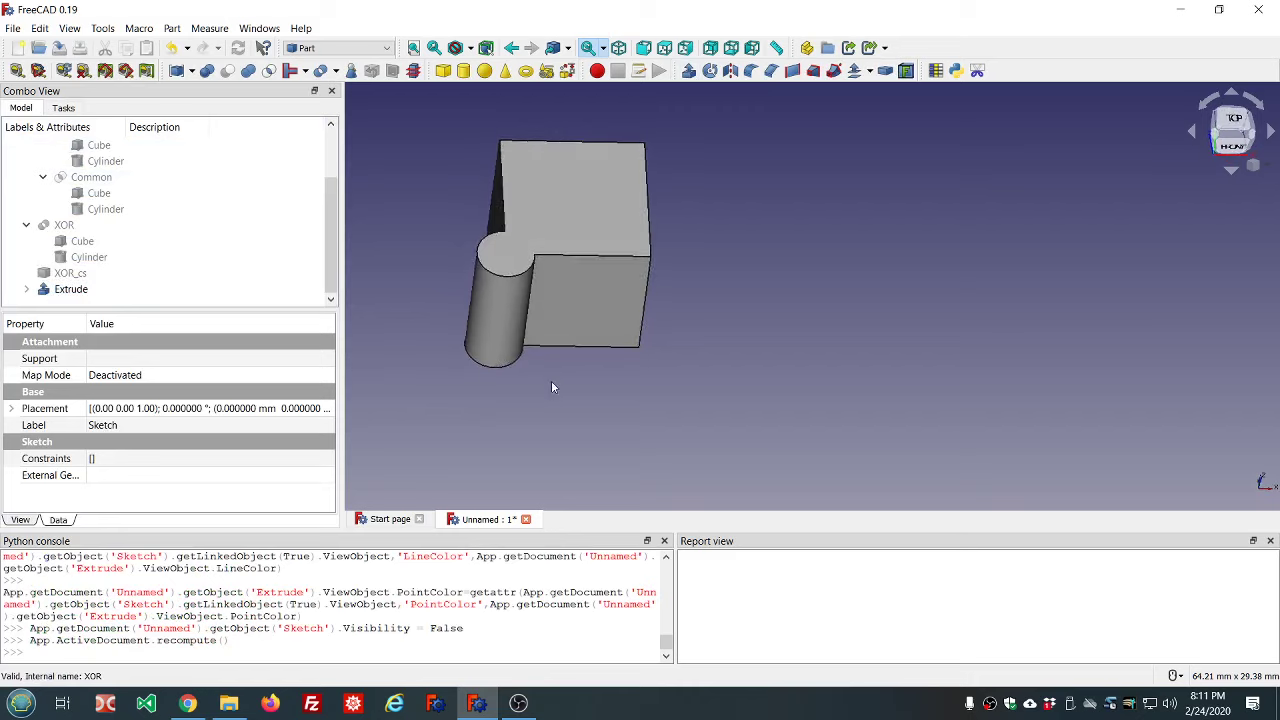
{"action": "scroll", "coordinate": [510, 371], "scroll_direction": "down", "scroll_amount": 3}
{"action": "scroll", "coordinate": [512, 371], "scroll_direction": "up", "scroll_amount": 3}
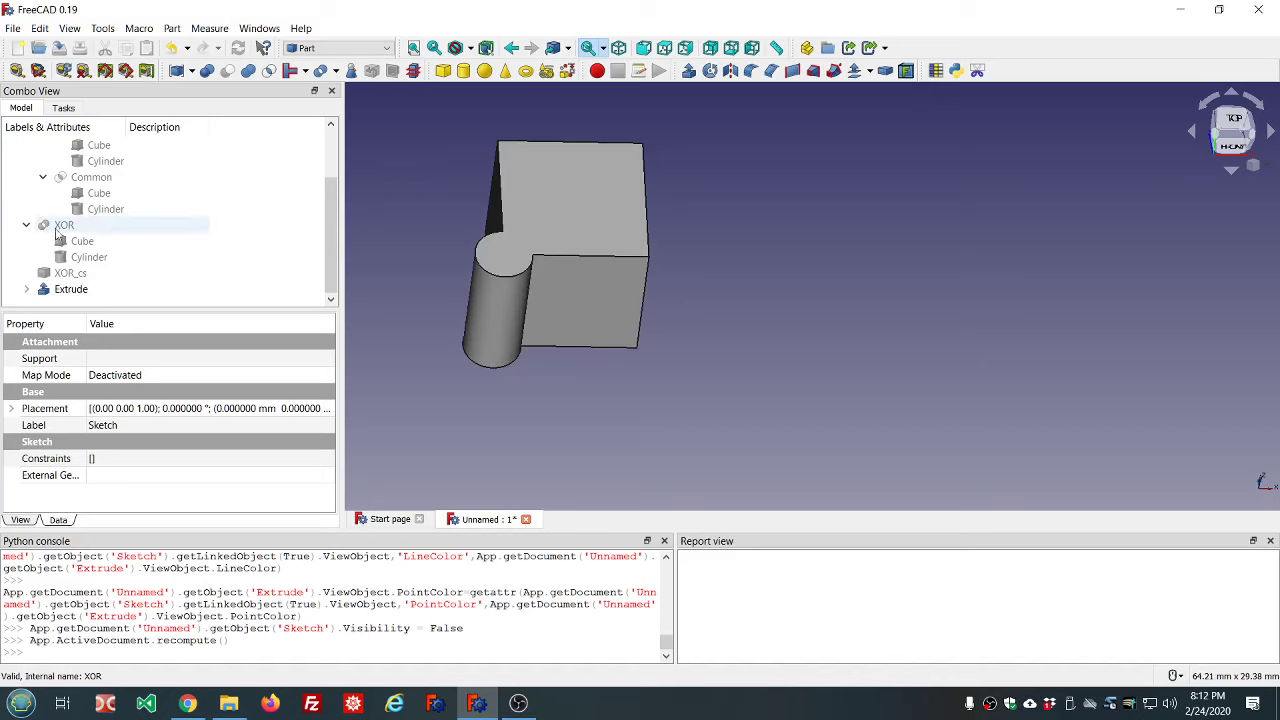
- Collapse the Cut and XOR tree branches and make XOR_cs visible again
{"action": "scroll", "coordinate": [77, 220], "scroll_direction": "up", "scroll_amount": 1}
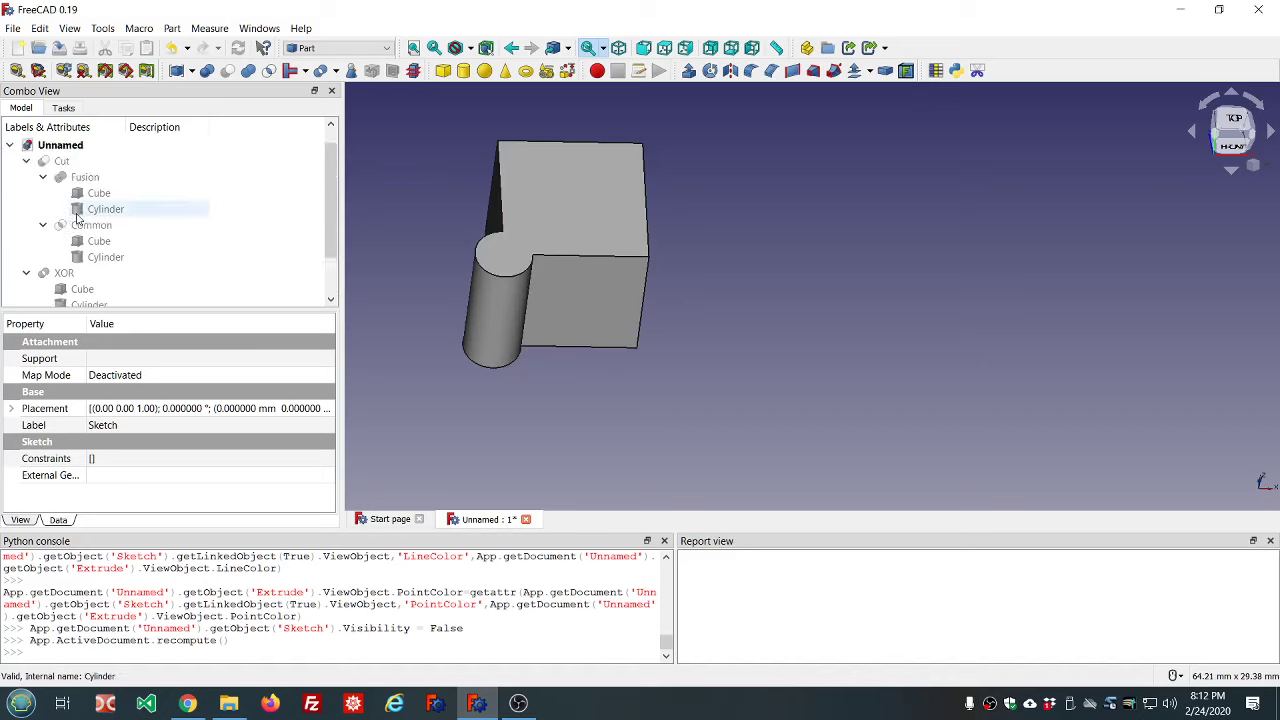
{"action": "left_click", "coordinate": [26, 162]}
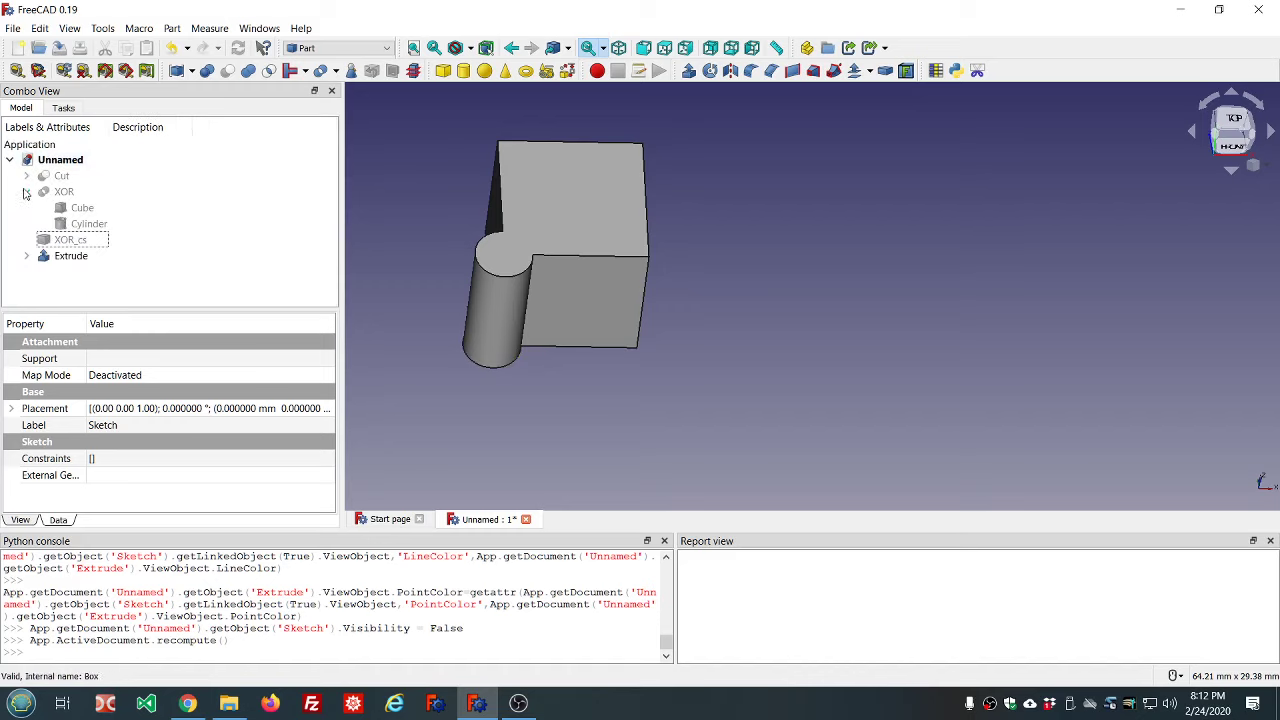
{"action": "left_click", "coordinate": [26, 191]}
{"action": "left_click", "coordinate": [50, 208]}
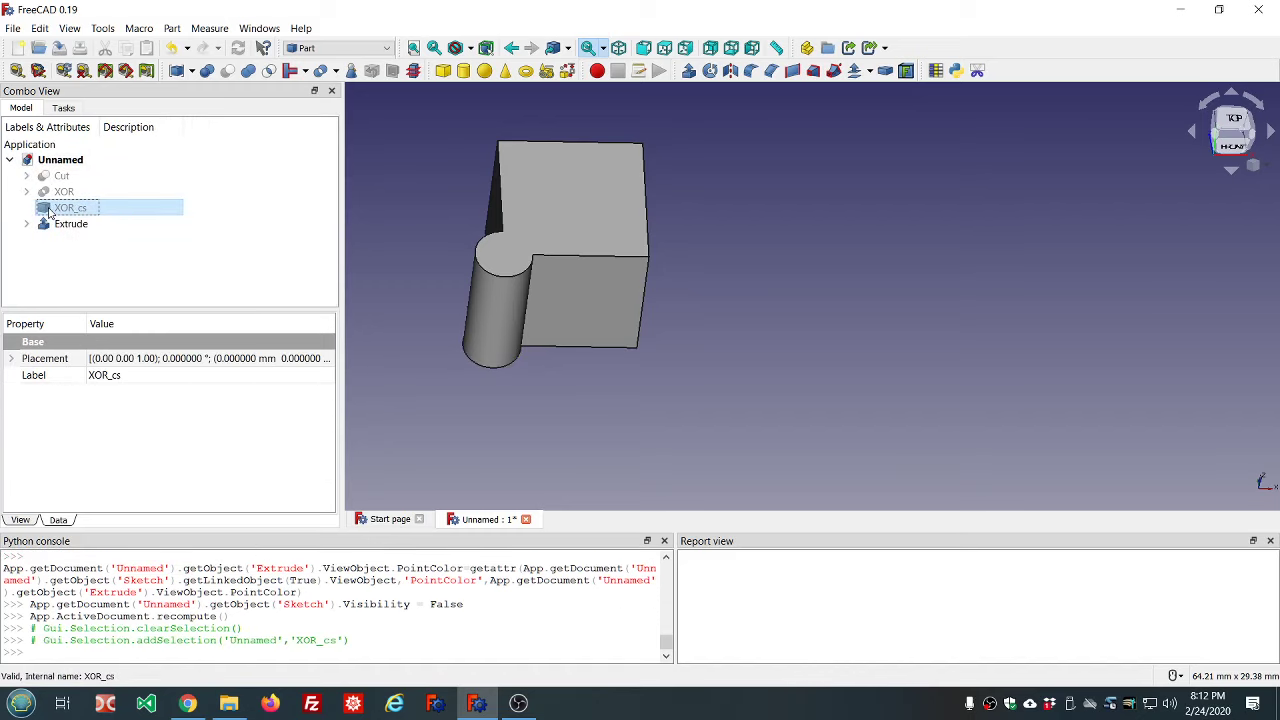
{"action": "key", "text": "space"}
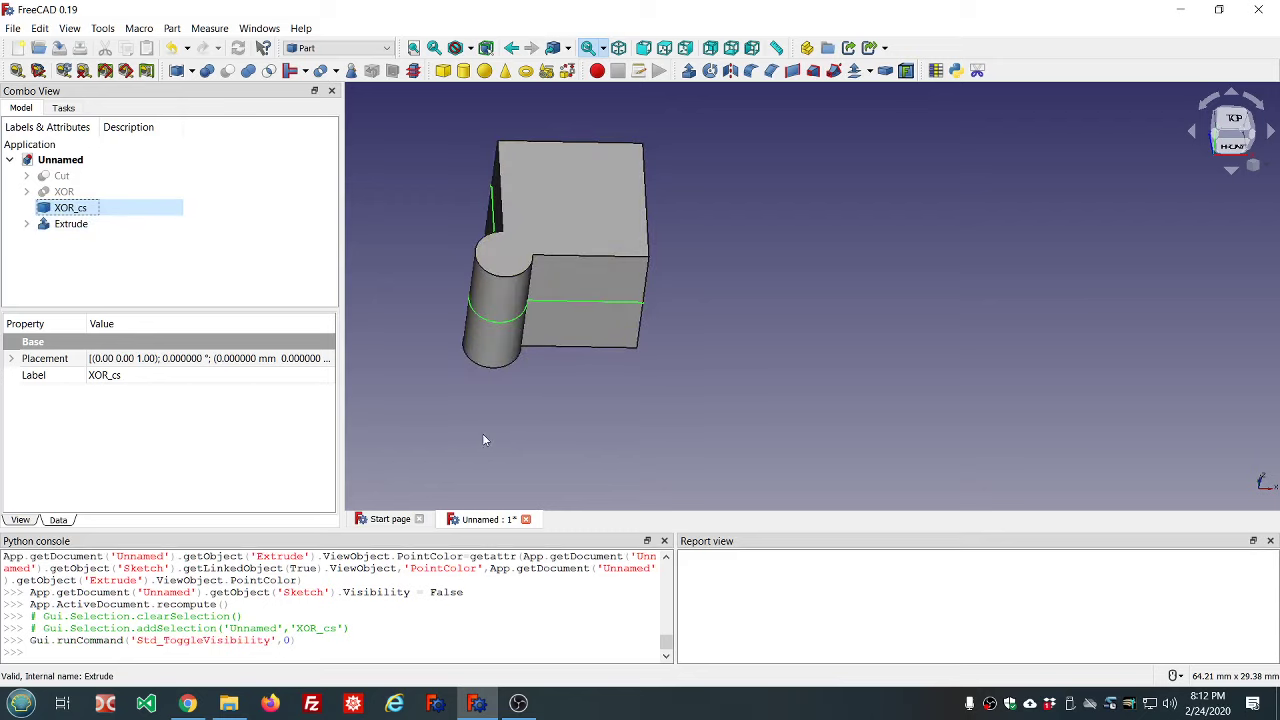
{"action": "left_click", "coordinate": [485, 440]}
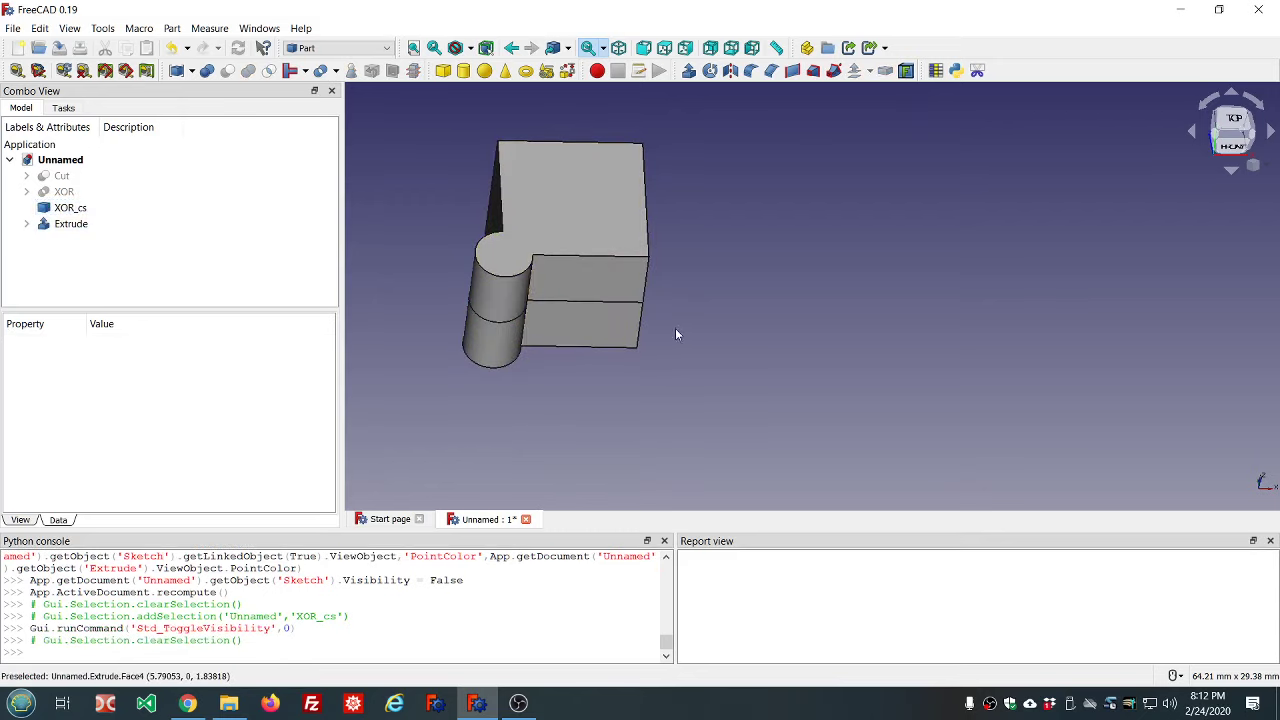
- Highlight XOR_cs, then expand XOR to view the Cube's 10 mm box dimensions
{"action": "scroll", "coordinate": [433, 199], "scroll_direction": "up", "scroll_amount": 2}
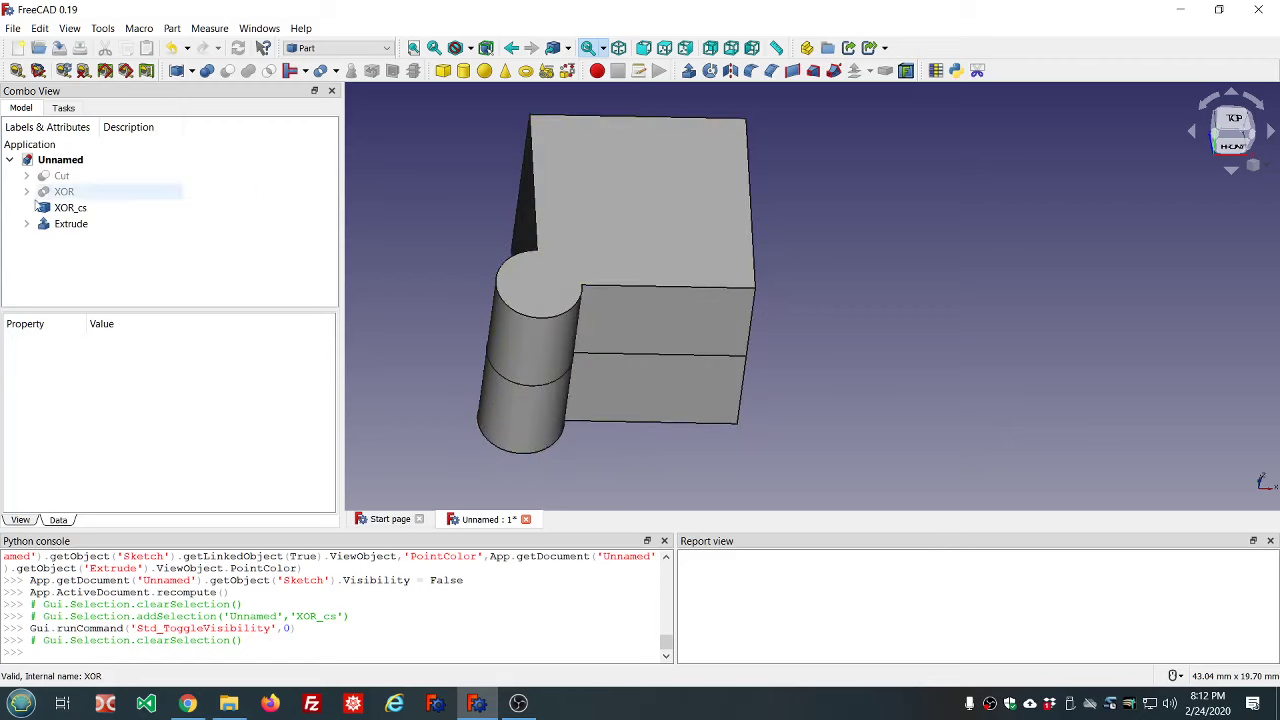
{"action": "left_click", "coordinate": [114, 209]}
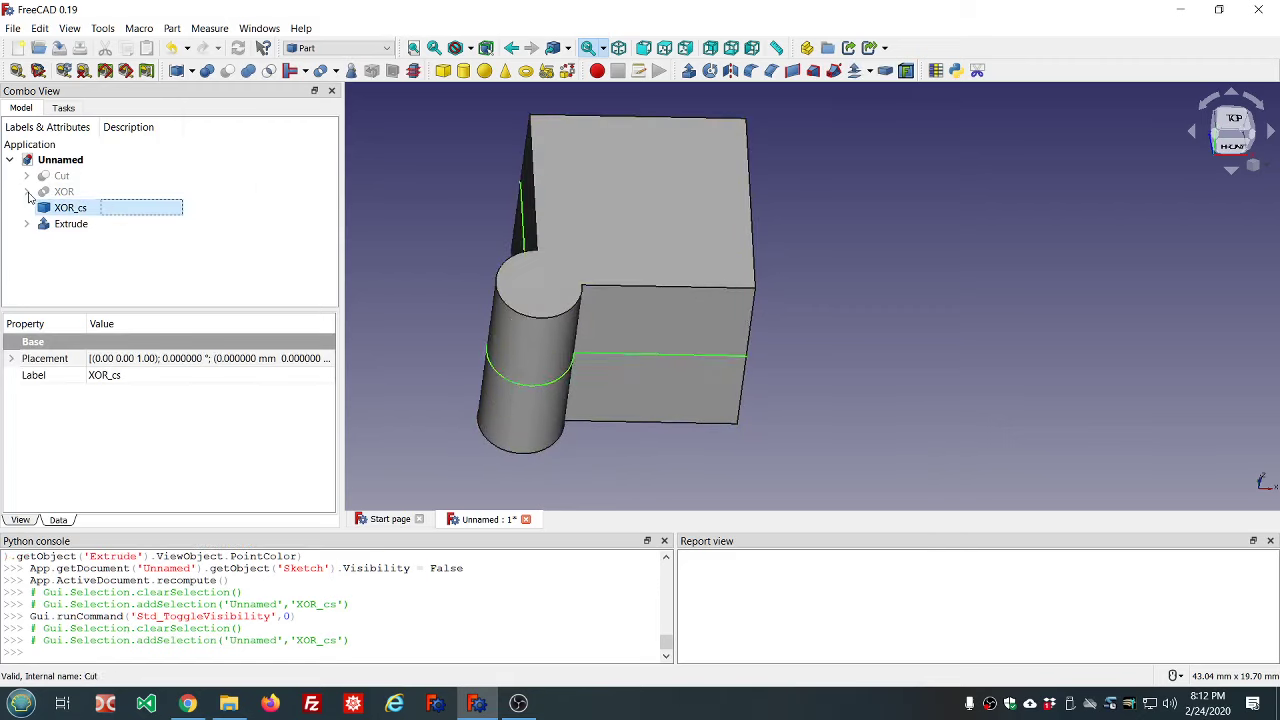
{"action": "left_click", "coordinate": [27, 192]}
{"action": "left_click", "coordinate": [72, 209]}
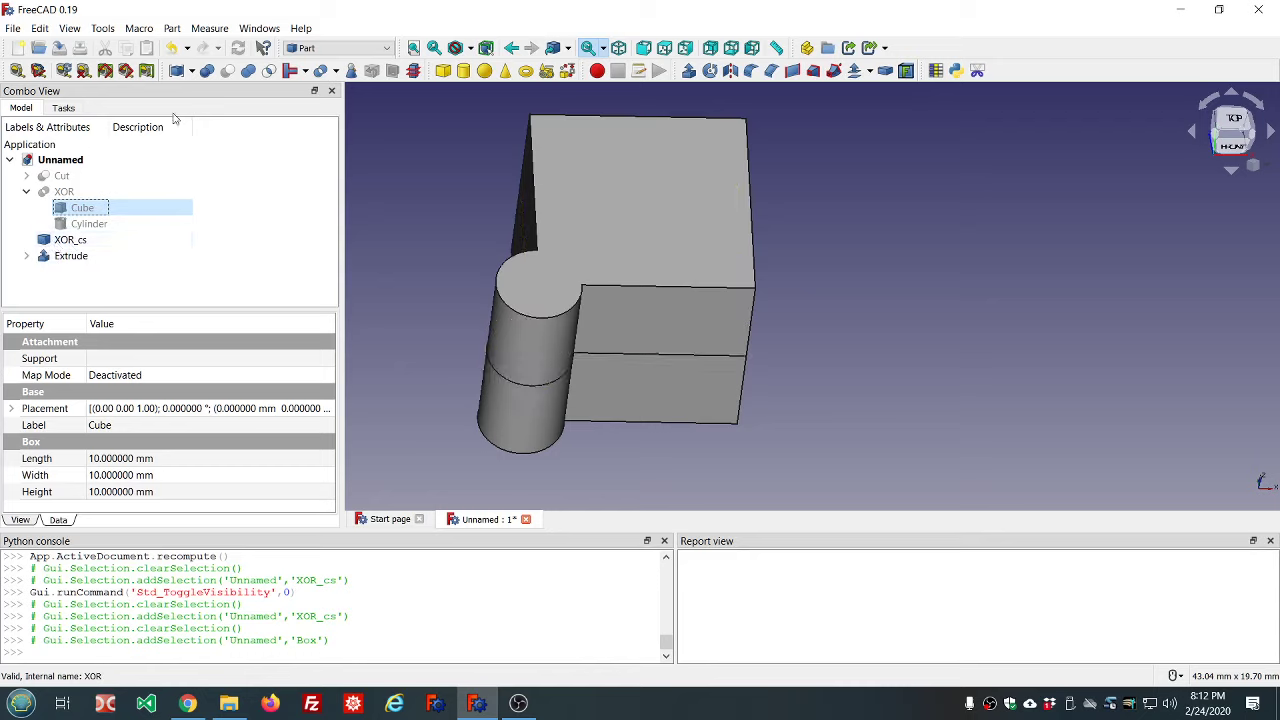
{"action": "left_click", "coordinate": [108, 29]}
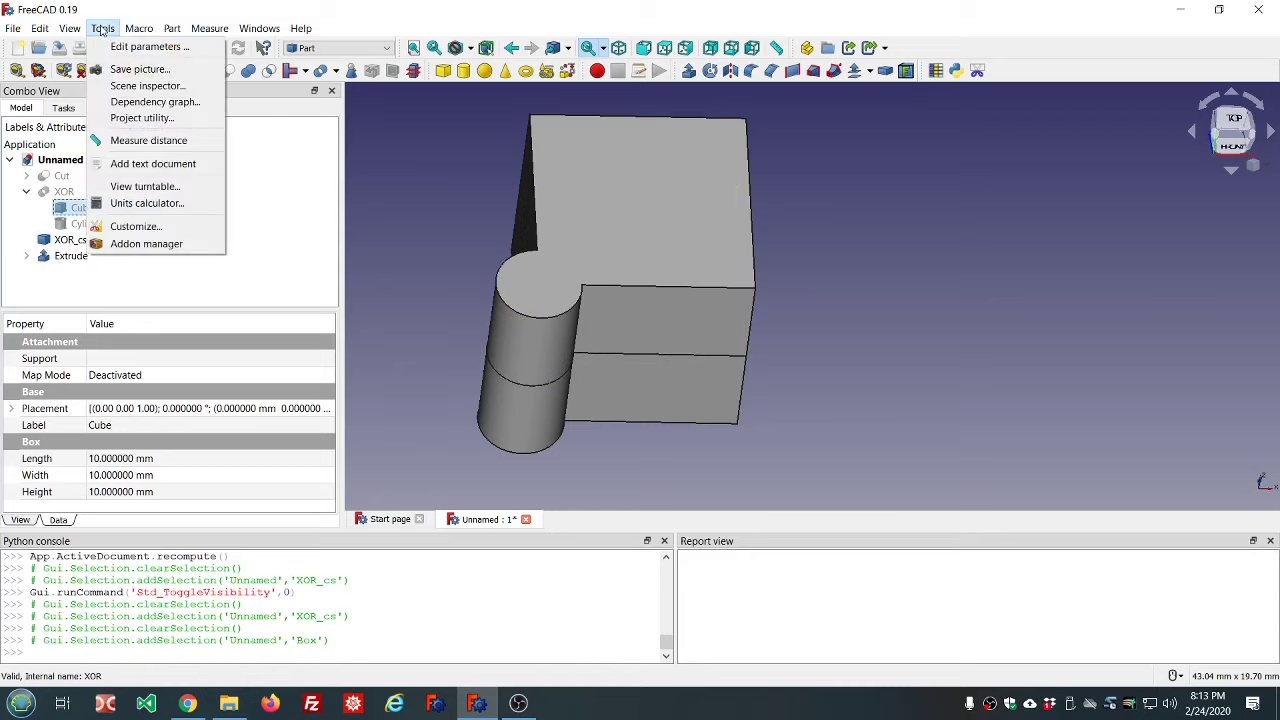
- Show the dependency graph linking Cut, Common, Fusion and XOR to the Box and Cylinder
{"action": "left_click", "coordinate": [144, 102]}
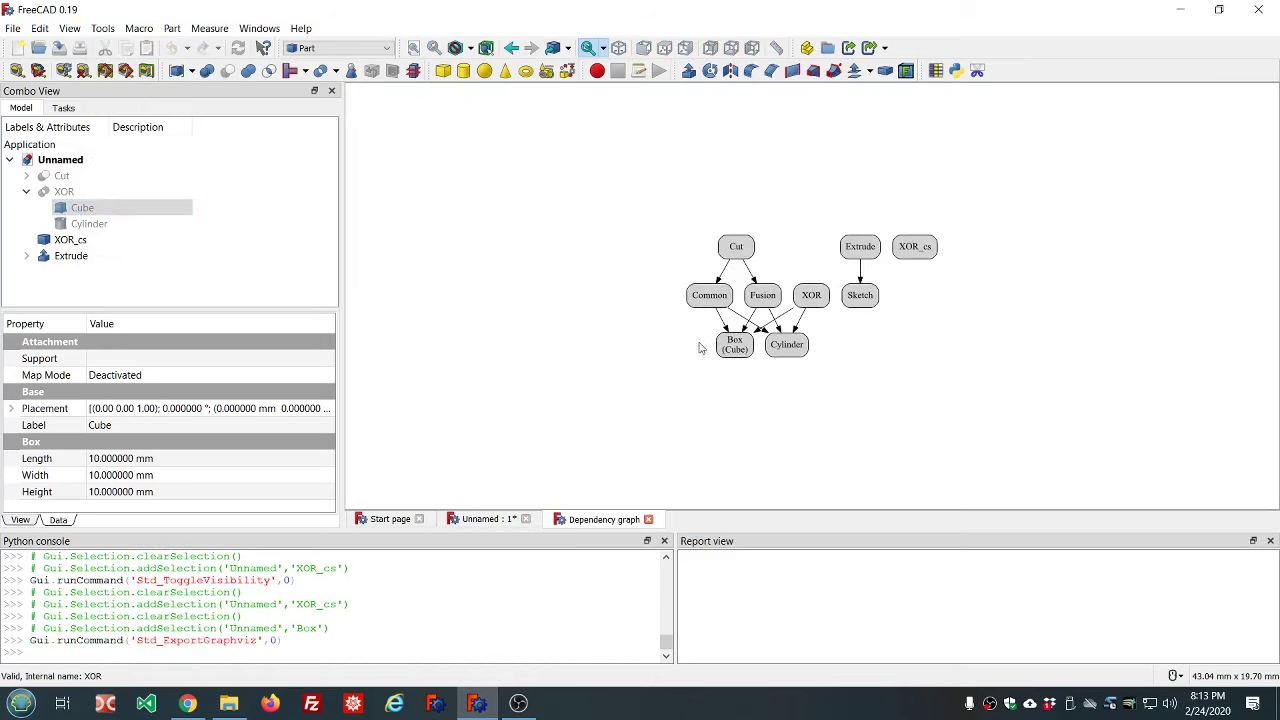
{"action": "scroll", "coordinate": [889, 343], "scroll_direction": "up", "scroll_amount": 1}
{"action": "scroll", "coordinate": [889, 343], "scroll_direction": "up", "scroll_amount": 1}
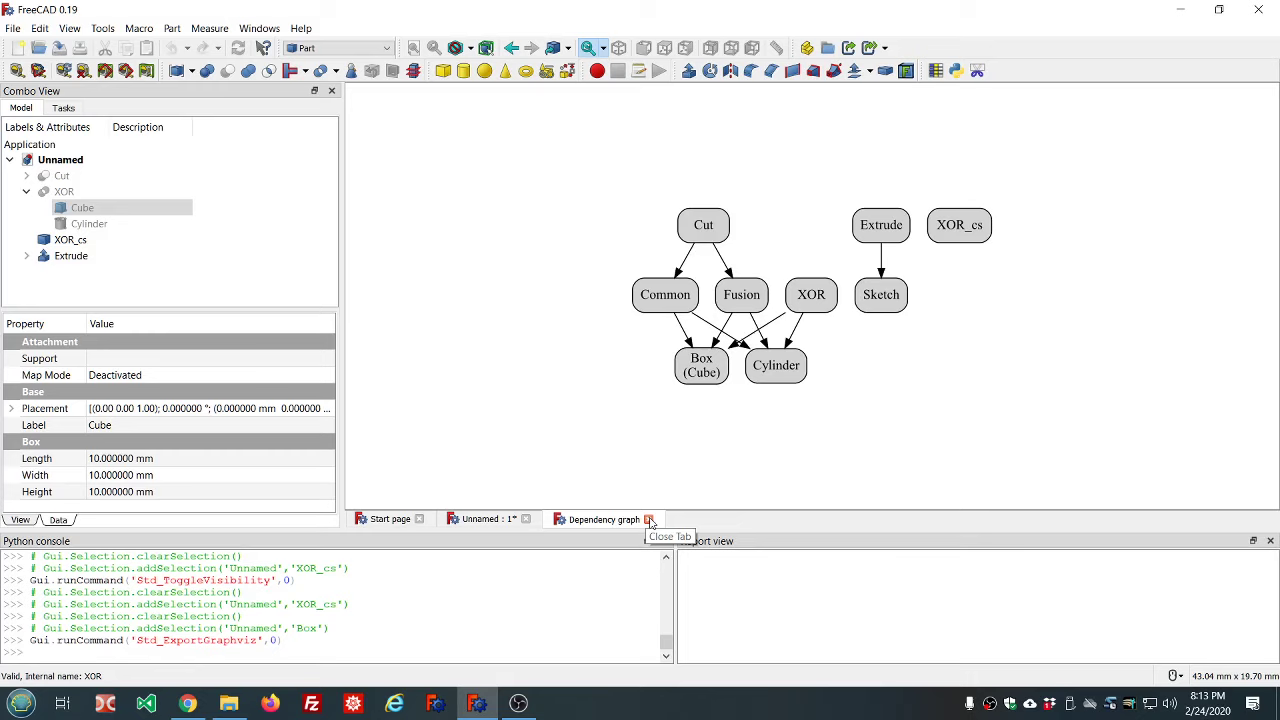
- Highlight the word Graphviz in the Std_ExportGraphviz line of the Python console
{"action": "left_click", "coordinate": [103, 29]}
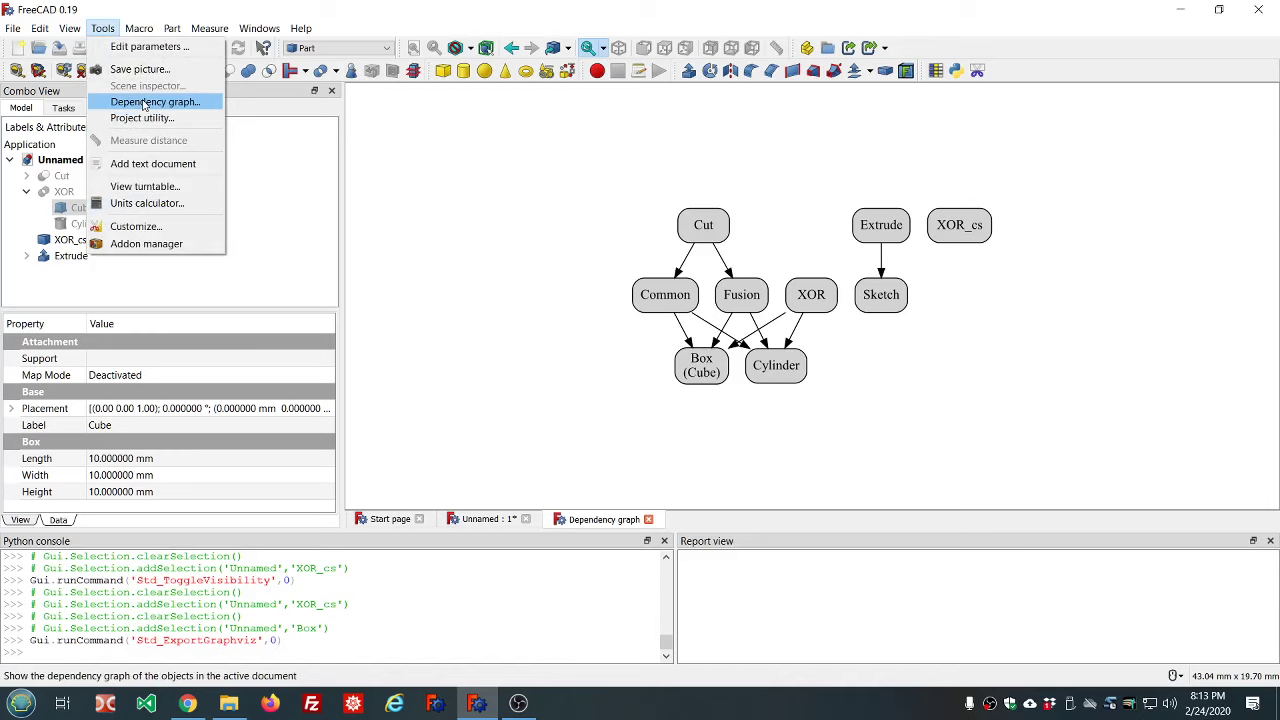
{"action": "left_click", "coordinate": [183, 657]}
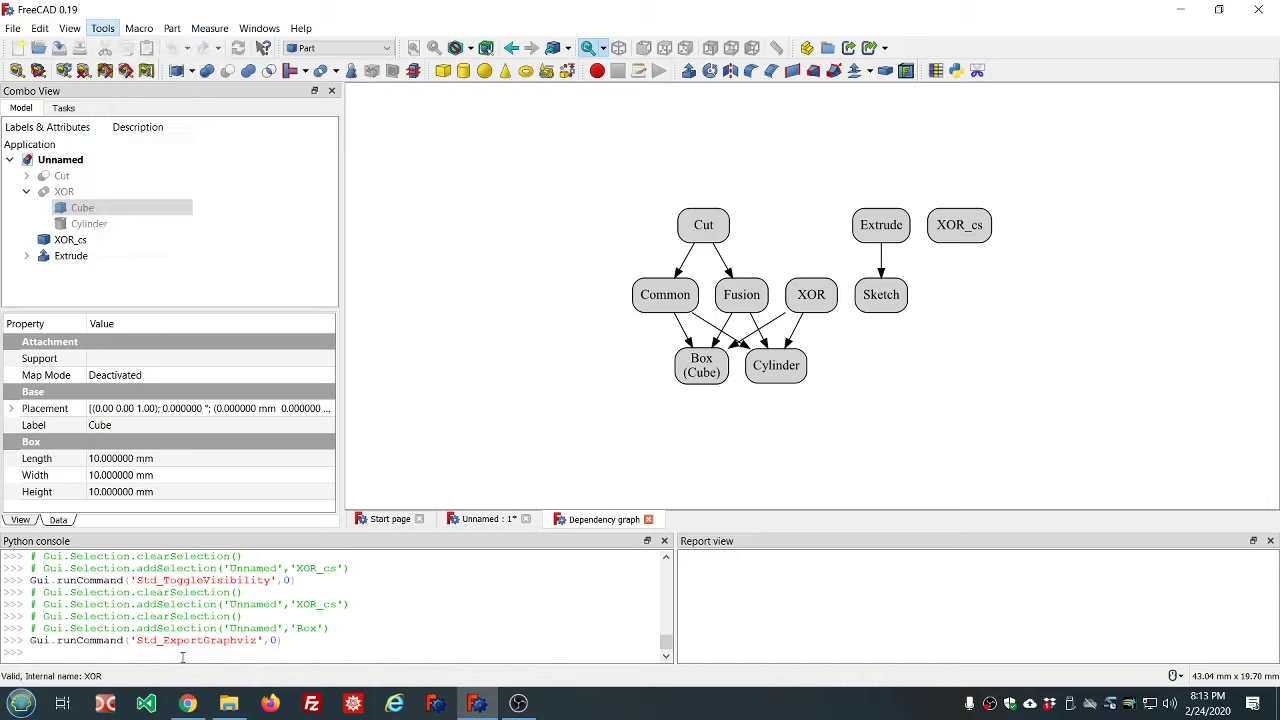
{"action": "left_click_drag", "start_coordinate": [207, 640], "coordinate": [216, 640]}
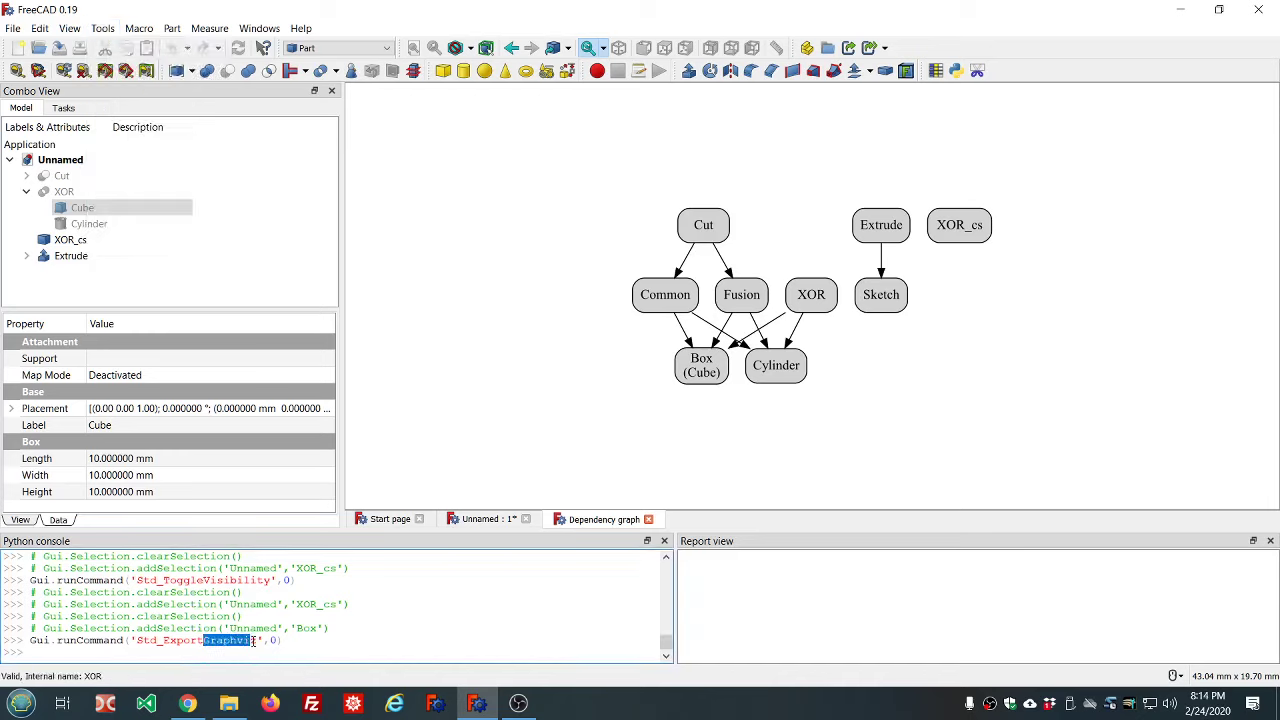
{"action": "left_click_drag", "start_coordinate": [253, 641], "coordinate": [259, 641]}
- Close the dependency graph and hide the XOR_cs and Extrude objects
{"action": "left_click", "coordinate": [649, 519]}
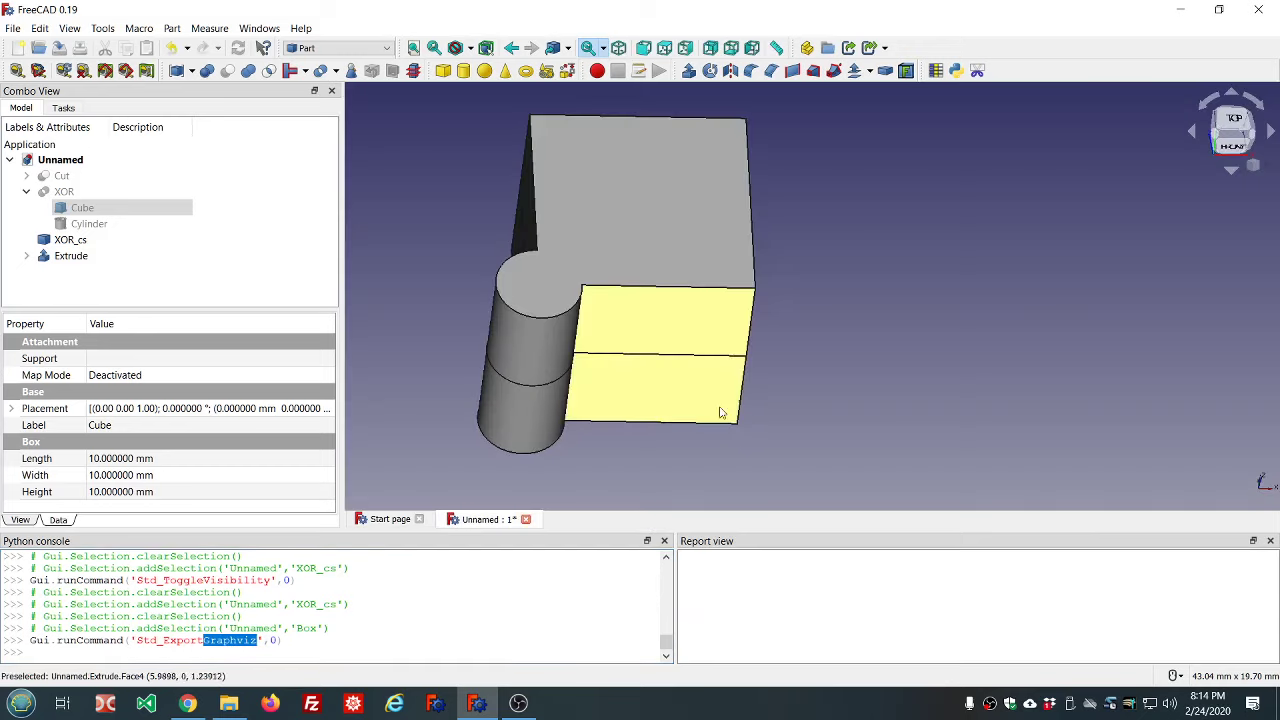
{"action": "scroll", "coordinate": [655, 414], "scroll_direction": "up", "scroll_amount": 2}
{"action": "scroll", "coordinate": [741, 411], "scroll_direction": "down", "scroll_amount": 3}
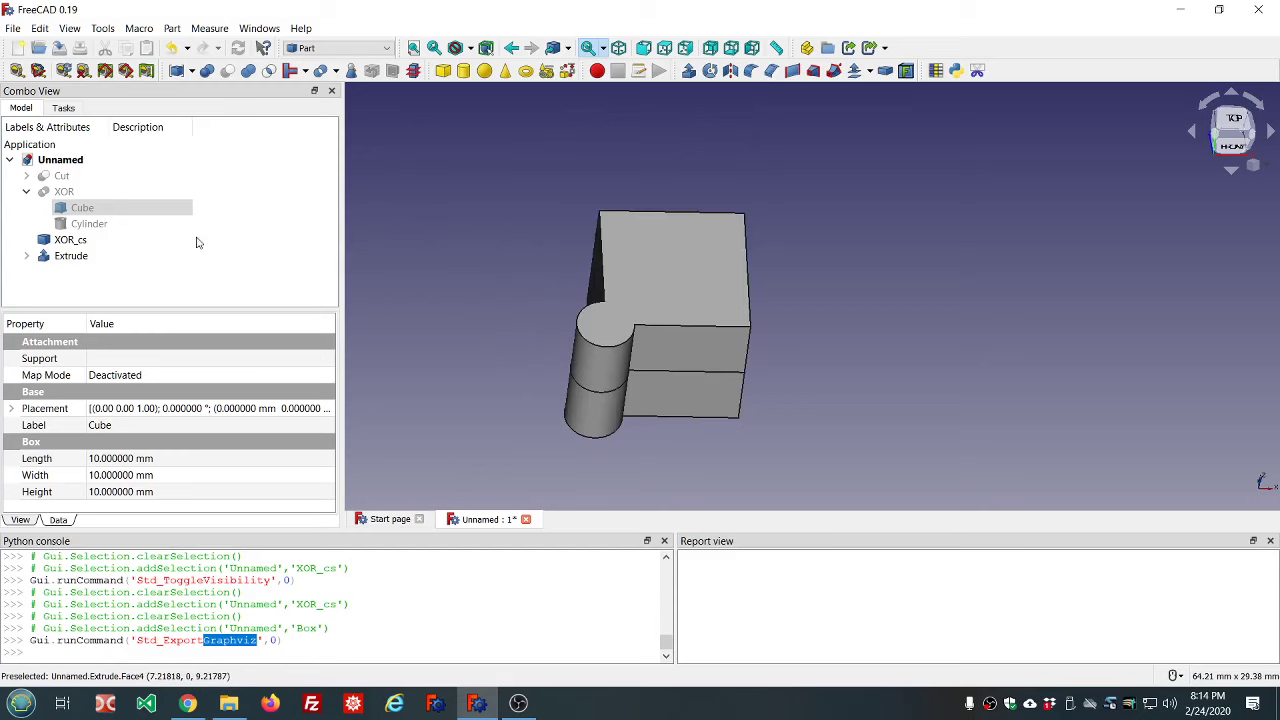
{"action": "left_click", "coordinate": [89, 240]}
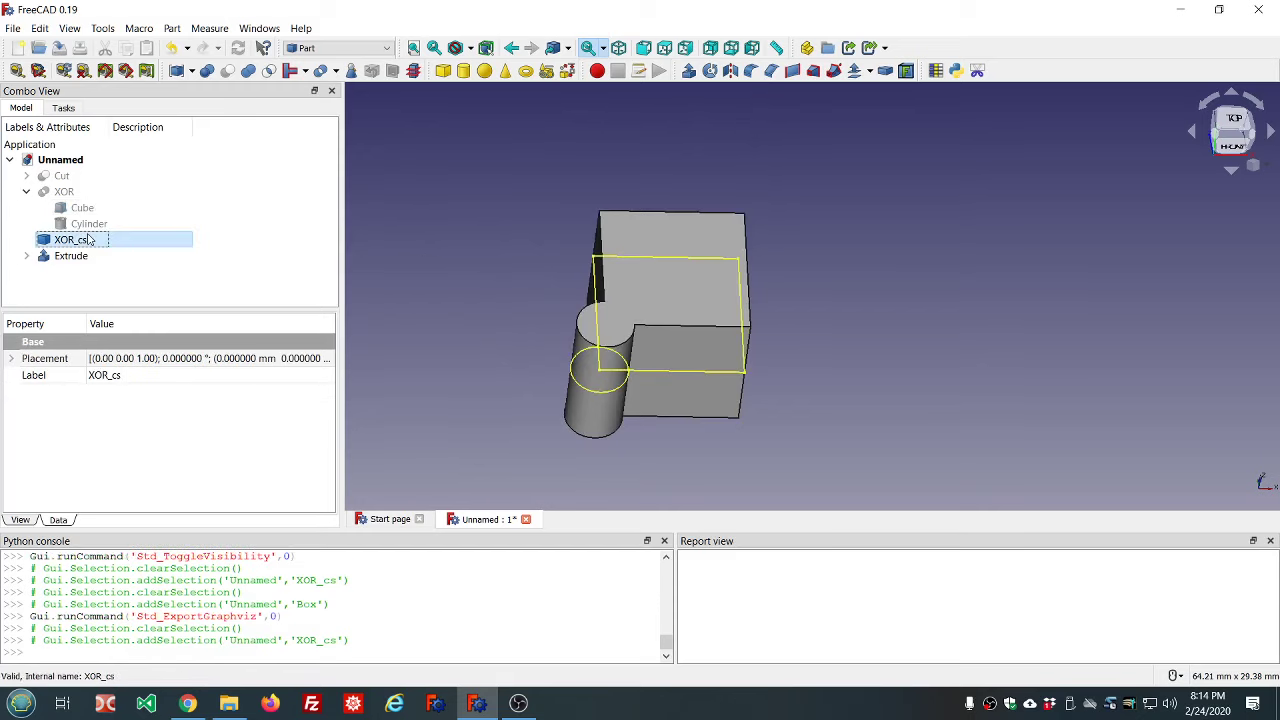
{"action": "key", "text": "space"}
{"action": "left_click", "coordinate": [80, 257]}
{"action": "key", "text": "space"}
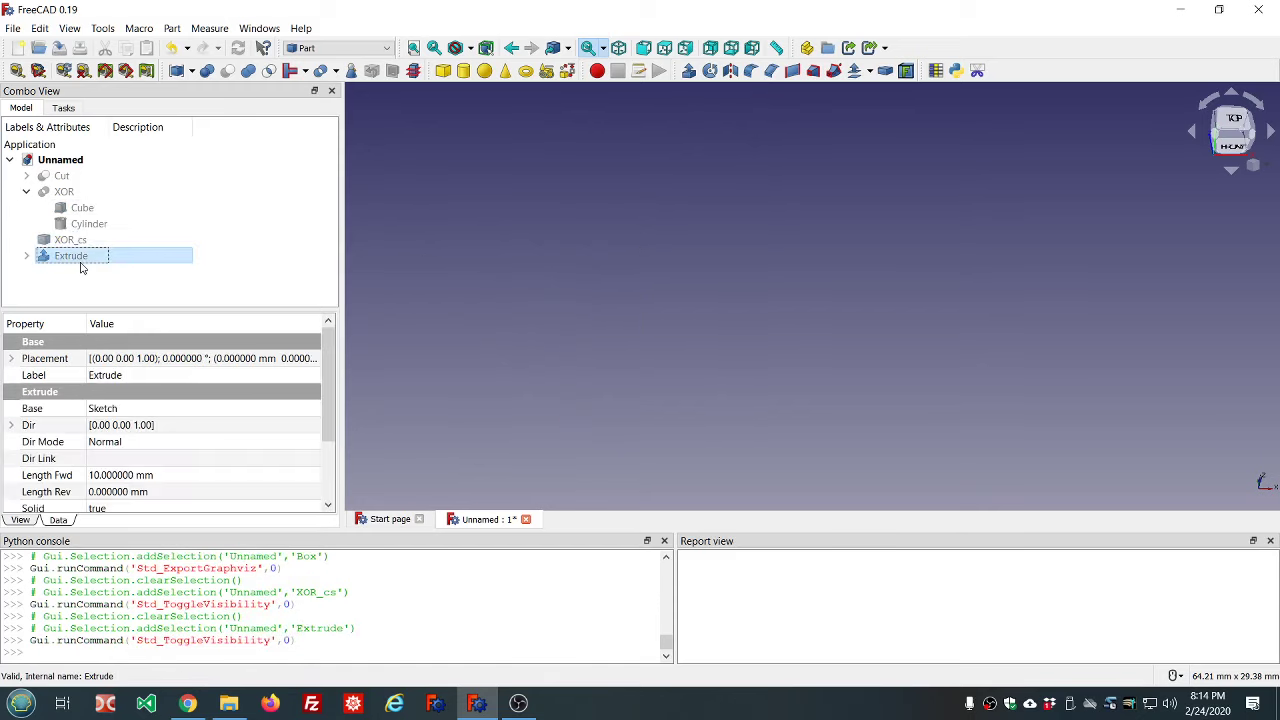
- Briefly show then hide Cut, make XOR the visible shape, and close the Unnamed document
{"action": "left_click", "coordinate": [62, 176]}
{"action": "key", "text": "space"}
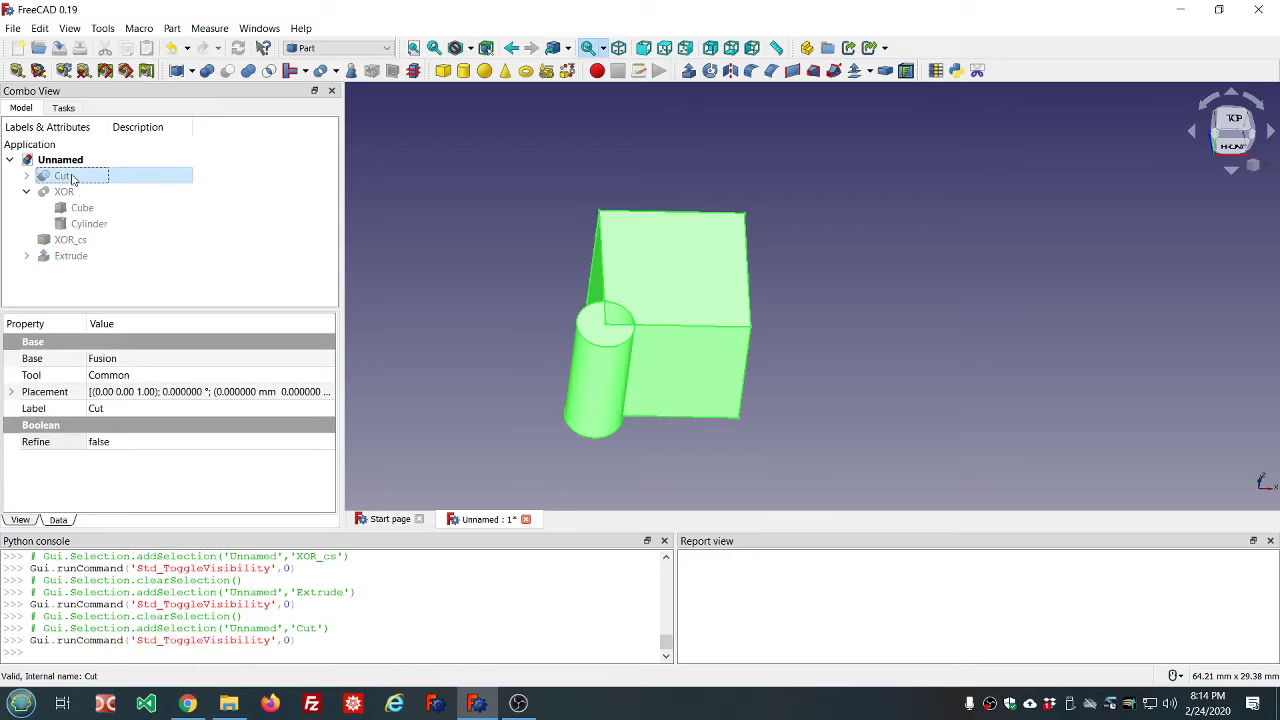
{"action": "left_click", "coordinate": [510, 177]}
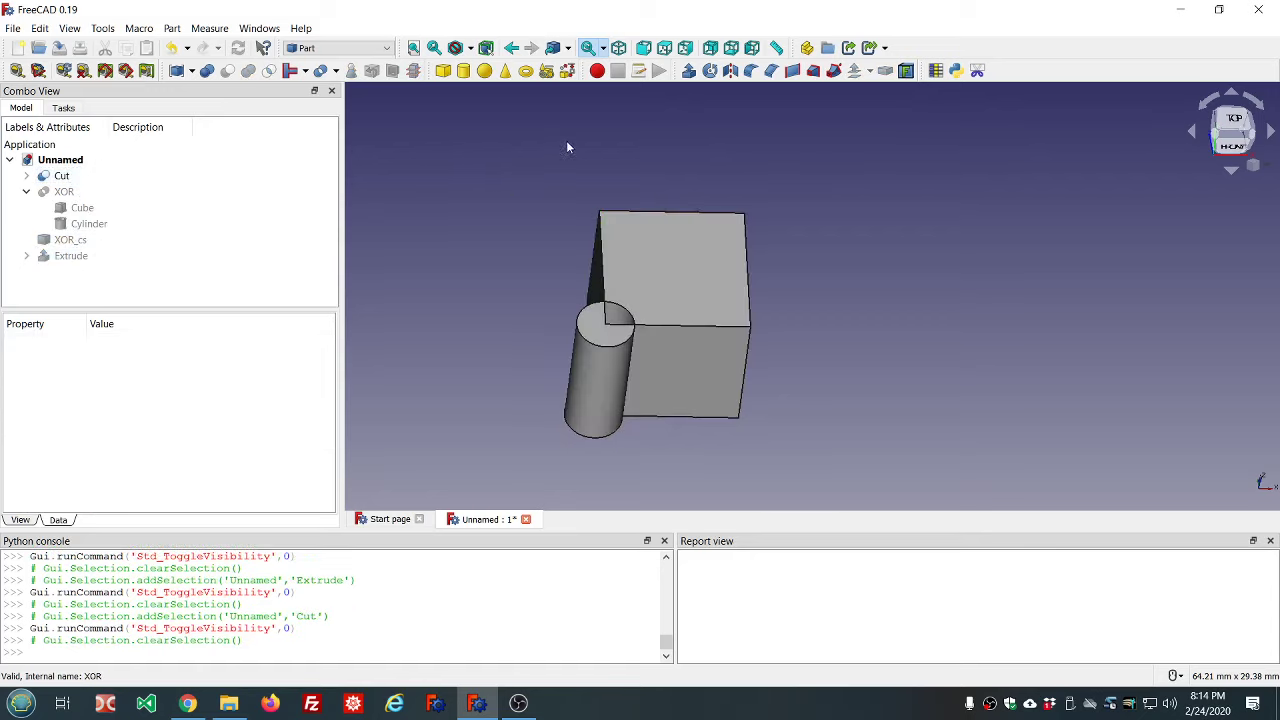
{"action": "mouse_move", "coordinate": [566, 146]}
{"action": "middle_mouse_down"}
{"action": "mouse_move", "coordinate": [581, 216]}
{"action": "mouse_move", "coordinate": [563, 208]}
{"action": "mouse_move", "coordinate": [571, 146]}
{"action": "middle_mouse_up"}
{"action": "left_click", "coordinate": [100, 176]}
{"action": "key", "text": "space"}
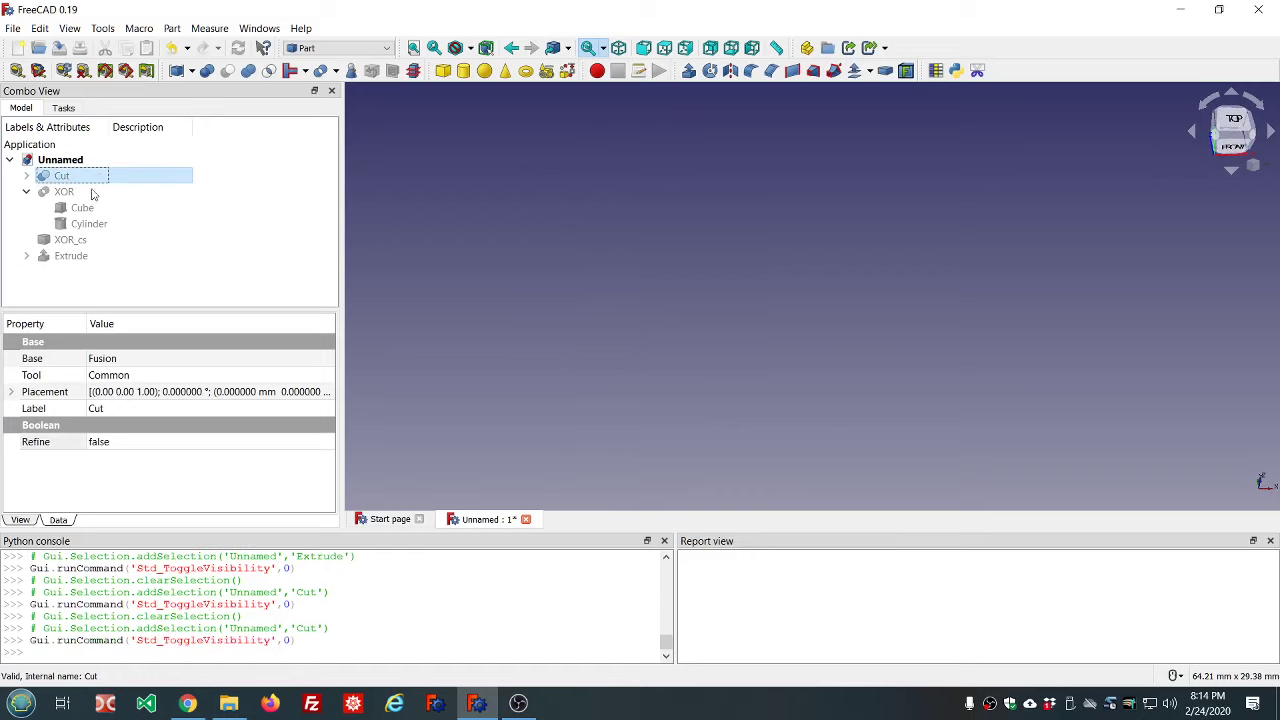
{"action": "left_click", "coordinate": [66, 192]}
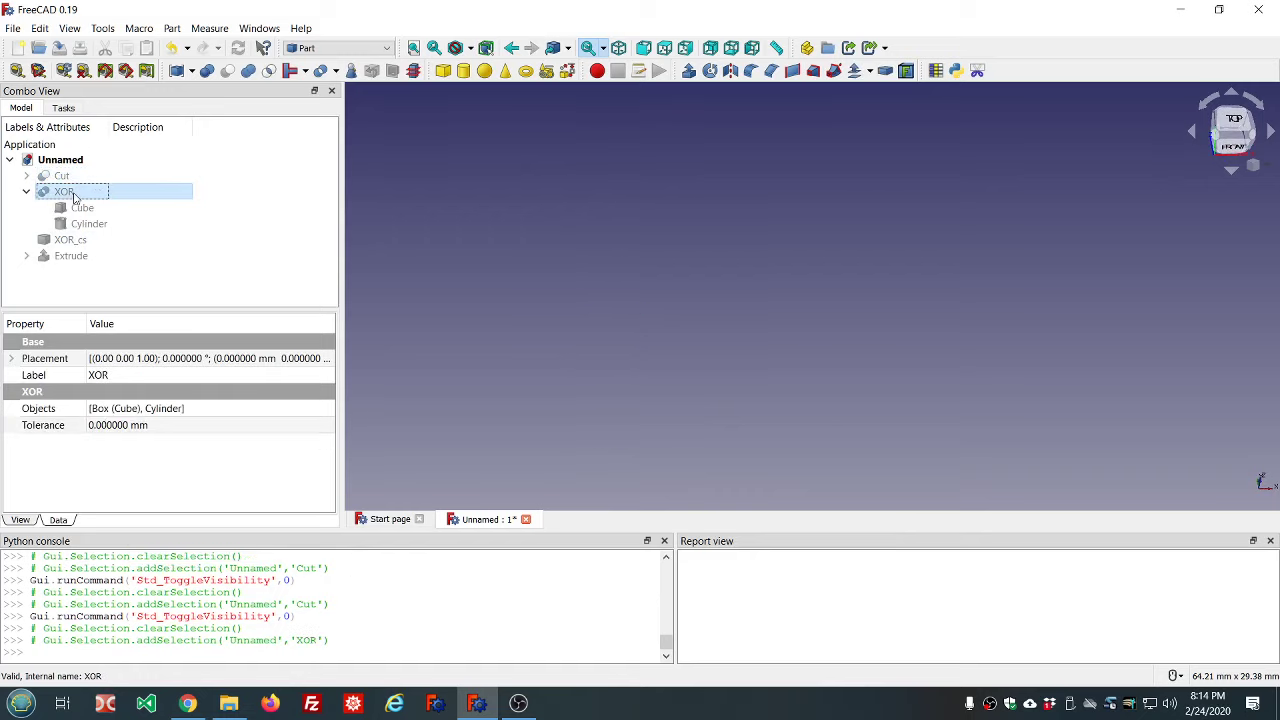
{"action": "key", "text": "space"}
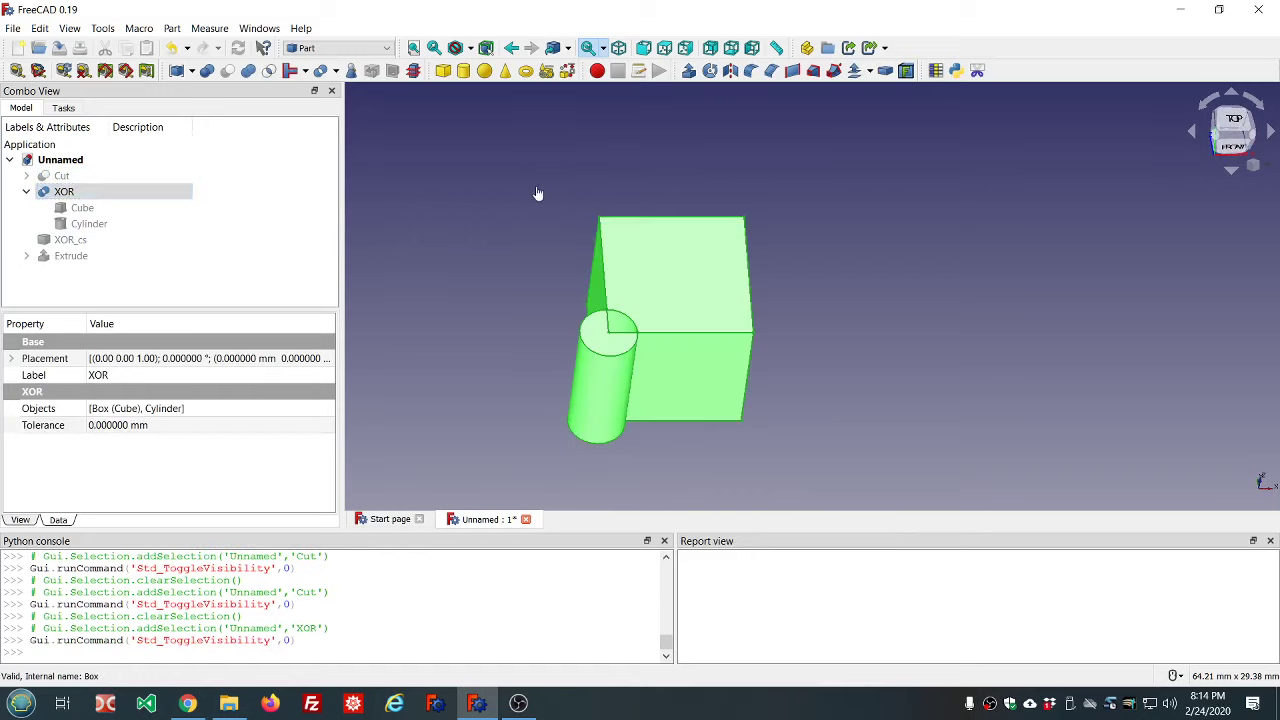
{"action": "left_click_drag", "start_coordinate": [640, 160], "coordinate": [654, 183]}
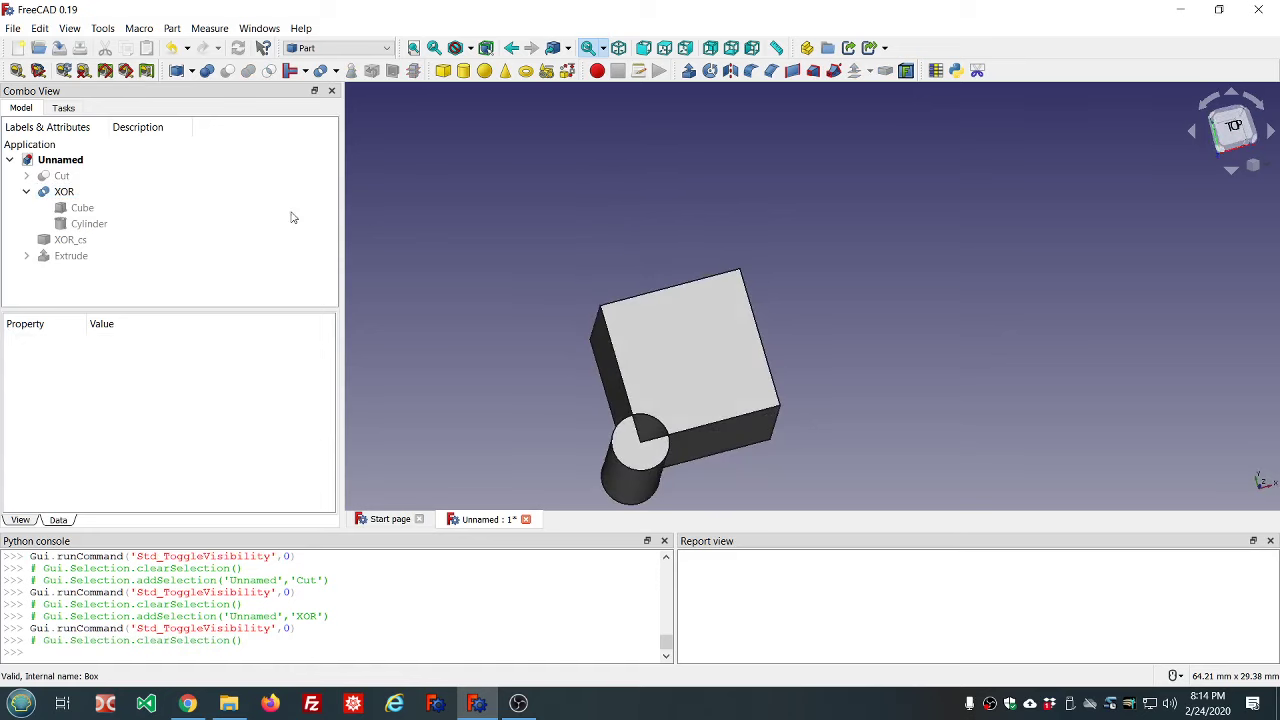
{"action": "left_click", "coordinate": [526, 519]}
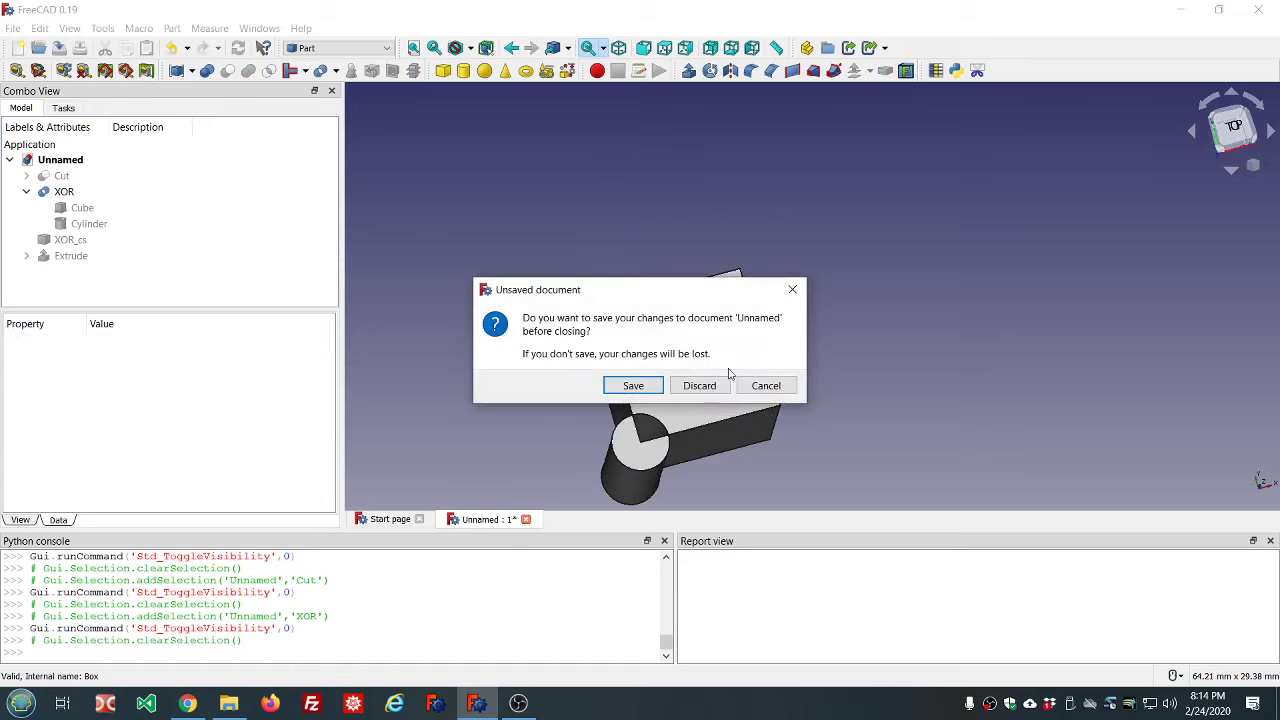
- Discard the old document and add a Part Cube and Cylinder in a new one
{"action": "left_click", "coordinate": [695, 384]}
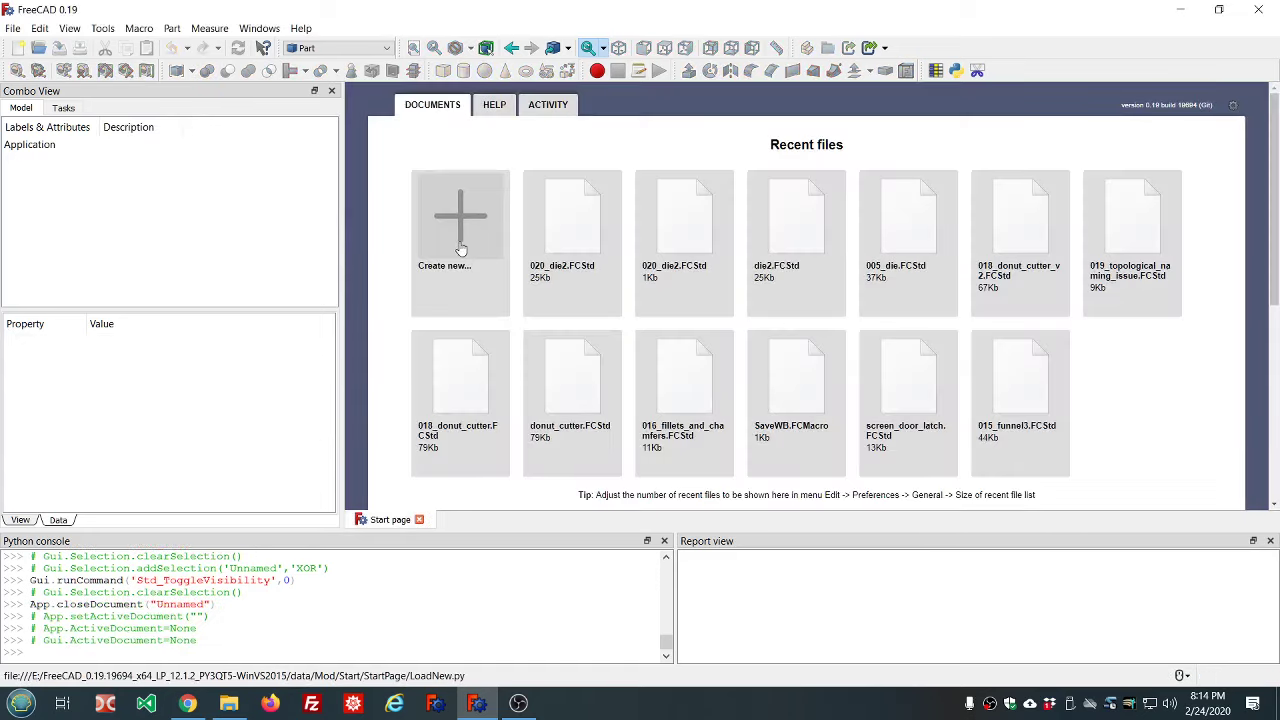
{"action": "left_click", "coordinate": [460, 245]}
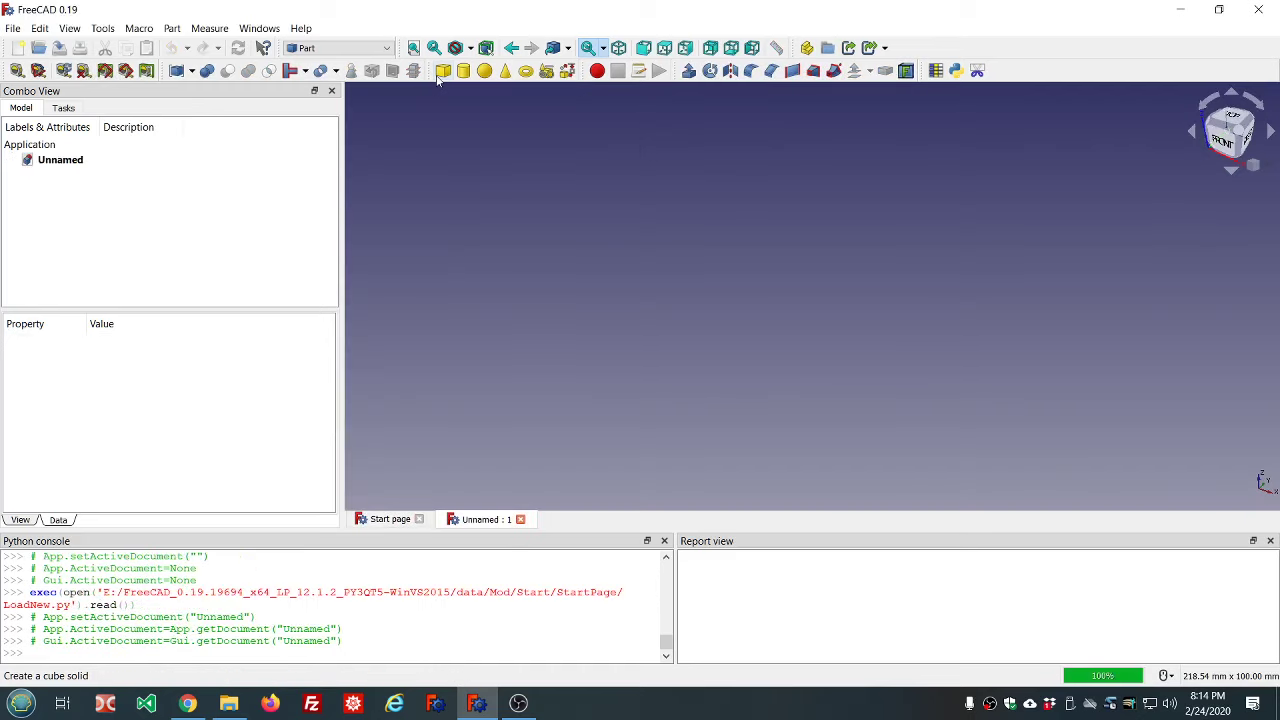
{"action": "left_click", "coordinate": [443, 71]}
{"action": "left_click", "coordinate": [464, 71]}
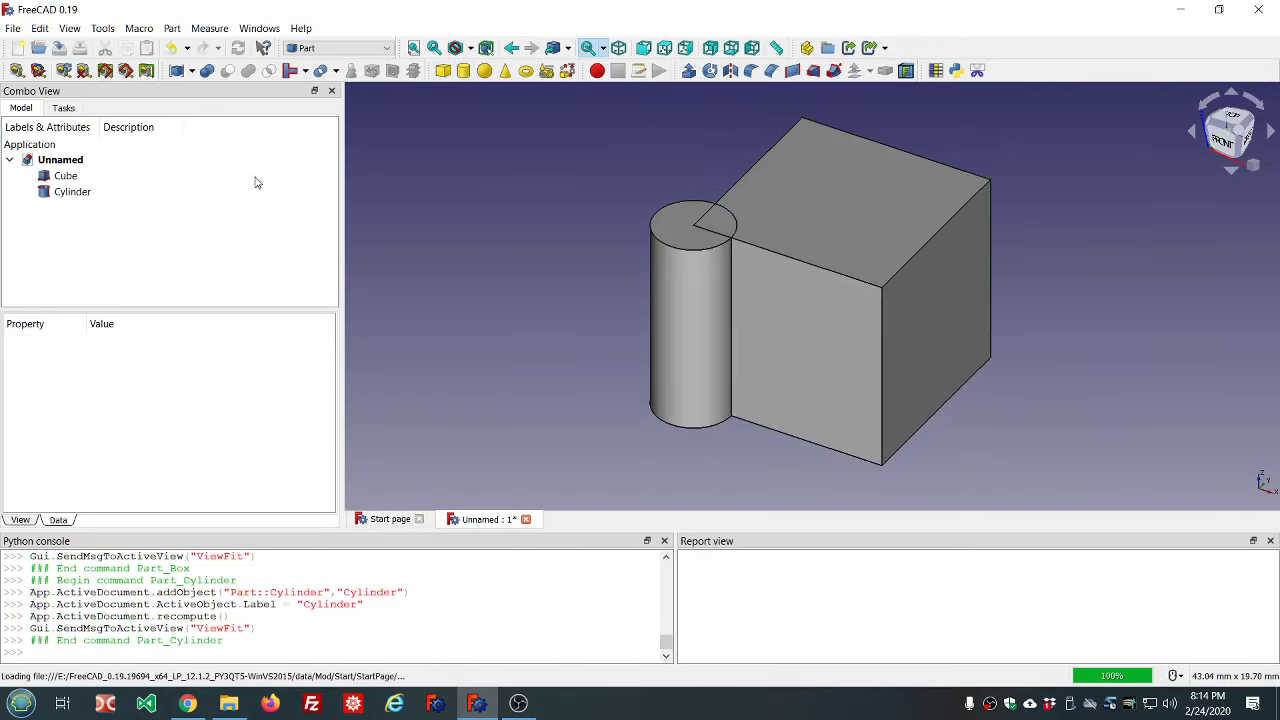
- Fuse the Cube and Cylinder with Part Union and set the Fusion's Refine to true
{"action": "left_click", "coordinate": [120, 175]}
{"action": "left_click", "coordinate": [96, 191], "text": "ctrl"}
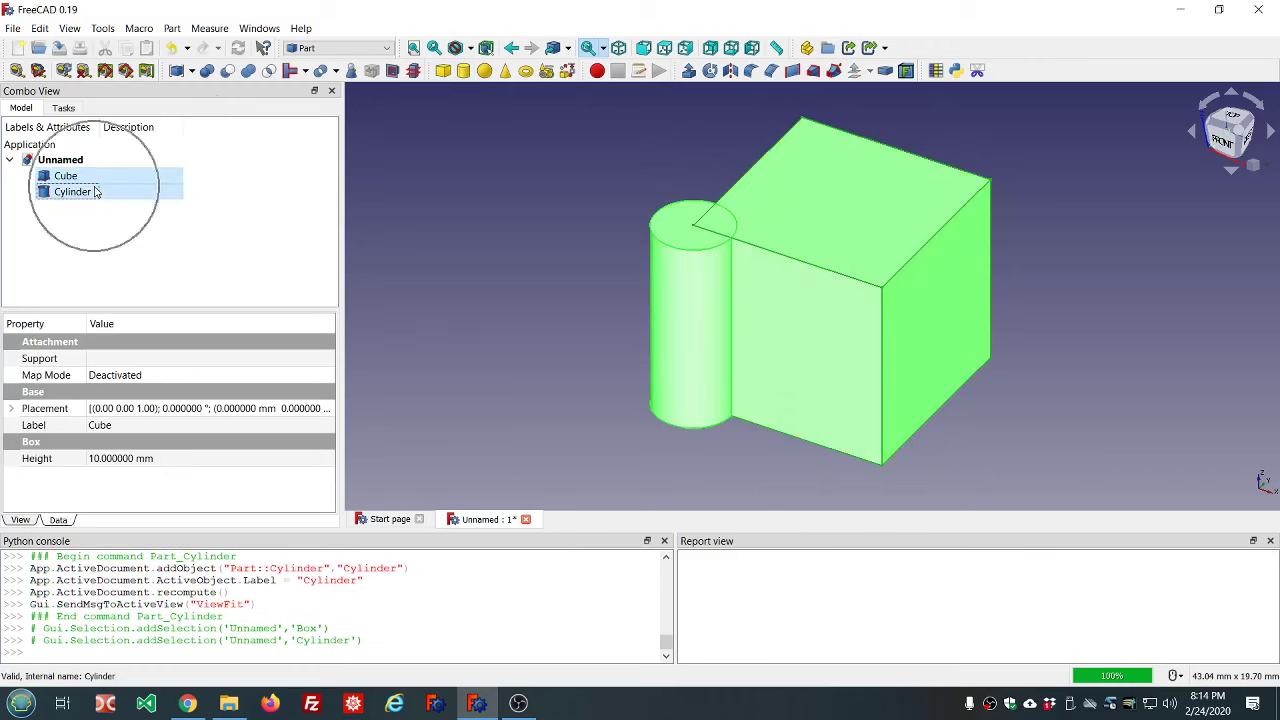
{"action": "left_click", "coordinate": [248, 71]}
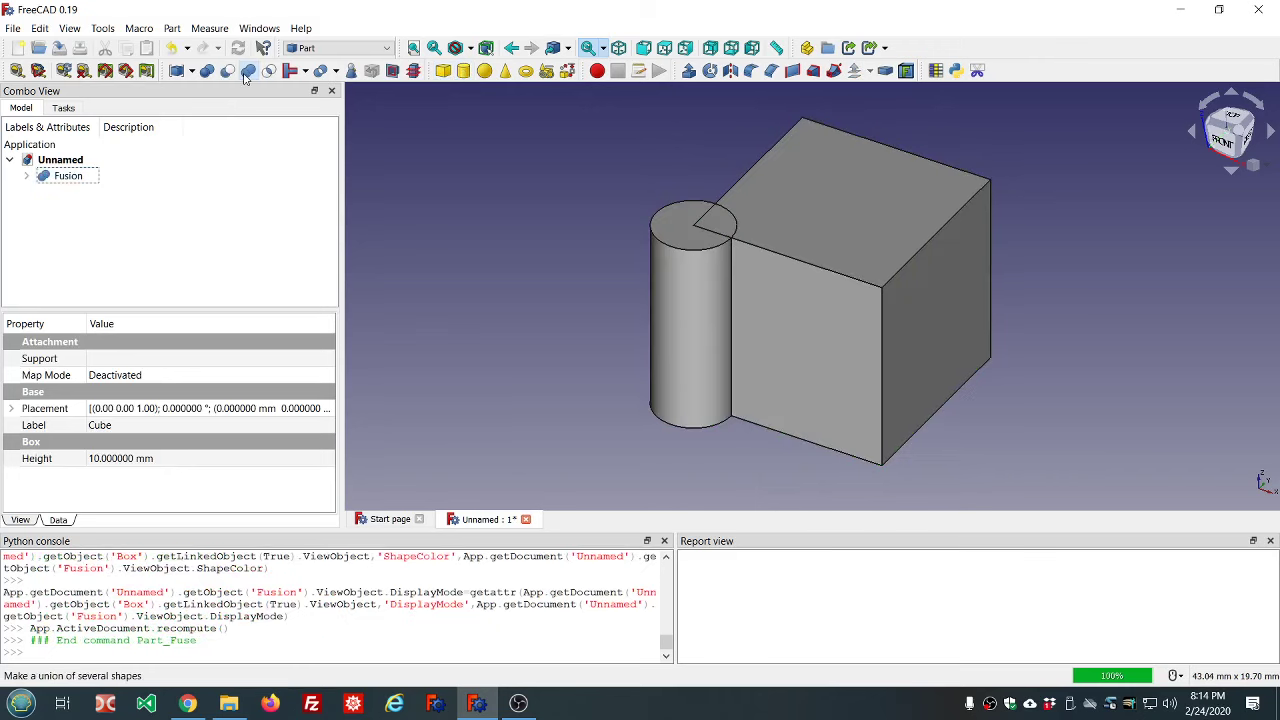
{"action": "left_click", "coordinate": [93, 180]}
{"action": "left_click", "coordinate": [138, 425]}
{"action": "scroll", "coordinate": [138, 425], "scroll_direction": "down", "scroll_amount": 1}
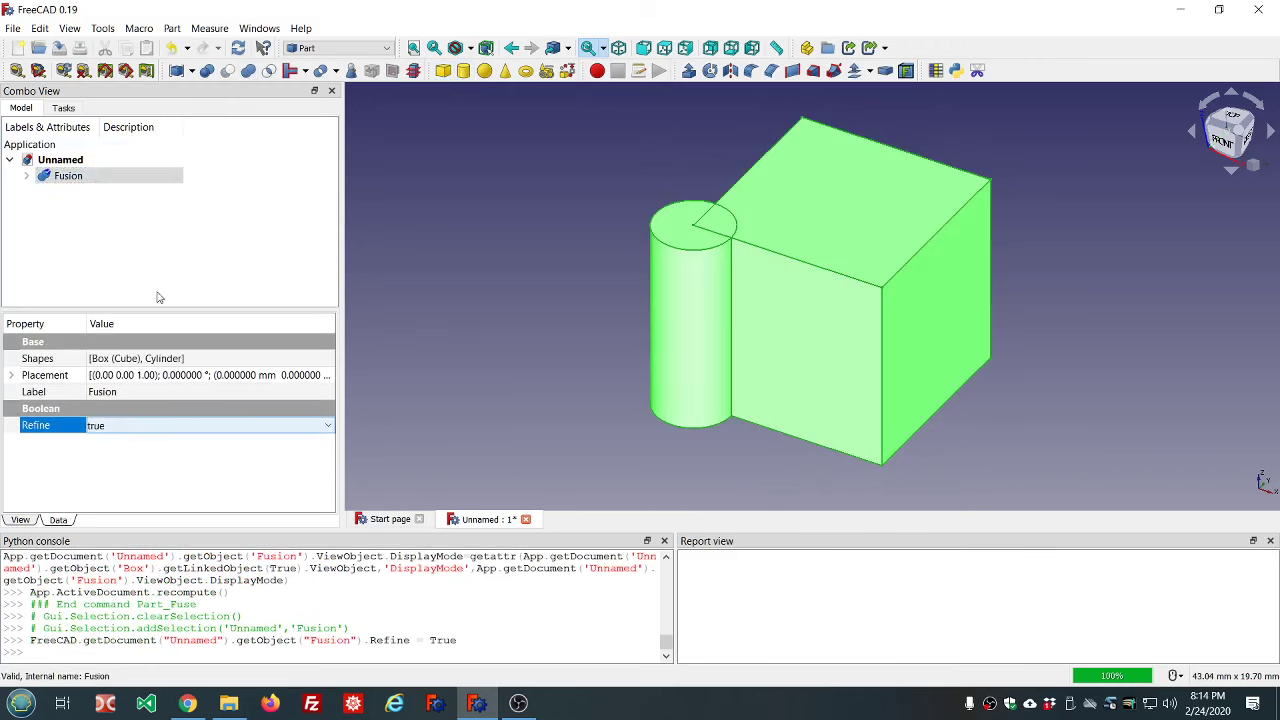
{"action": "left_click", "coordinate": [163, 260]}
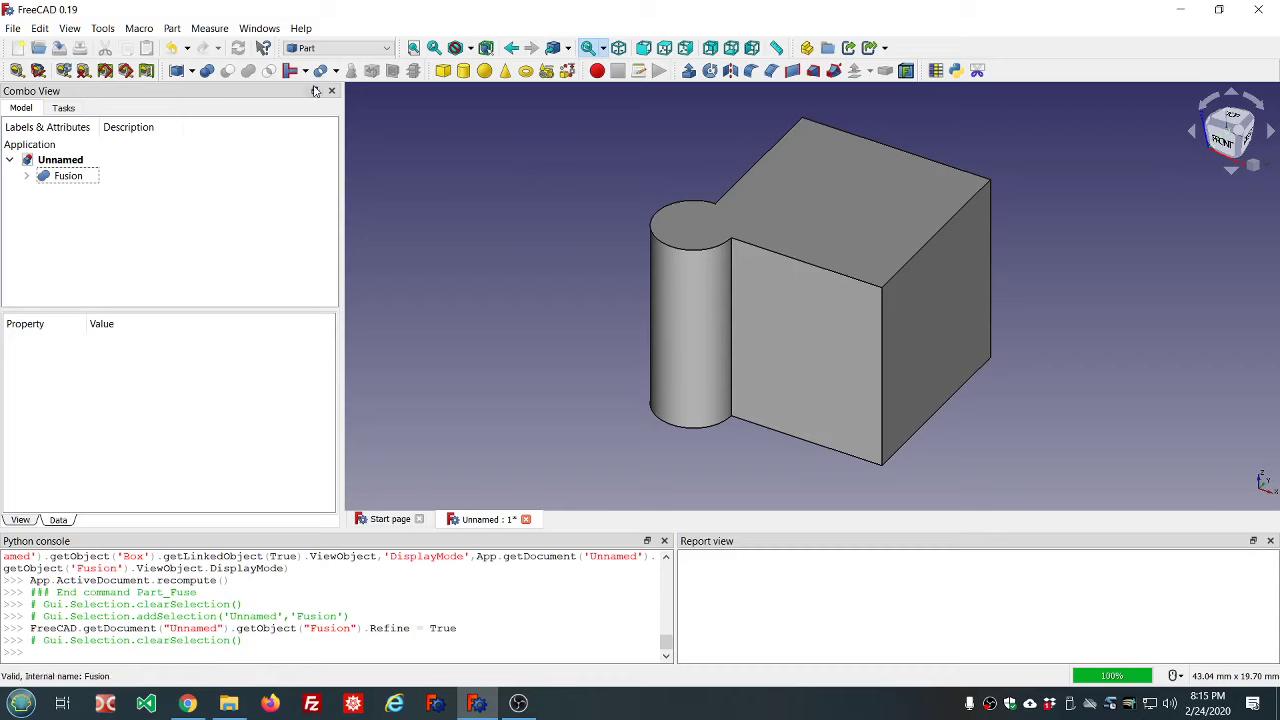
- Create a 100 × 100 mm Plane primitive
{"action": "left_click", "coordinate": [545, 72]}
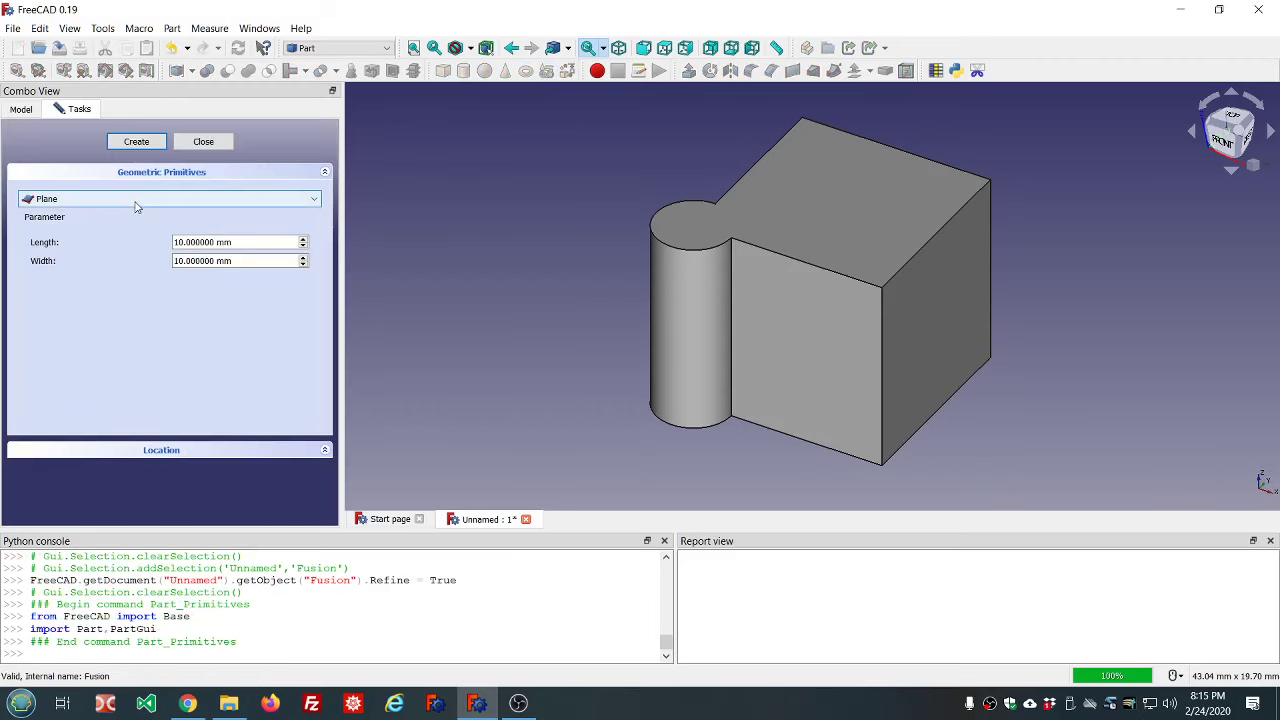
{"action": "left_click", "coordinate": [183, 242]}
{"action": "type", "text": "0"}
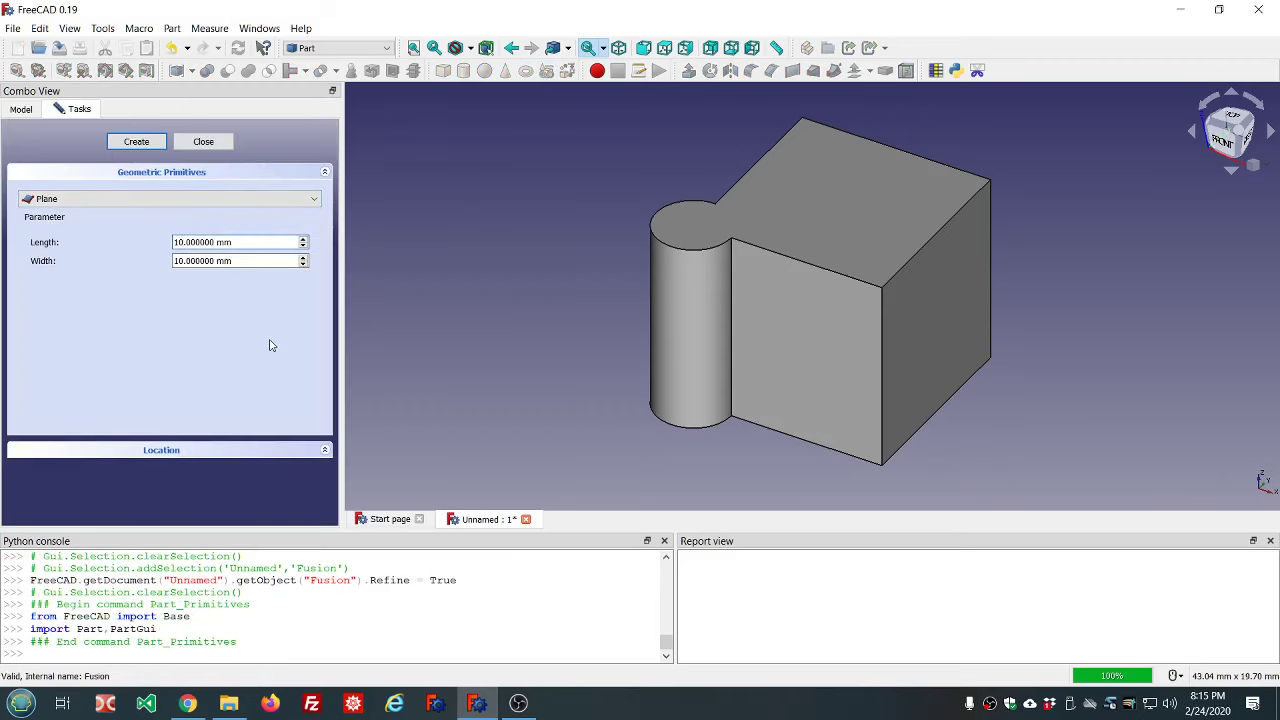
{"action": "left_click", "coordinate": [183, 261]}
{"action": "type", "text": "0"}
{"action": "left_click", "coordinate": [136, 142]}
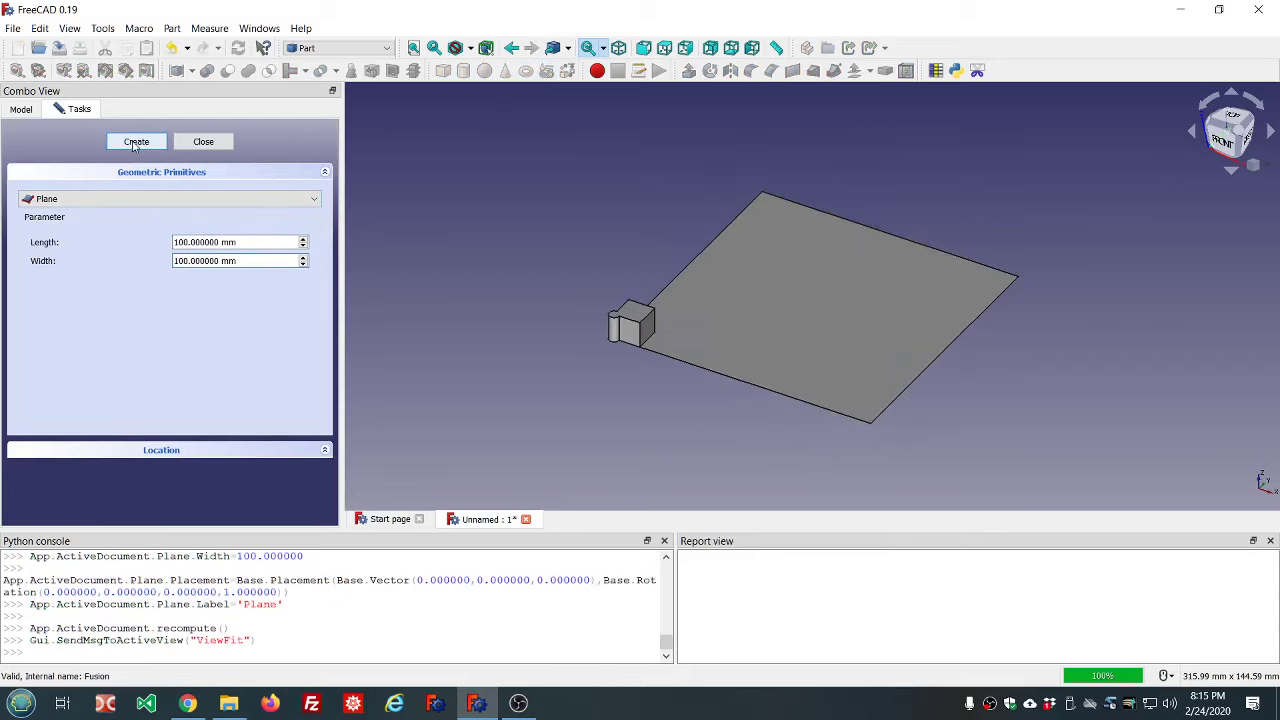
{"action": "left_click", "coordinate": [217, 146]}
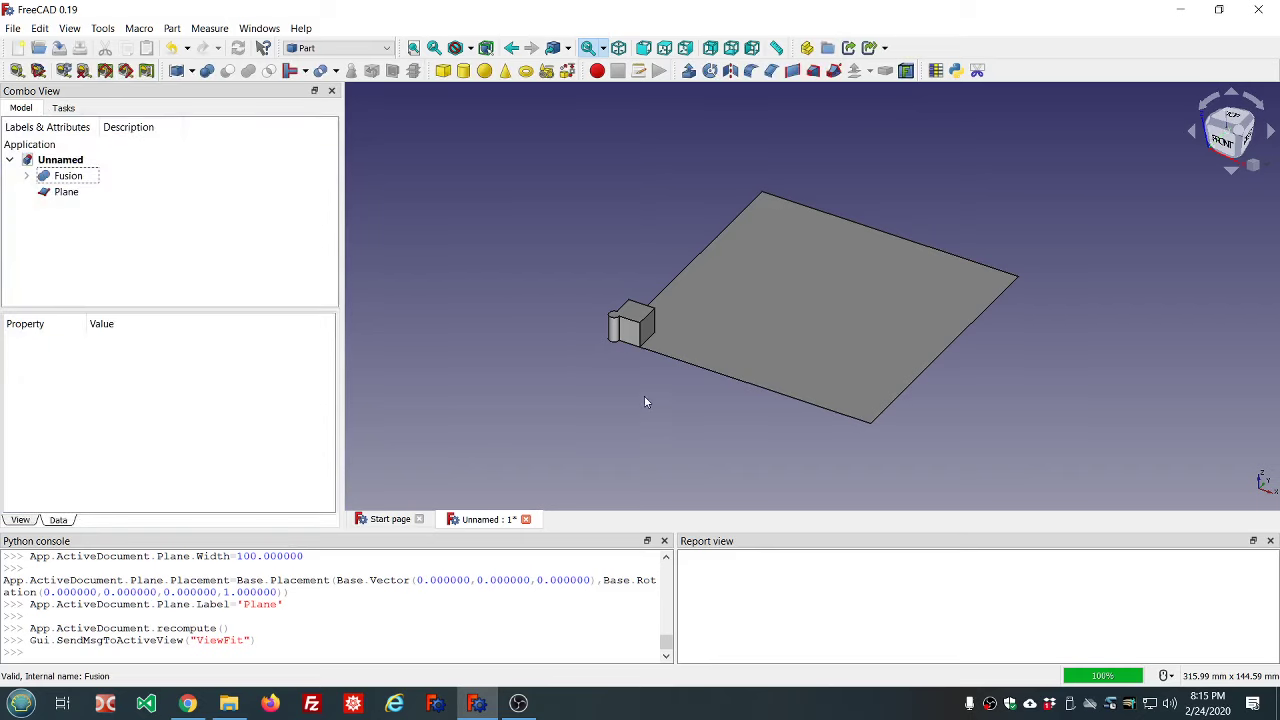
- Drag the Plane with the transform tool to about -23 mm, -22 mm beneath the Fusion
{"action": "left_click", "coordinate": [62, 192]}
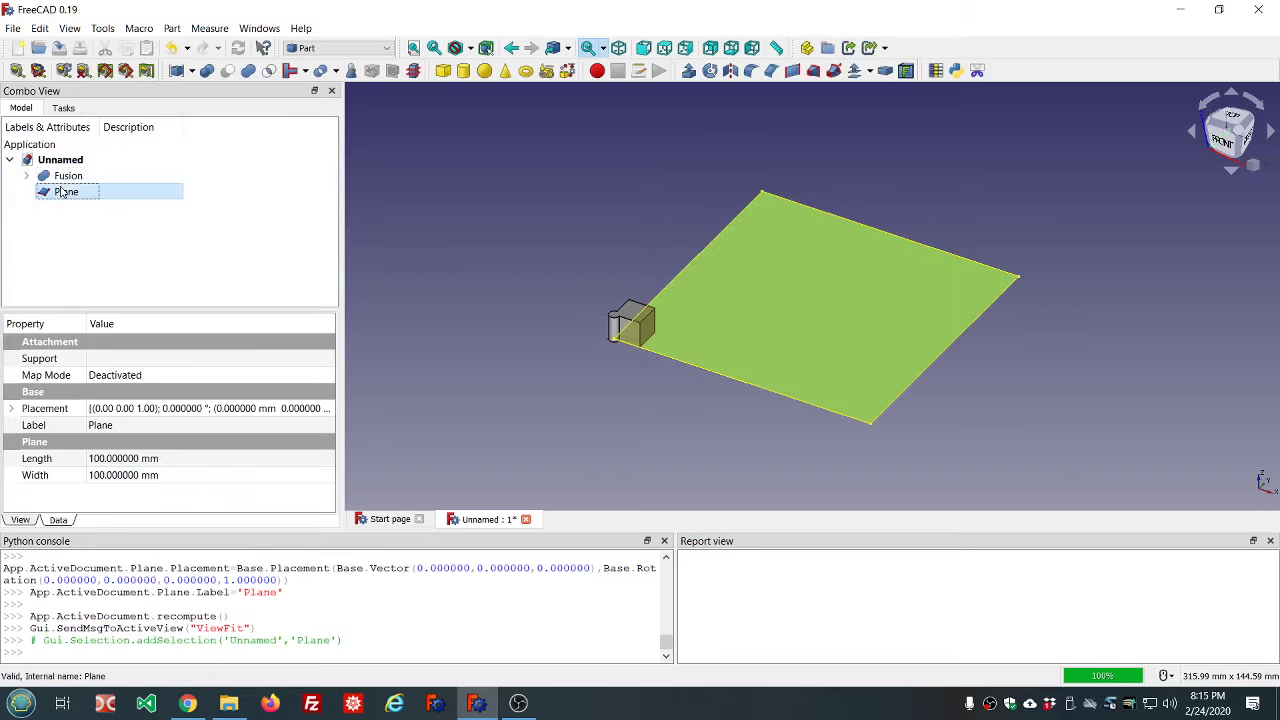
{"action": "right_click", "coordinate": [62, 192]}
{"action": "left_click", "coordinate": [110, 196]}
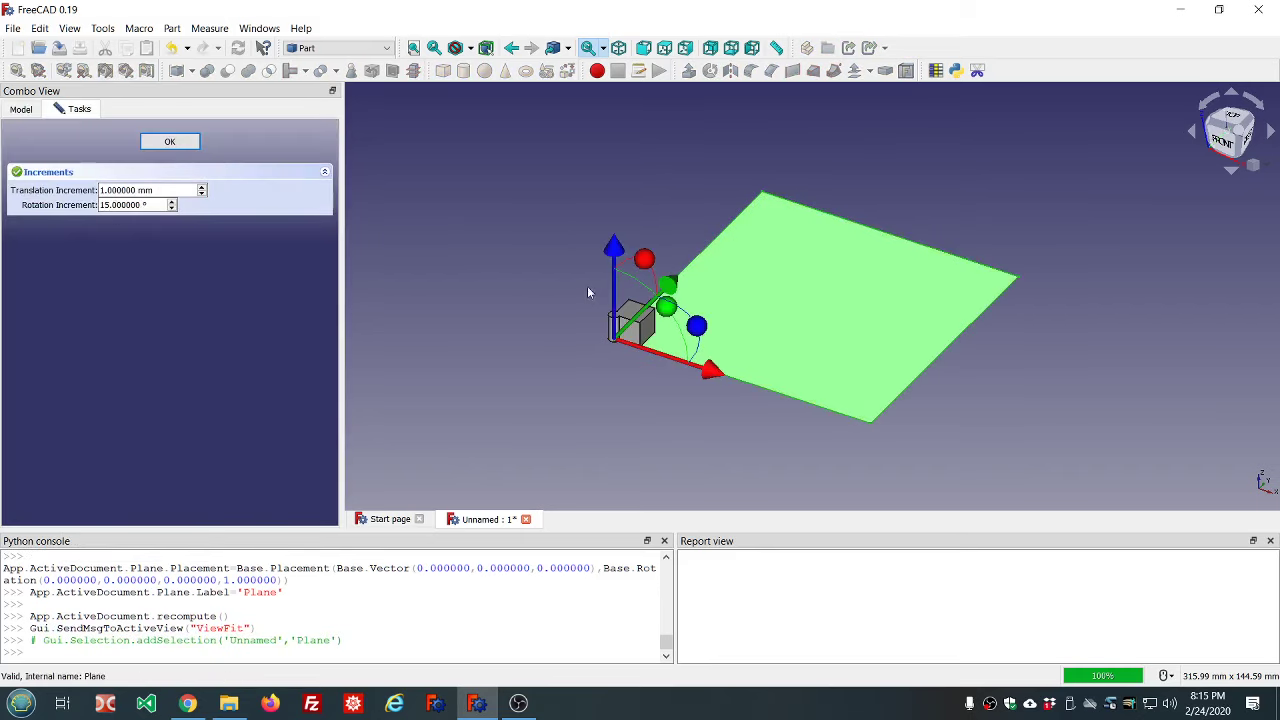
{"action": "left_click_drag", "start_coordinate": [606, 249], "coordinate": [607, 236]}
{"action": "left_click_drag", "start_coordinate": [726, 356], "coordinate": [655, 339]}
{"action": "left_click_drag", "start_coordinate": [608, 258], "coordinate": [578, 290]}
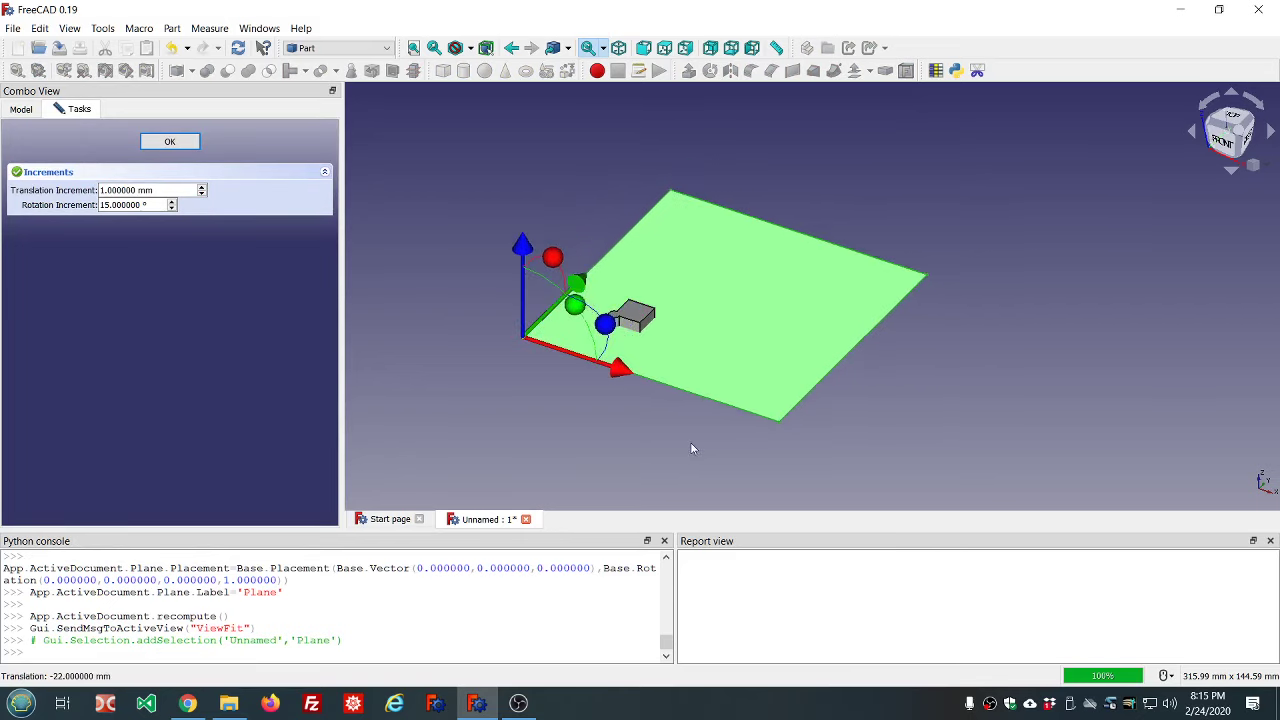
{"action": "scroll", "coordinate": [634, 408], "scroll_direction": "up", "scroll_amount": 4}
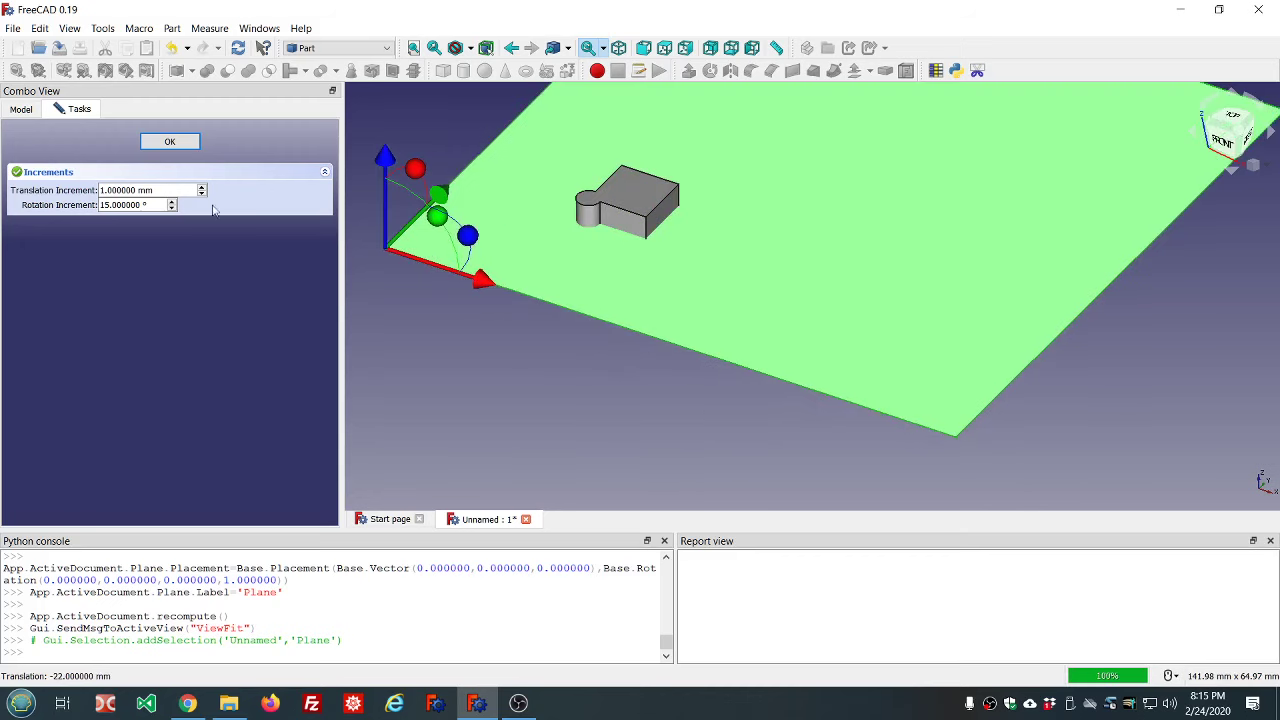
{"action": "left_click", "coordinate": [170, 141]}
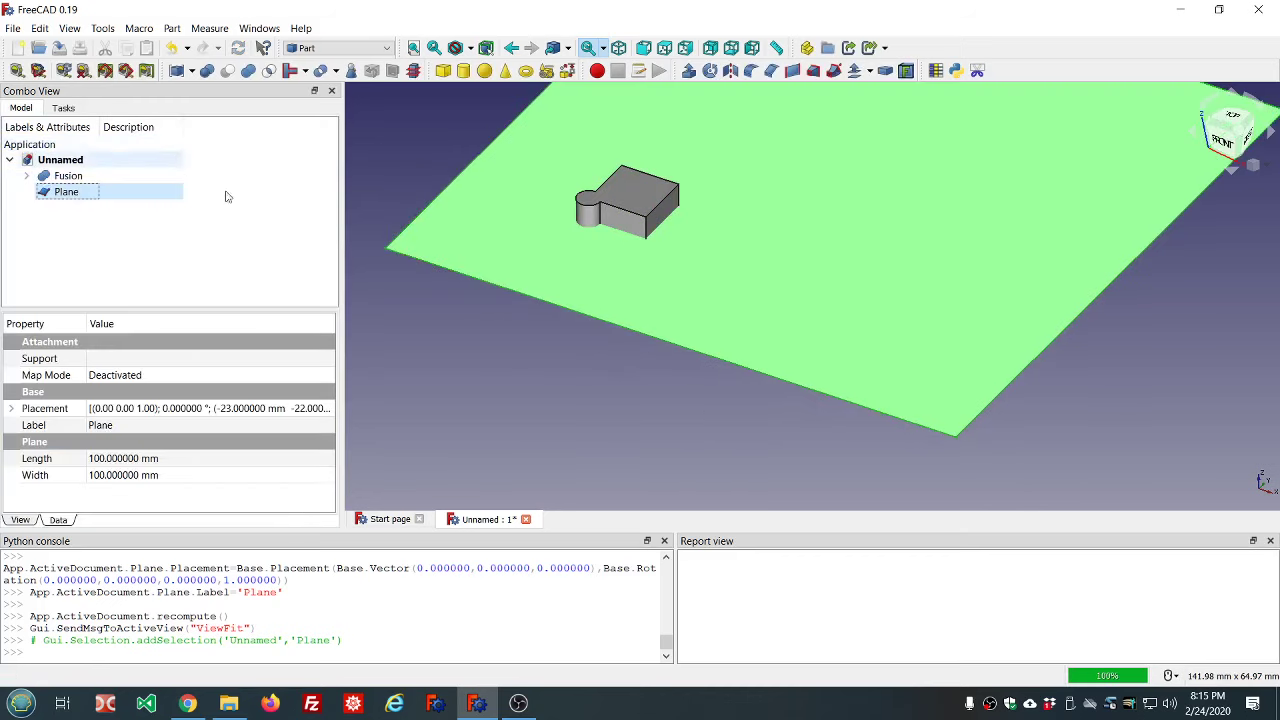
- Select the Fusion and the Plane together
{"action": "left_click", "coordinate": [287, 280]}
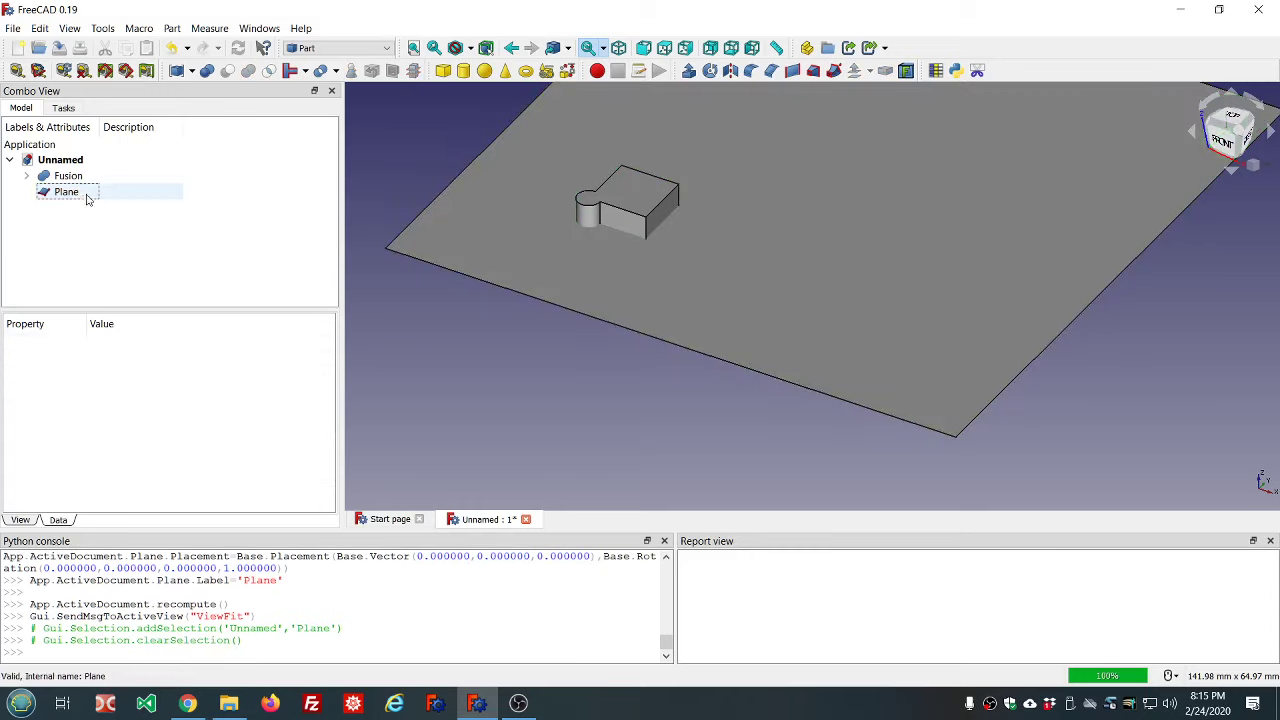
{"action": "left_click", "coordinate": [68, 176]}
{"action": "left_click", "coordinate": [66, 191], "text": "ctrl"}
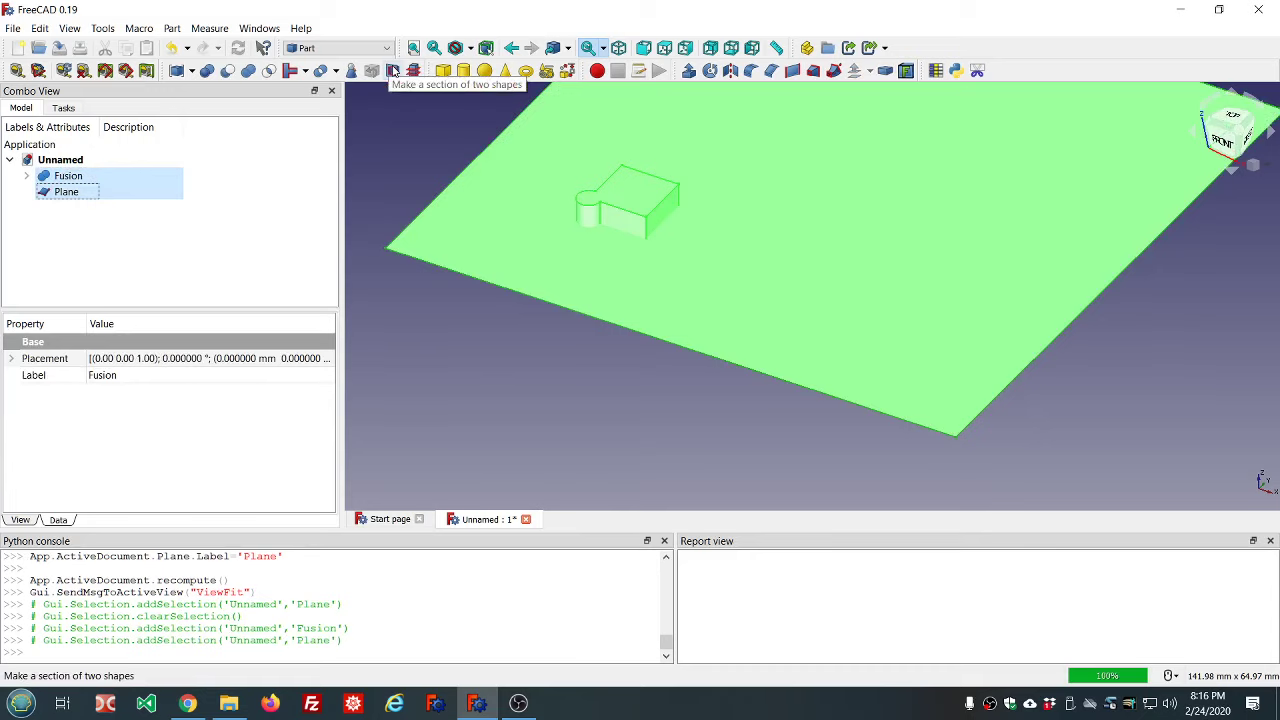
- Section the Fusion with the Plane to create a Section outline
{"action": "left_click", "coordinate": [393, 71]}
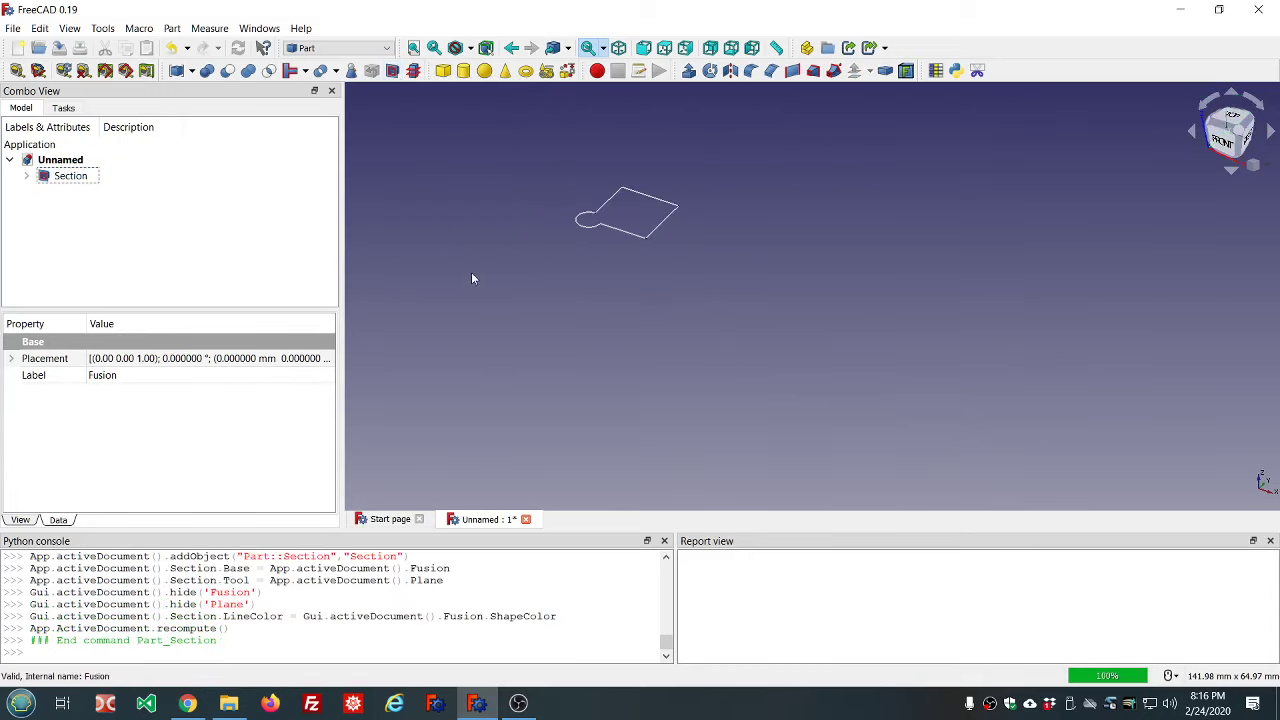
{"action": "scroll", "coordinate": [479, 267], "scroll_direction": "down", "scroll_amount": 4}
{"action": "scroll", "coordinate": [510, 227], "scroll_direction": "up", "scroll_amount": 7}
- In the Draft workbench, convert the Section into a Sketch and hide the Section
{"action": "left_click", "coordinate": [72, 177]}
{"action": "scroll", "coordinate": [533, 251], "scroll_direction": "up", "scroll_amount": 4}
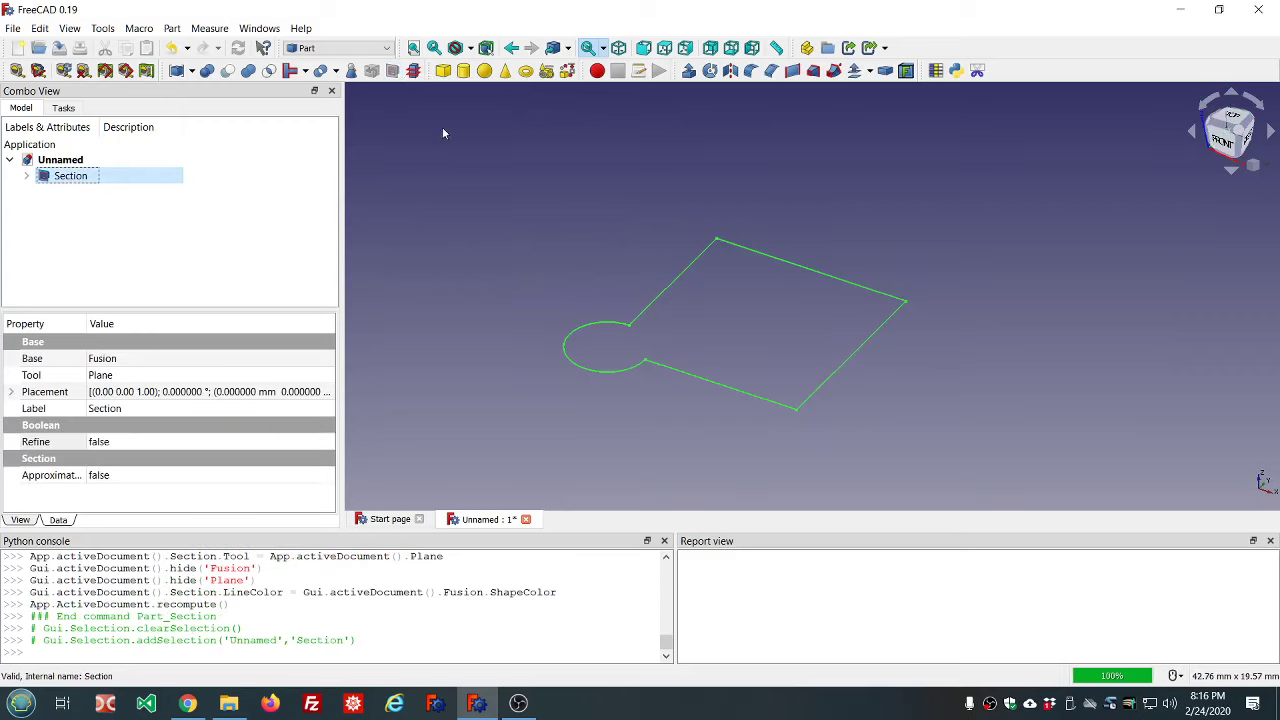
{"action": "left_click", "coordinate": [340, 48]}
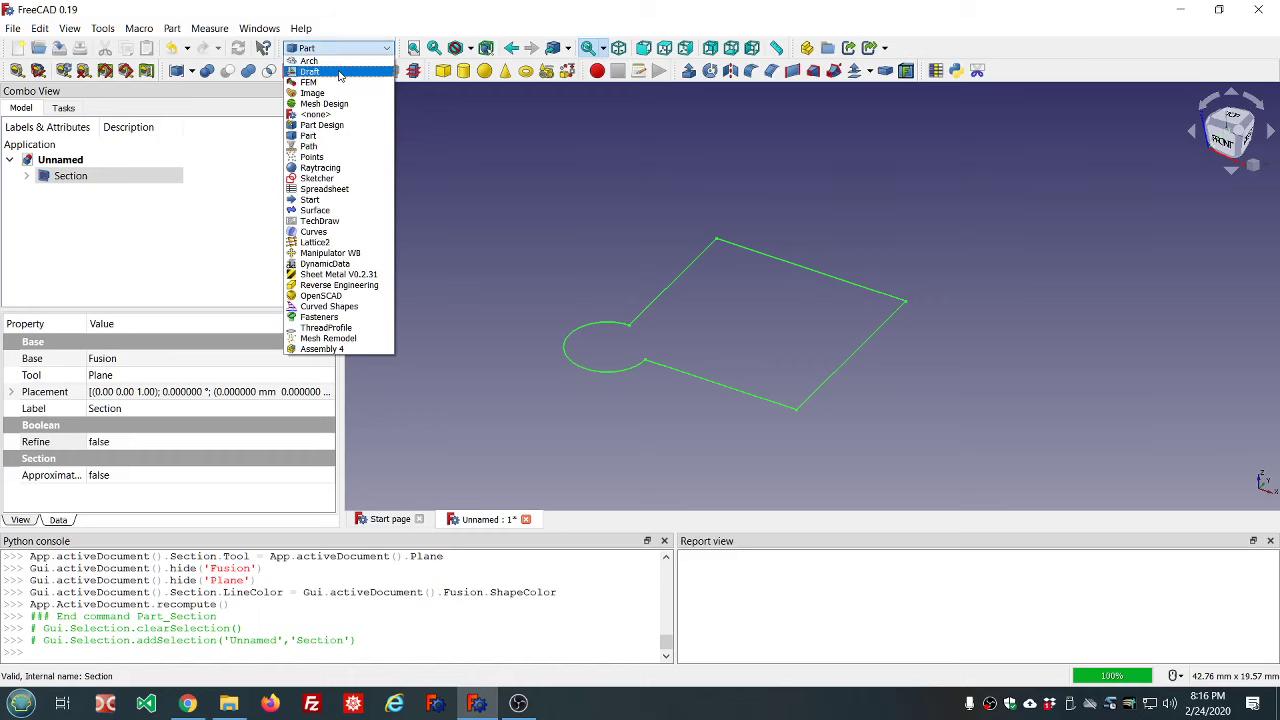
{"action": "left_click", "coordinate": [310, 72]}
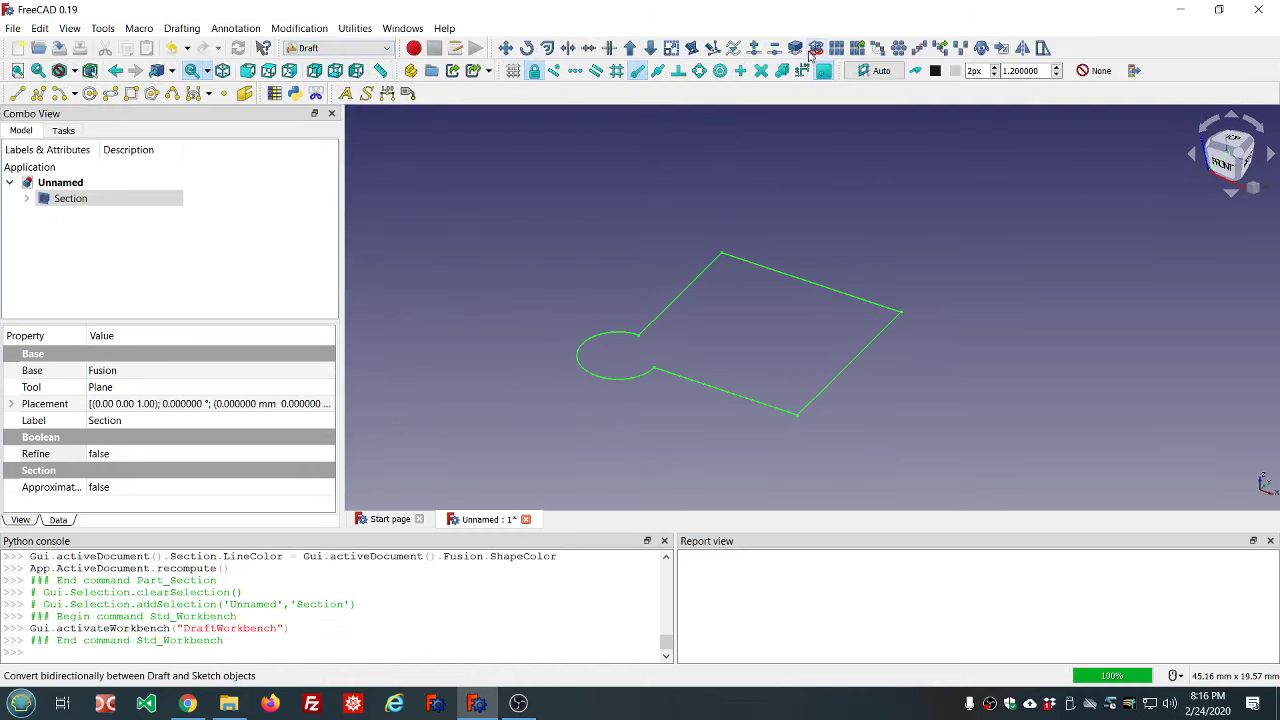
{"action": "left_click", "coordinate": [813, 50]}
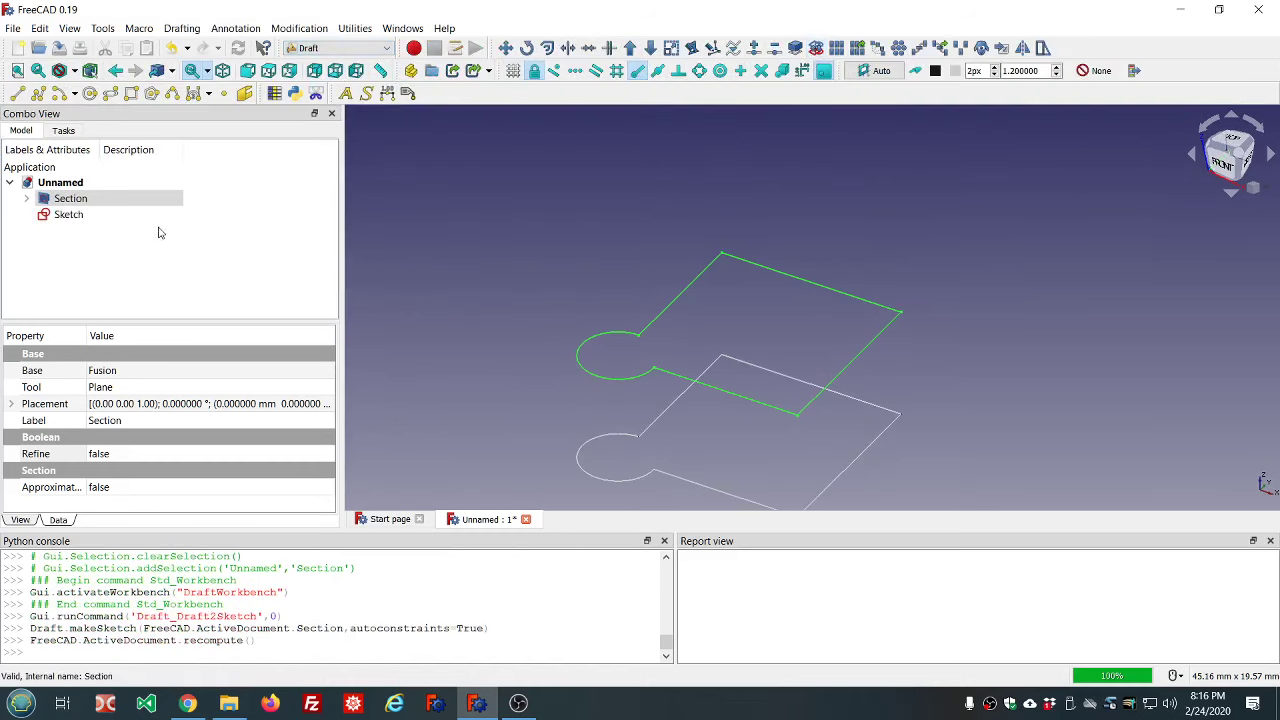
{"action": "left_click", "coordinate": [82, 200]}
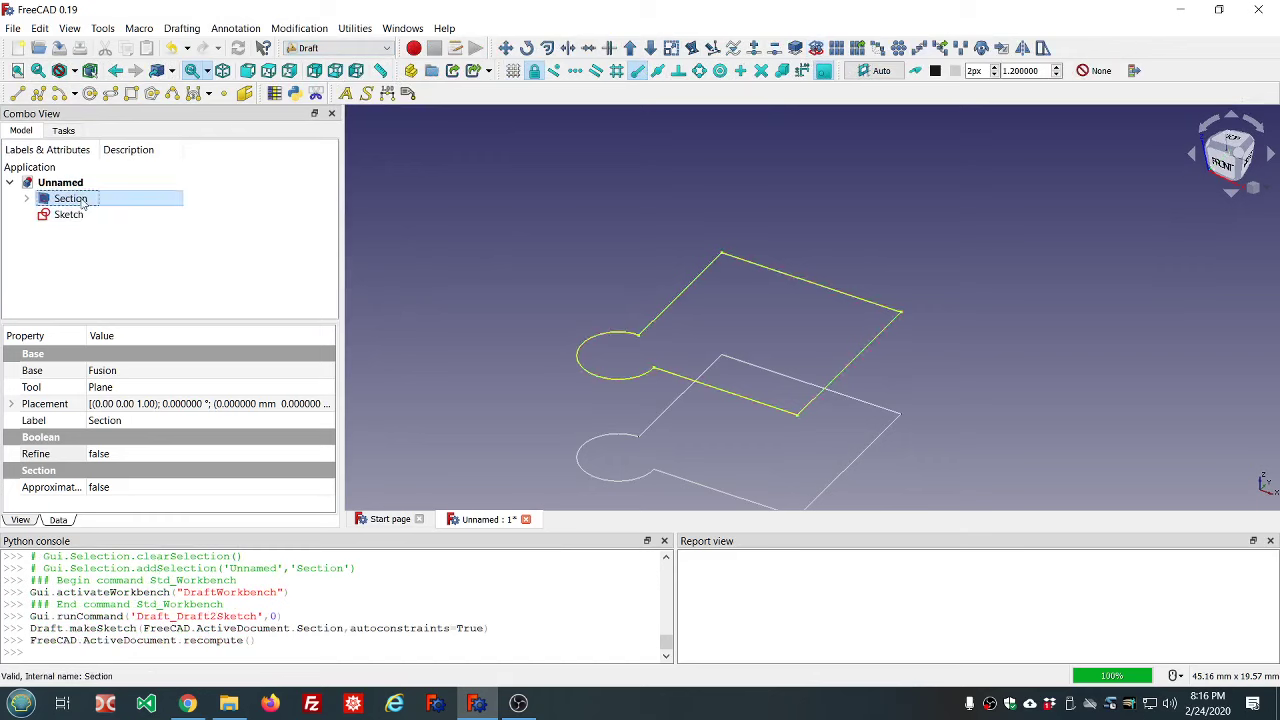
{"action": "key", "text": "space"}
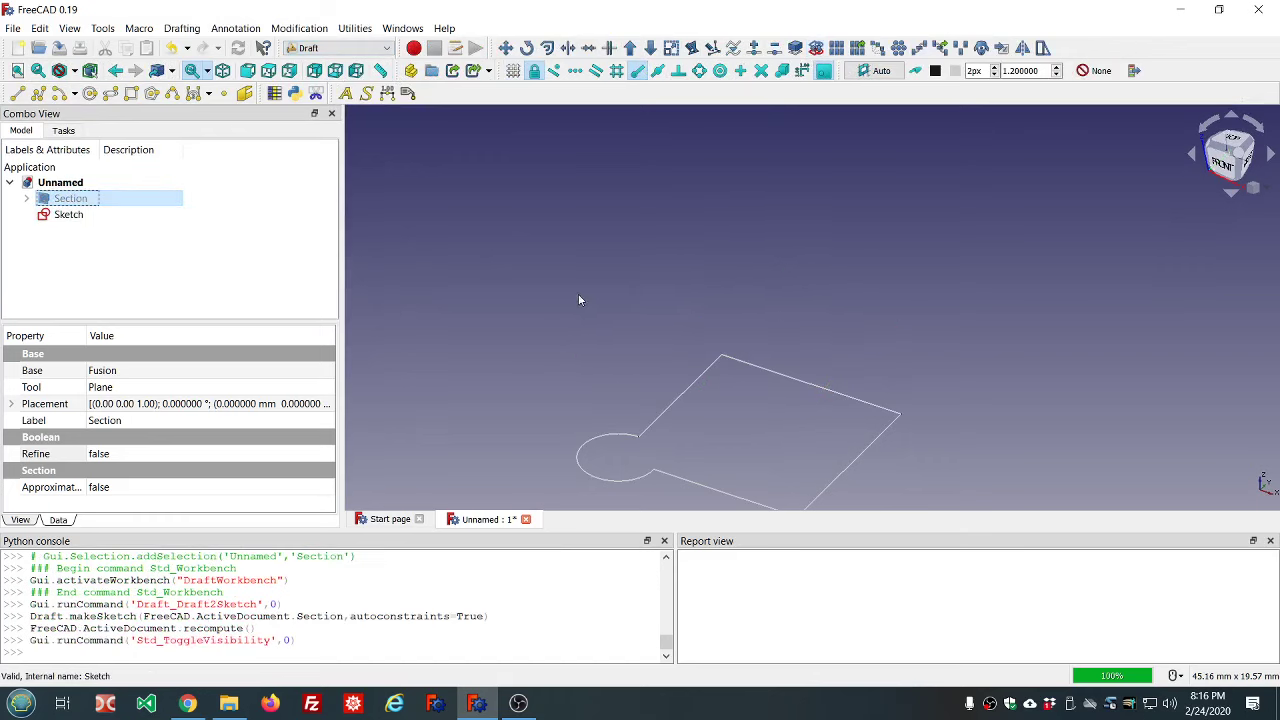
{"action": "scroll", "coordinate": [578, 293], "scroll_direction": "down", "scroll_amount": 3}
{"action": "scroll", "coordinate": [631, 381], "scroll_direction": "up", "scroll_amount": 5}
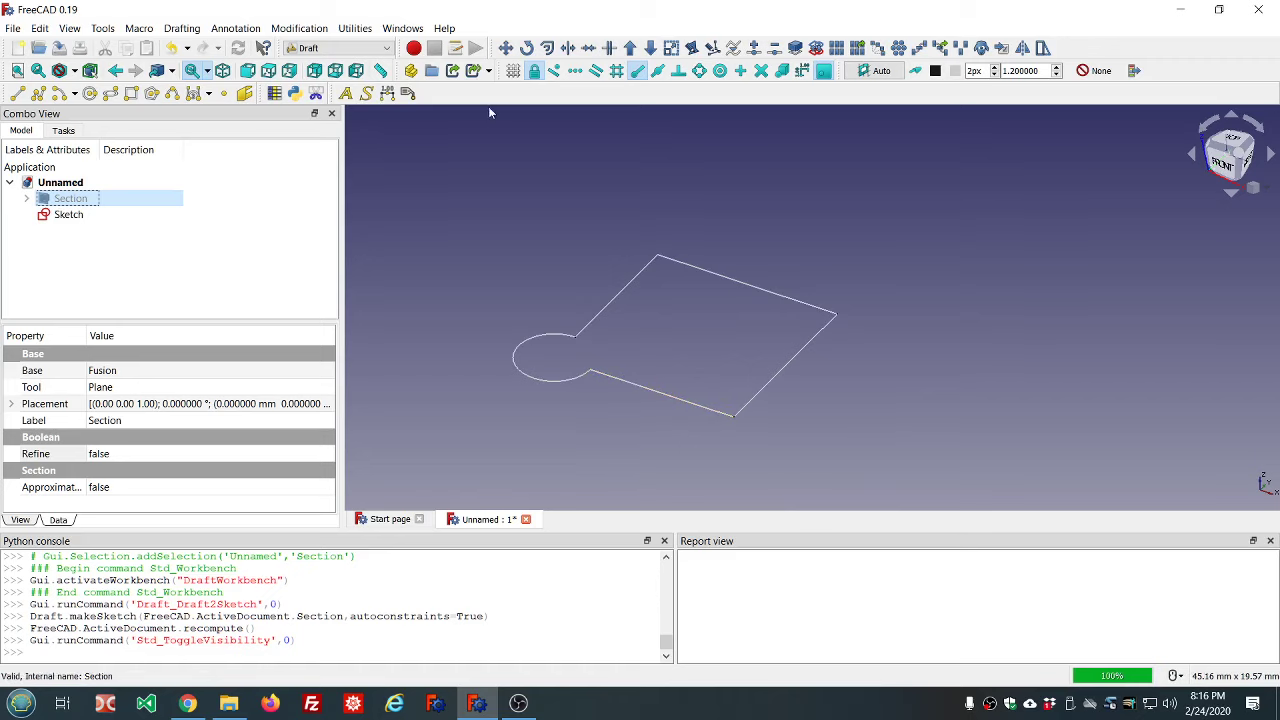
- Switch to the Sketcher workbench and browse the Sketch menu without choosing a command
{"action": "left_click", "coordinate": [385, 50]}
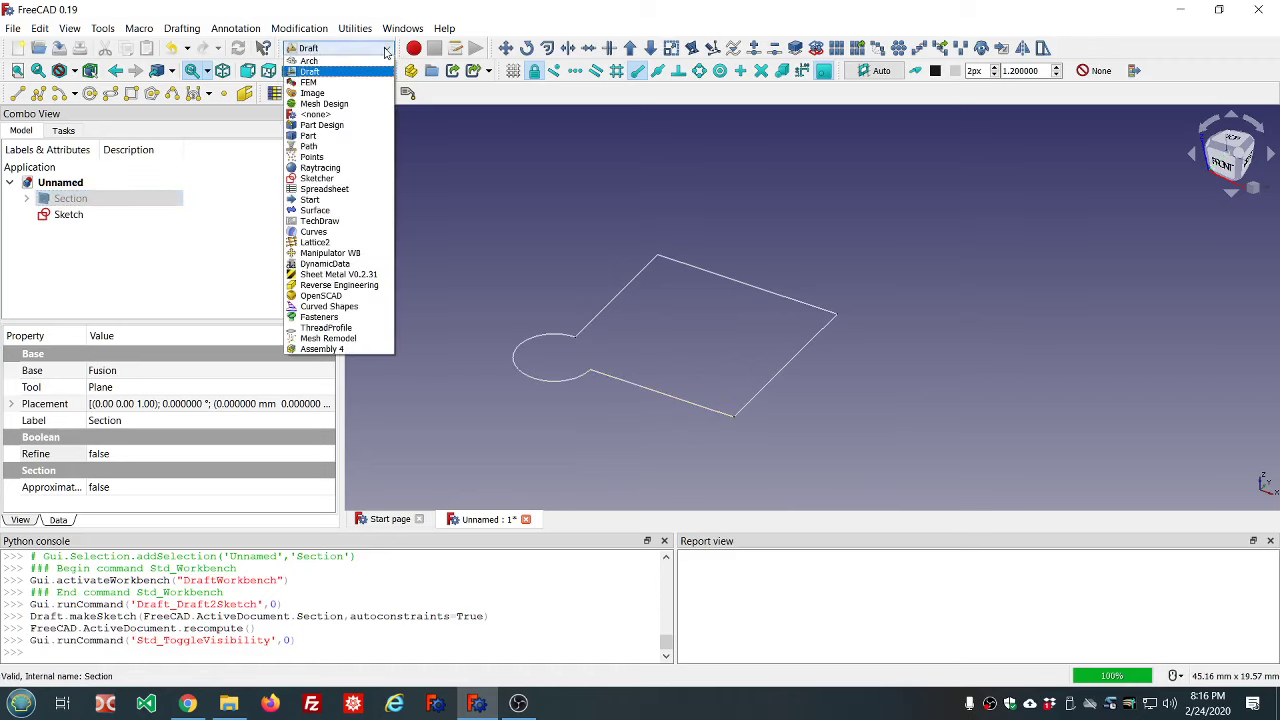
{"action": "left_click", "coordinate": [346, 186]}
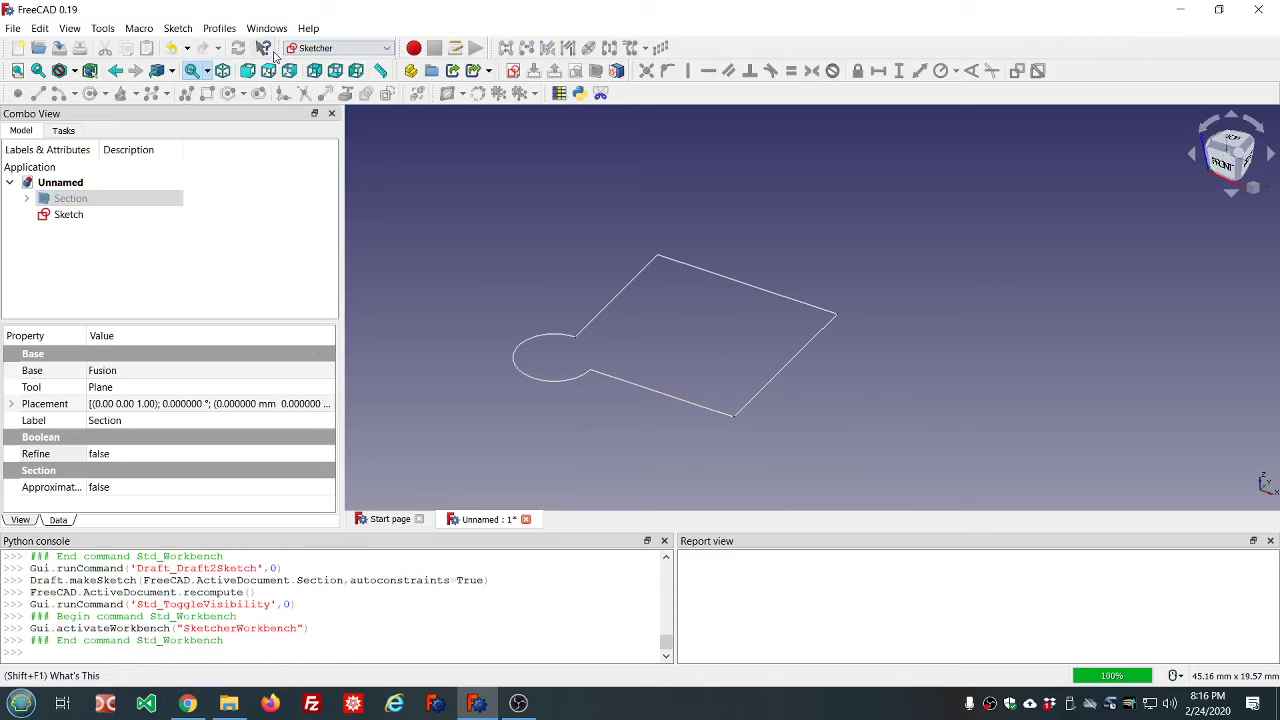
{"action": "left_click", "coordinate": [180, 29]}
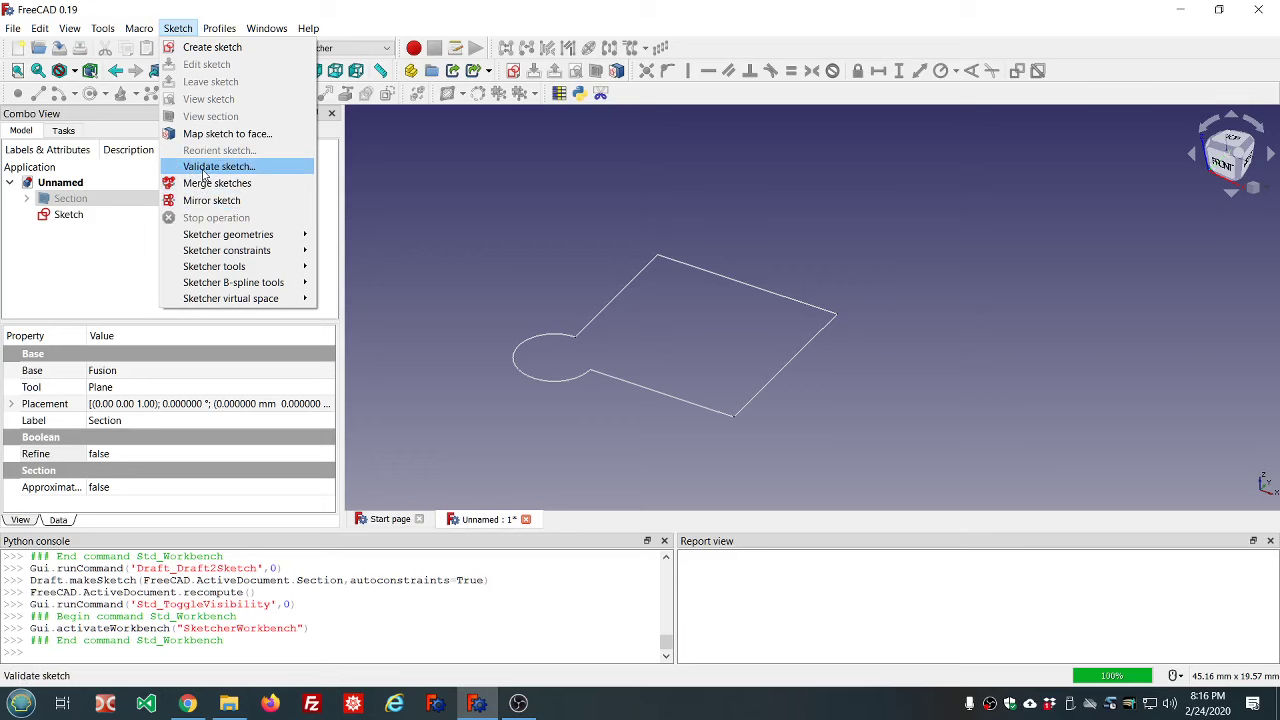
{"action": "left_click", "coordinate": [94, 252]}
- Select the Sketch object and return to the Part workbench
{"action": "left_click", "coordinate": [63, 214]}
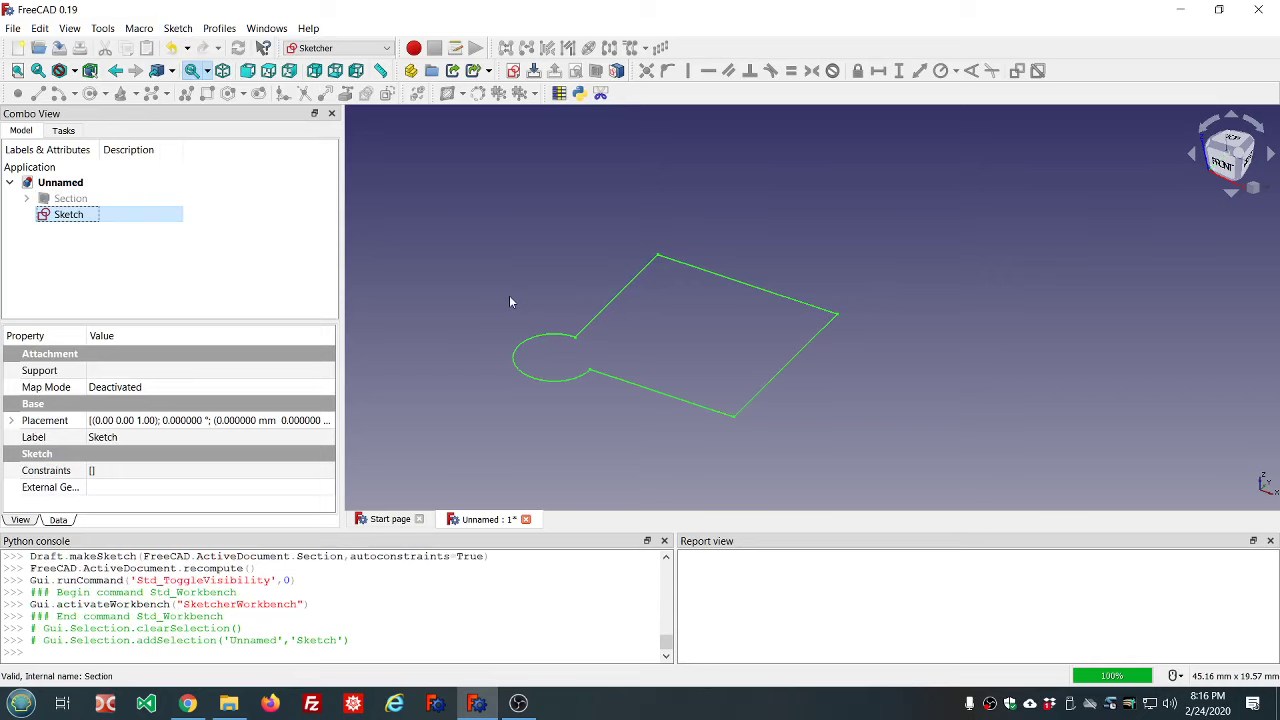
{"action": "left_click", "coordinate": [389, 48]}
{"action": "left_click", "coordinate": [312, 134]}
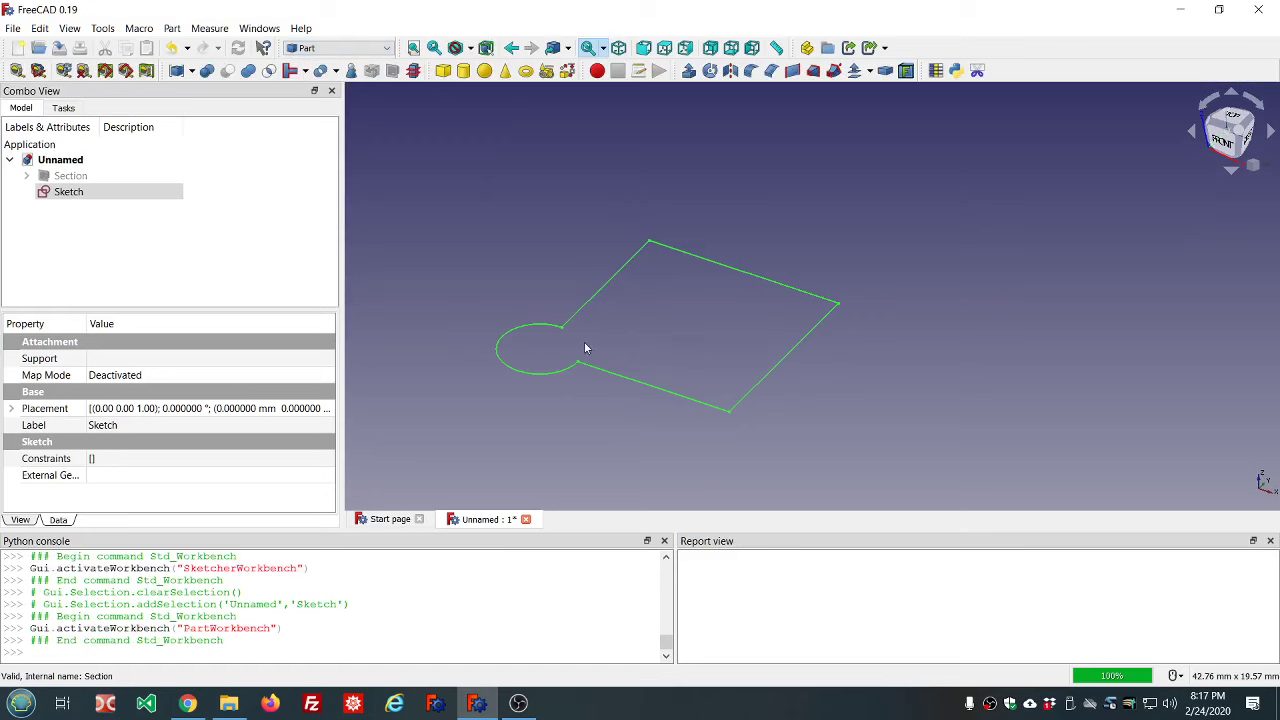
{"action": "scroll", "coordinate": [584, 341], "scroll_direction": "up", "scroll_amount": 2}
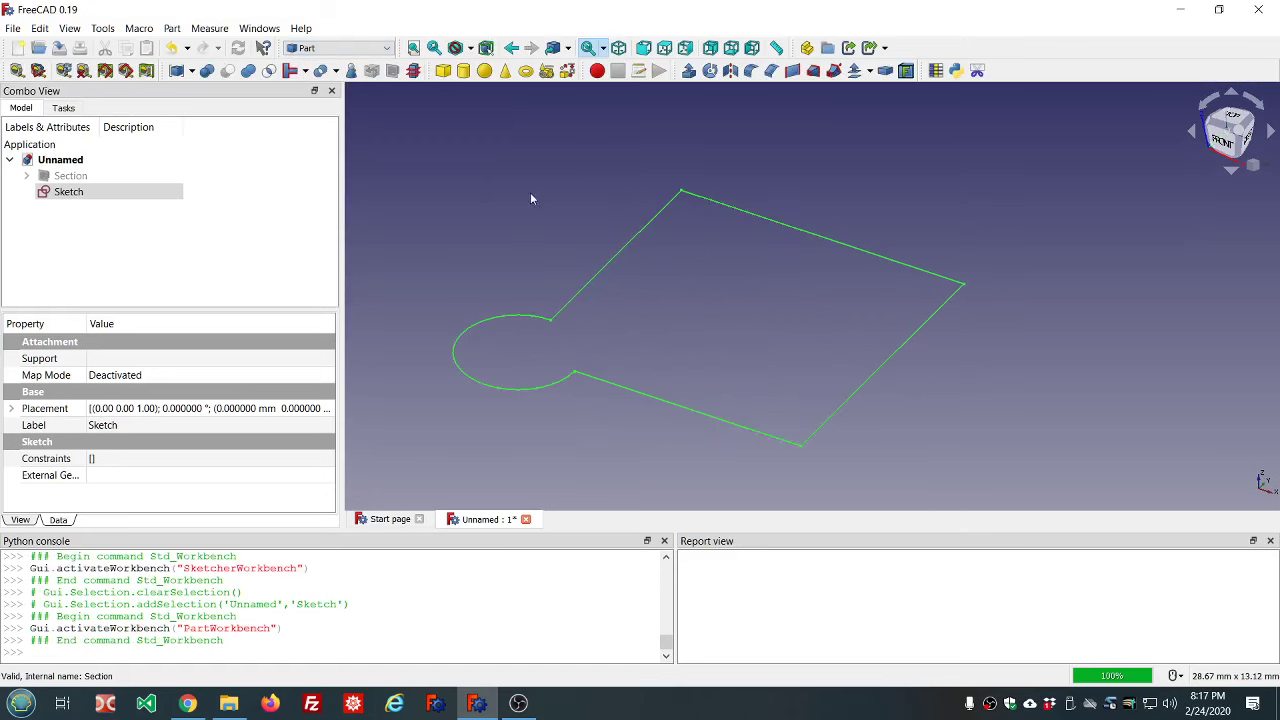
{"action": "left_click", "coordinate": [173, 29]}
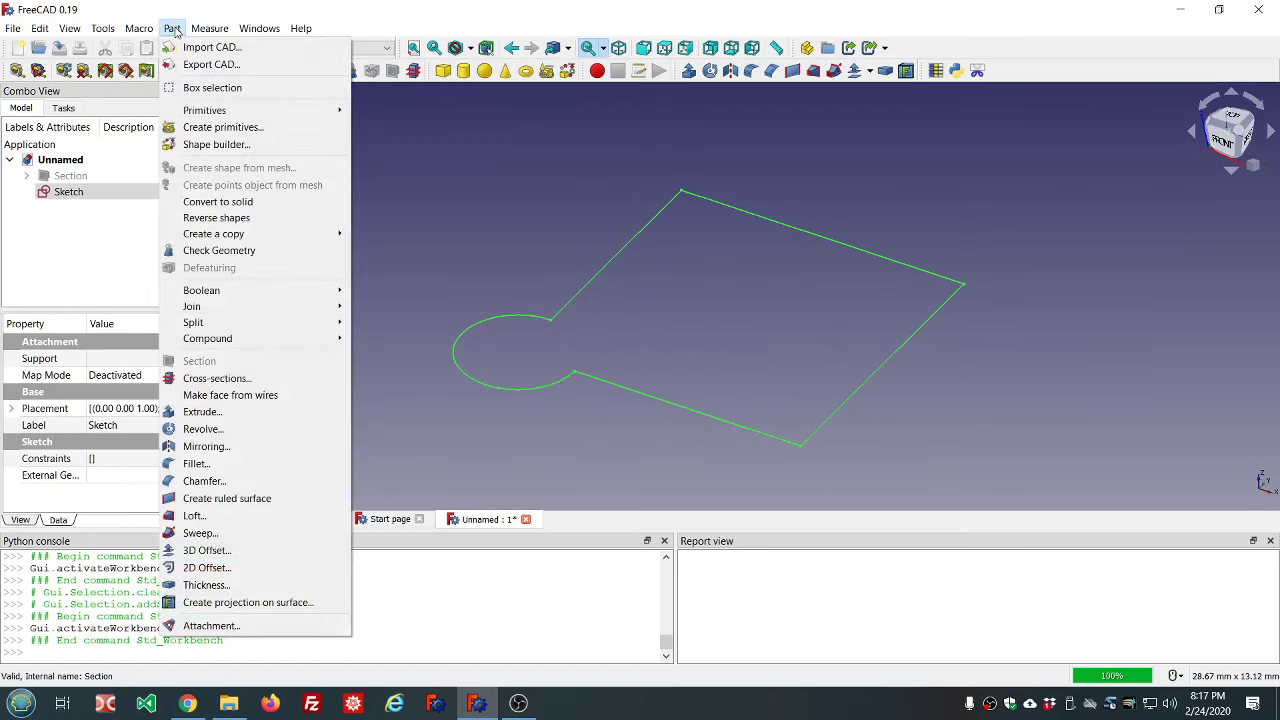
{"action": "left_click", "coordinate": [210, 250]}
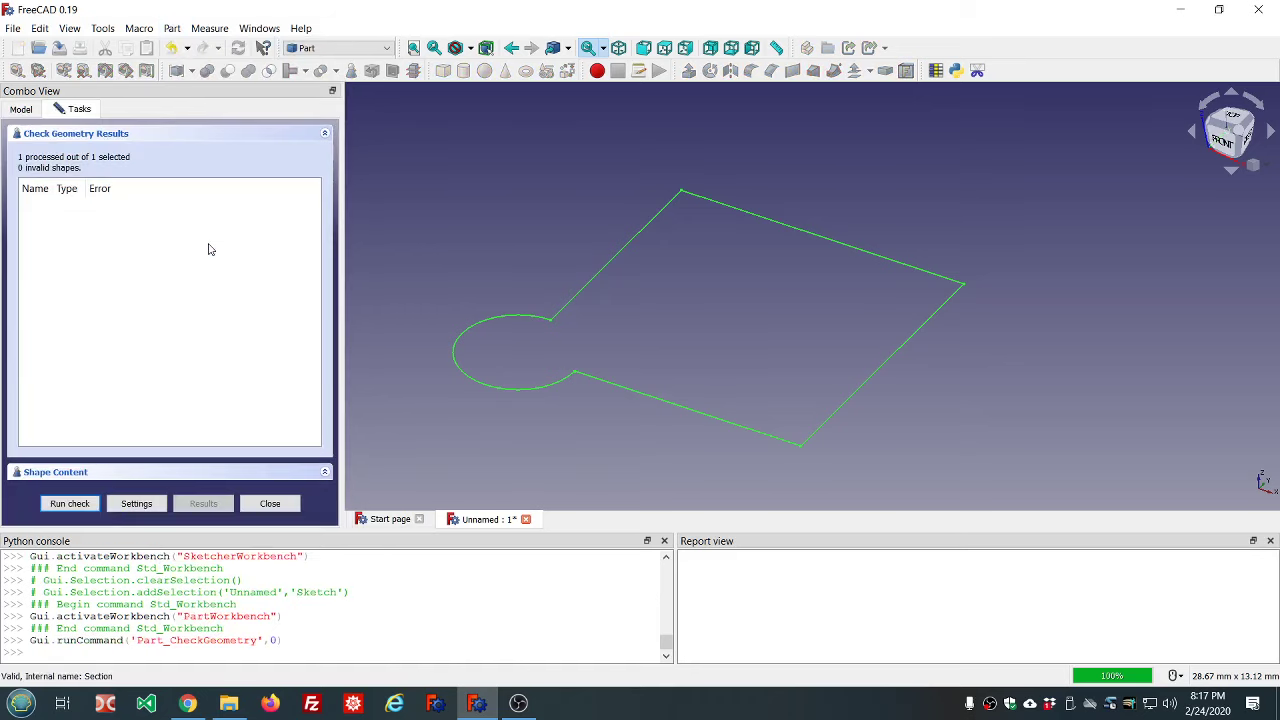
{"action": "left_click", "coordinate": [44, 472]}
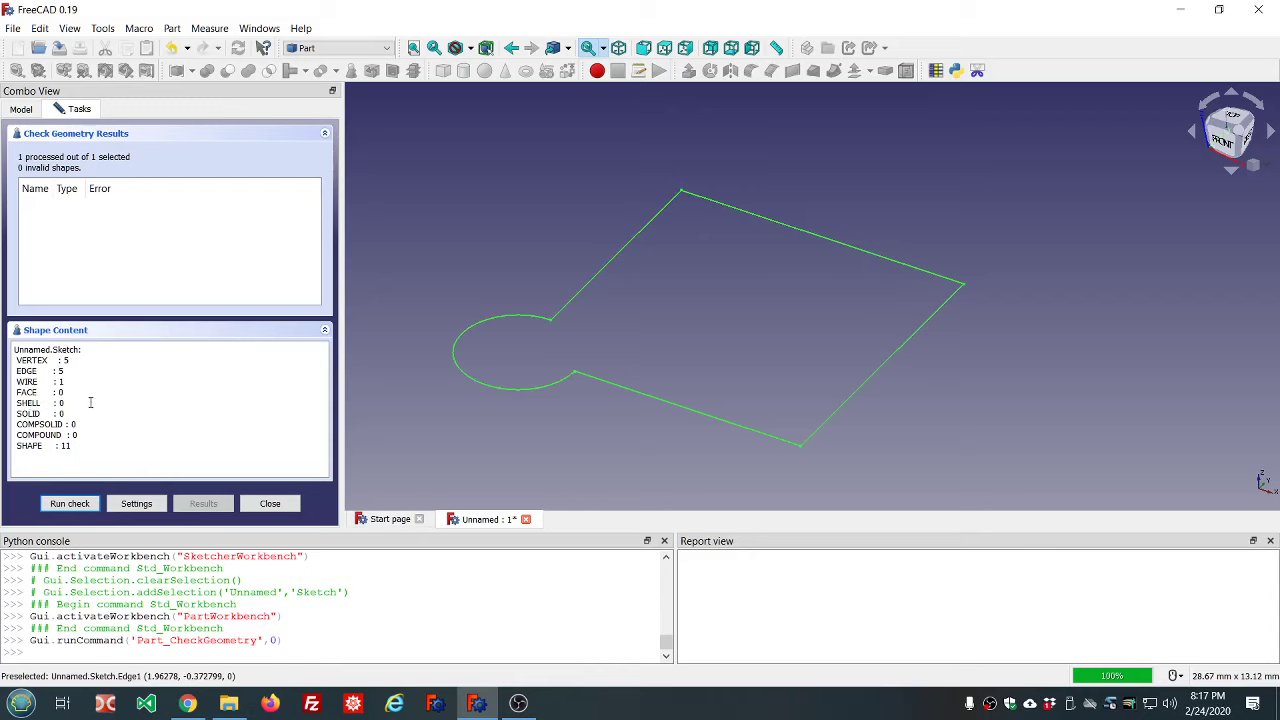
{"action": "left_click", "coordinate": [270, 504]}
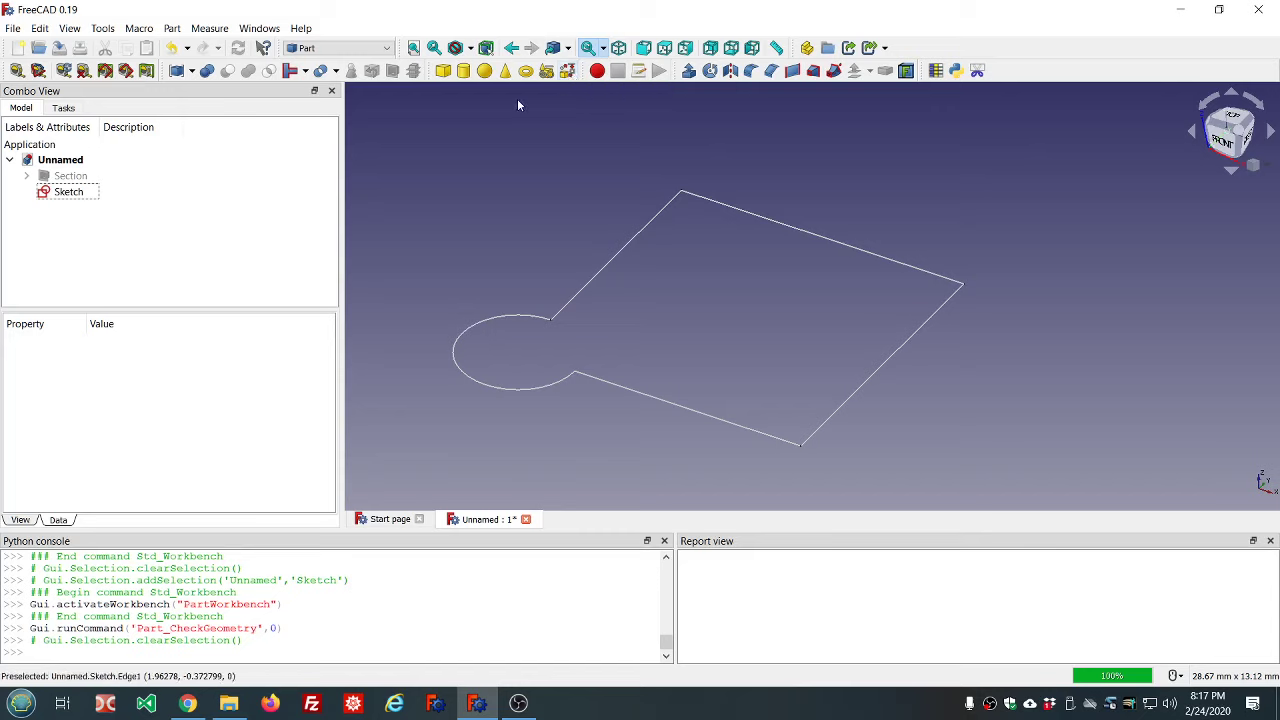
- Select the Sketch and view the document's dependency graph
{"action": "left_click", "coordinate": [63, 193]}
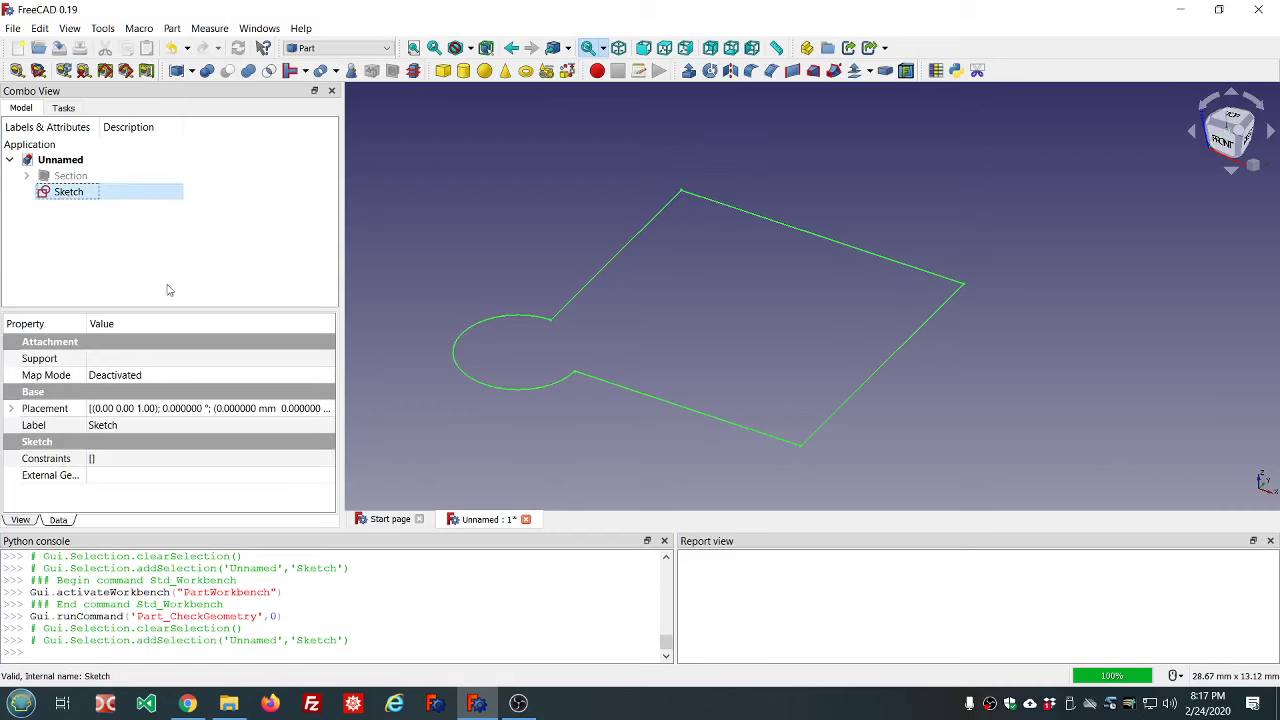
{"action": "left_click", "coordinate": [100, 30]}
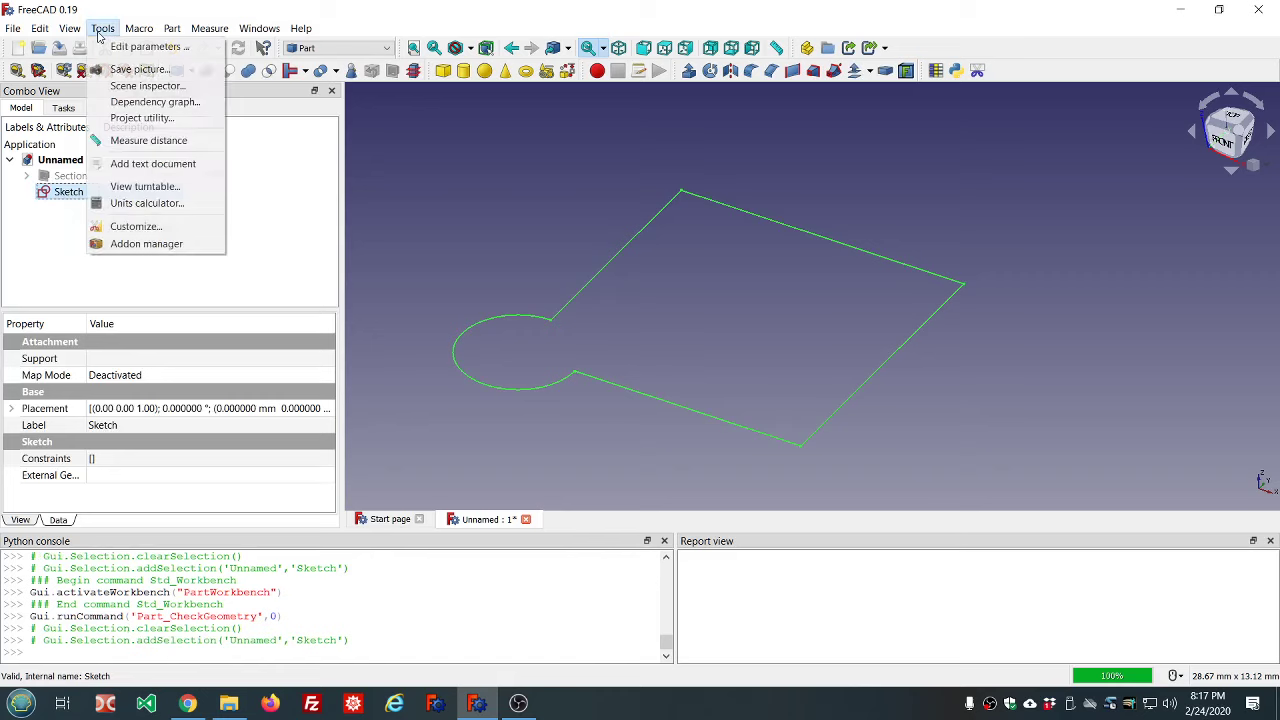
{"action": "left_click", "coordinate": [150, 102]}
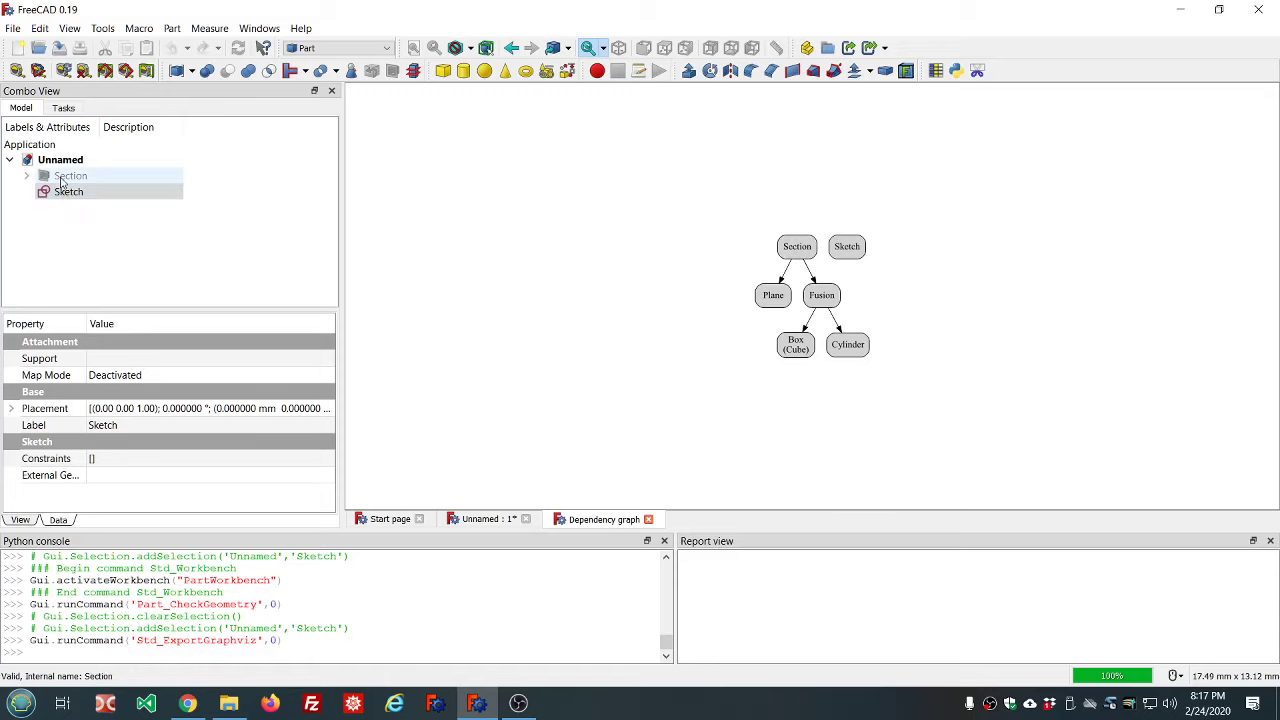
{"action": "left_click", "coordinate": [648, 519]}
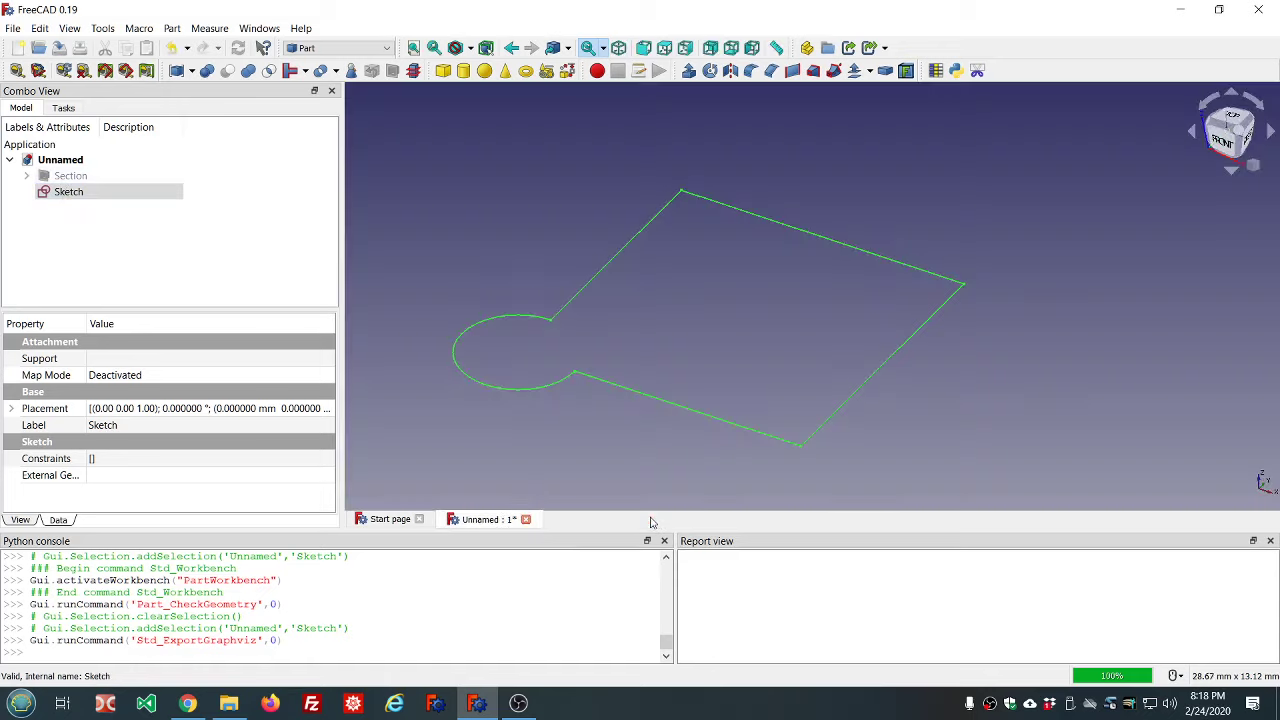
- Expand Section and Fusion, inspect the Cube, and raise the Cylinder Radius
{"action": "left_click", "coordinate": [27, 176]}
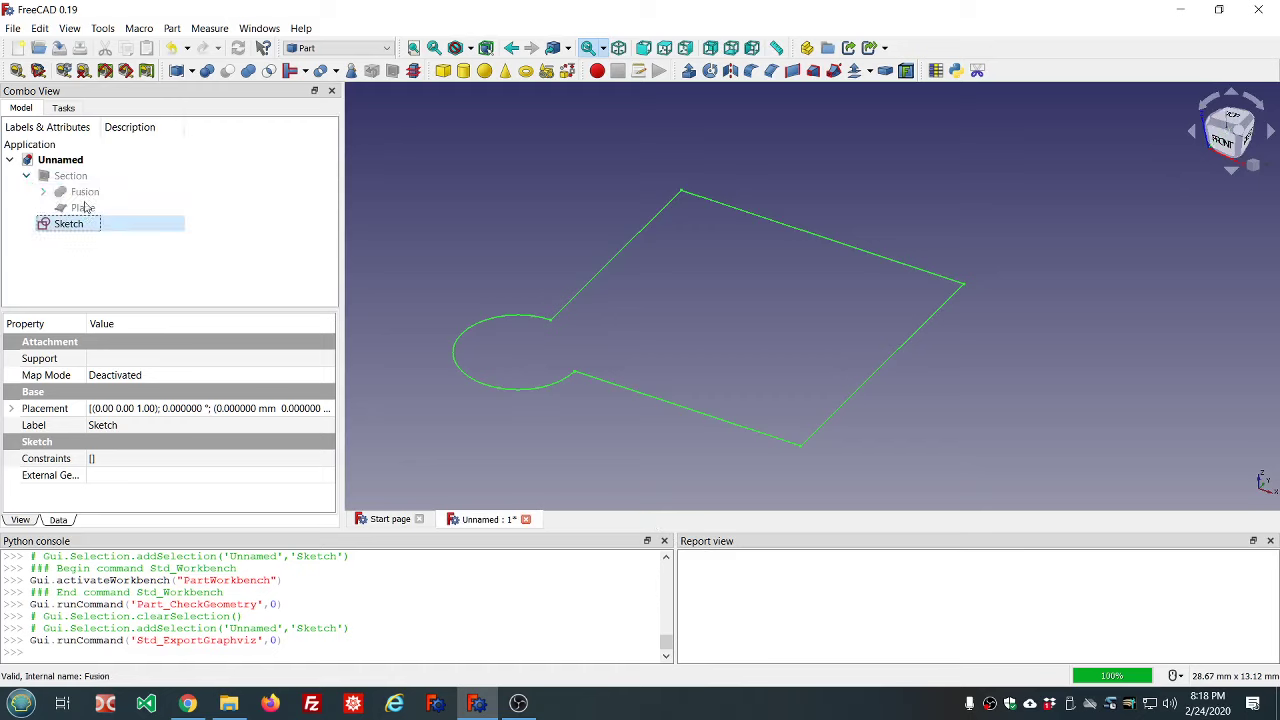
{"action": "left_click", "coordinate": [43, 192]}
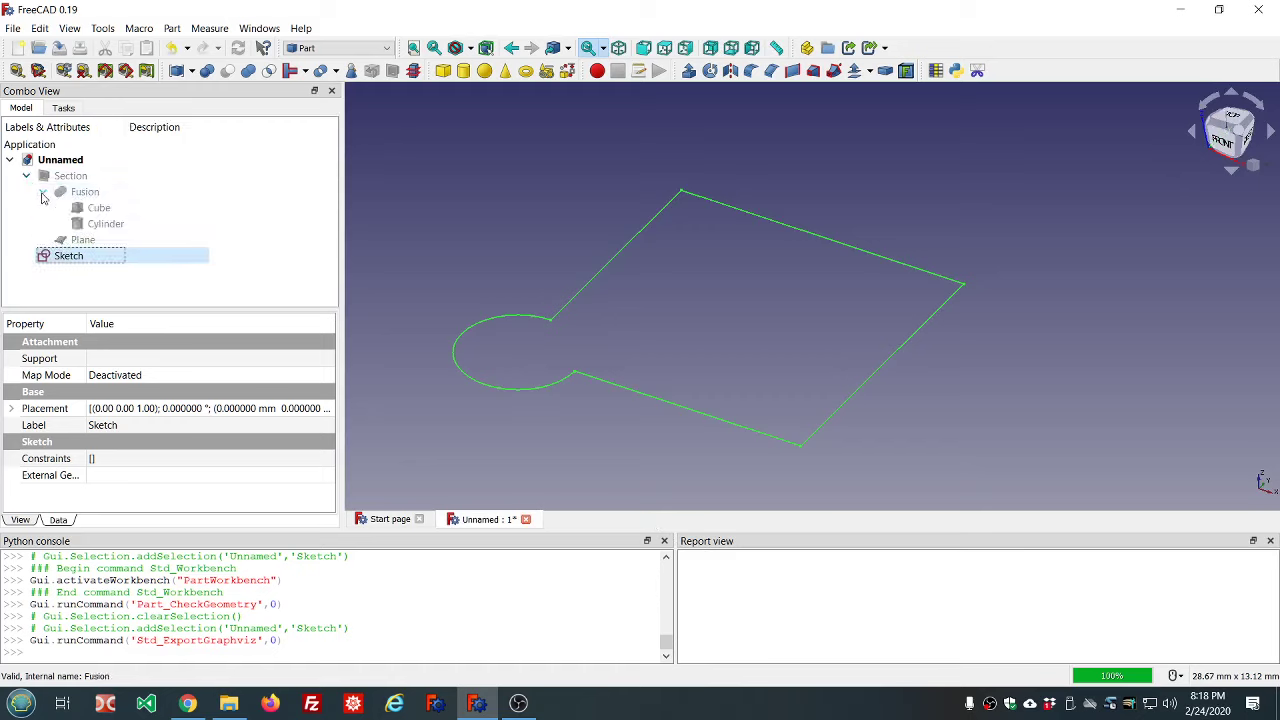
{"action": "left_click", "coordinate": [100, 209]}
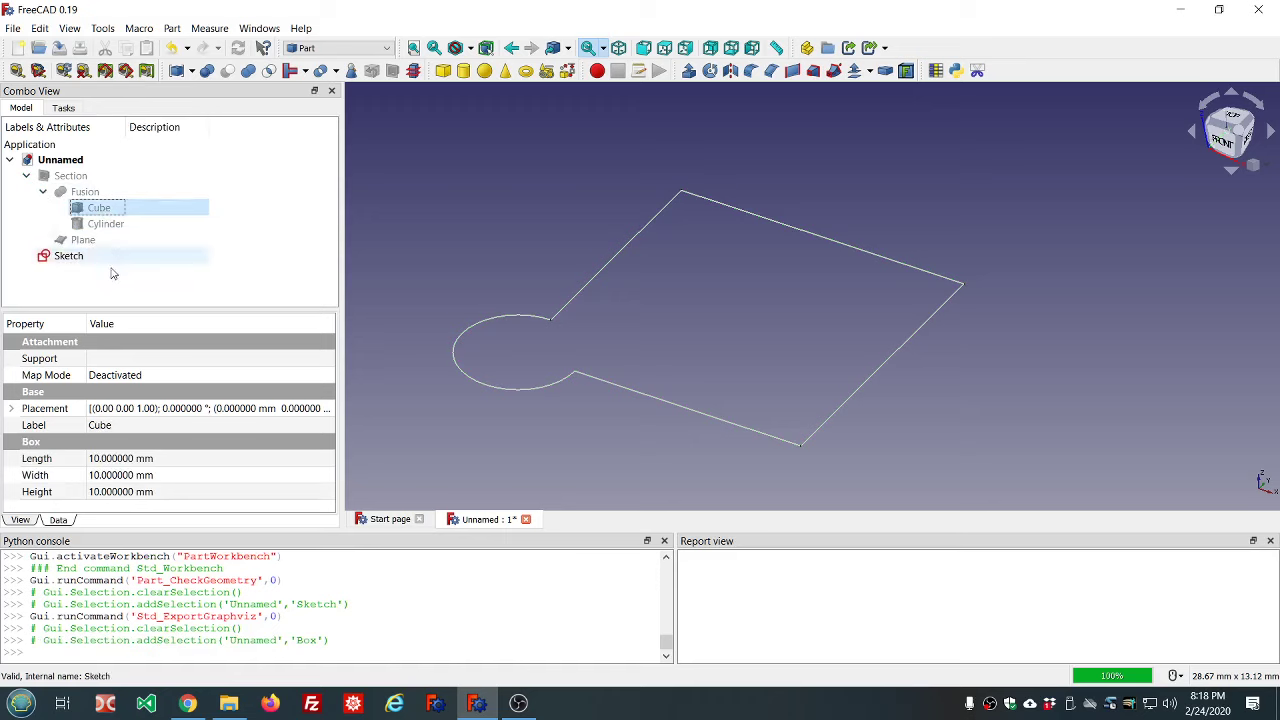
{"action": "left_click", "coordinate": [87, 225]}
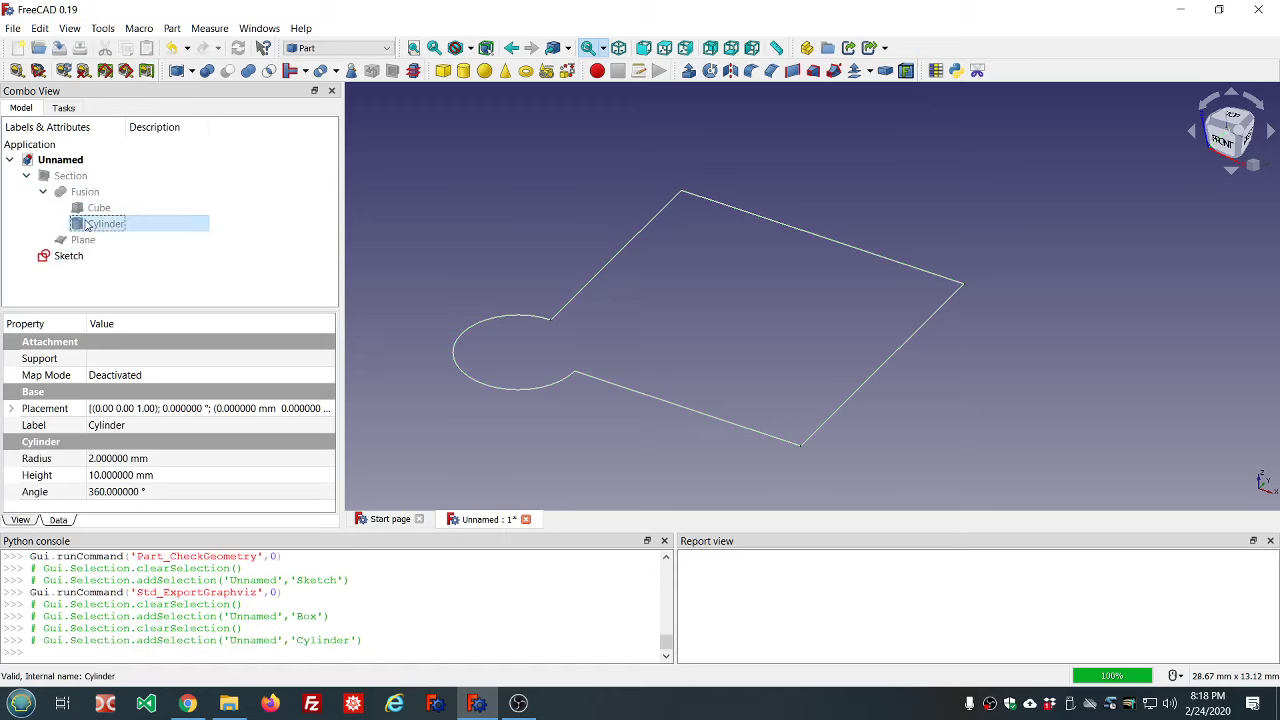
{"action": "left_click", "coordinate": [198, 458]}
{"action": "scroll", "coordinate": [198, 458], "scroll_direction": "up", "scroll_amount": 1}
{"action": "scroll", "coordinate": [198, 458], "scroll_direction": "up", "scroll_amount": 1}
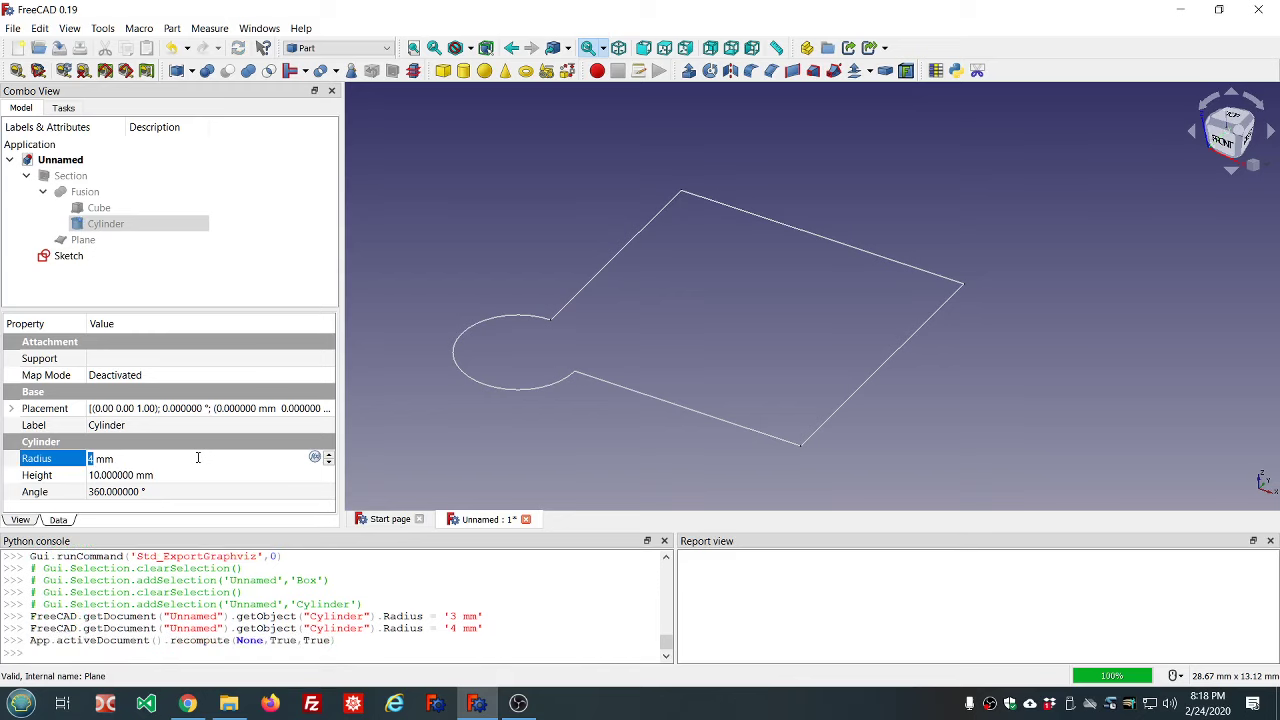
{"action": "left_click", "coordinate": [531, 218]}
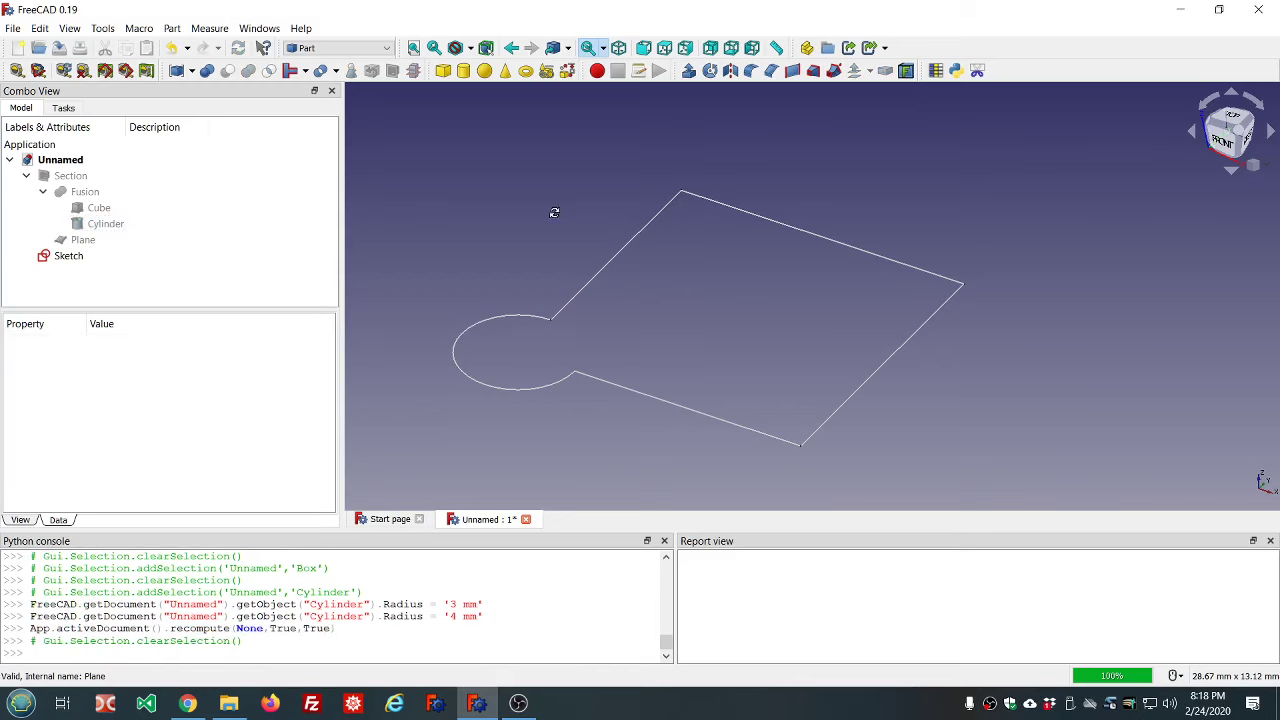
{"action": "mouse_move", "coordinate": [551, 211]}
{"action": "middle_mouse_down"}
{"action": "mouse_move", "coordinate": [571, 247]}
{"action": "mouse_move", "coordinate": [575, 229]}
{"action": "mouse_move", "coordinate": [621, 346]}
{"action": "mouse_move", "coordinate": [588, 271]}
{"action": "mouse_move", "coordinate": [608, 244]}
{"action": "middle_mouse_up"}
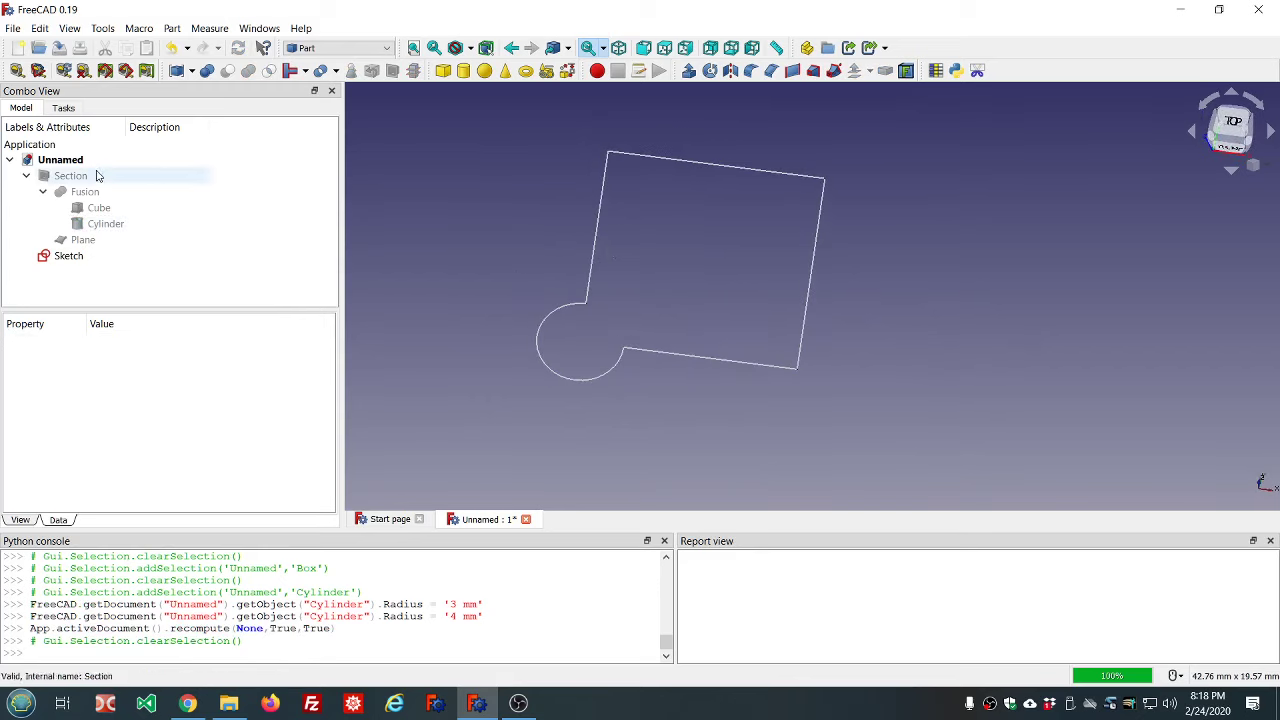
- Try another value for the Cylinder Radius, then clear the selection
{"action": "left_click", "coordinate": [101, 225]}
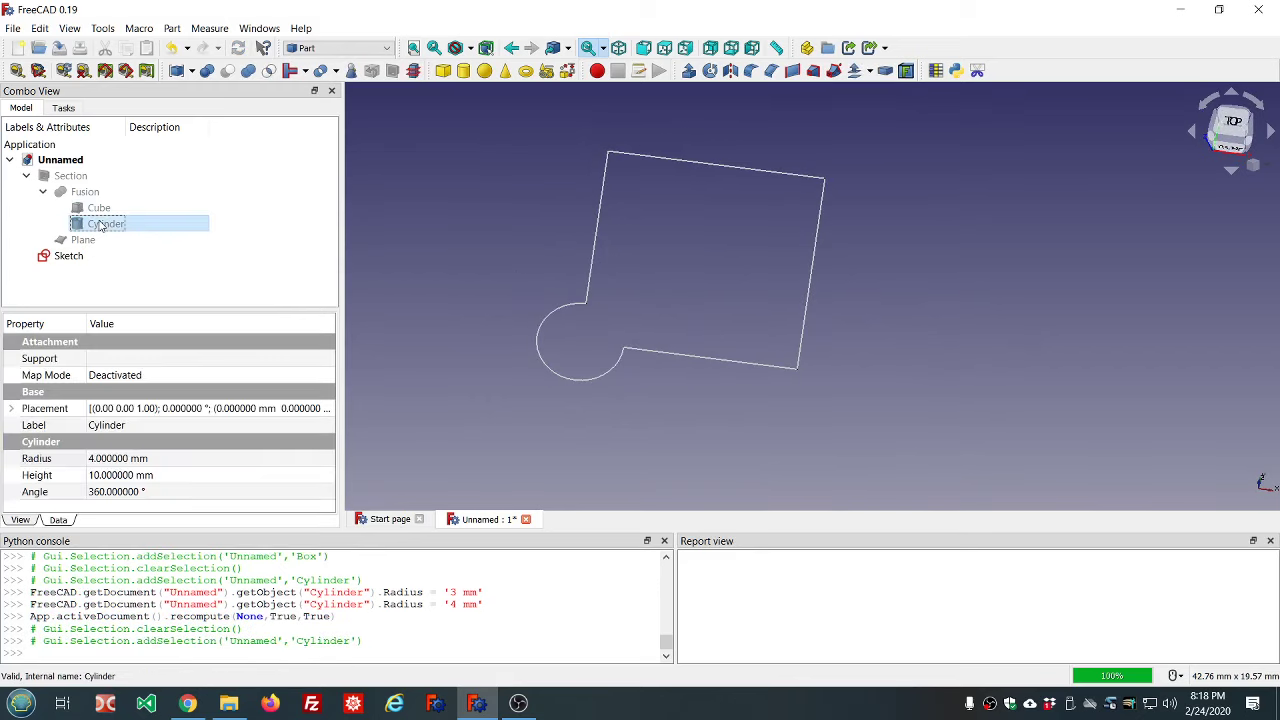
{"action": "left_click", "coordinate": [161, 459]}
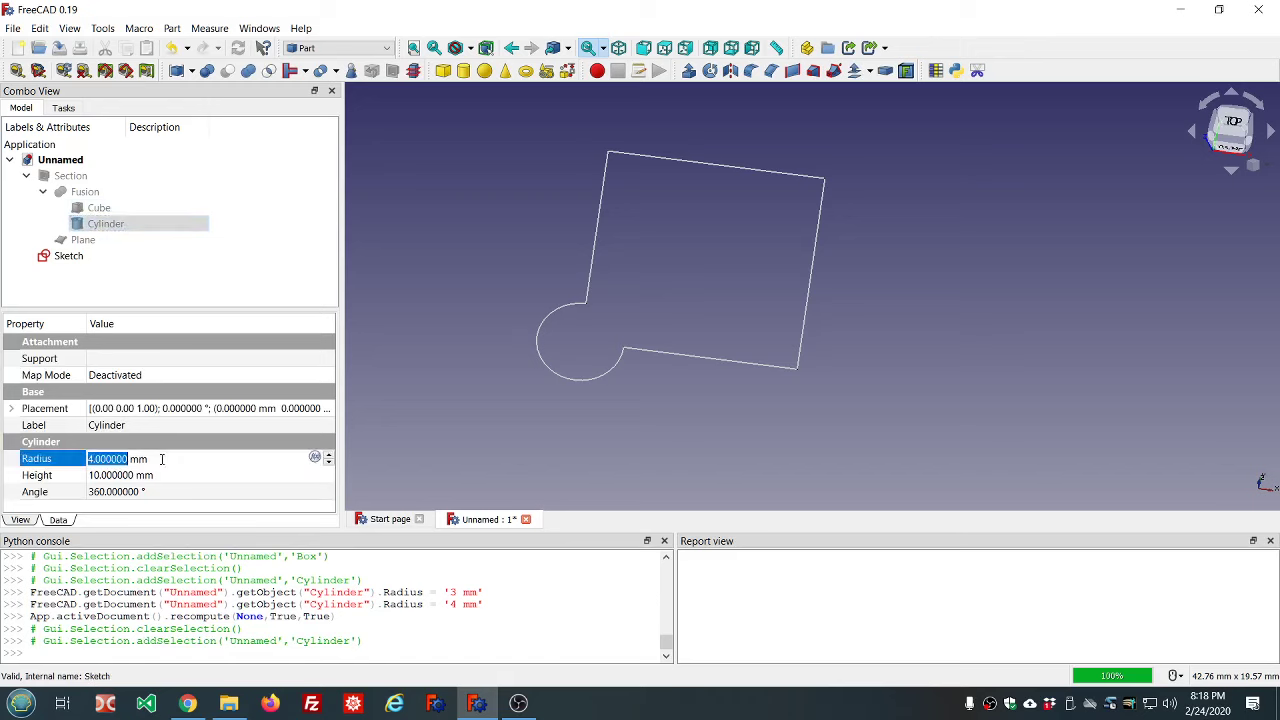
{"action": "scroll", "coordinate": [161, 459], "scroll_direction": "up", "scroll_amount": 2}
{"action": "scroll", "coordinate": [161, 459], "scroll_direction": "up", "scroll_amount": 1}
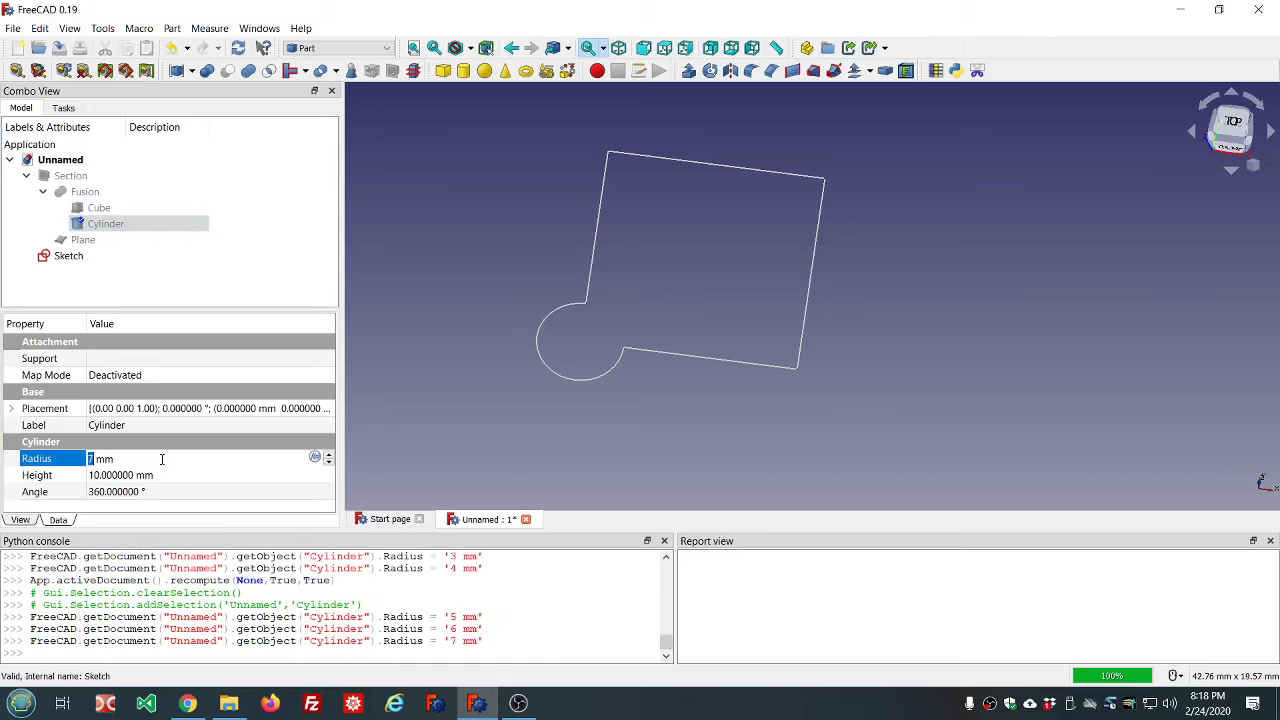
{"action": "left_click", "coordinate": [257, 153]}
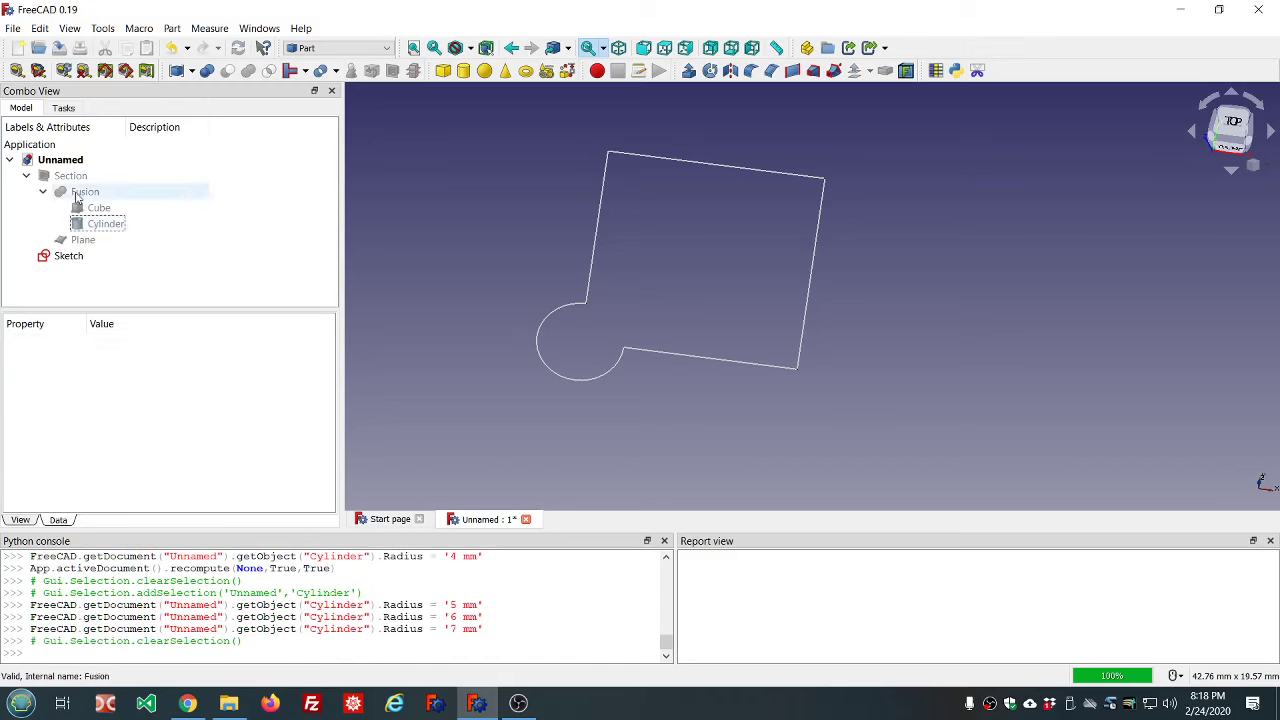
- Hide the Sketch and show the Section outline
{"action": "left_click", "coordinate": [60, 256]}
{"action": "key", "text": "space"}
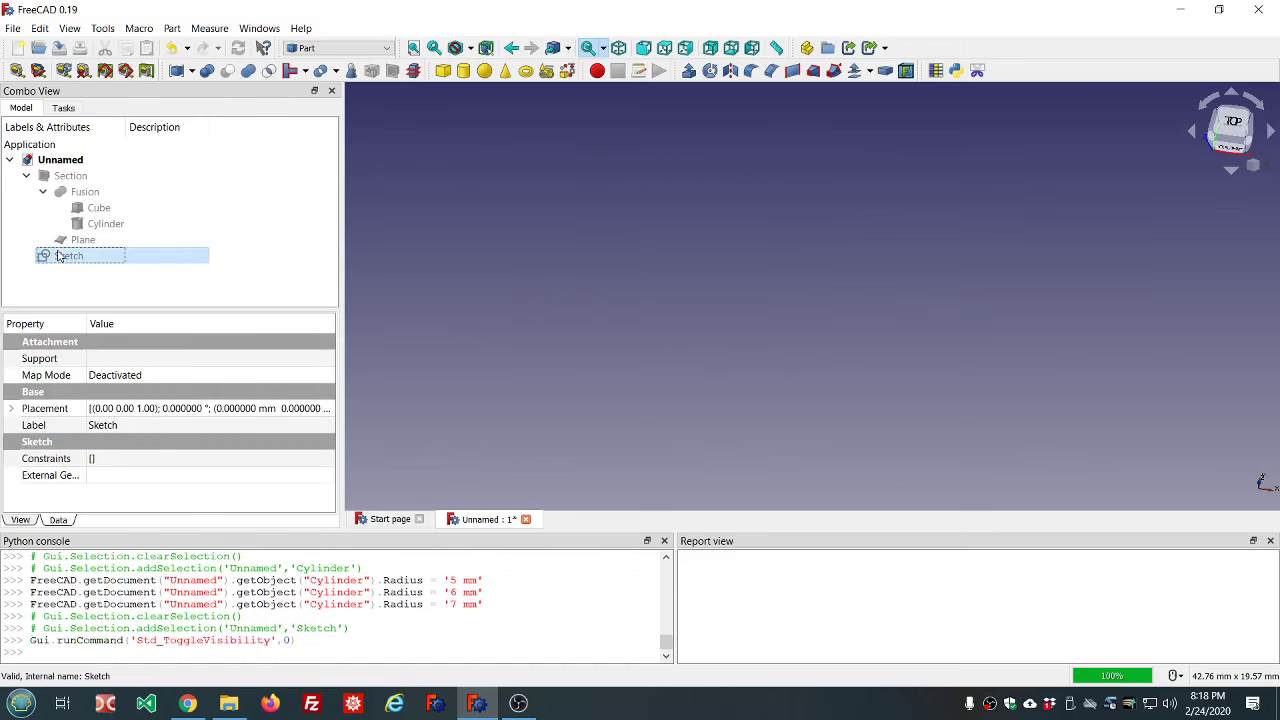
{"action": "left_click", "coordinate": [90, 177]}
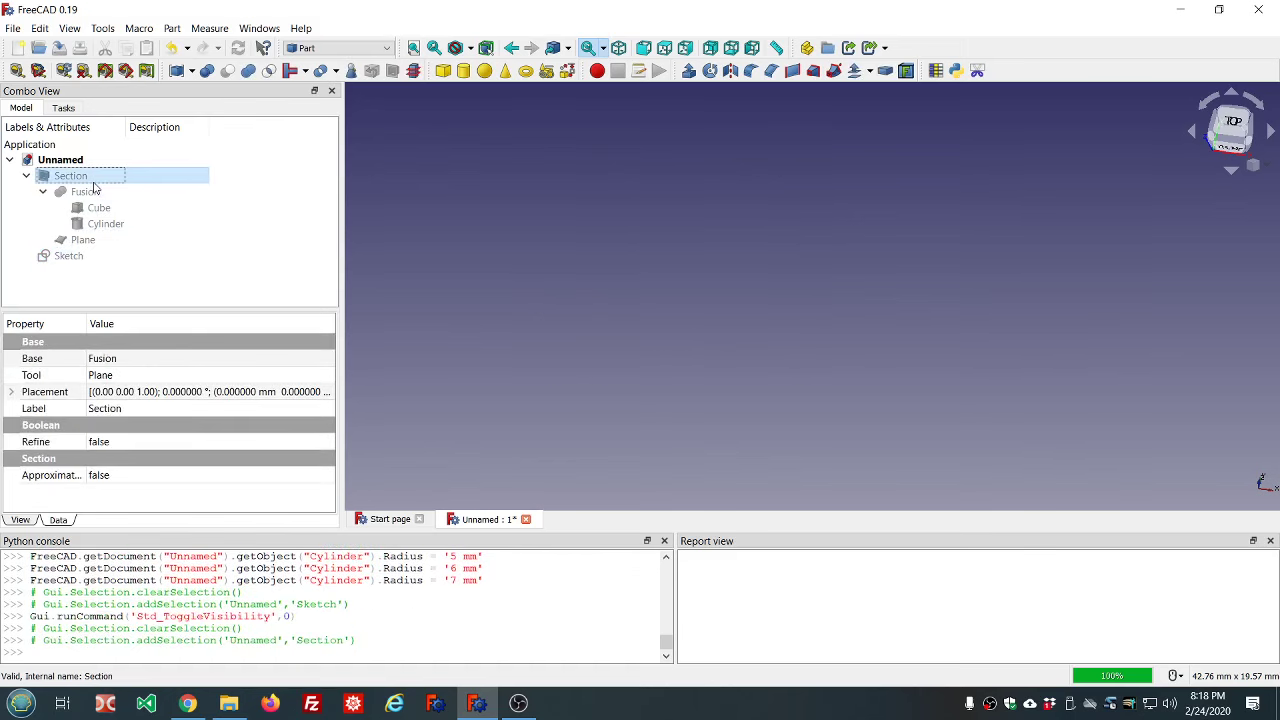
{"action": "key", "text": "space"}
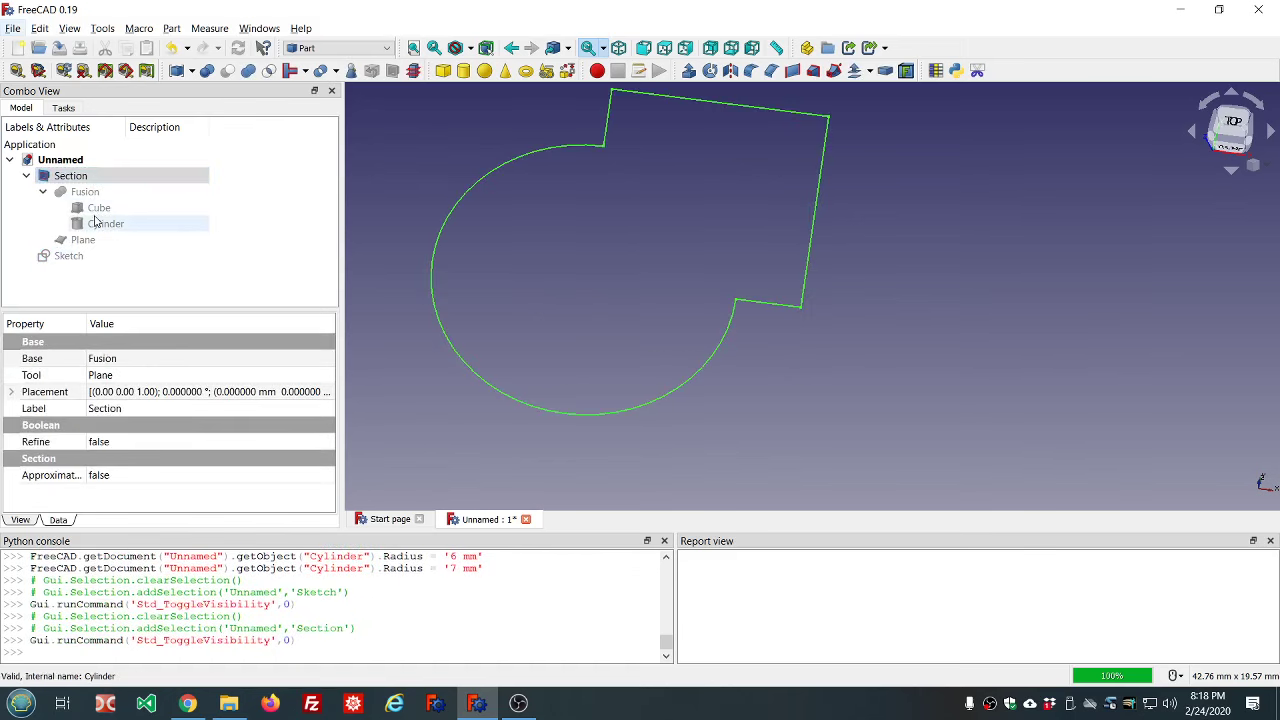
- Set the Cylinder Radius back to 4 mm
{"action": "left_click", "coordinate": [95, 222]}
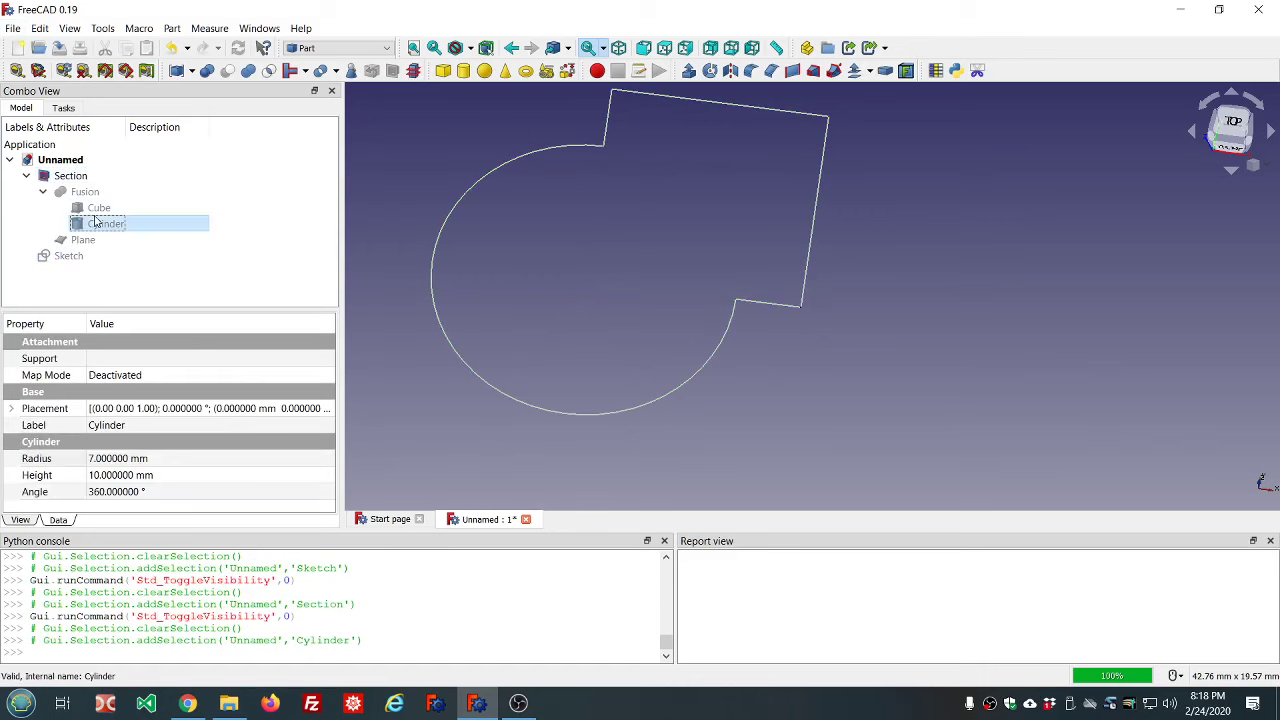
{"action": "left_click", "coordinate": [211, 463]}
{"action": "scroll", "coordinate": [212, 460], "scroll_direction": "down", "scroll_amount": 5}
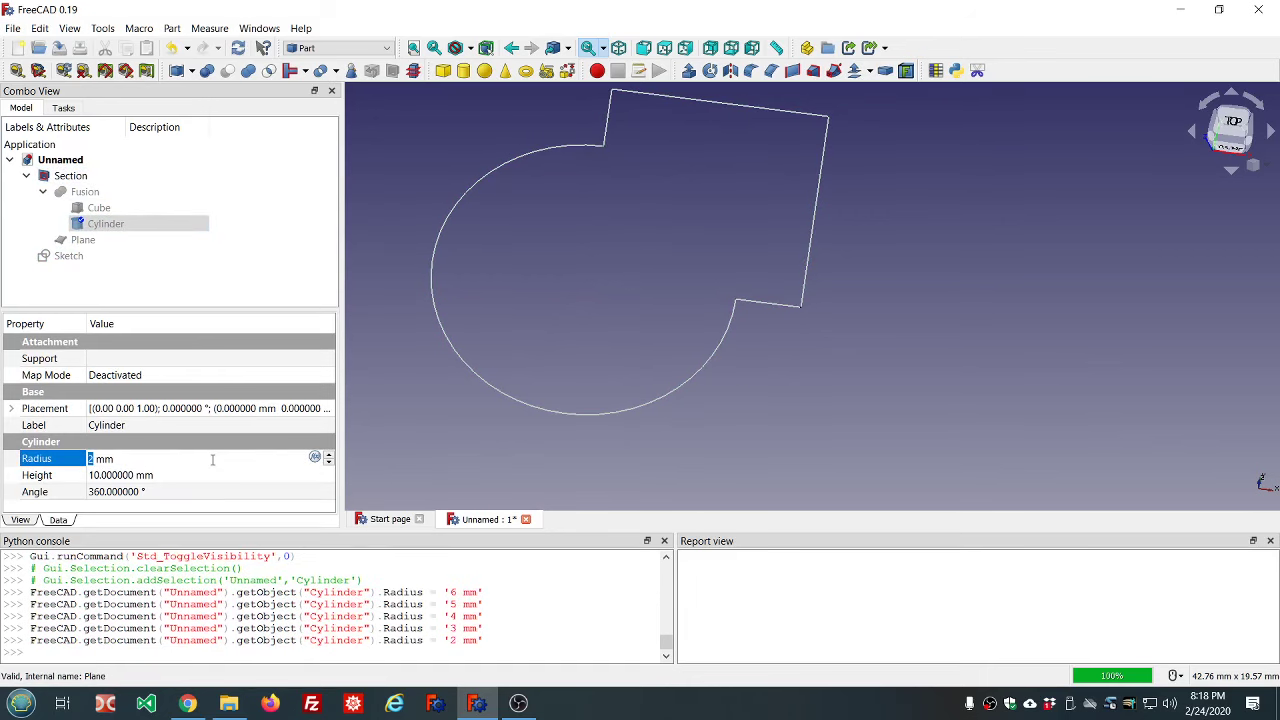
{"action": "scroll", "coordinate": [212, 460], "scroll_direction": "up", "scroll_amount": 2}
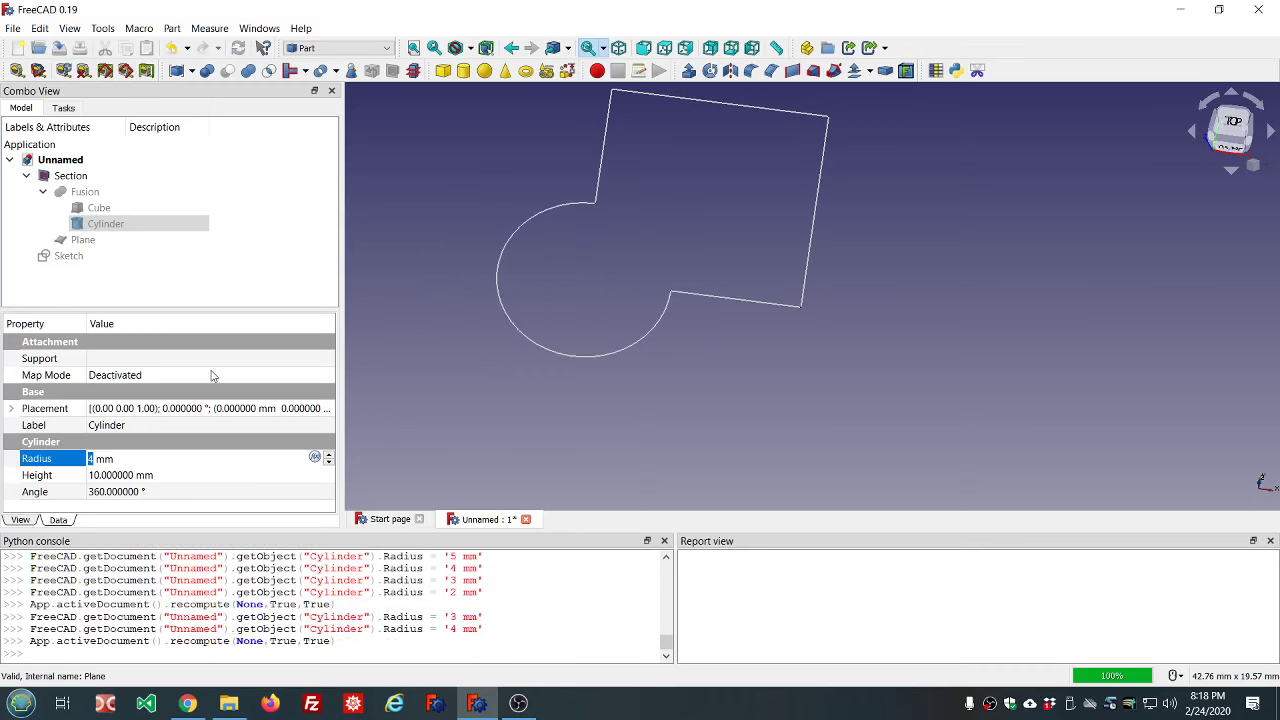
- Toggle Sketch and Section visibility to compare, ending with only the Section showing
{"action": "left_click", "coordinate": [40, 259]}
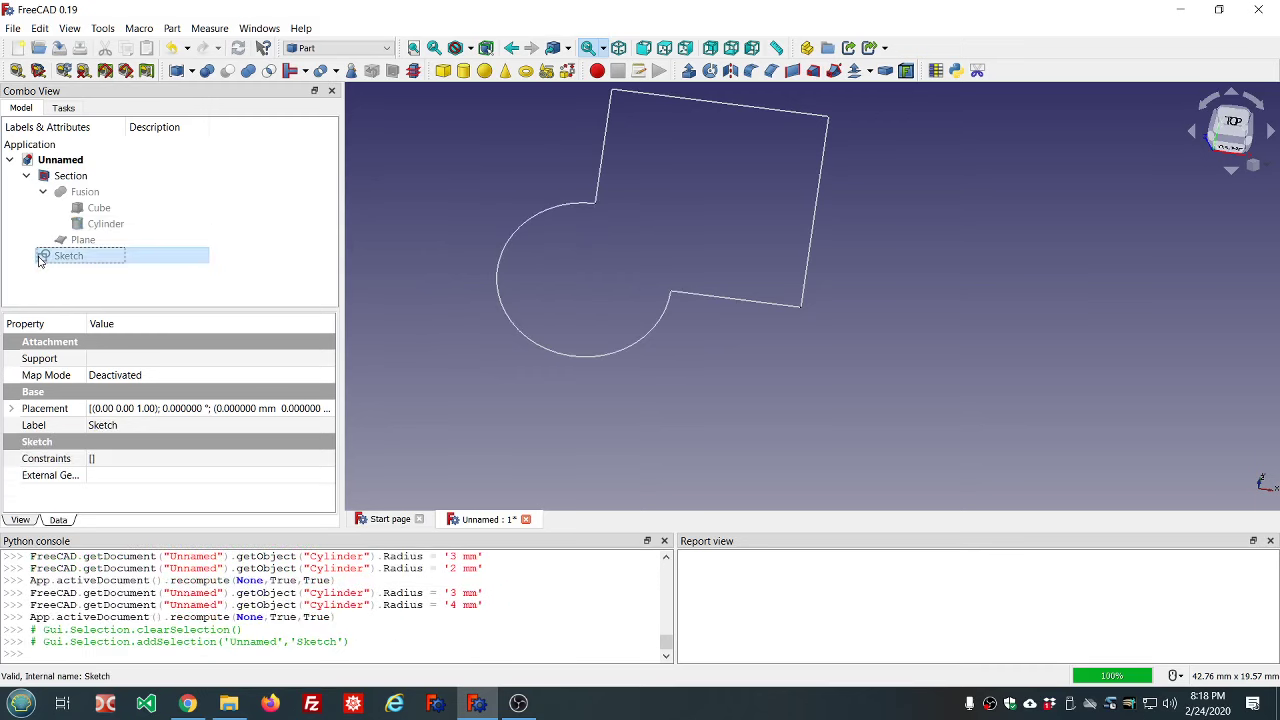
{"action": "key", "text": "space"}
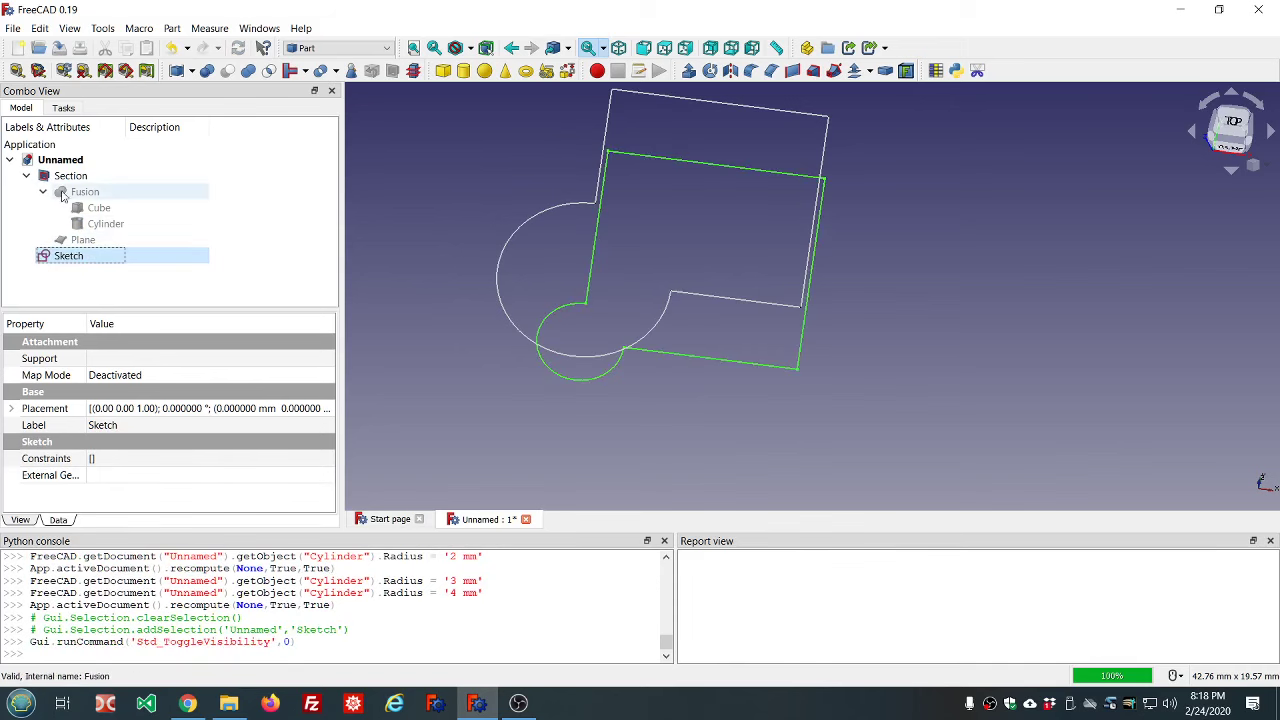
{"action": "left_click", "coordinate": [71, 178]}
{"action": "key", "text": "space"}
{"action": "key", "text": "space"}
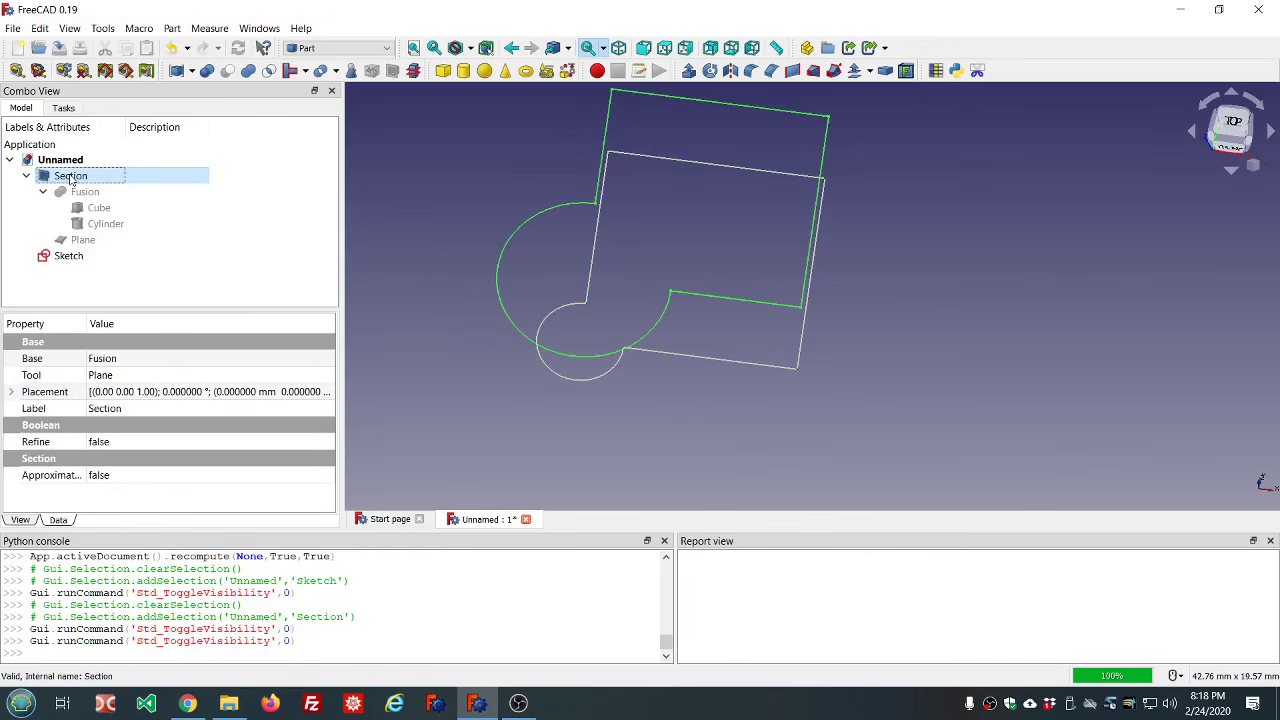
{"action": "left_click", "coordinate": [65, 256]}
{"action": "key", "text": "space"}
{"action": "scroll", "coordinate": [530, 213], "scroll_direction": "down", "scroll_amount": 1}
{"action": "scroll", "coordinate": [548, 132], "scroll_direction": "down", "scroll_amount": 1}
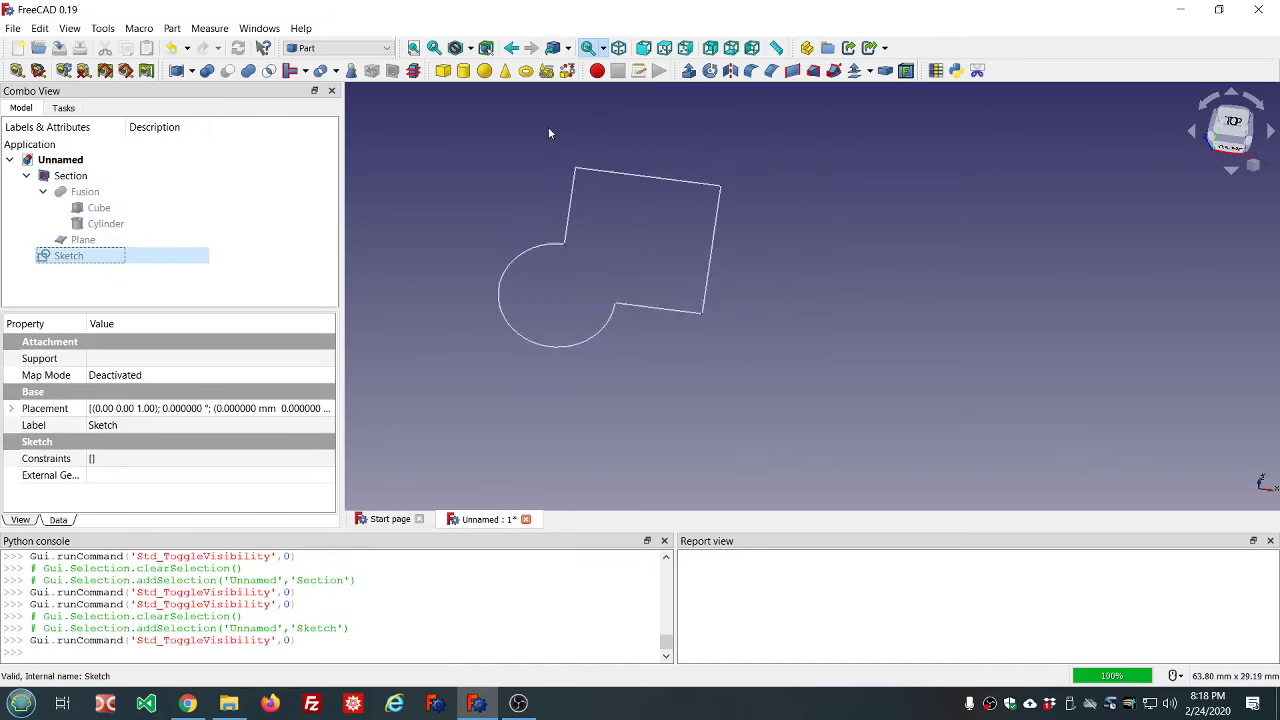
- Use Shape builder's Face from edges on the arc and four square edges, with Planar ticked
{"action": "left_click", "coordinate": [567, 71]}
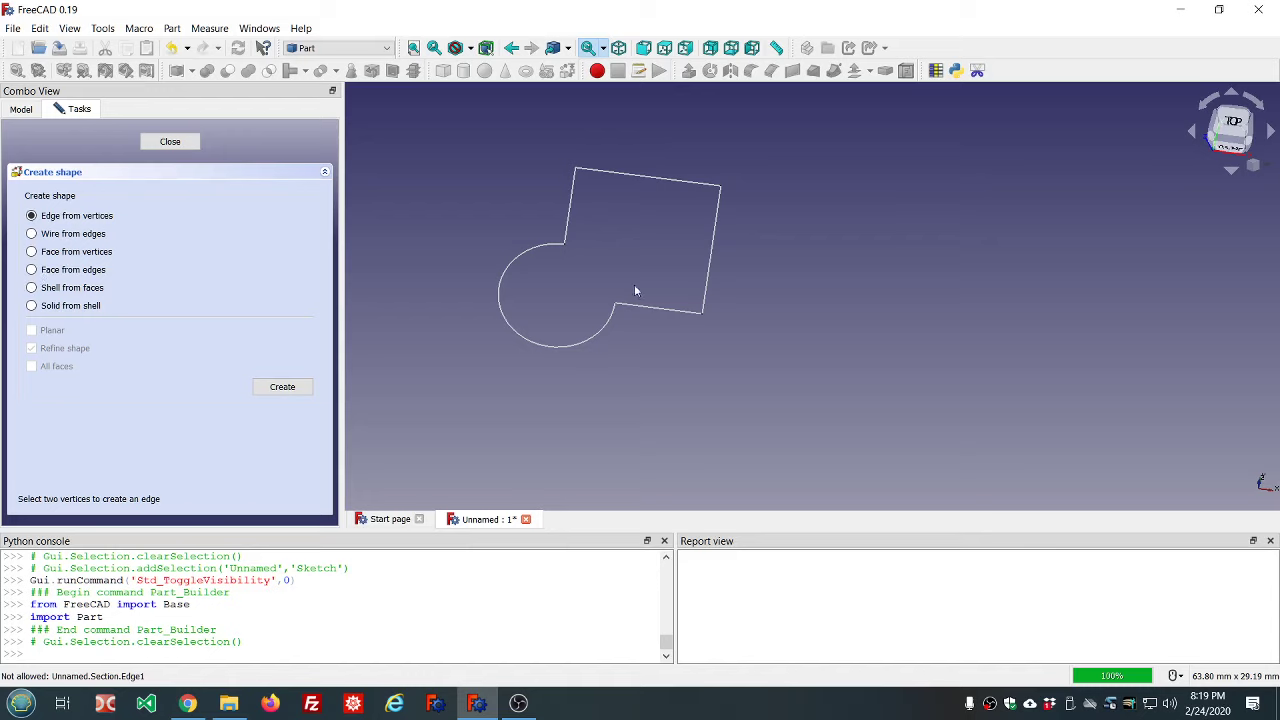
{"action": "left_click", "coordinate": [32, 270]}
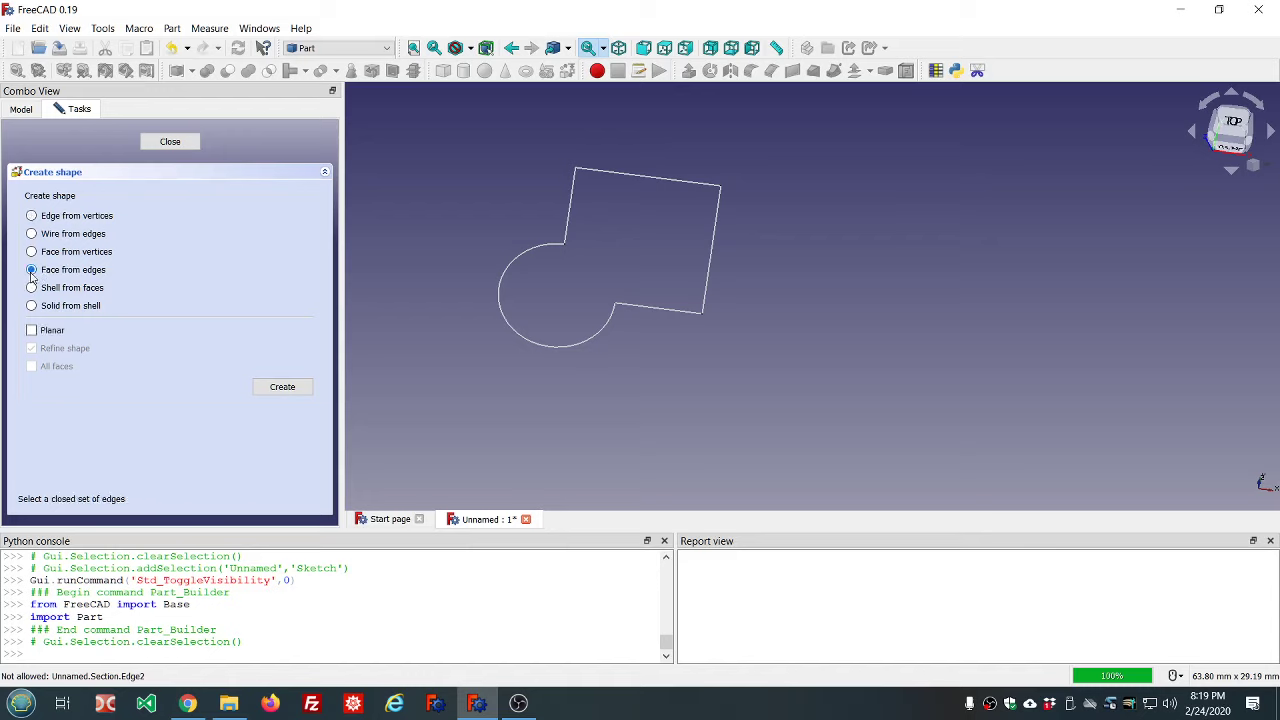
{"action": "left_click", "coordinate": [514, 334]}
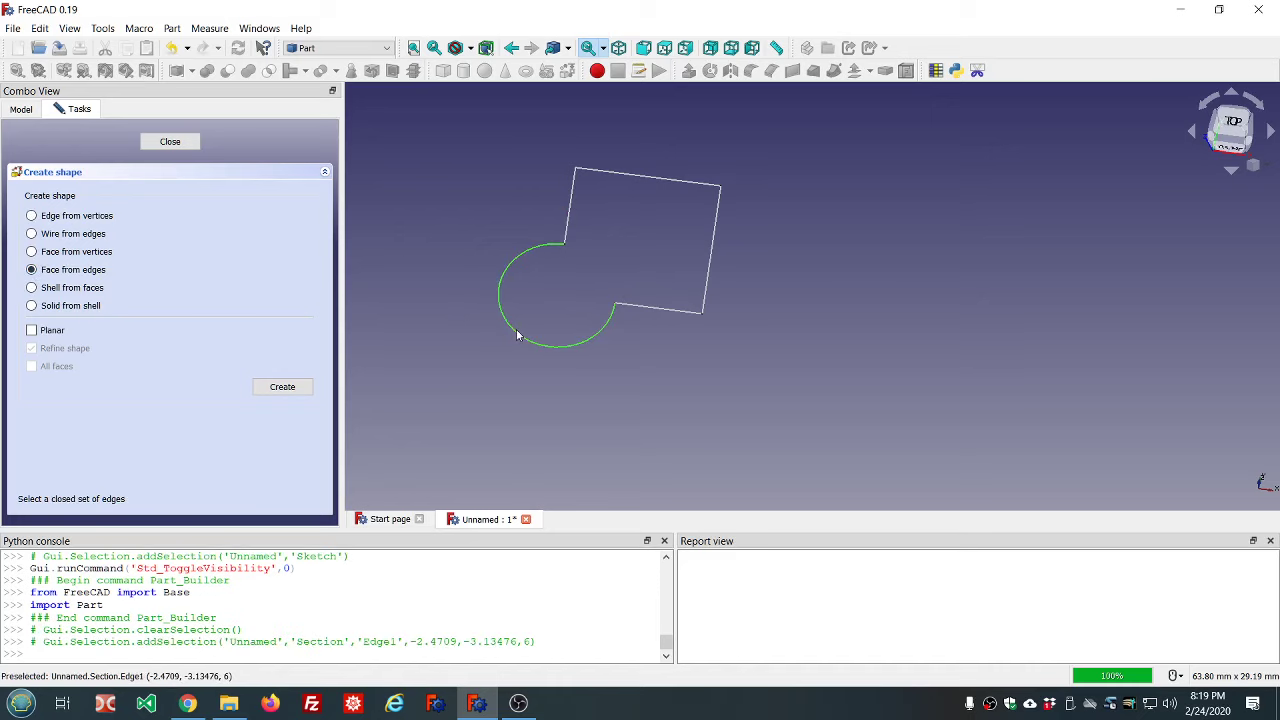
{"action": "left_click", "coordinate": [573, 193]}
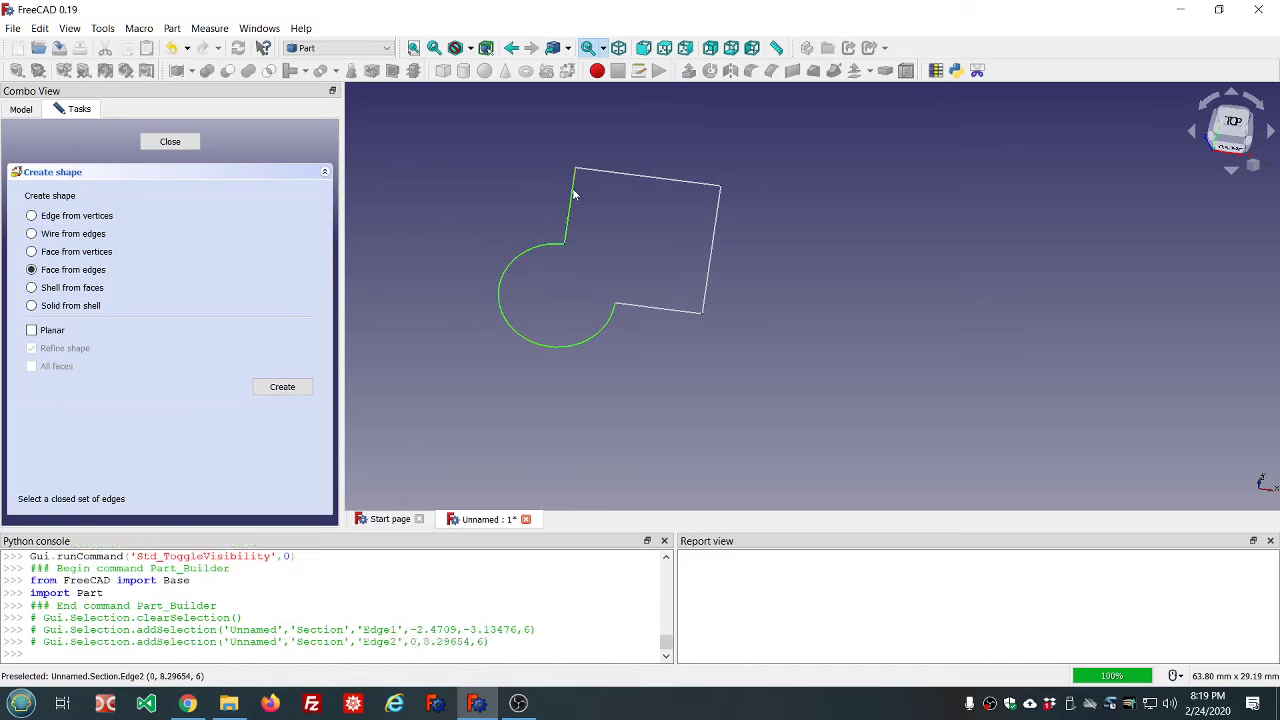
{"action": "left_click", "coordinate": [625, 182]}
{"action": "left_click", "coordinate": [712, 226]}
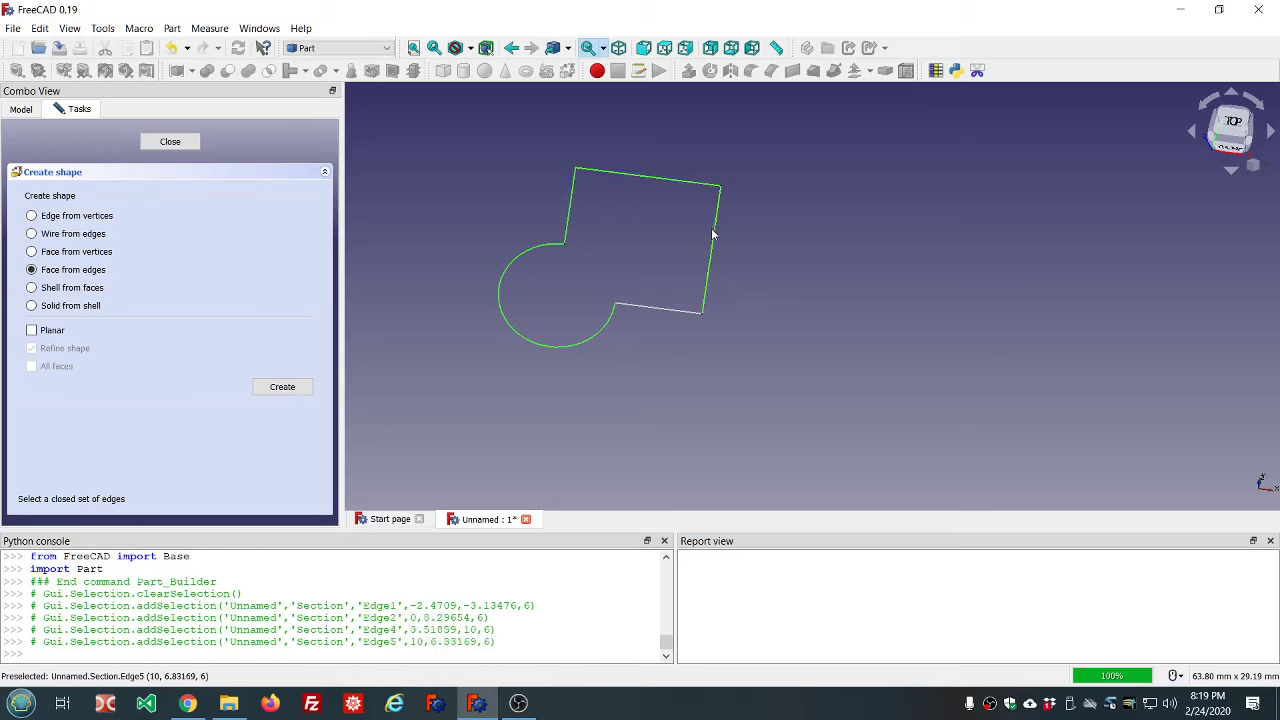
{"action": "left_click", "coordinate": [663, 308]}
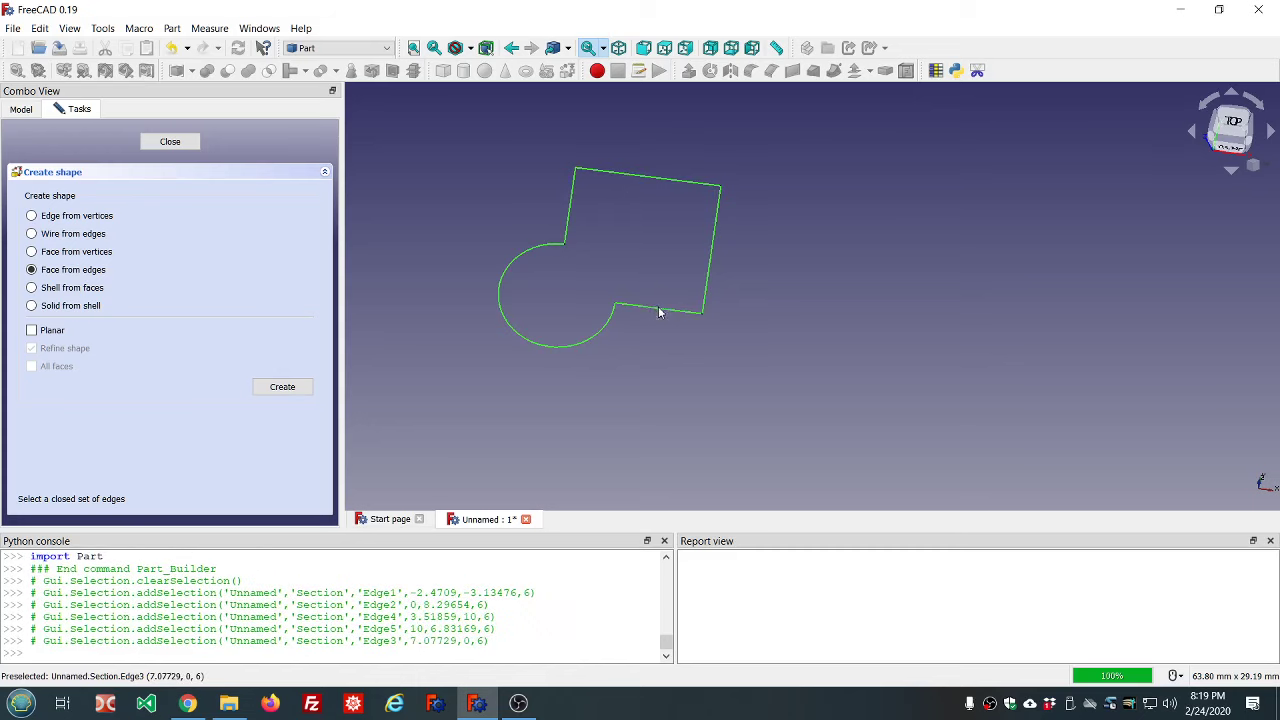
{"action": "left_click", "coordinate": [31, 330]}
{"action": "left_click", "coordinate": [303, 391]}
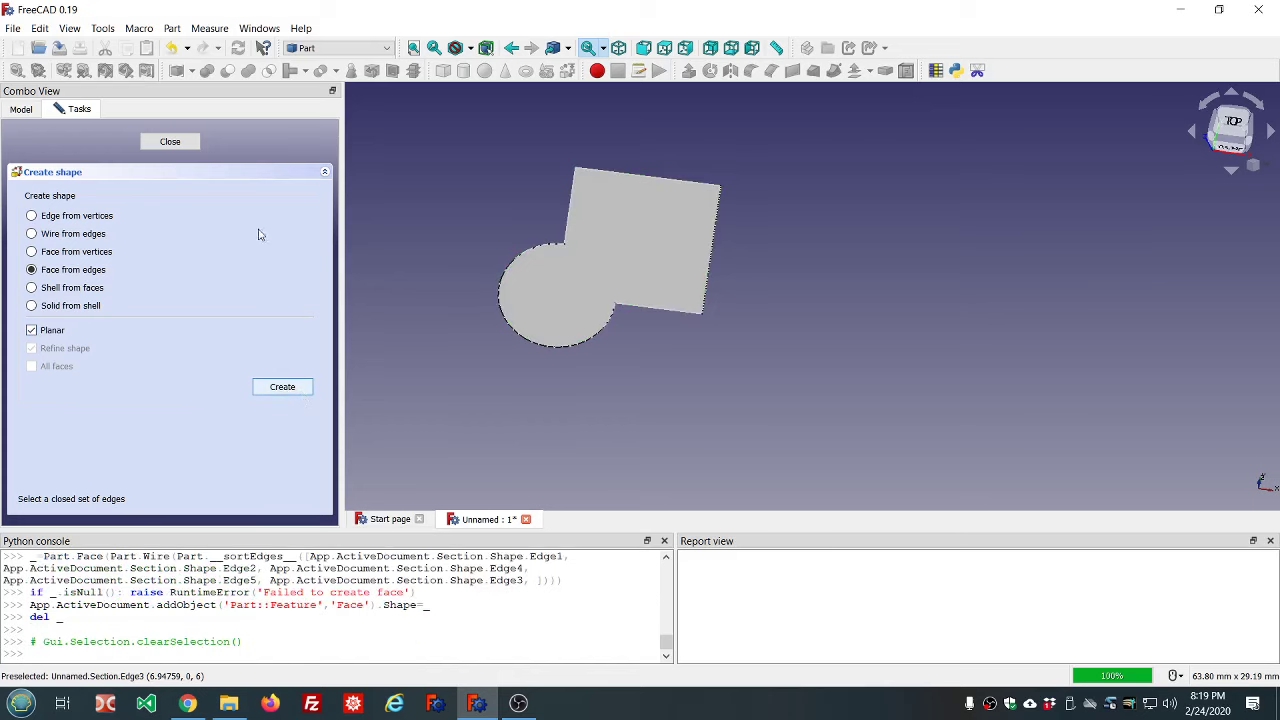
{"action": "left_click", "coordinate": [170, 142]}
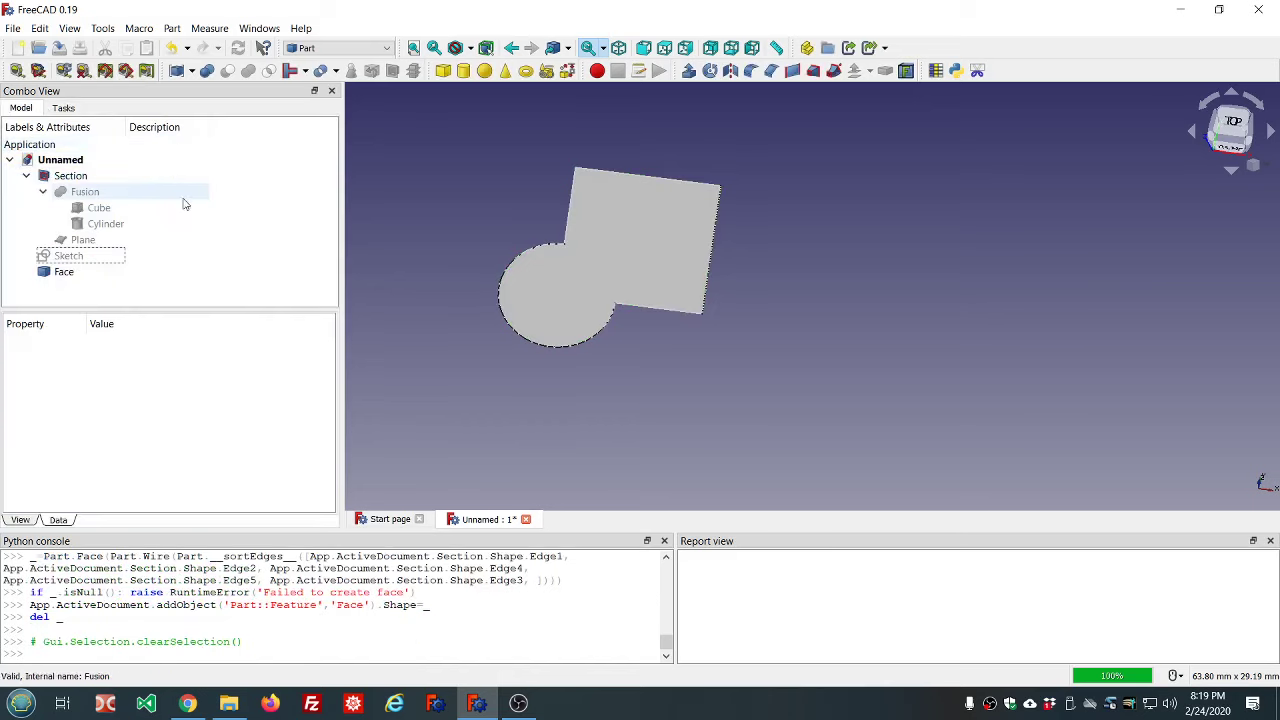
- Set the Cylinder Radius to 5 mm, then orbit the view and select the Face
{"action": "left_click", "coordinate": [537, 397]}
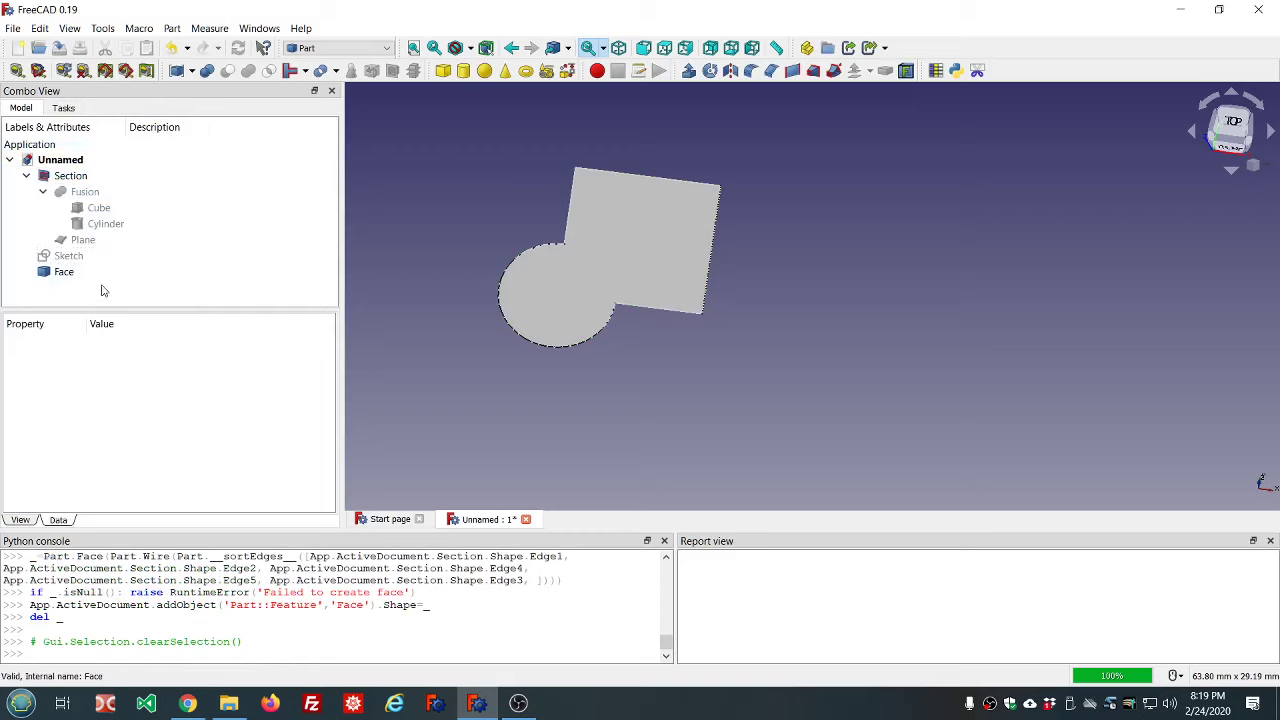
{"action": "left_click", "coordinate": [67, 175]}
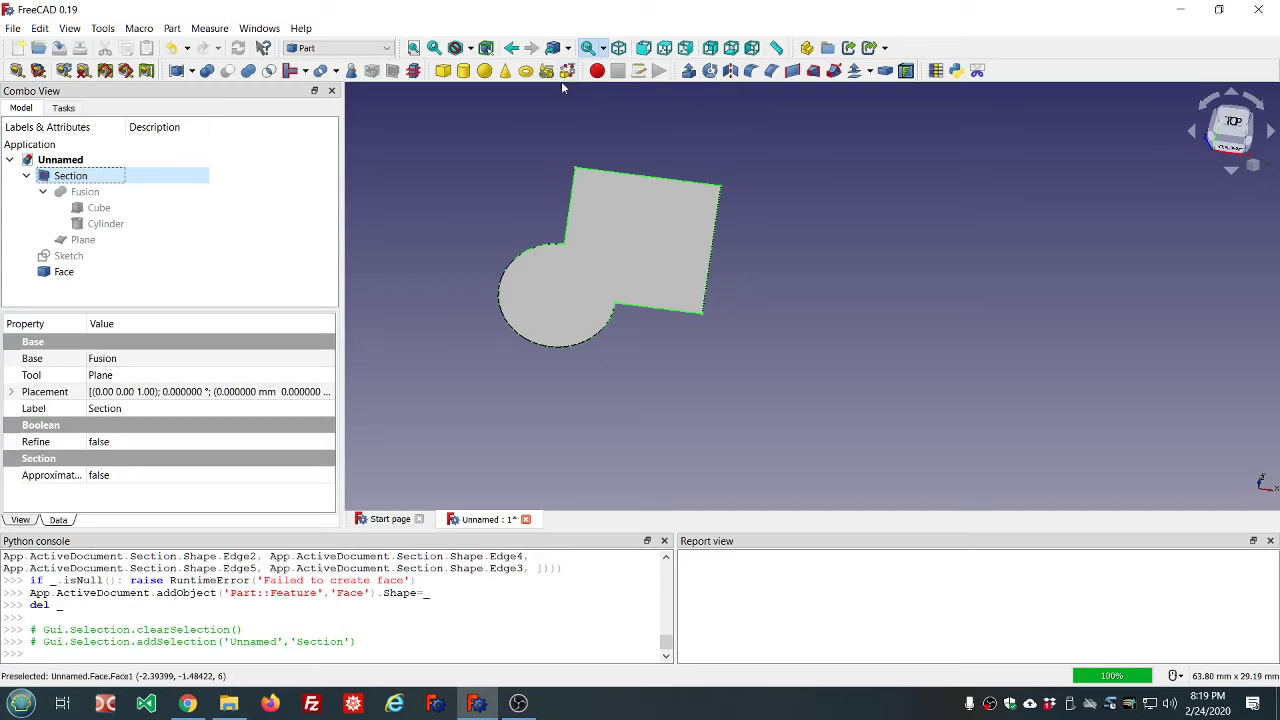
{"action": "left_click", "coordinate": [118, 224]}
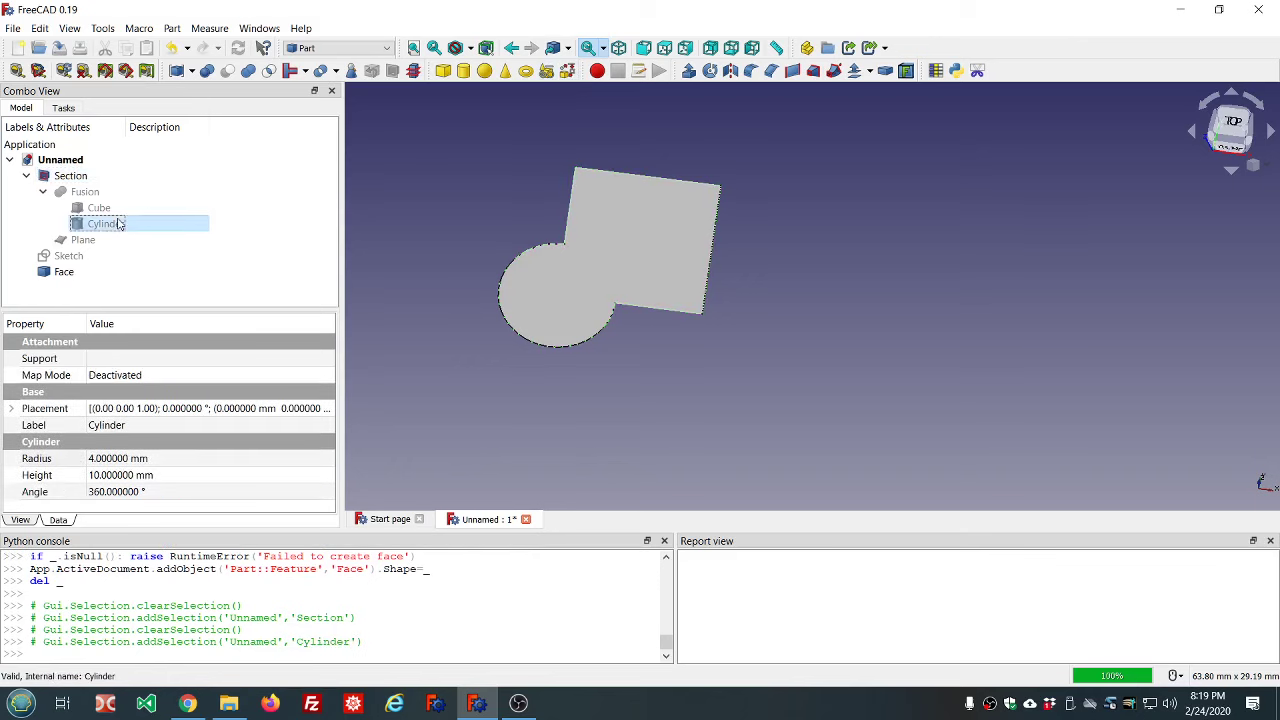
{"action": "left_click", "coordinate": [175, 459]}
{"action": "scroll", "coordinate": [173, 459], "scroll_direction": "up", "scroll_amount": 1}
{"action": "left_click", "coordinate": [225, 260]}
{"action": "mouse_move", "coordinate": [655, 384]}
{"action": "middle_mouse_down"}
{"action": "mouse_move", "coordinate": [669, 311]}
{"action": "mouse_move", "coordinate": [650, 380]}
{"action": "middle_mouse_up"}
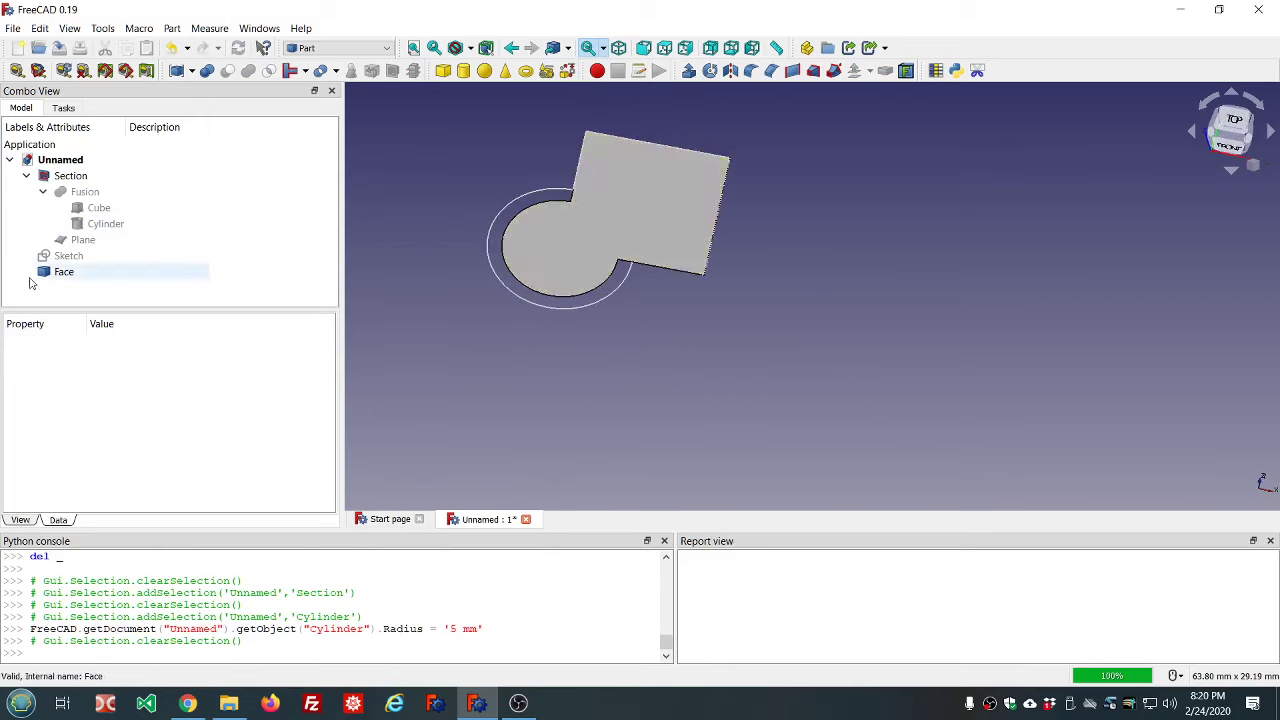
{"action": "left_click", "coordinate": [63, 272]}
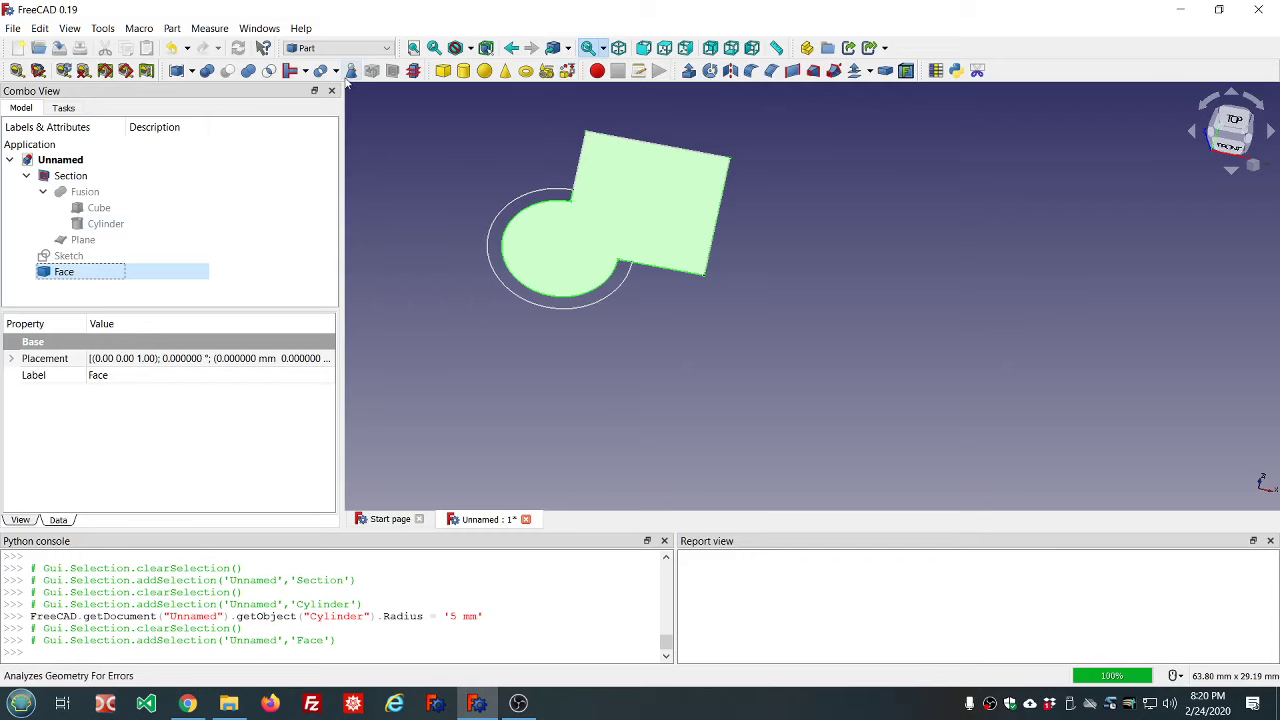
- Extrude the Face with default settings and orbit around the resulting solid
{"action": "left_click", "coordinate": [688, 70]}
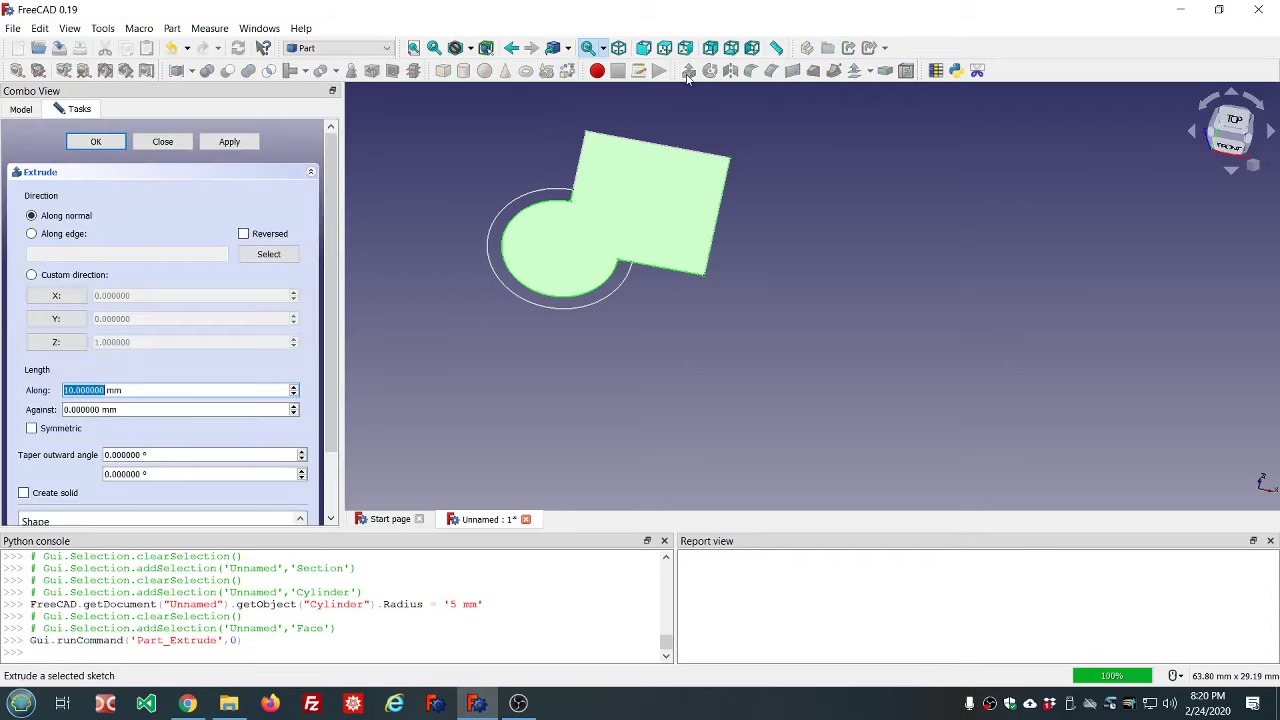
{"action": "left_click", "coordinate": [96, 141]}
{"action": "left_click", "coordinate": [435, 271]}
{"action": "scroll", "coordinate": [650, 275], "scroll_direction": "down", "scroll_amount": 3}
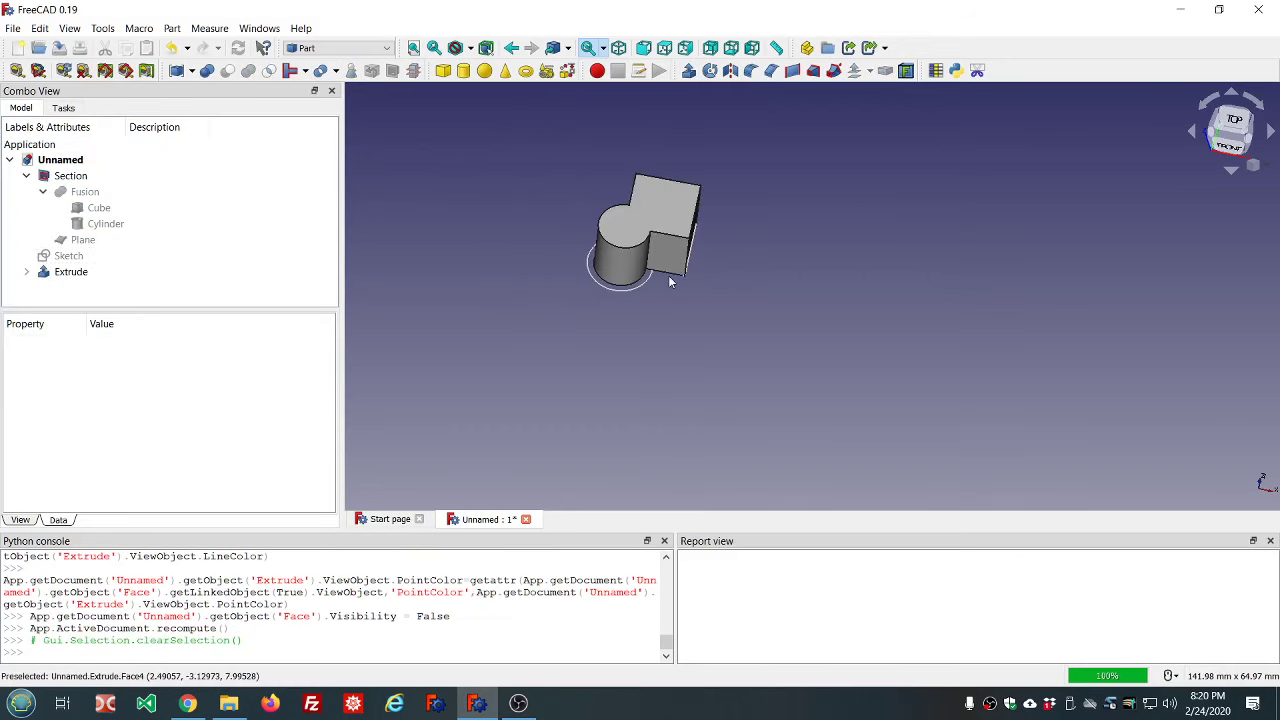
{"action": "scroll", "coordinate": [668, 275], "scroll_direction": "up", "scroll_amount": 5}
{"action": "middle_click_drag", "start_coordinate": [775, 254], "coordinate": [813, 253]}
{"action": "scroll", "coordinate": [806, 269], "scroll_direction": "down", "scroll_amount": 3}
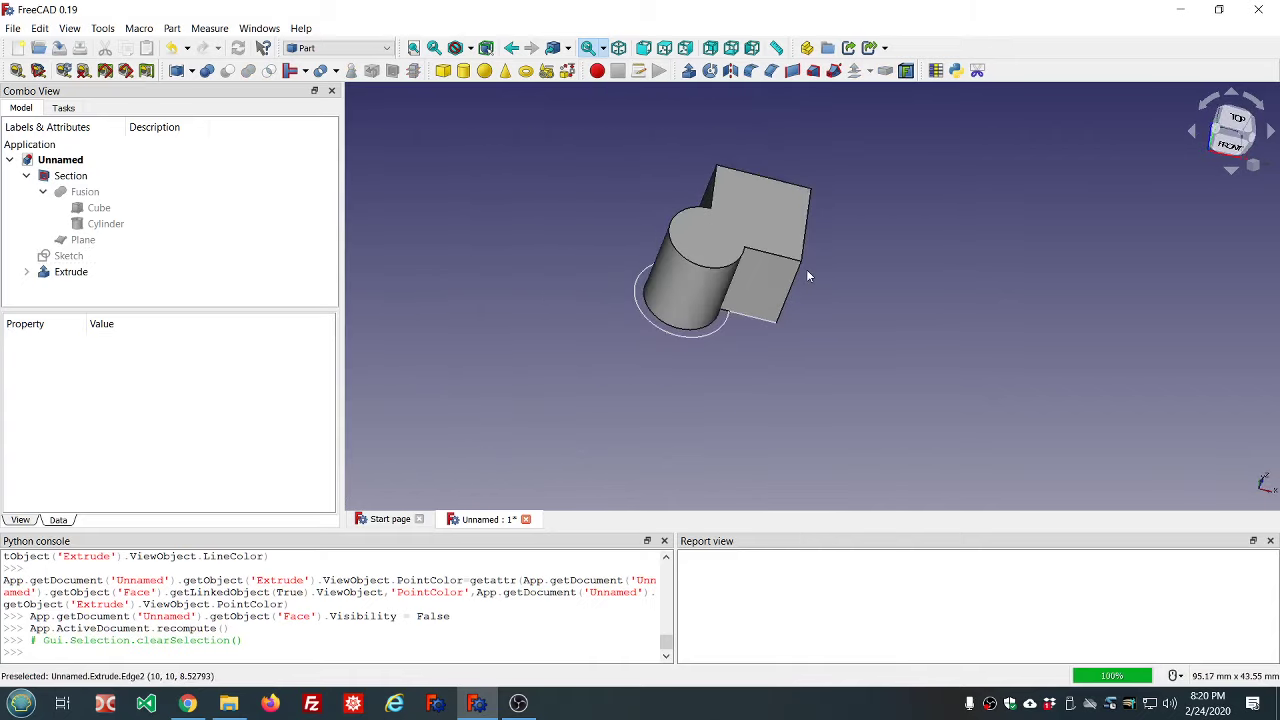
{"action": "scroll", "coordinate": [846, 171], "scroll_direction": "up", "scroll_amount": 1}
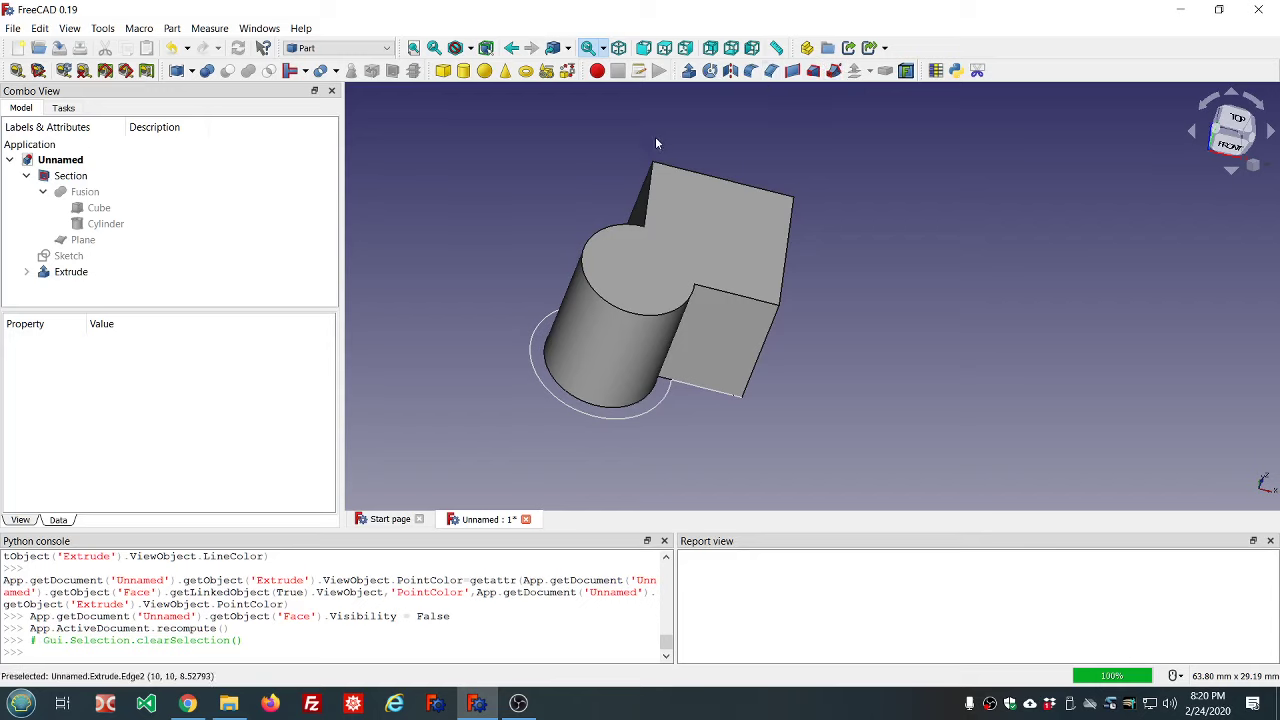
- Delete the Extrude solid from the tree
{"action": "left_click", "coordinate": [70, 272]}
{"action": "key", "text": "Delete"}
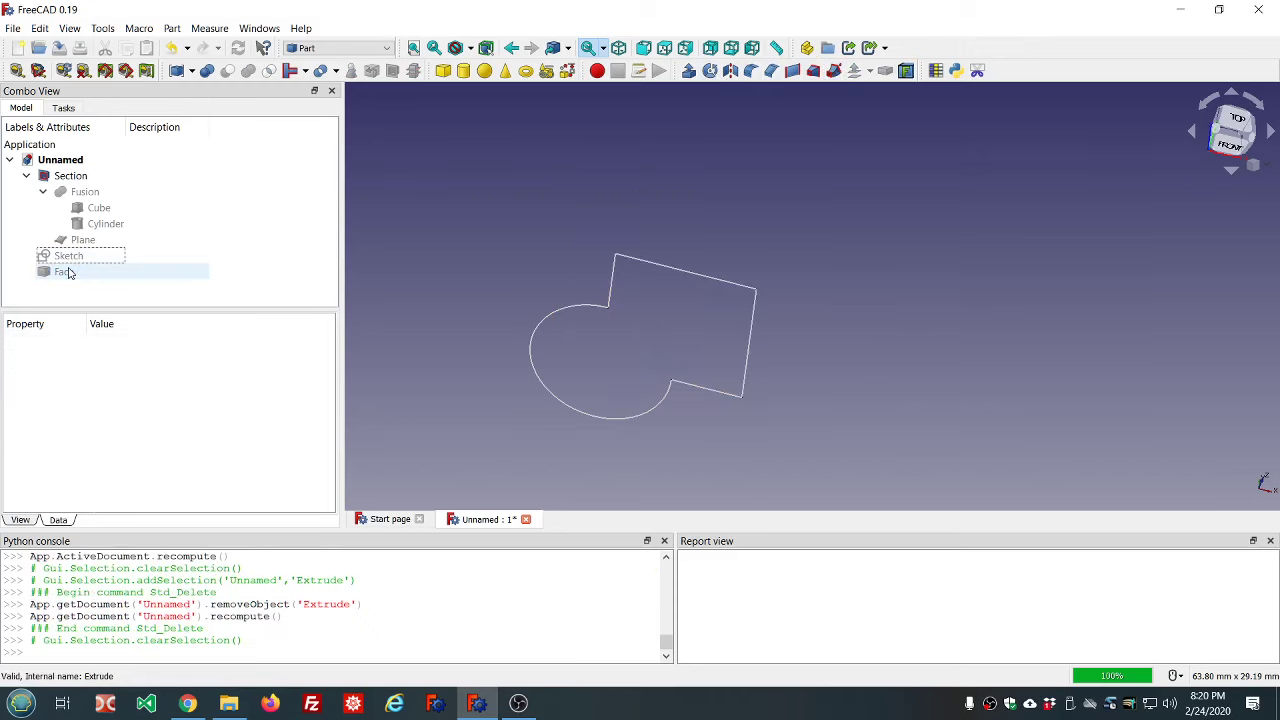
{"action": "scroll", "coordinate": [509, 285], "scroll_direction": "up", "scroll_amount": 3}
{"action": "scroll", "coordinate": [620, 340], "scroll_direction": "down", "scroll_amount": 4}
{"action": "scroll", "coordinate": [733, 396], "scroll_direction": "up", "scroll_amount": 3}
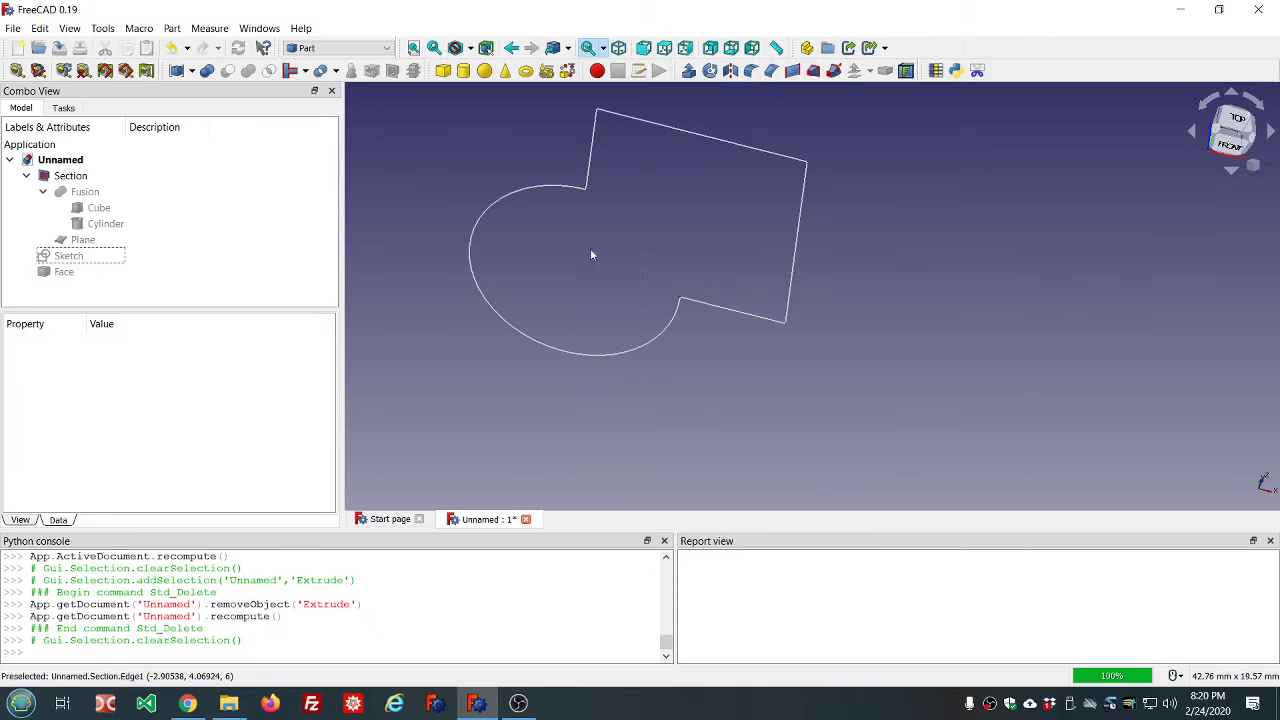
- In Shape builder, create a straight edge between the two arc-end vertices
{"action": "left_click", "coordinate": [567, 72]}
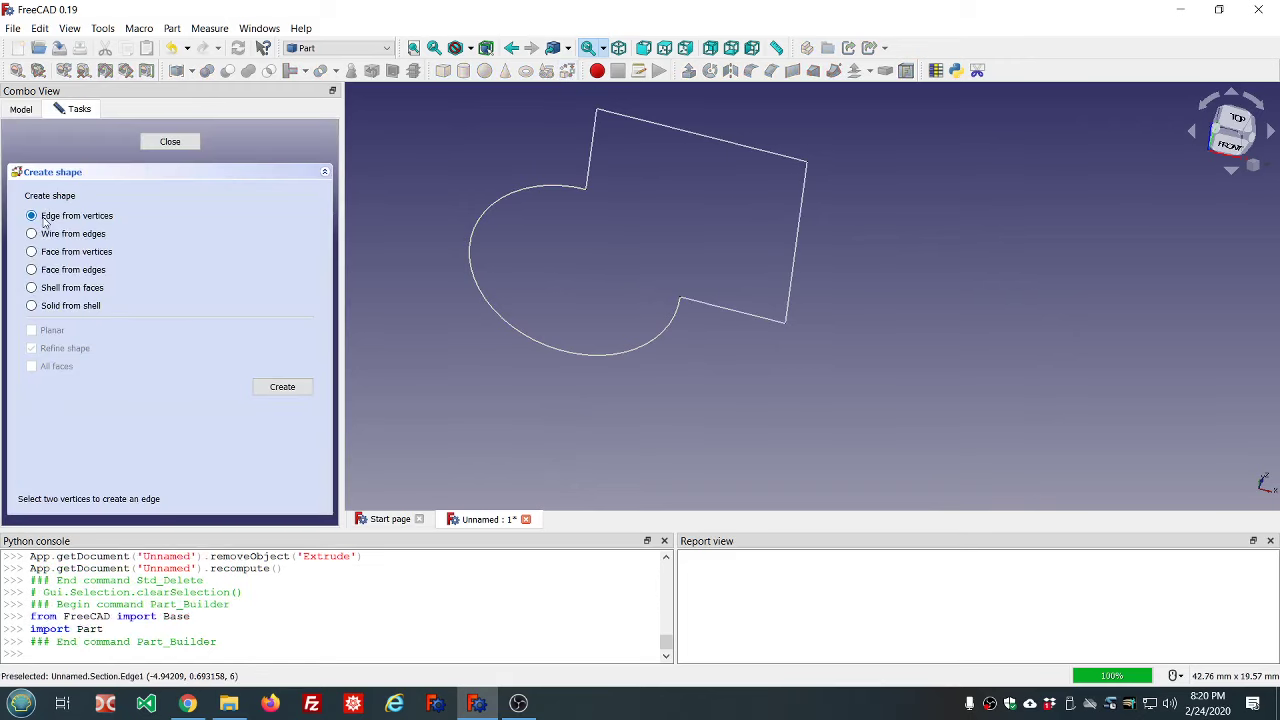
{"action": "scroll", "coordinate": [372, 247], "scroll_direction": "down", "scroll_amount": 2}
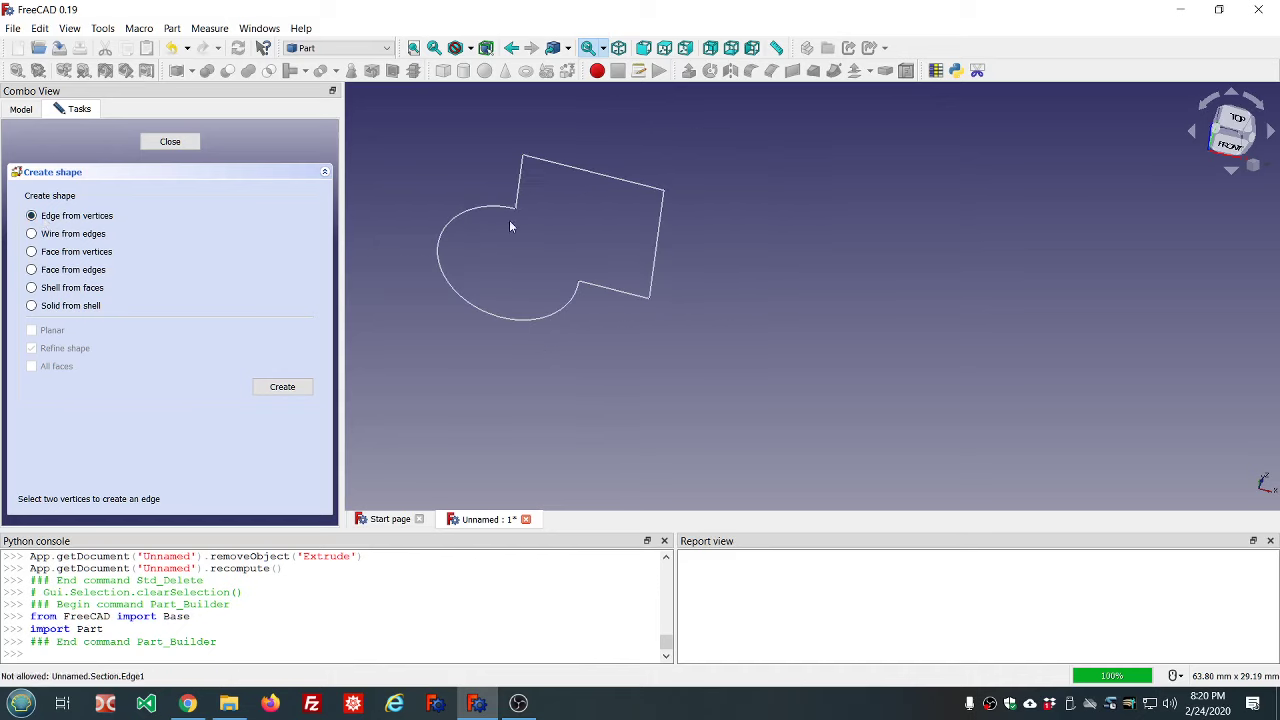
{"action": "middle_click_drag", "start_coordinate": [570, 140], "coordinate": [567, 163]}
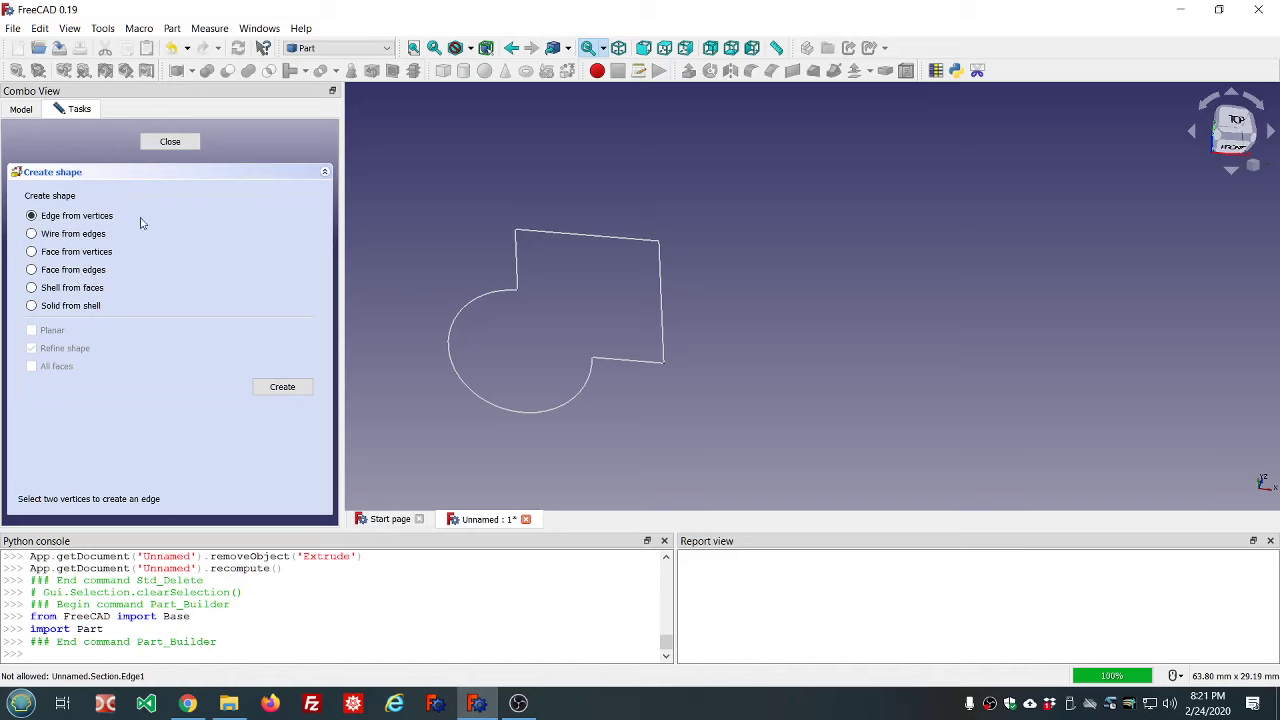
{"action": "left_click", "coordinate": [517, 290]}
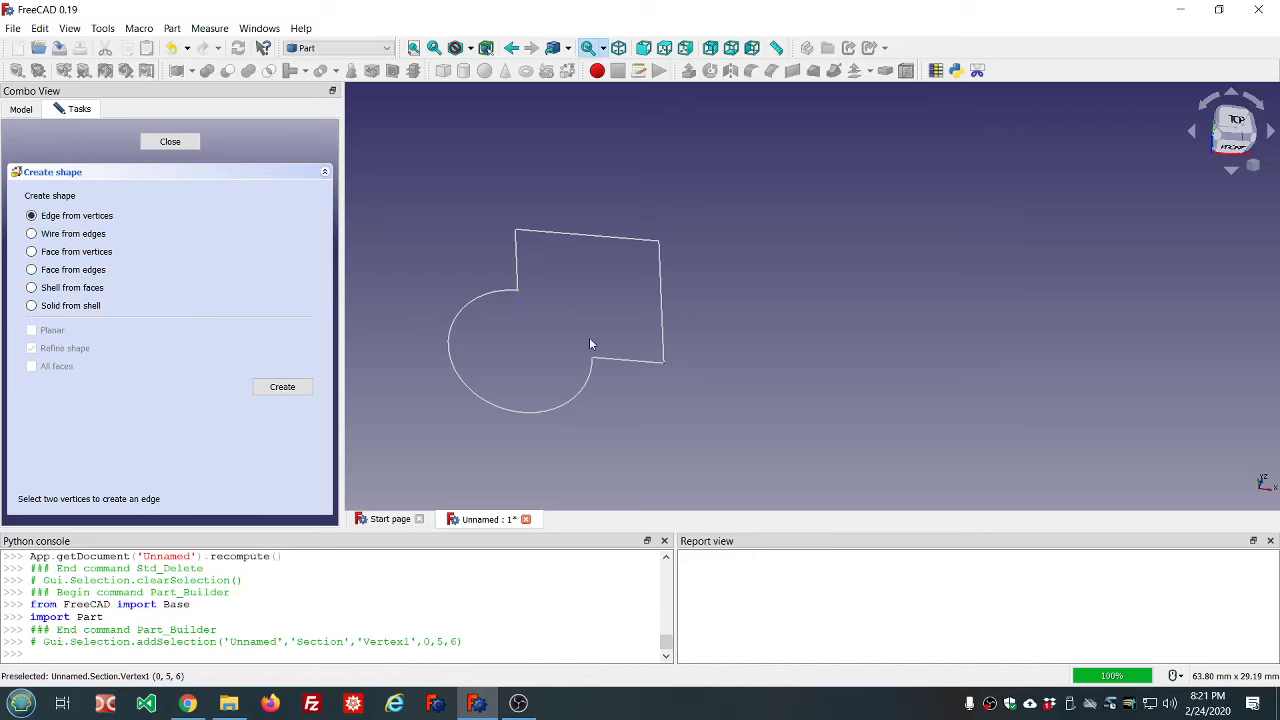
{"action": "left_click", "coordinate": [592, 362]}
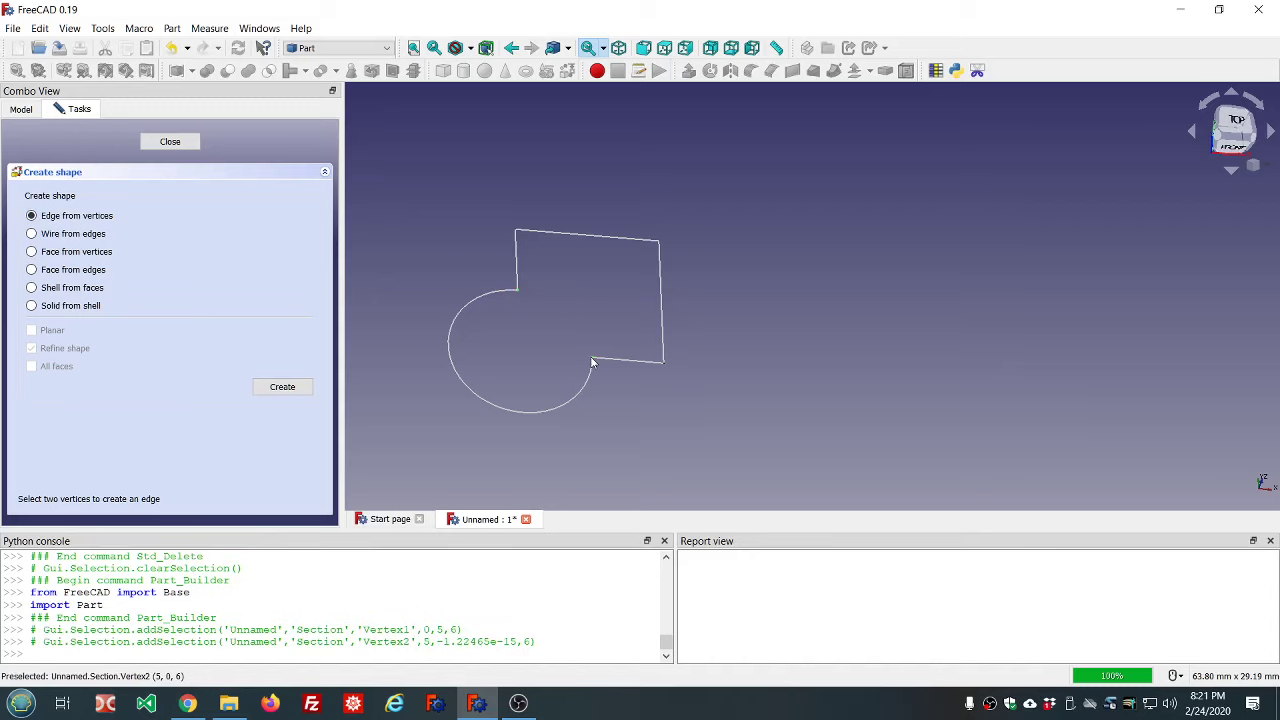
{"action": "left_click", "coordinate": [283, 387]}
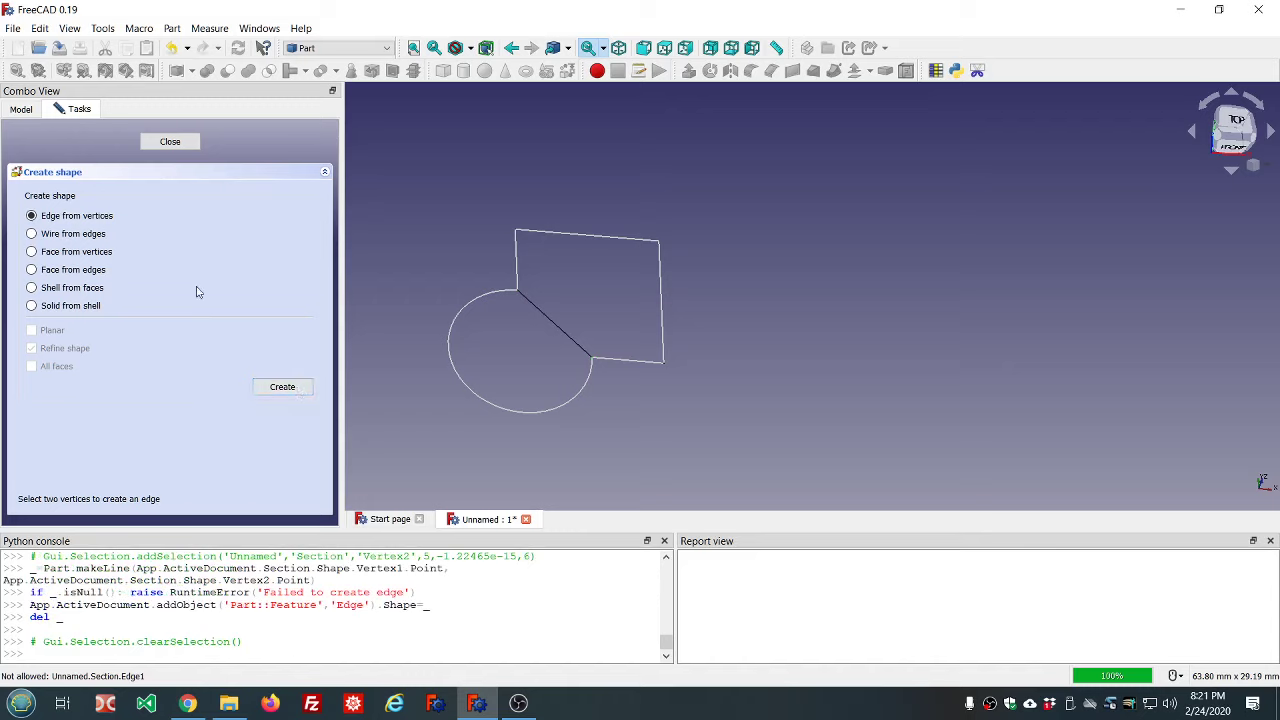
- Build a wire from the circular arc and the new straight edge
{"action": "left_click", "coordinate": [33, 233]}
{"action": "left_click", "coordinate": [463, 306]}
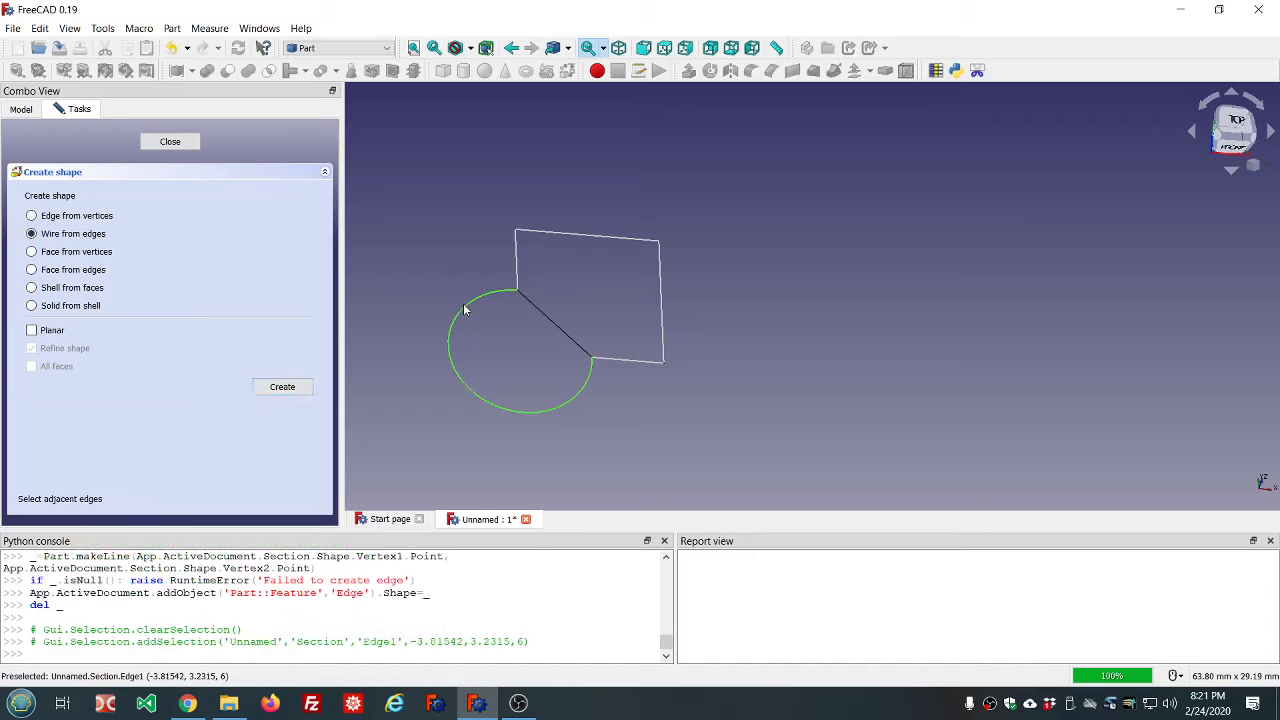
{"action": "left_click", "coordinate": [543, 319], "text": "ctrl"}
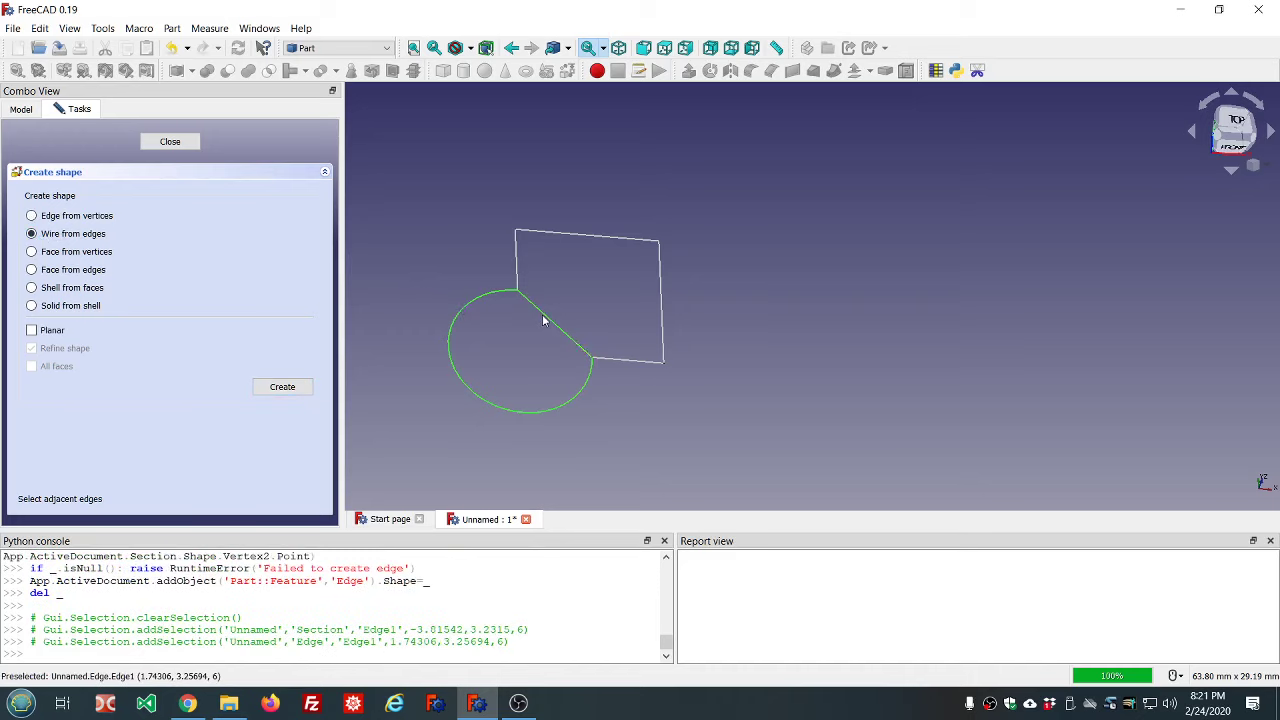
{"action": "left_click", "coordinate": [290, 388]}
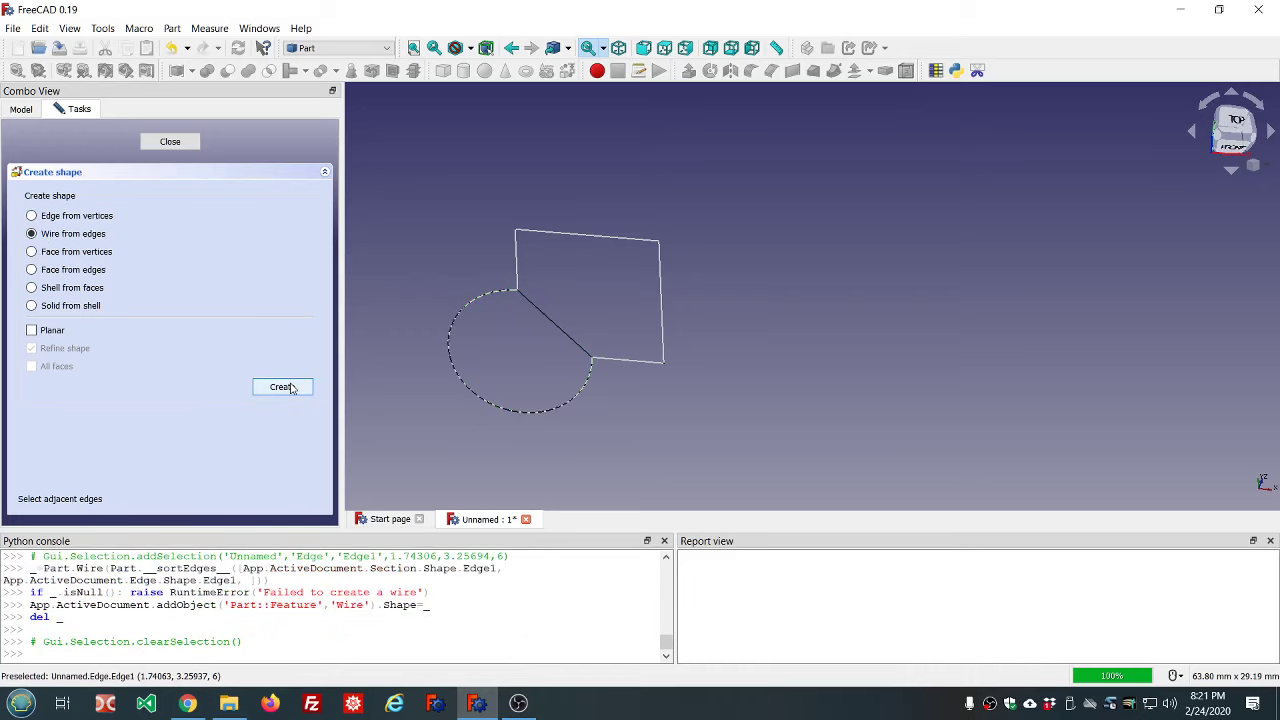
{"action": "left_click", "coordinate": [182, 143]}
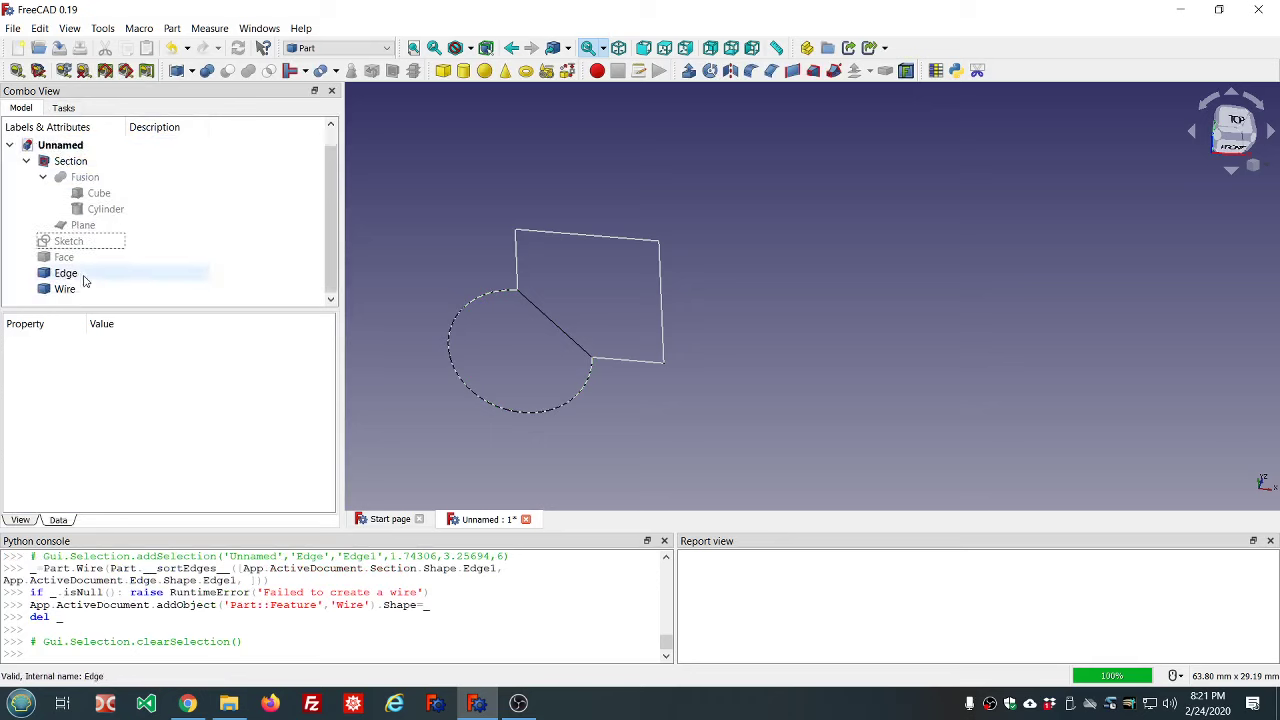
- Hide the Edge and Section objects, leaving the Wire visible
{"action": "left_click", "coordinate": [66, 285]}
{"action": "left_click", "coordinate": [68, 276]}
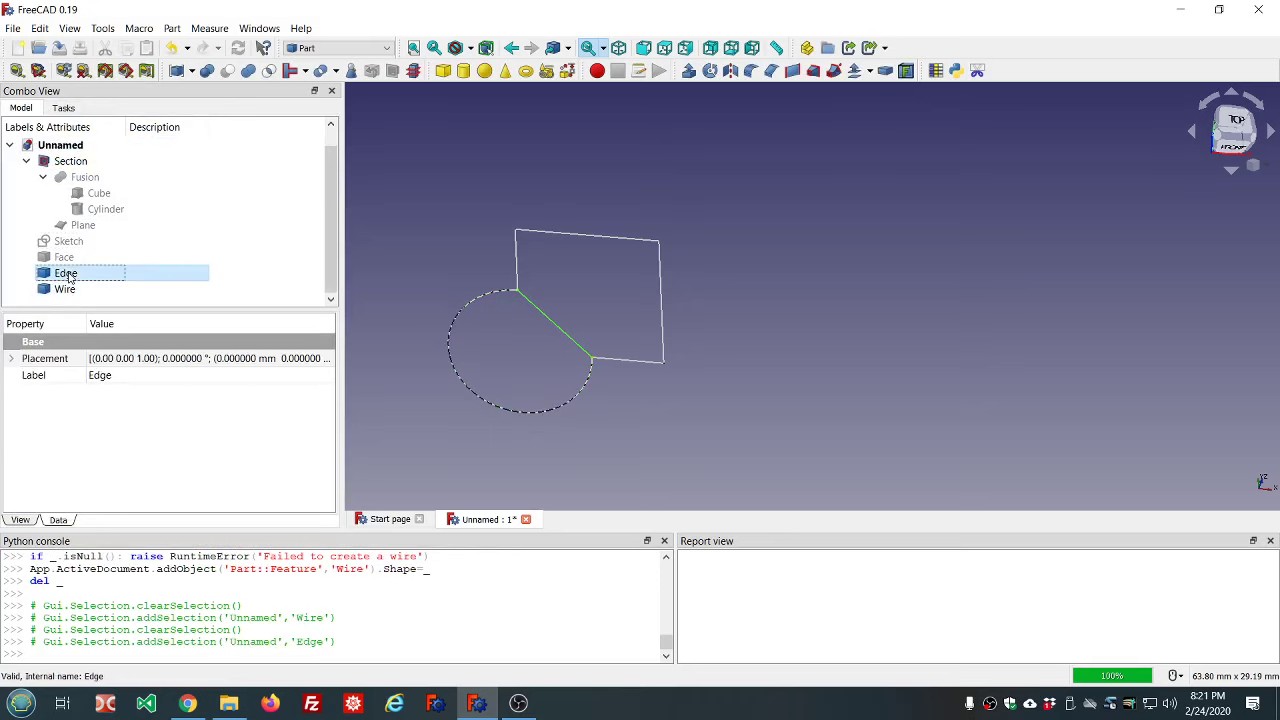
{"action": "key", "text": "space"}
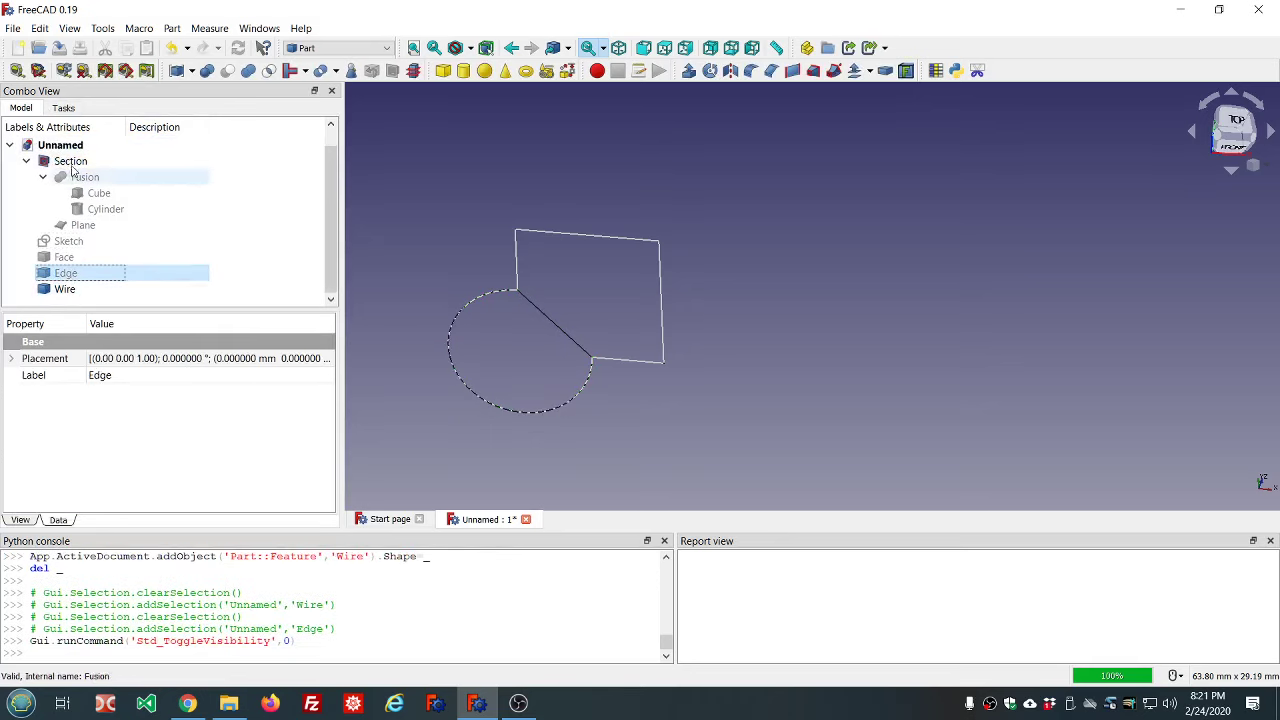
{"action": "left_click", "coordinate": [71, 162]}
{"action": "key", "text": "space"}
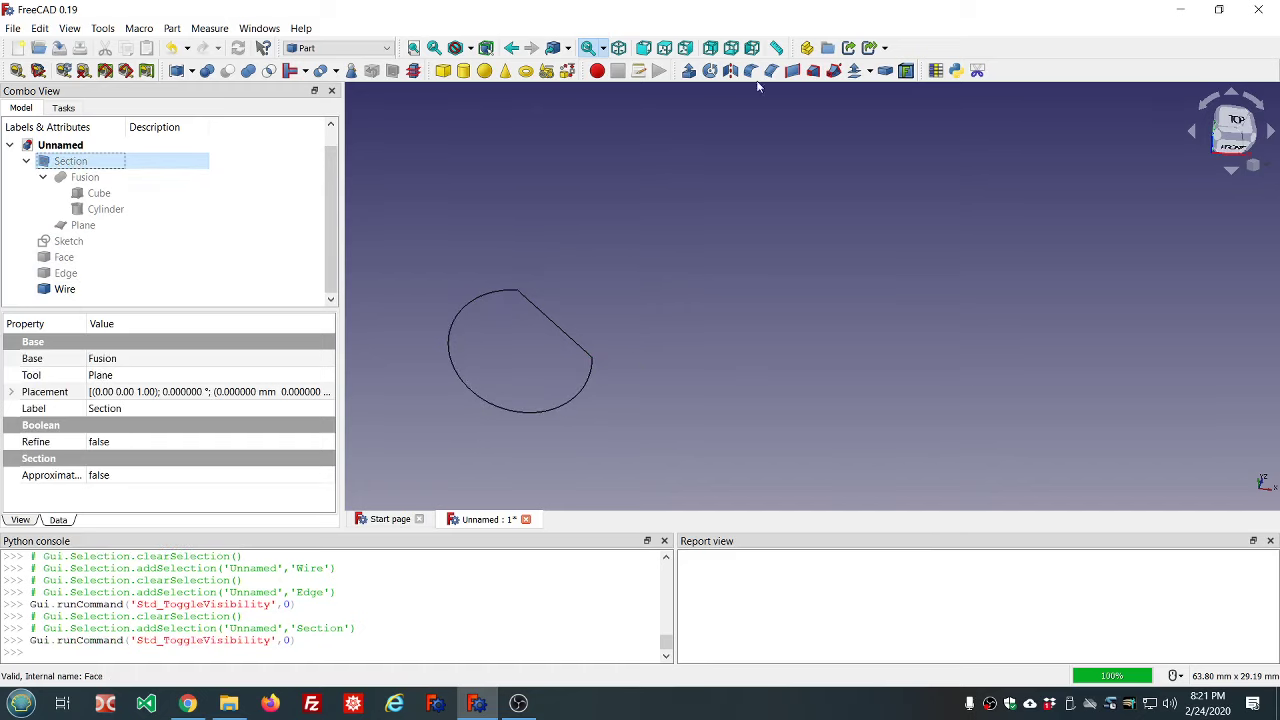
{"action": "left_click", "coordinate": [103, 28]}
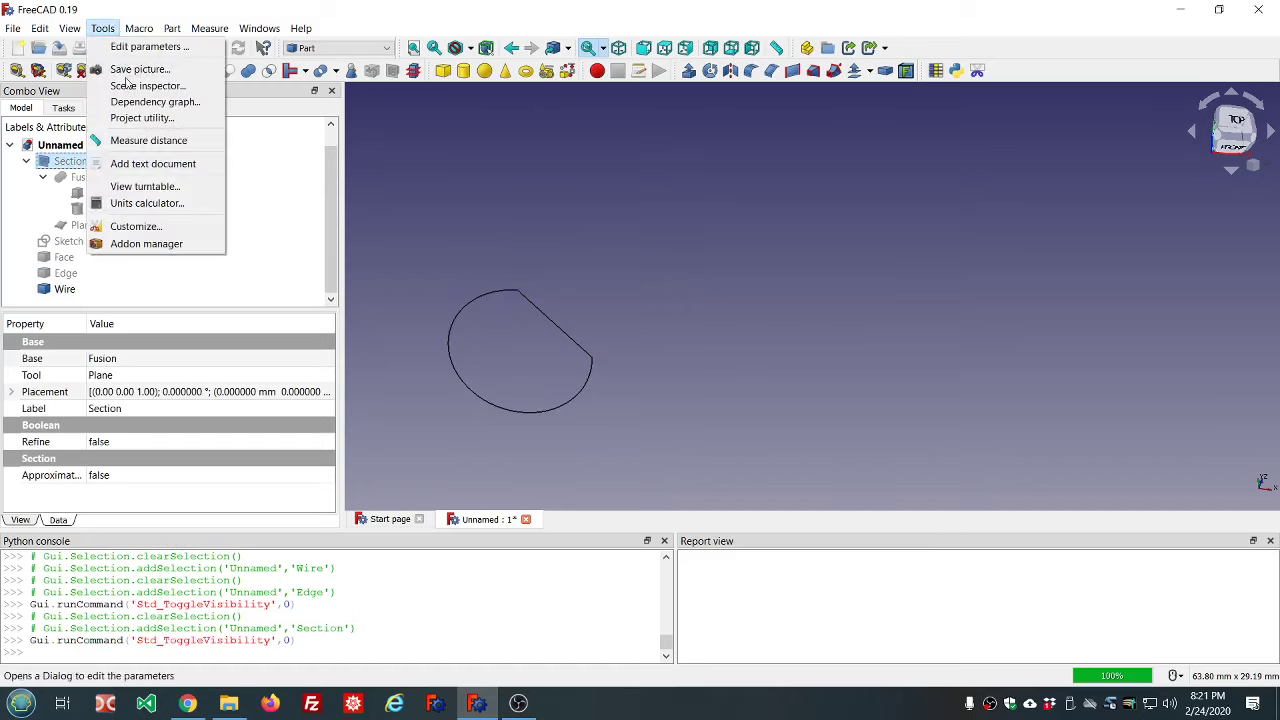
{"action": "left_click", "coordinate": [152, 101]}
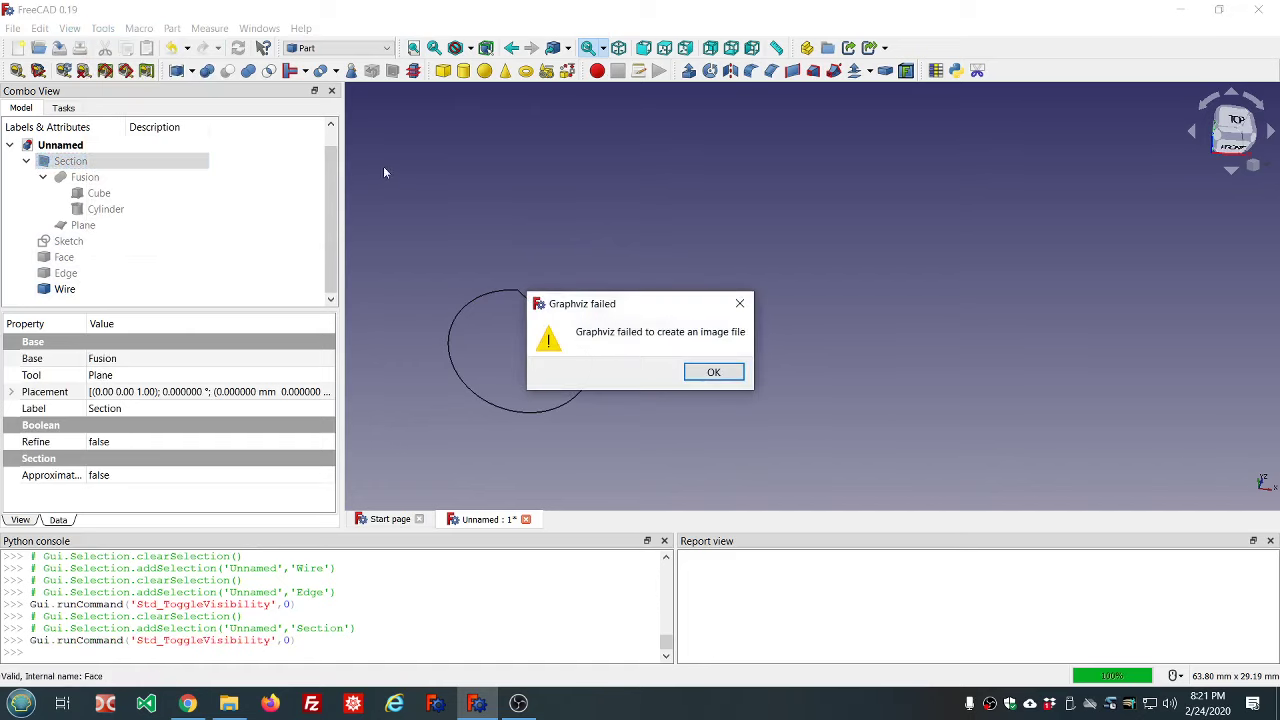
{"action": "left_click", "coordinate": [713, 373]}
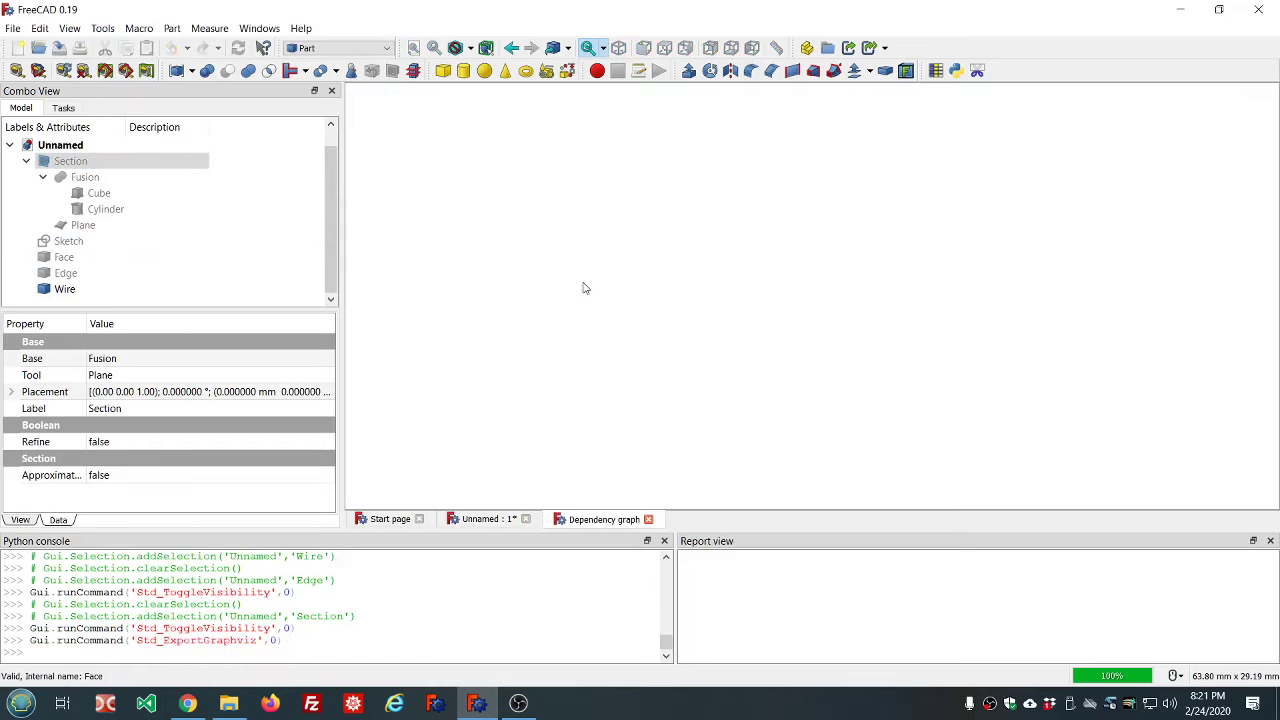
{"action": "left_click", "coordinate": [648, 519]}
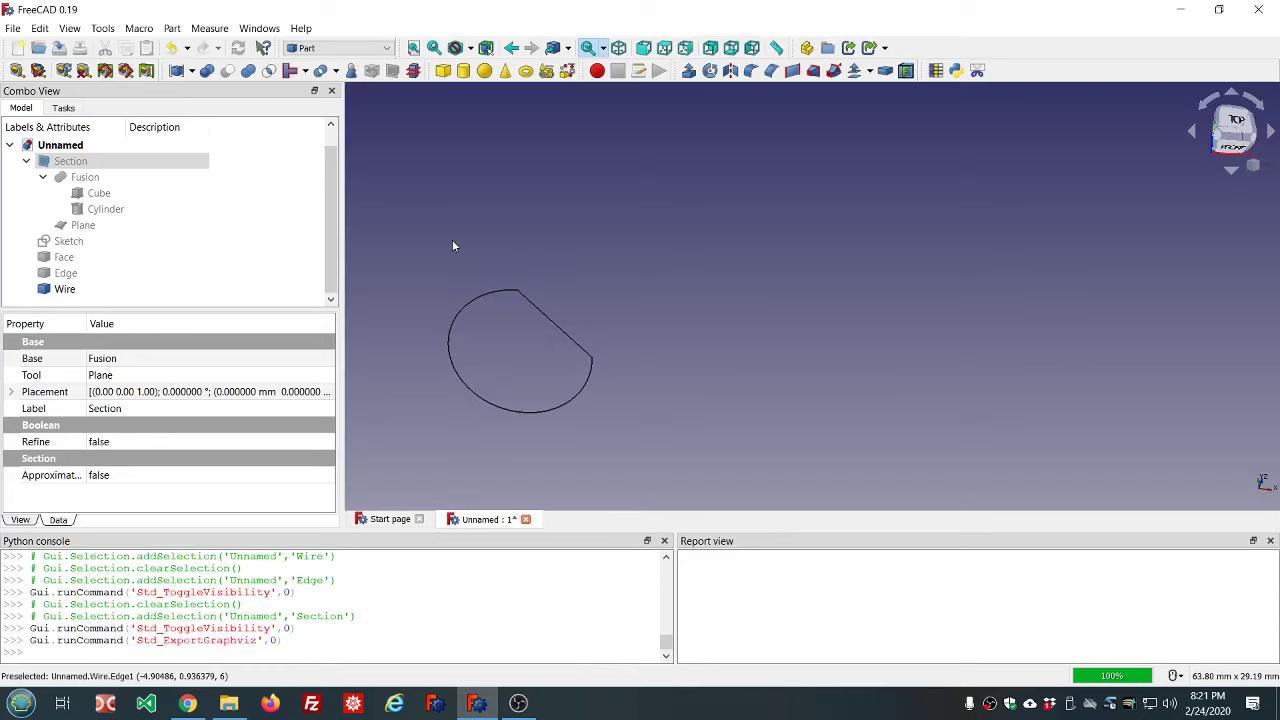
{"action": "left_click", "coordinate": [64, 294]}
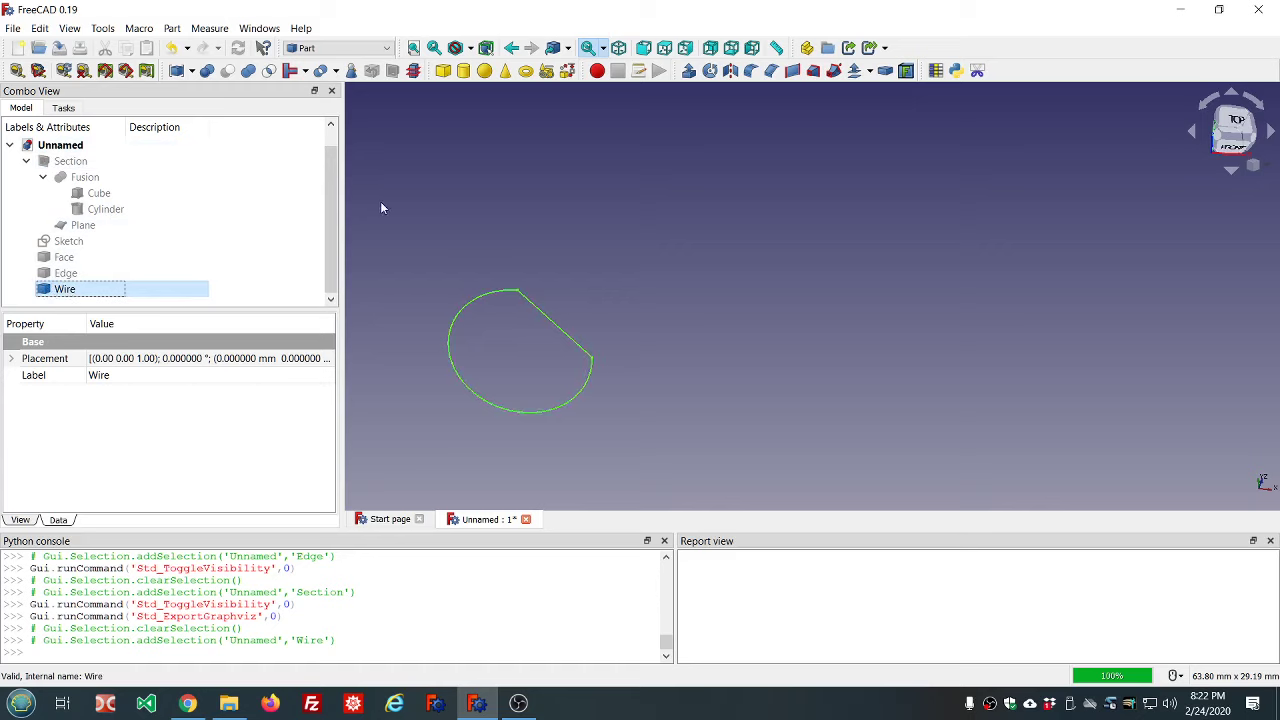
- In the Draft workbench, convert the Wire to Sketch001 with Draft2Sketch and hide the Wire
{"action": "left_click", "coordinate": [362, 48]}
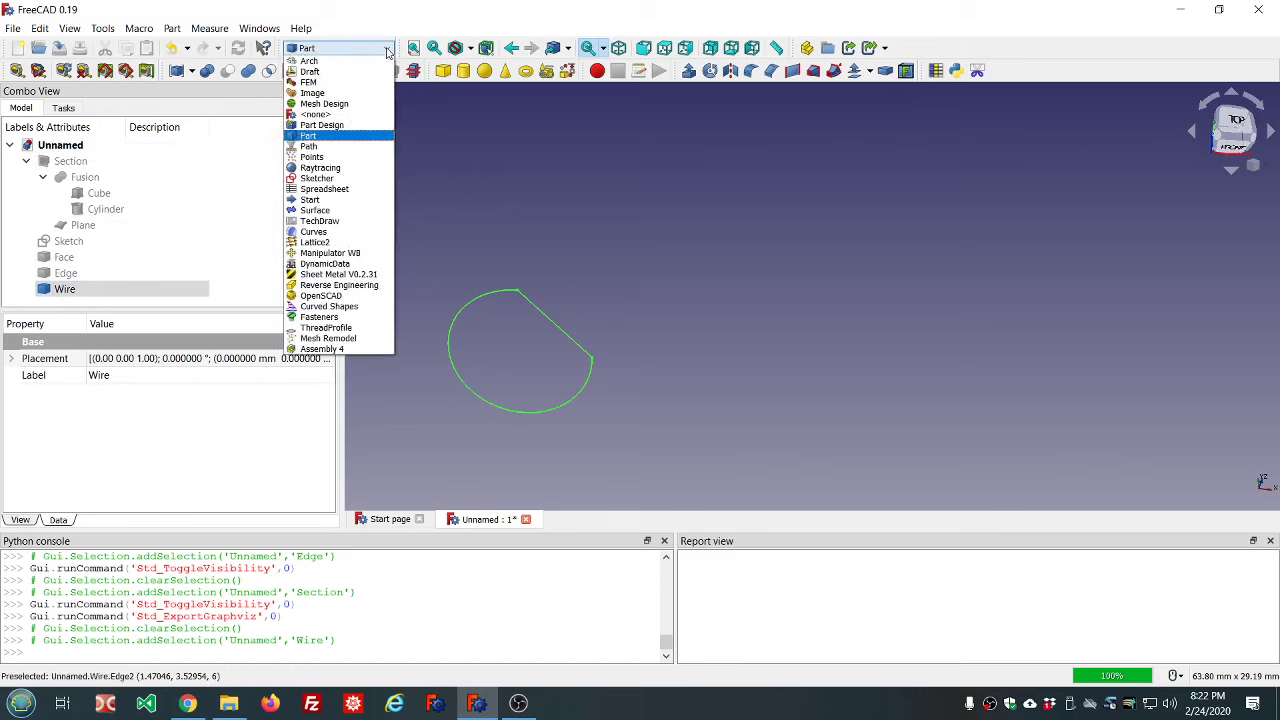
{"action": "left_click", "coordinate": [314, 178]}
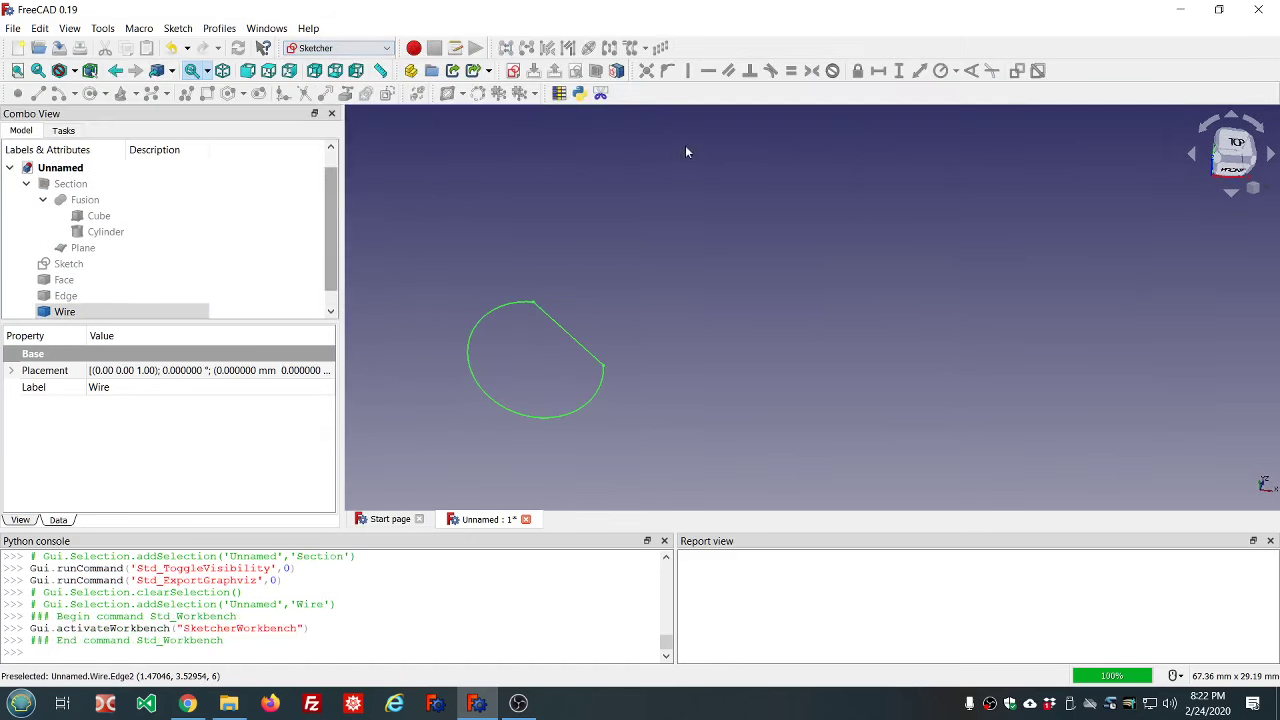
{"action": "left_click", "coordinate": [386, 48]}
{"action": "left_click", "coordinate": [322, 76]}
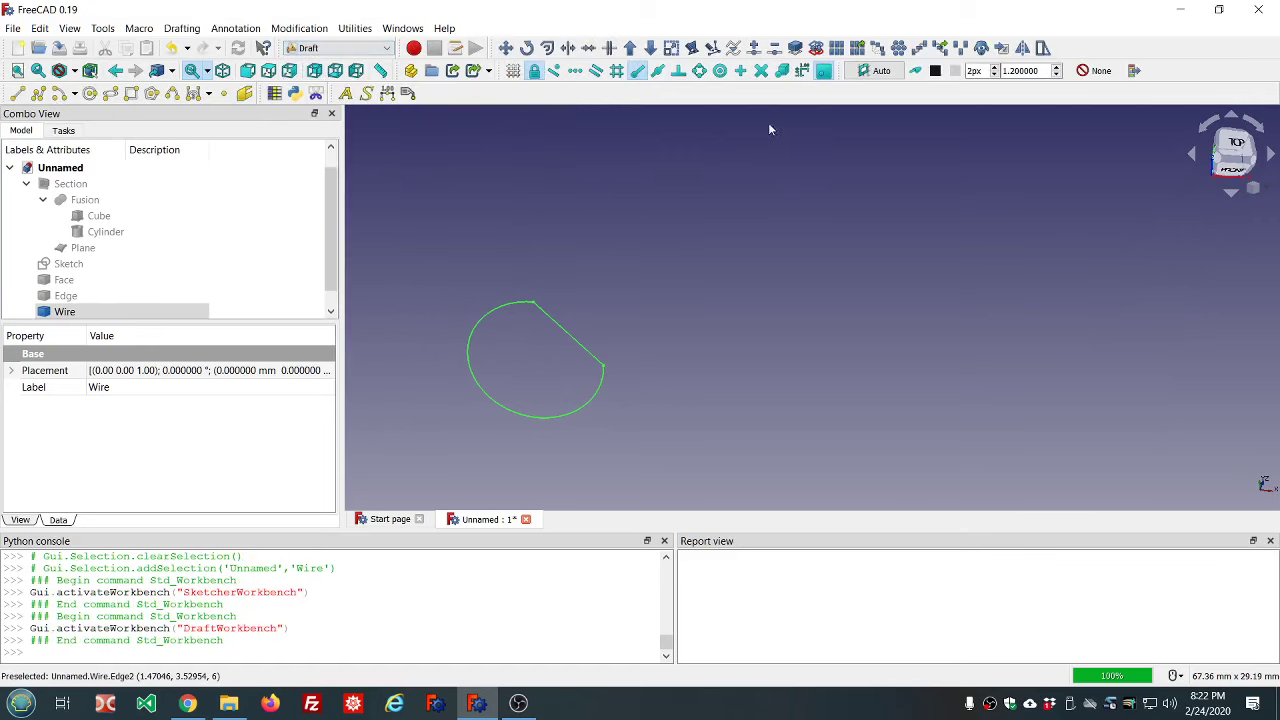
{"action": "left_click", "coordinate": [817, 49]}
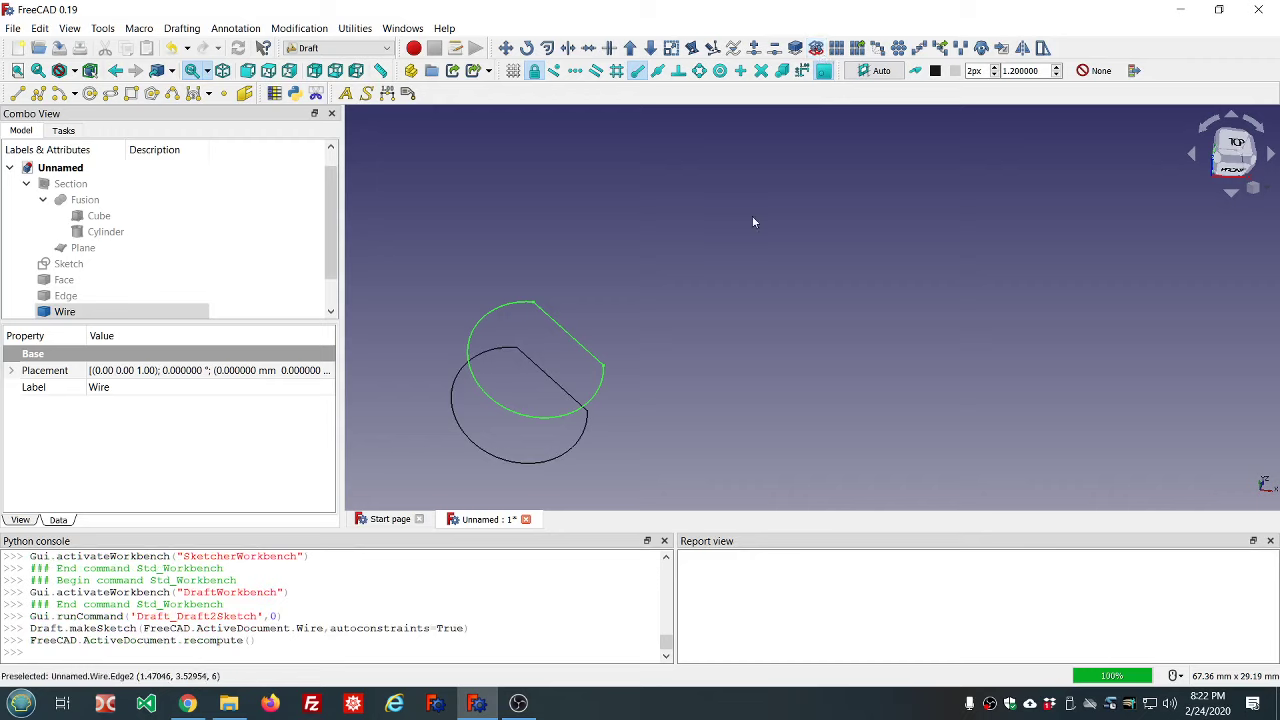
{"action": "scroll", "coordinate": [752, 215], "scroll_direction": "down", "scroll_amount": 4}
{"action": "scroll", "coordinate": [110, 268], "scroll_direction": "down", "scroll_amount": 1}
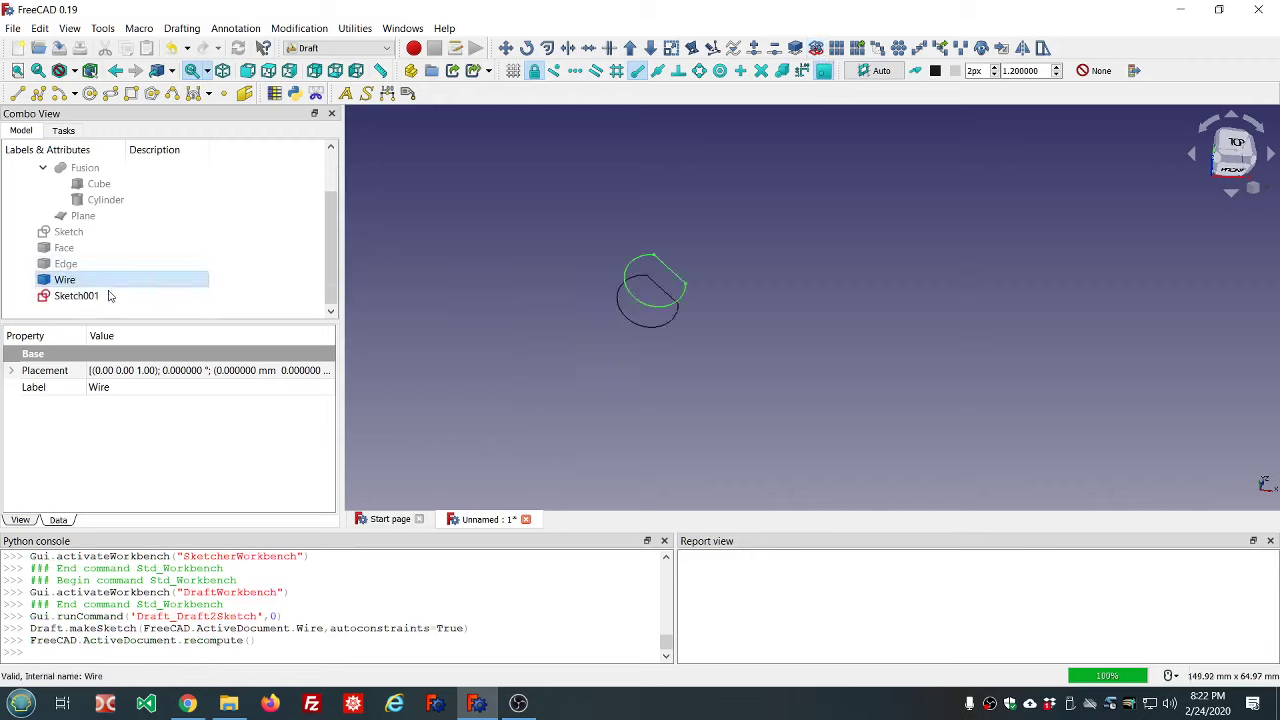
{"action": "left_click", "coordinate": [77, 281]}
{"action": "key", "text": "space"}
- Convert Sketch001 back into Draft object Sketch001001 and hide Sketch001
{"action": "left_click", "coordinate": [76, 296]}
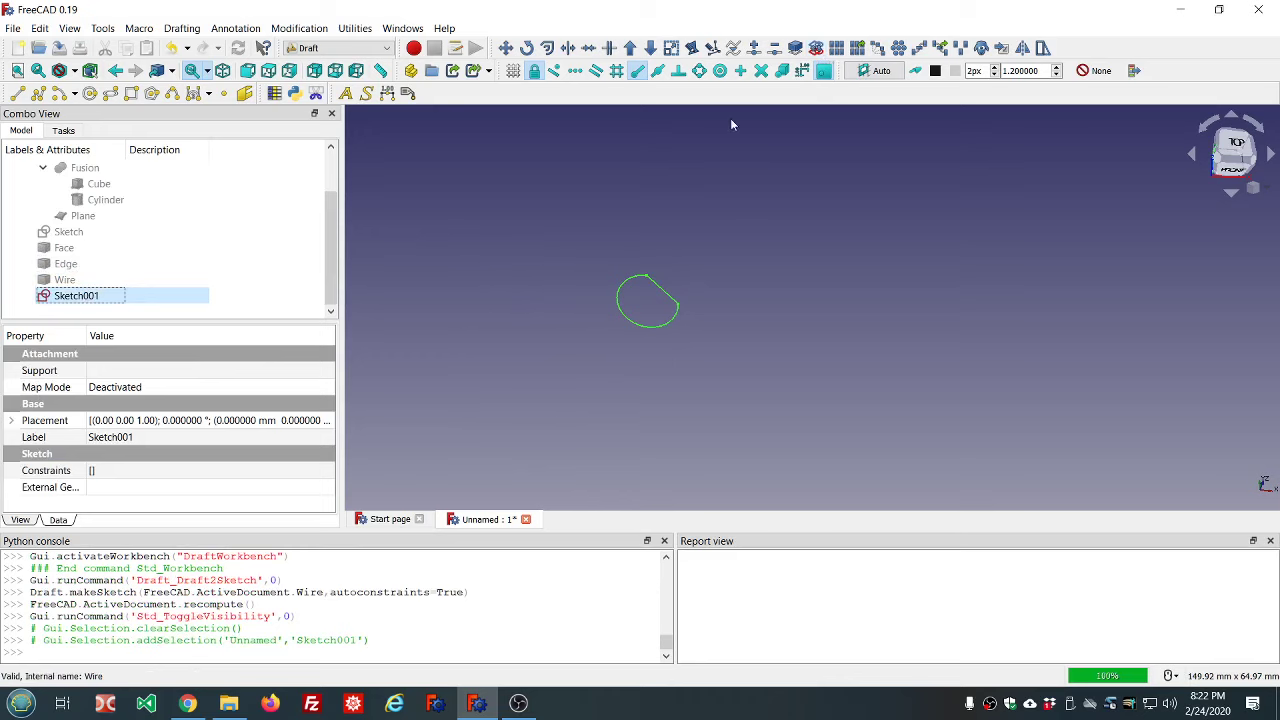
{"action": "left_click", "coordinate": [816, 48]}
{"action": "left_click", "coordinate": [84, 311]}
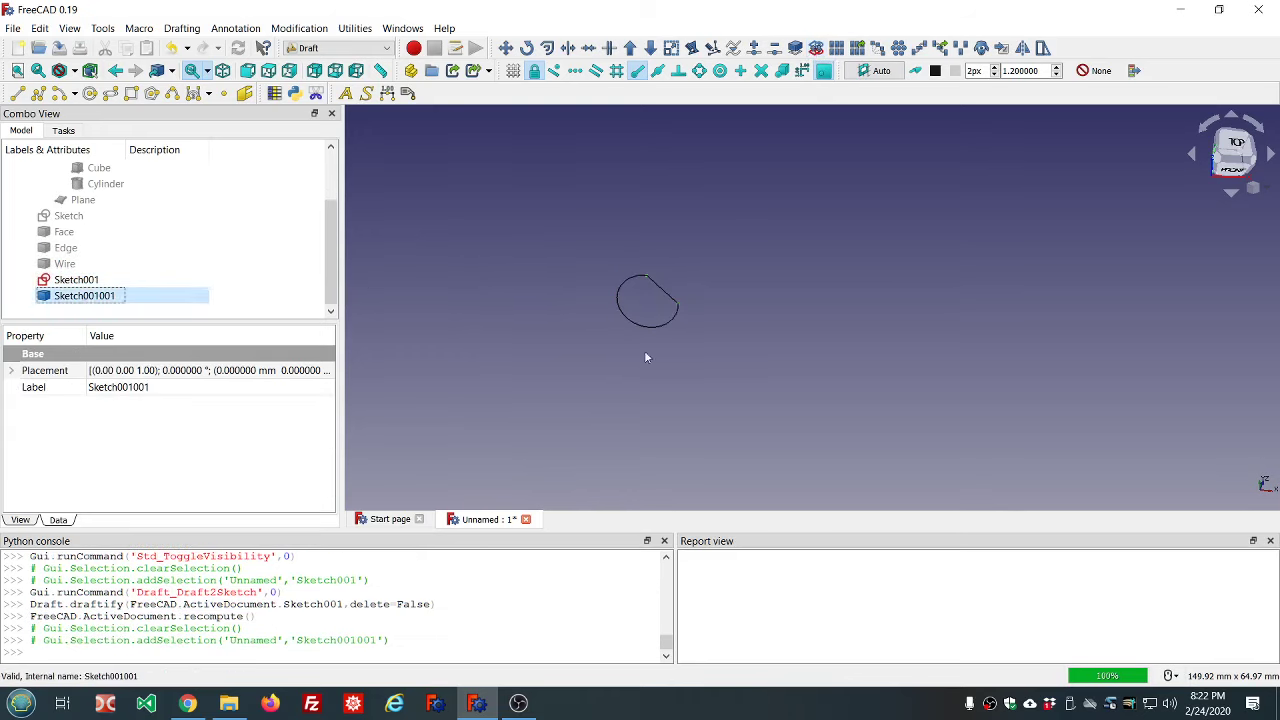
{"action": "scroll", "coordinate": [681, 350], "scroll_direction": "up", "scroll_amount": 3}
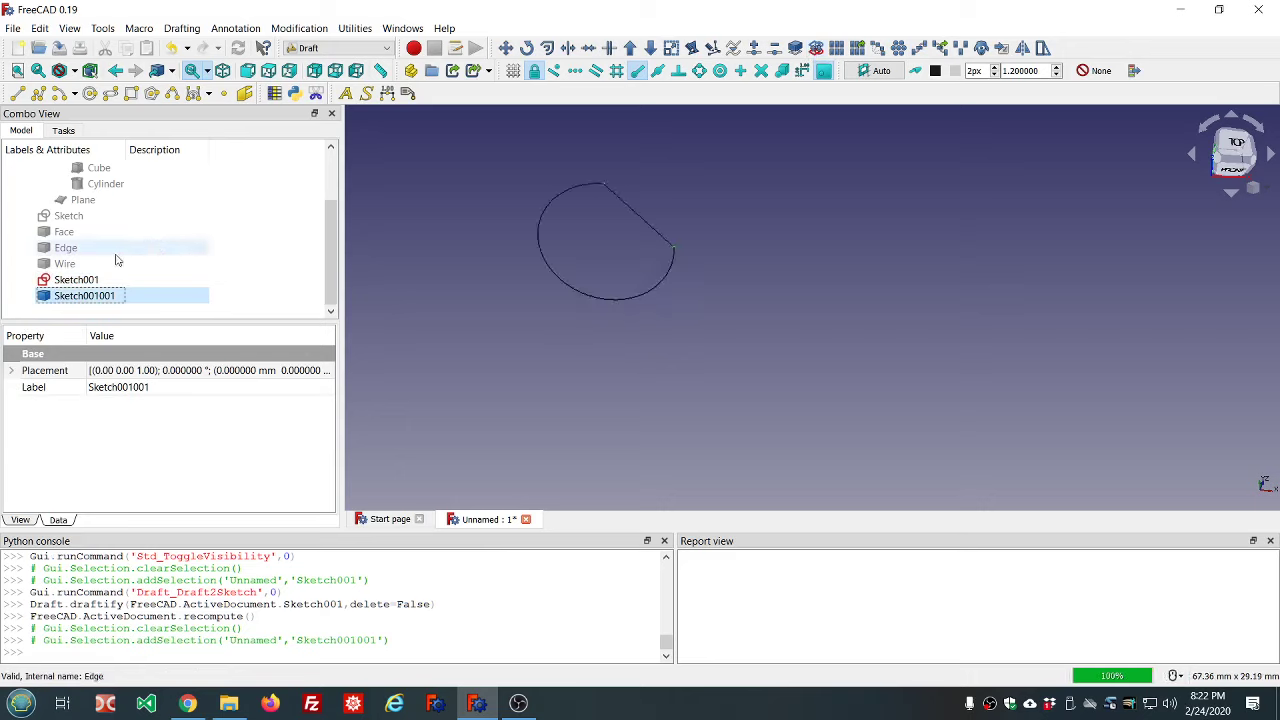
{"action": "left_click", "coordinate": [78, 279]}
{"action": "key", "text": "space"}
{"action": "left_click", "coordinate": [84, 295]}
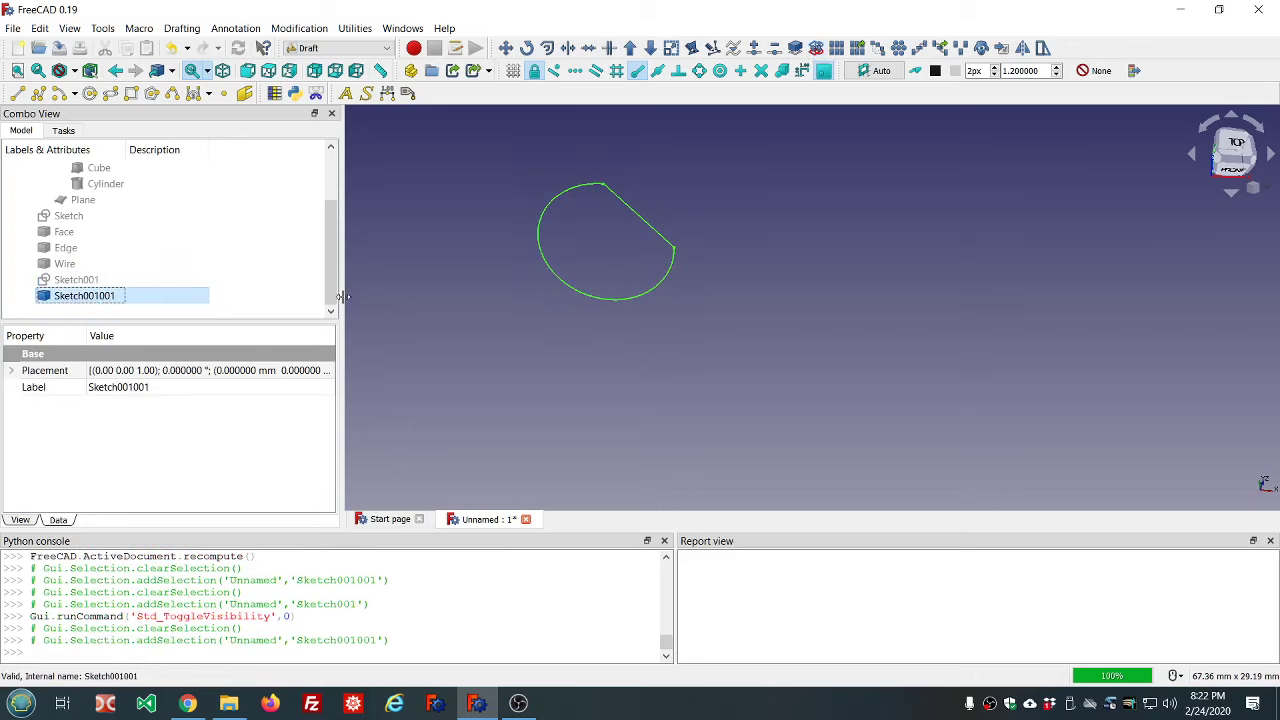
{"action": "scroll", "coordinate": [455, 286], "scroll_direction": "down", "scroll_amount": 3}
{"action": "scroll", "coordinate": [465, 244], "scroll_direction": "up", "scroll_amount": 3}
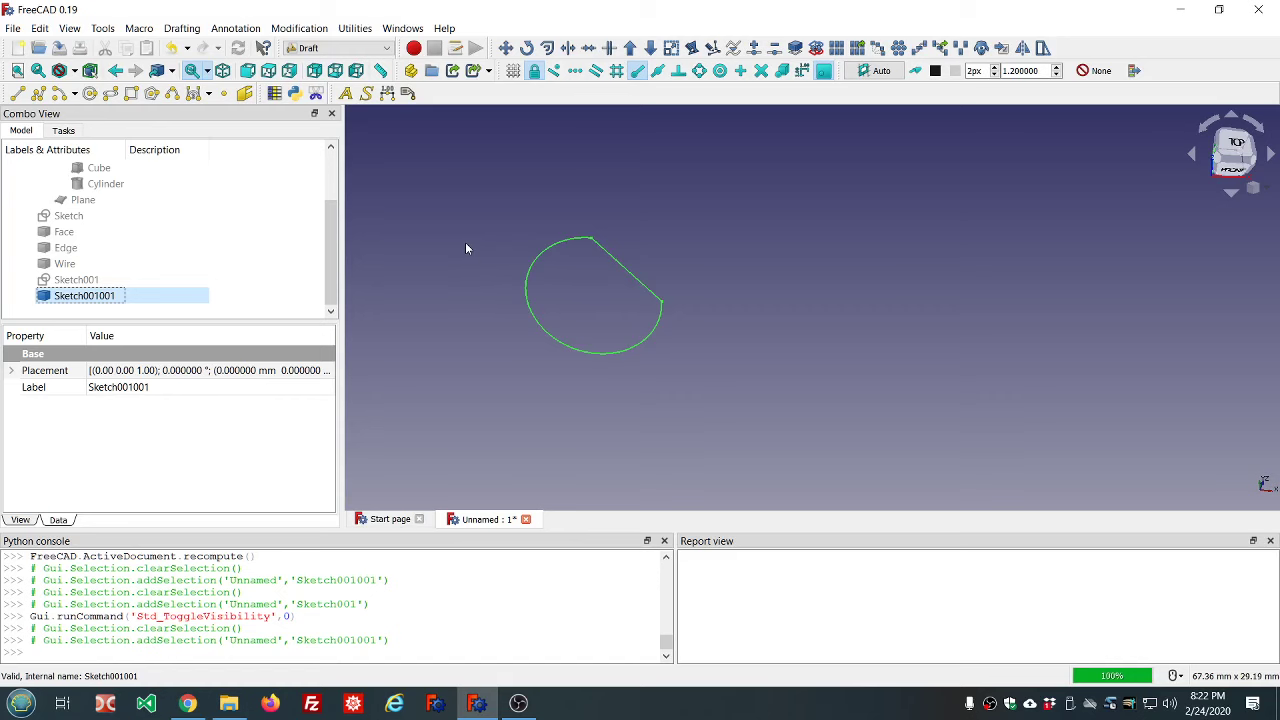
- Choose Part from the workbench list, then open and close the Shape builder panel
{"action": "left_click", "coordinate": [343, 48]}
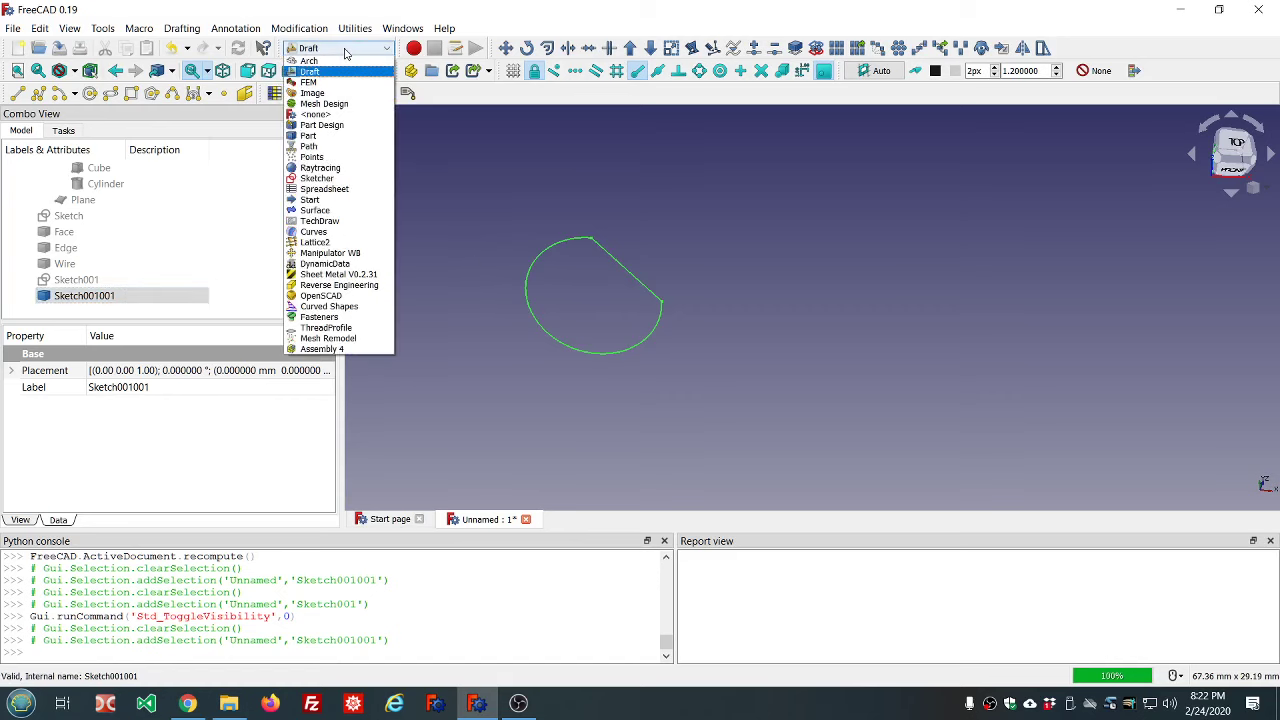
{"action": "left_click", "coordinate": [339, 136]}
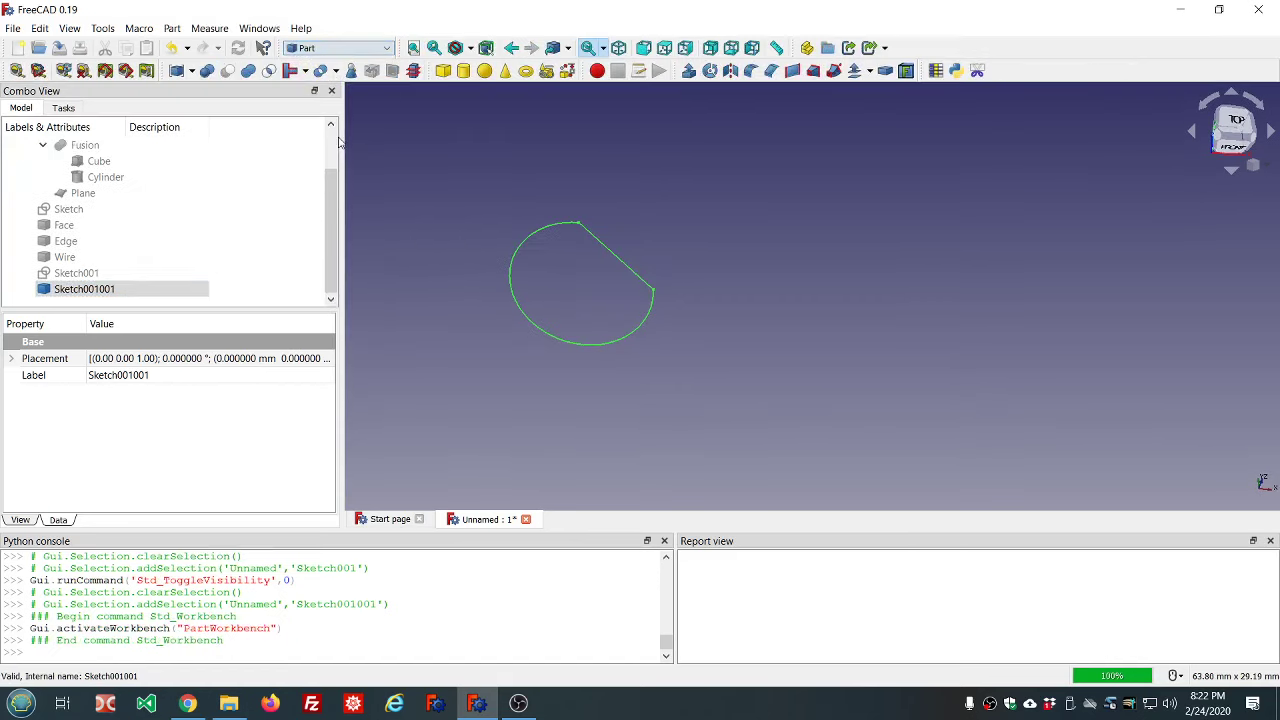
{"action": "left_click", "coordinate": [568, 72]}
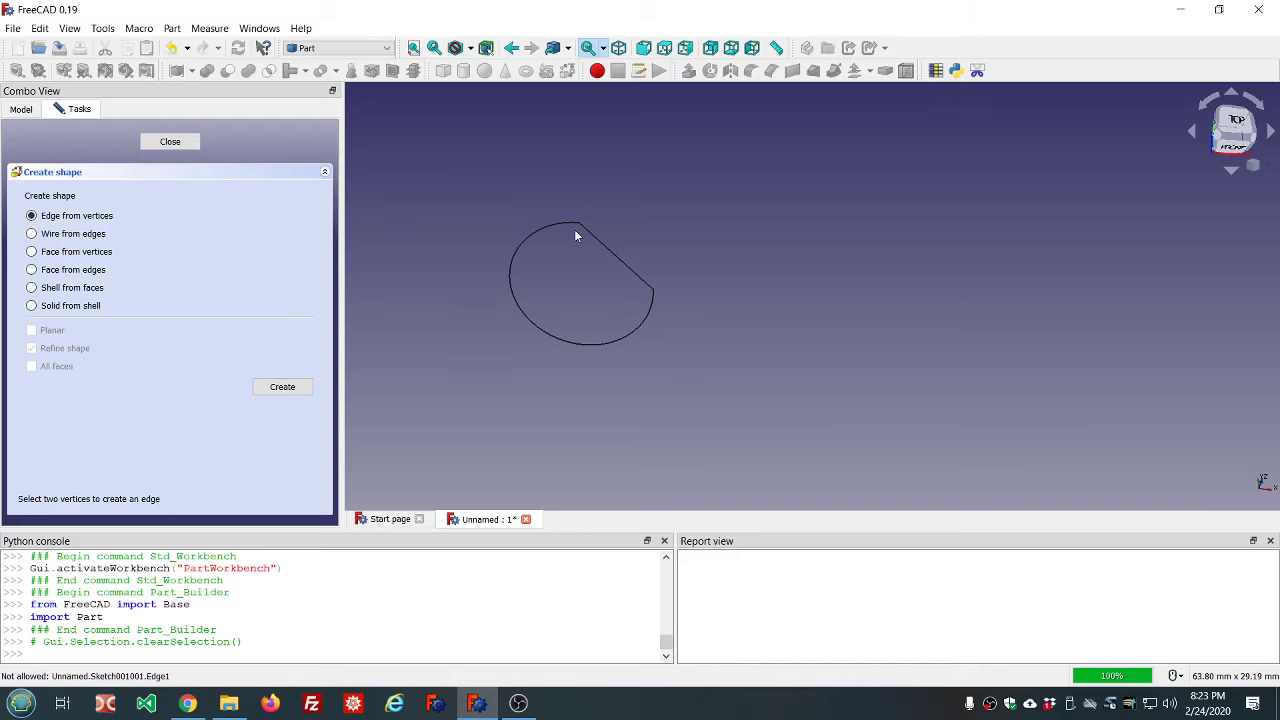
{"action": "left_click", "coordinate": [190, 143]}
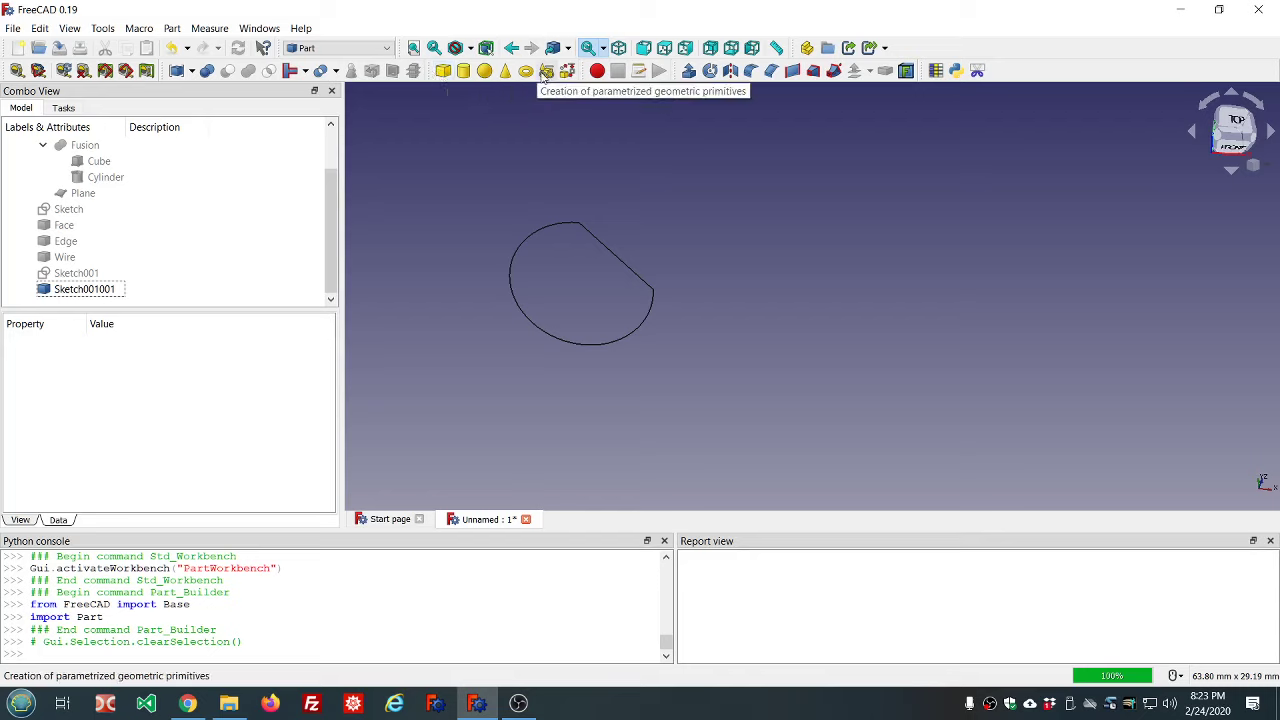
- Add a cube and hide the circle sketch Sketch001001
{"action": "left_click", "coordinate": [441, 72]}
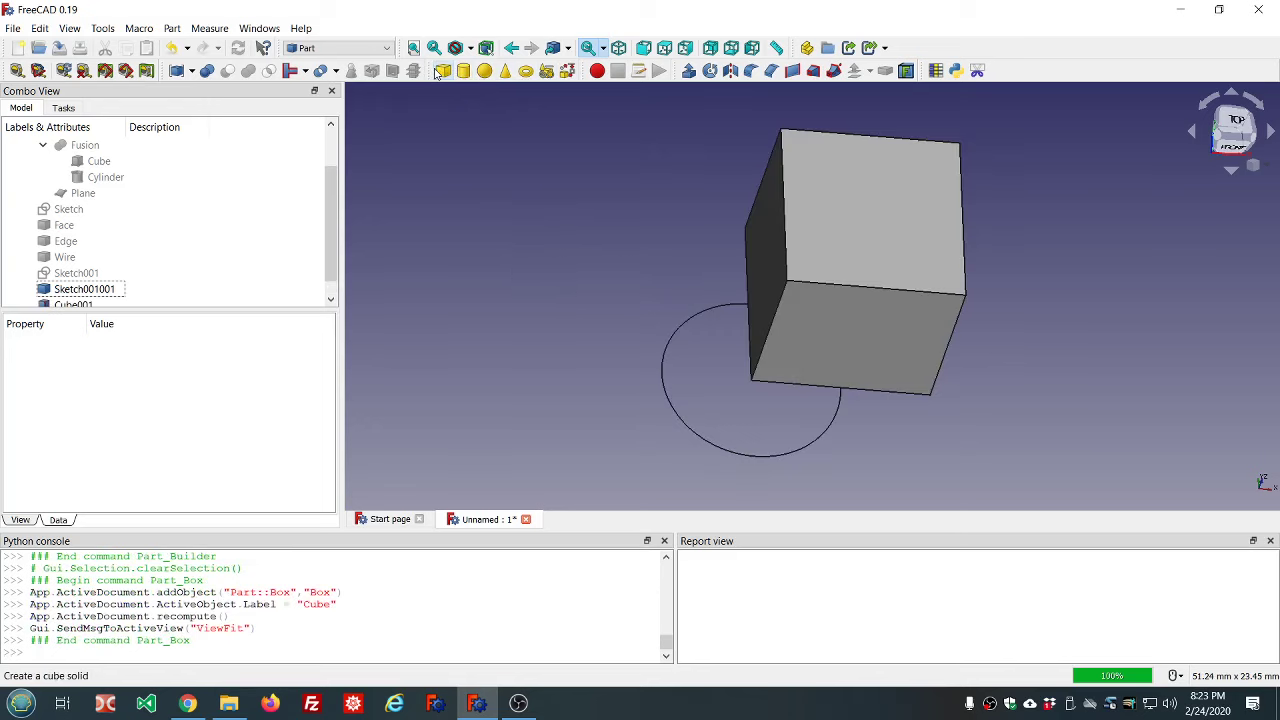
{"action": "scroll", "coordinate": [826, 294], "scroll_direction": "down", "scroll_amount": 3}
{"action": "scroll", "coordinate": [911, 288], "scroll_direction": "up", "scroll_amount": 2}
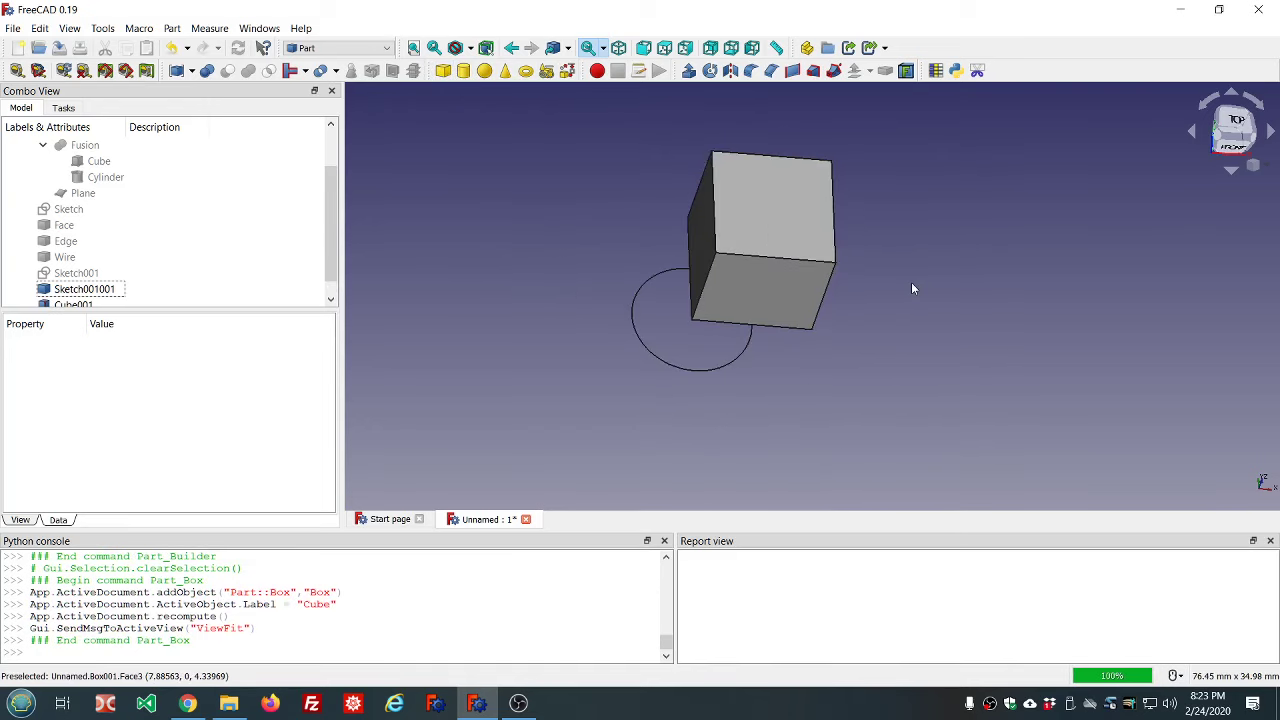
{"action": "scroll", "coordinate": [307, 257], "scroll_direction": "down", "scroll_amount": 1}
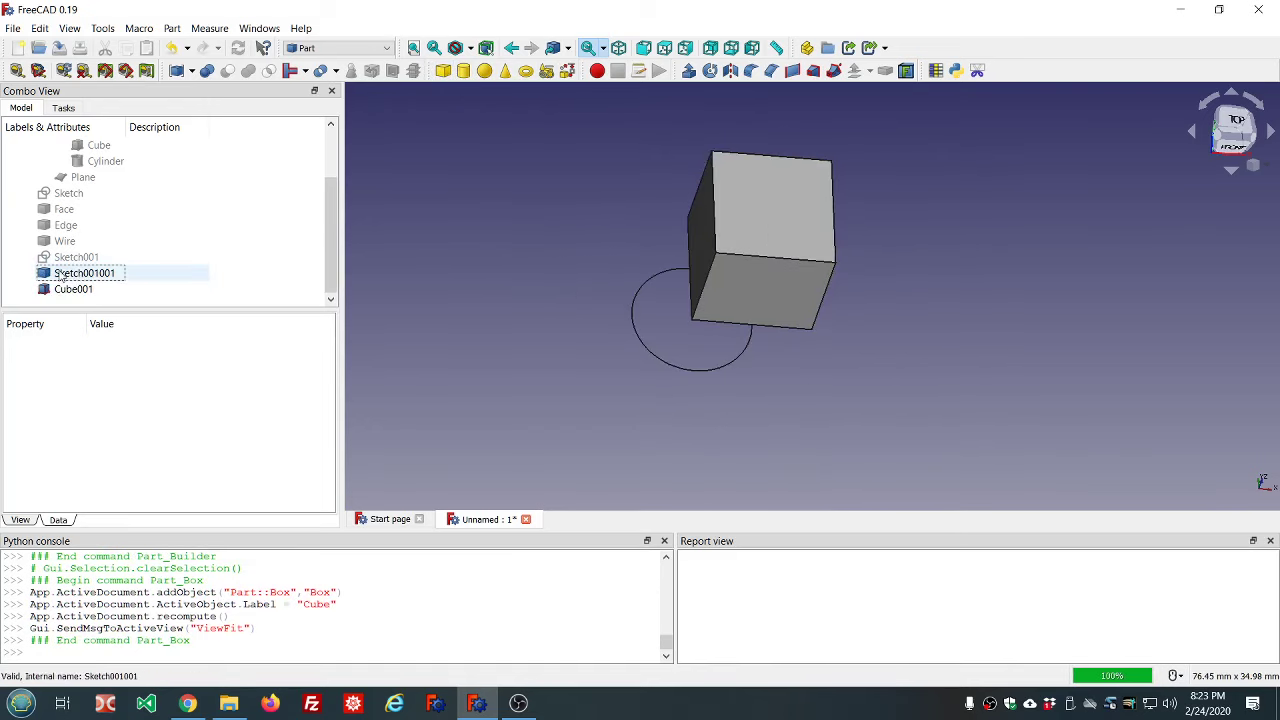
{"action": "left_click", "coordinate": [62, 274]}
{"action": "key", "text": "space"}
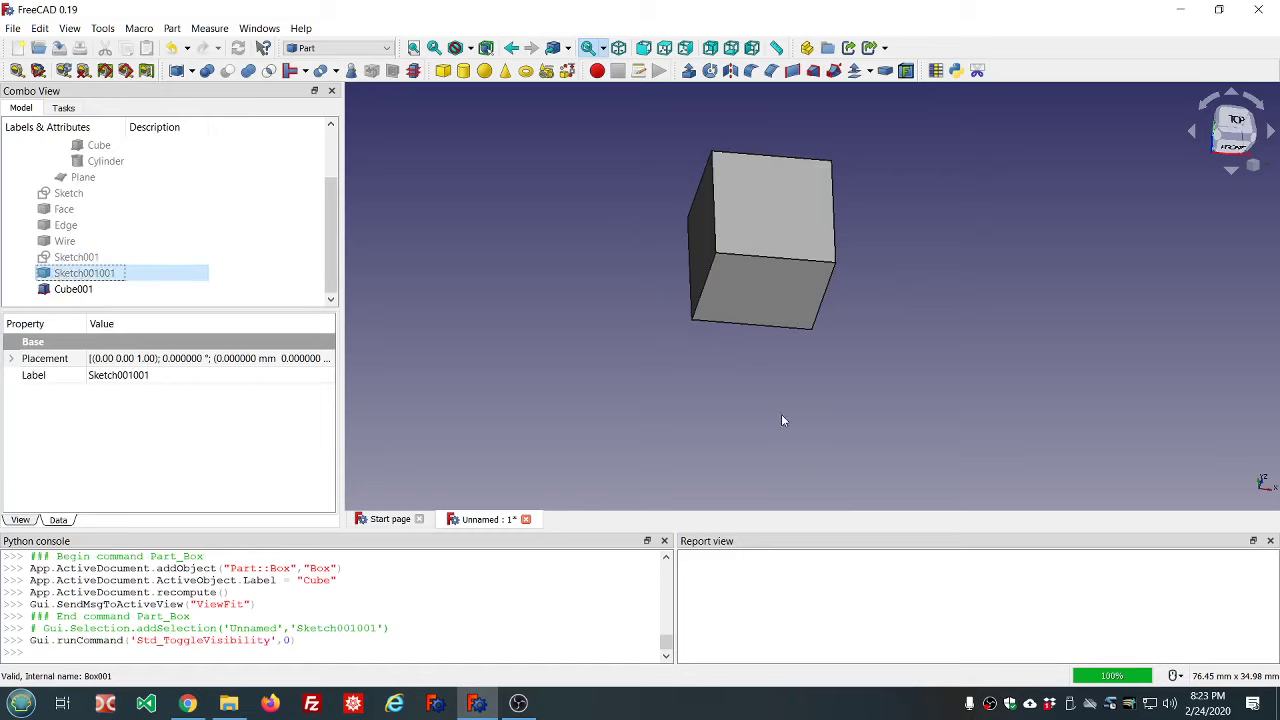
{"action": "middle_click_drag", "start_coordinate": [895, 384], "coordinate": [903, 346]}
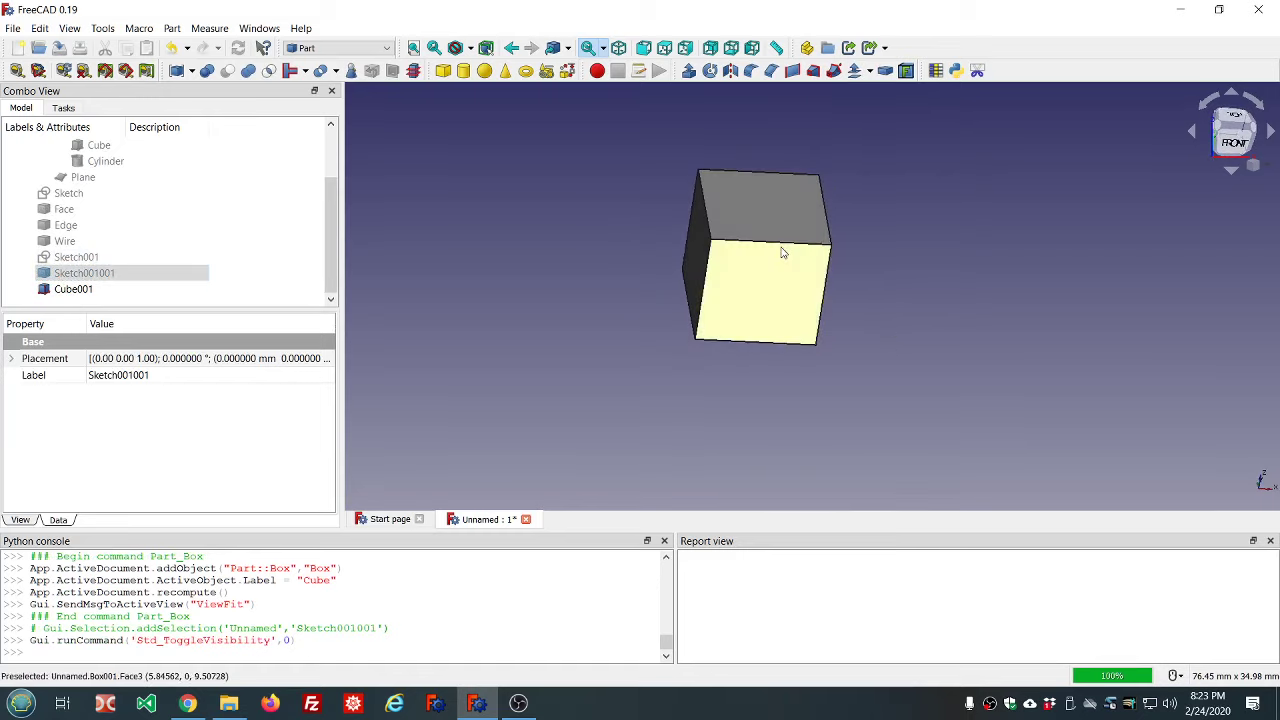
- Create a Point primitive picked at cube corner (0,0,10)
{"action": "left_click", "coordinate": [546, 71]}
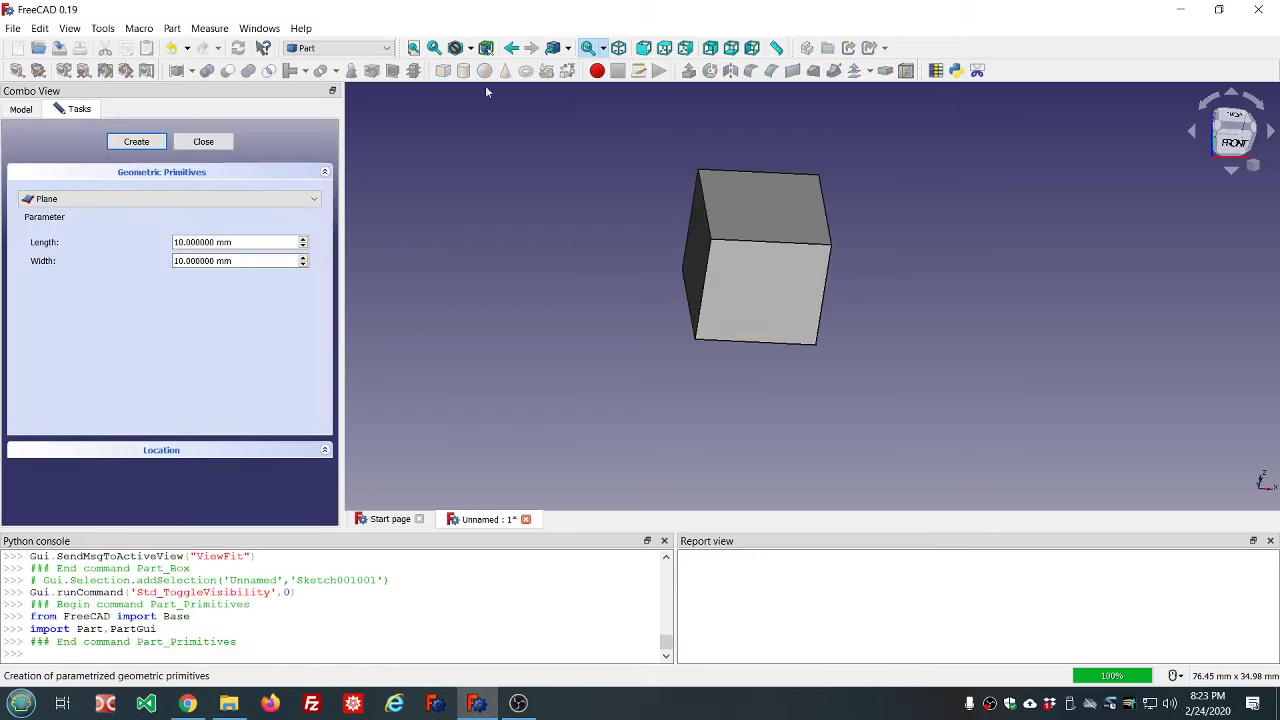
{"action": "left_click", "coordinate": [314, 200]}
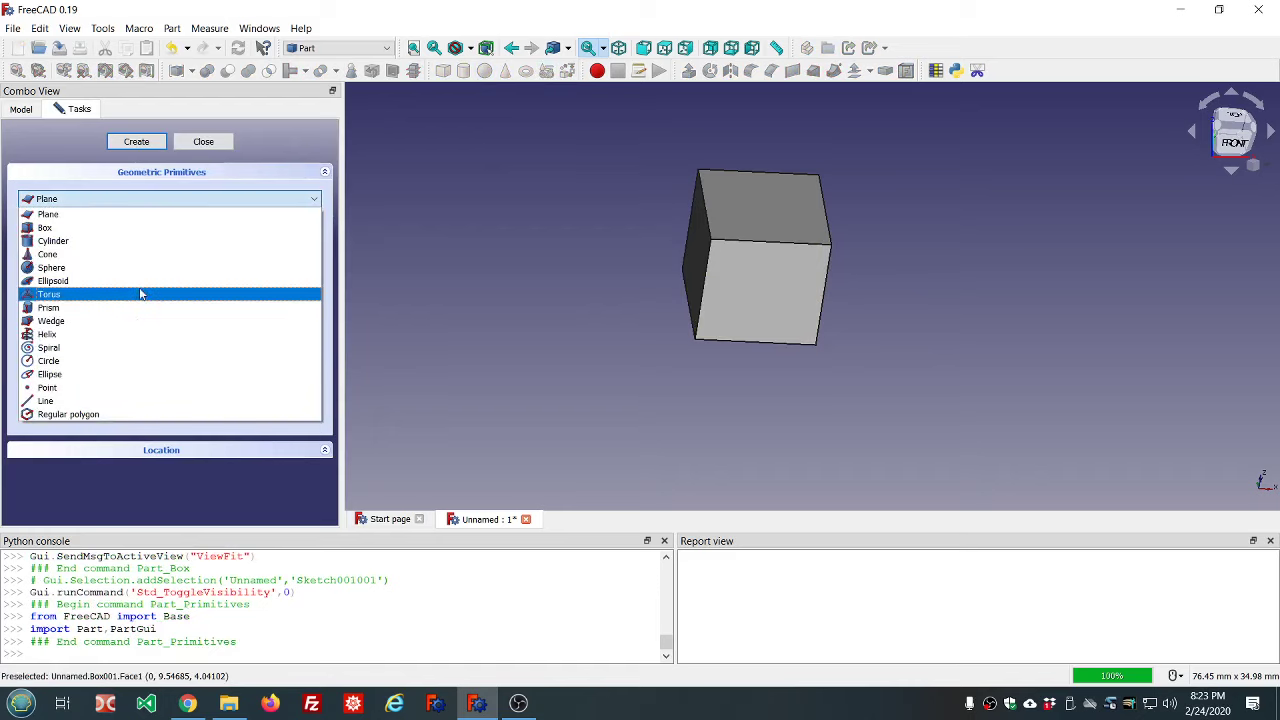
{"action": "left_click", "coordinate": [121, 387]}
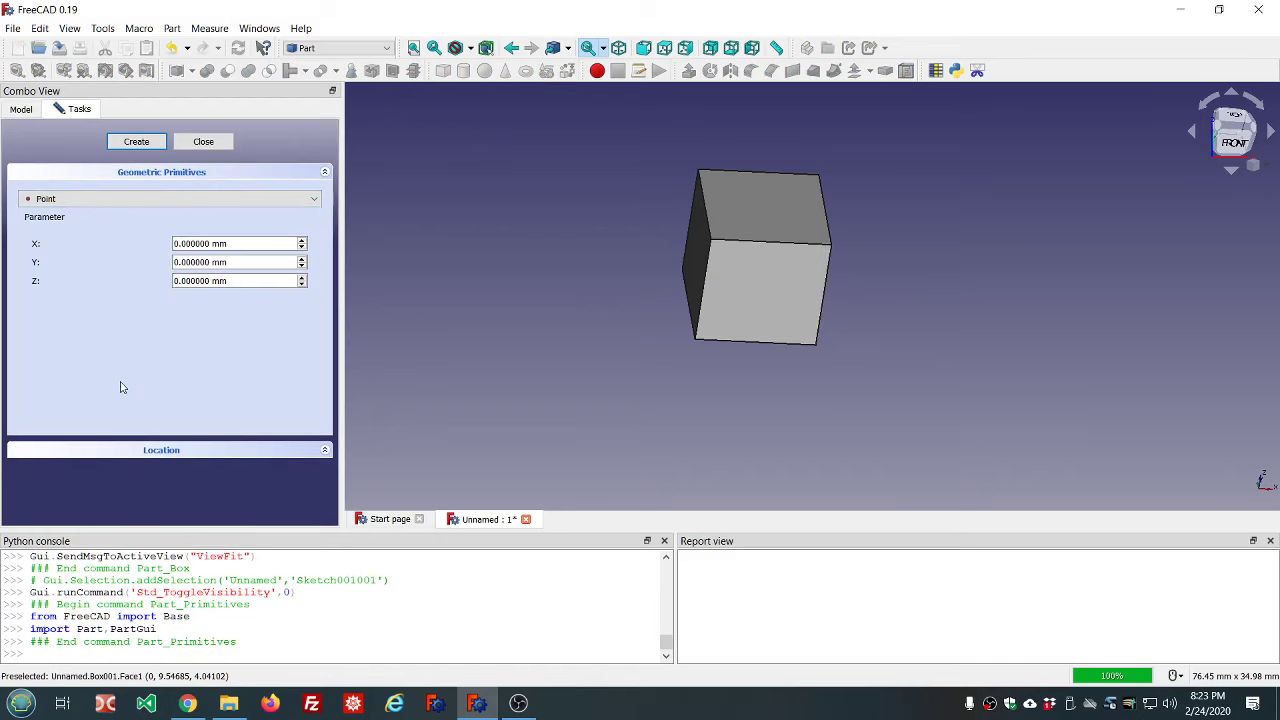
{"action": "left_click", "coordinate": [155, 452]}
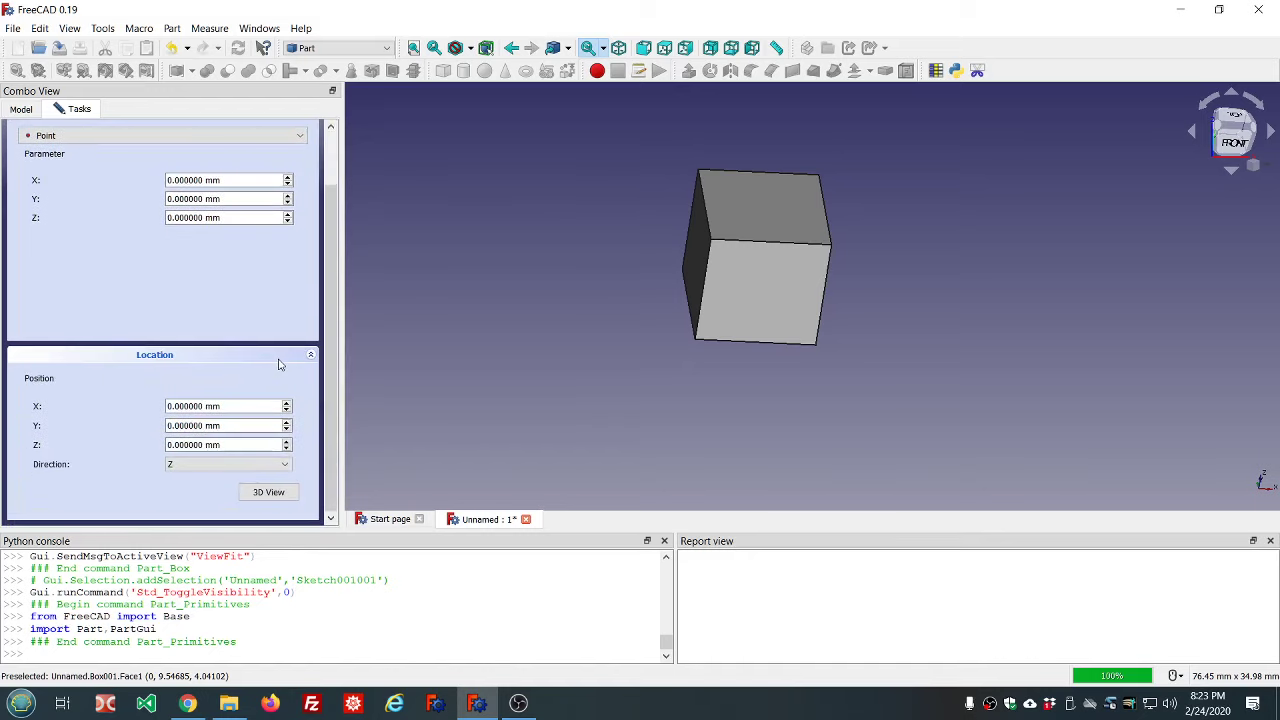
{"action": "left_click", "coordinate": [268, 493]}
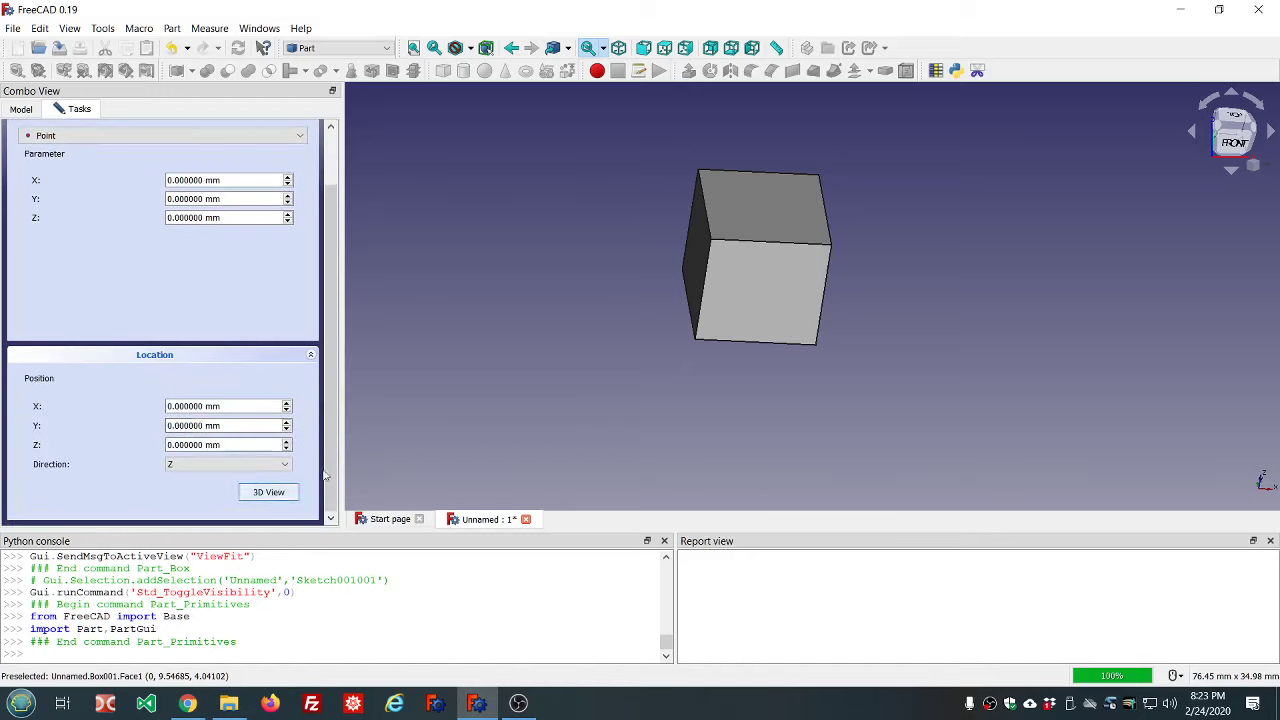
{"action": "left_click", "coordinate": [712, 243]}
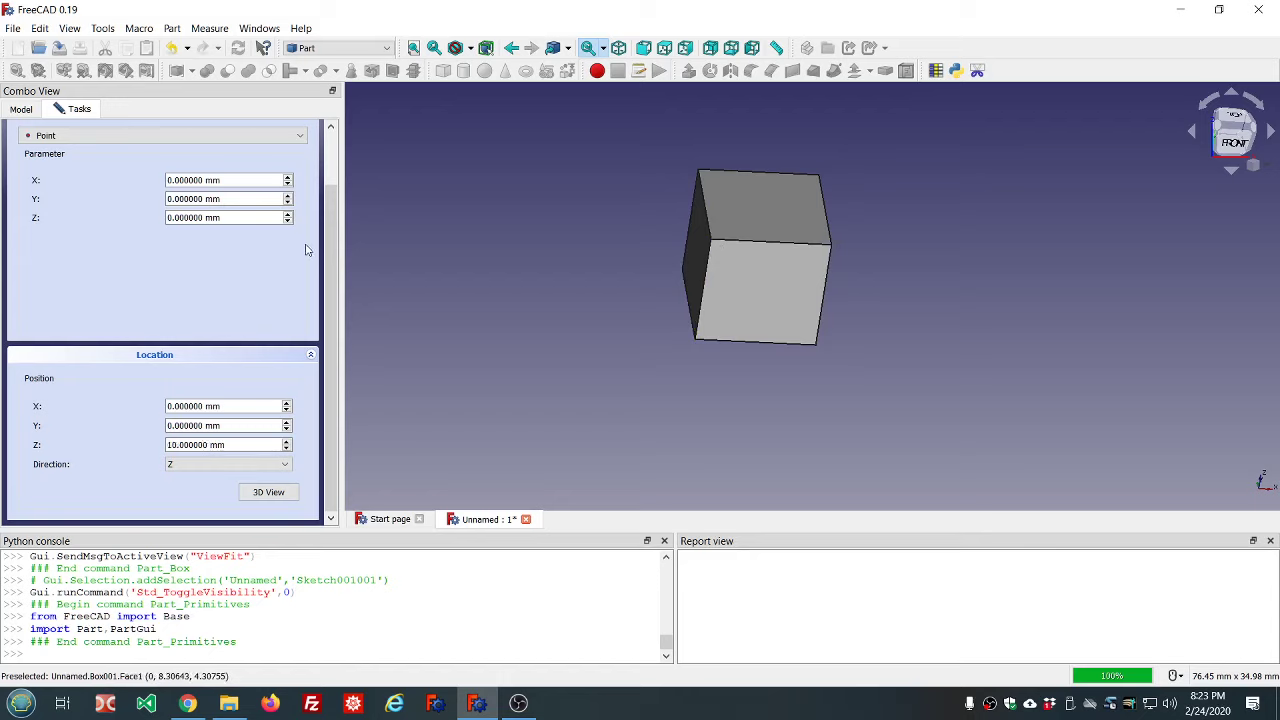
{"action": "scroll", "coordinate": [330, 300], "scroll_direction": "up", "scroll_amount": 2}
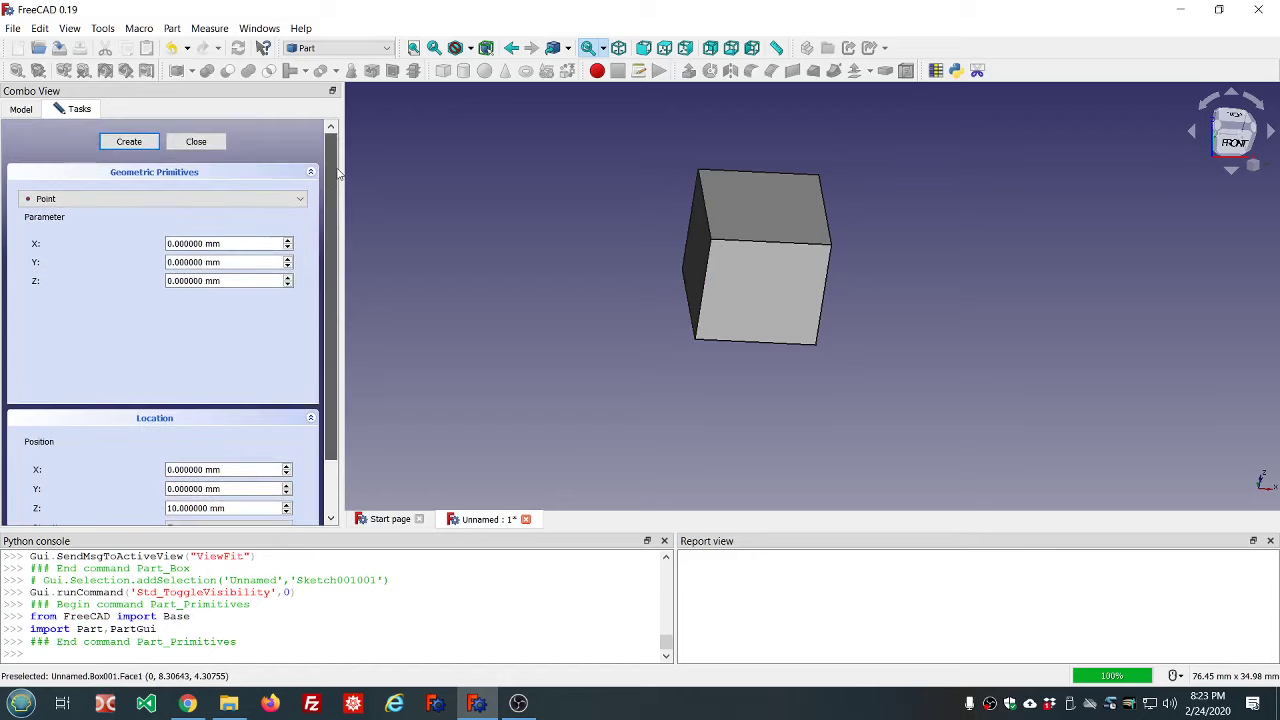
{"action": "left_click", "coordinate": [140, 142]}
{"action": "left_click", "coordinate": [196, 141]}
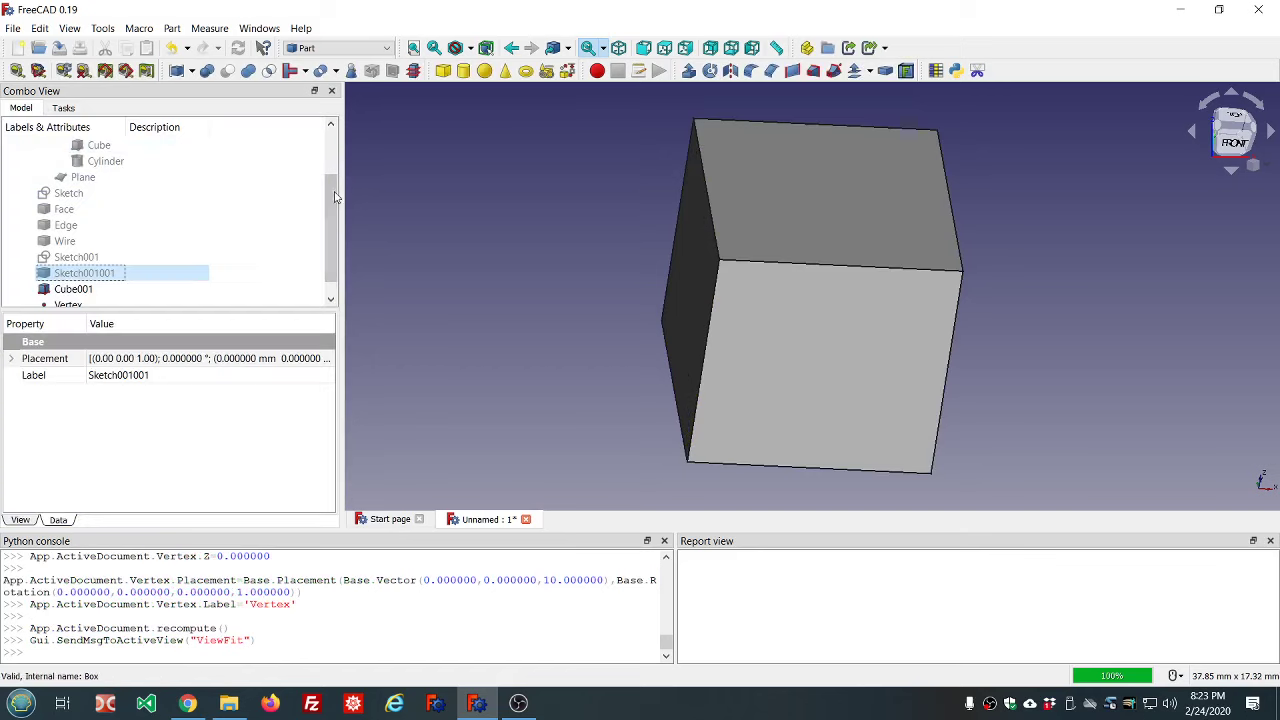
{"action": "scroll", "coordinate": [200, 250], "scroll_direction": "down", "scroll_amount": 1}
{"action": "left_click", "coordinate": [80, 290]}
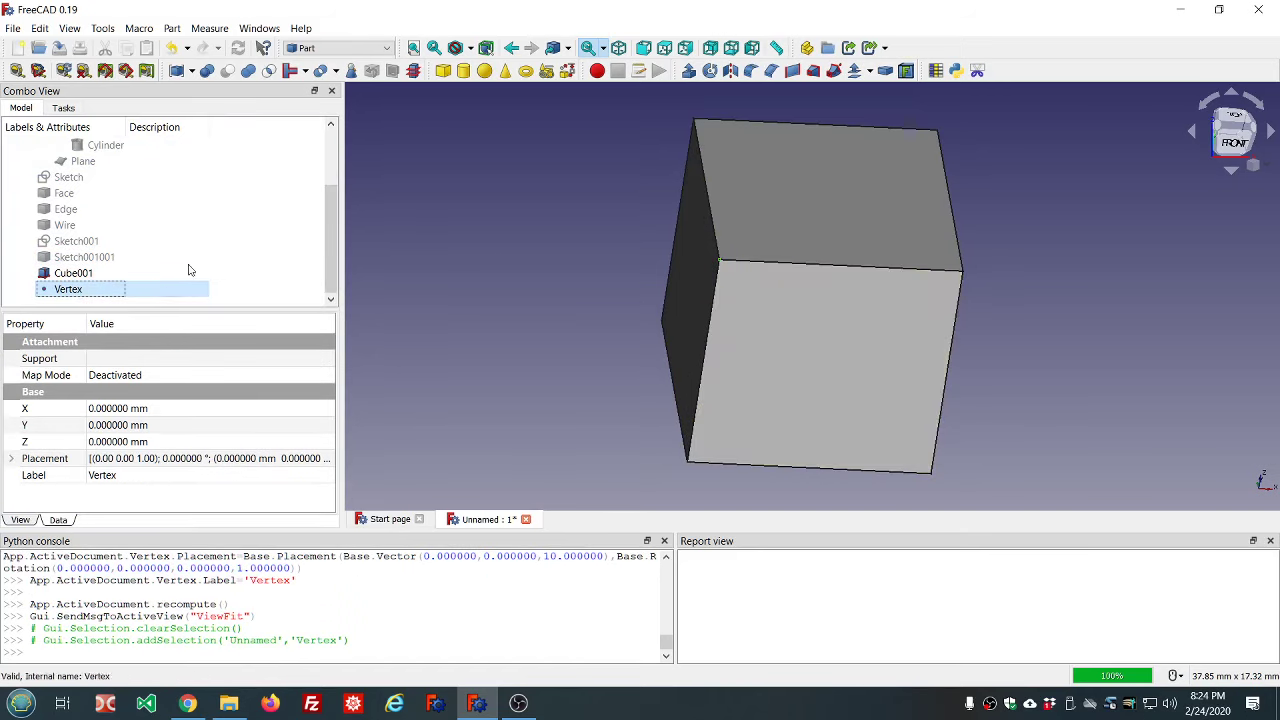
- Create a second point, Vertex001, picked at cube corner (10,0,10)
{"action": "left_click", "coordinate": [546, 70]}
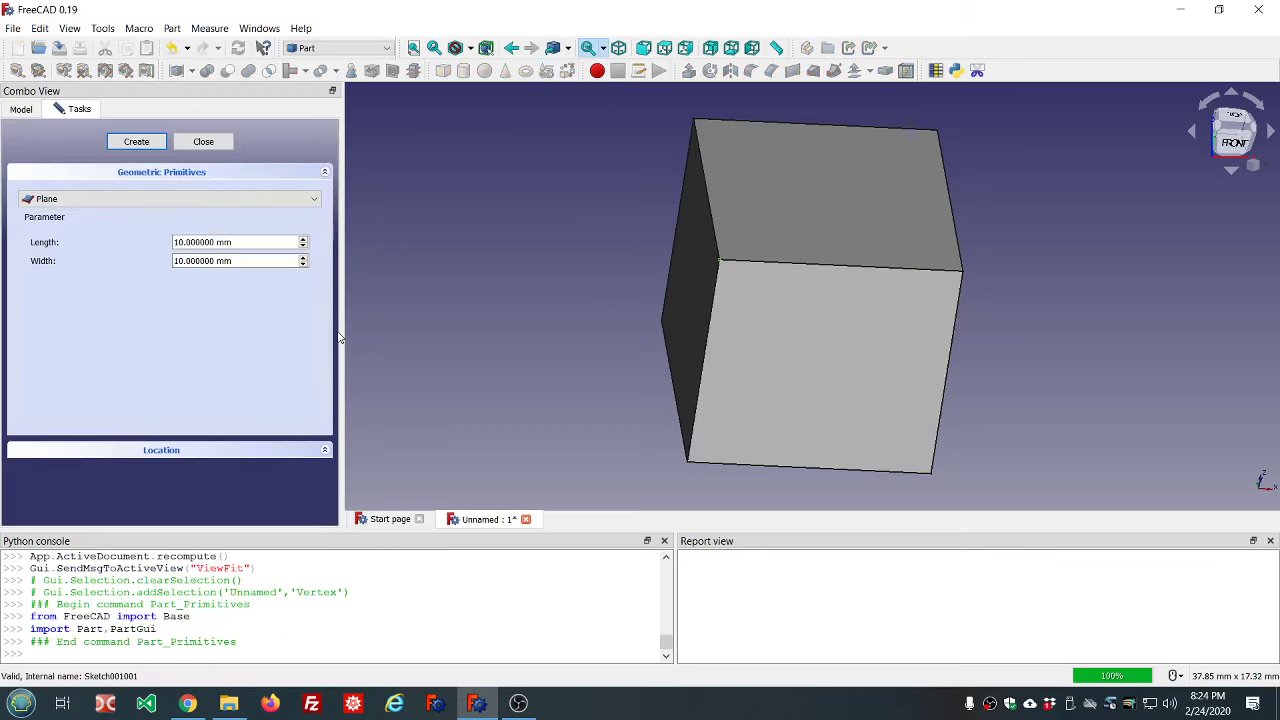
{"action": "left_click", "coordinate": [150, 199]}
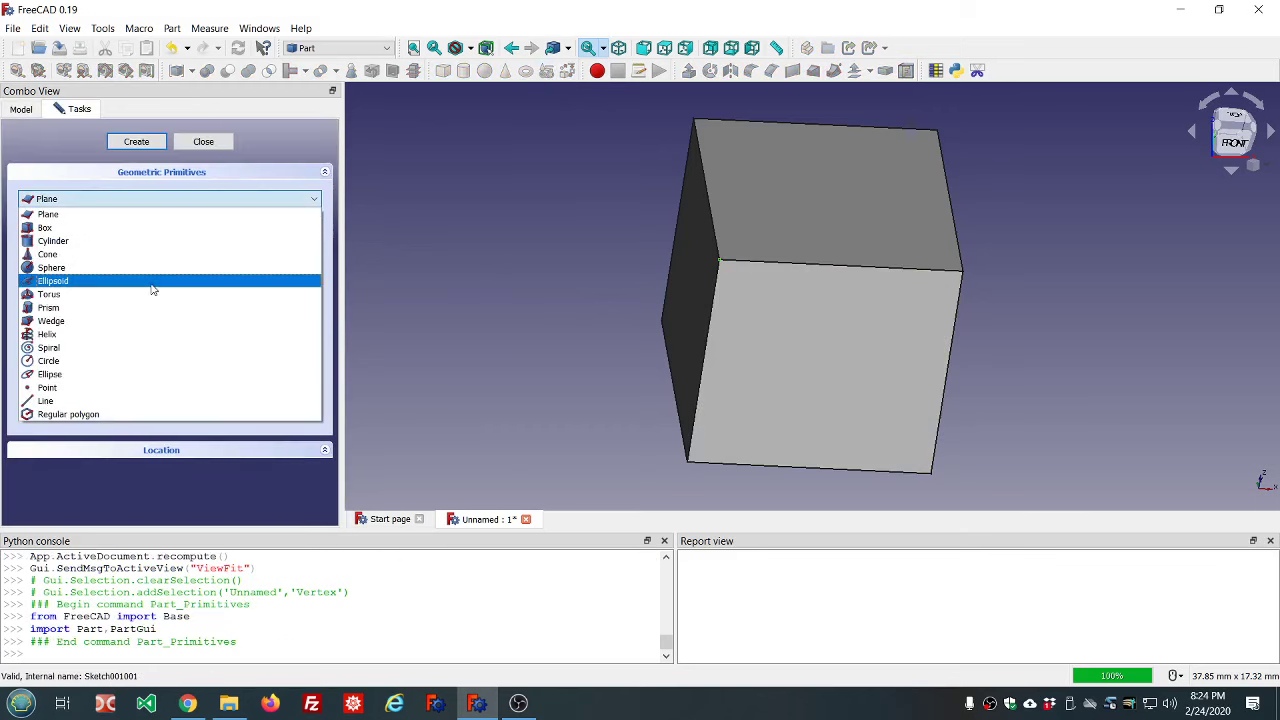
{"action": "left_click", "coordinate": [94, 389]}
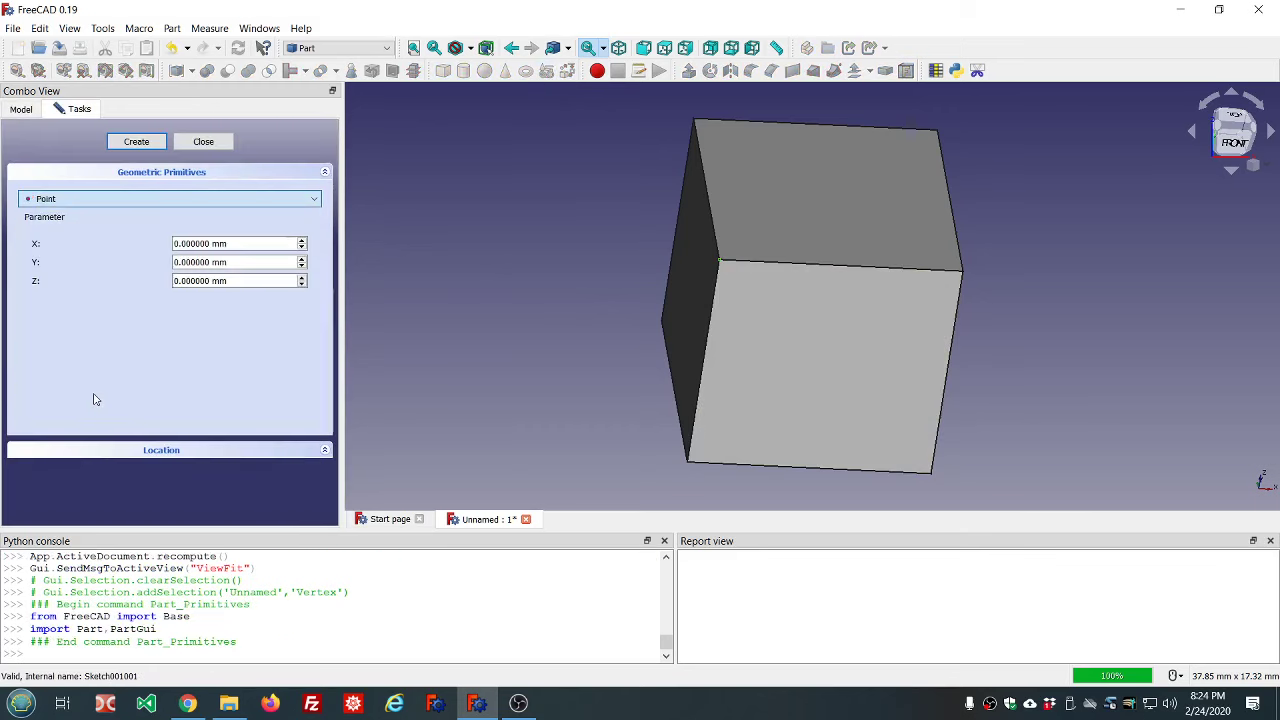
{"action": "left_click", "coordinate": [161, 450]}
{"action": "scroll", "coordinate": [503, 393], "scroll_direction": "down", "scroll_amount": 4}
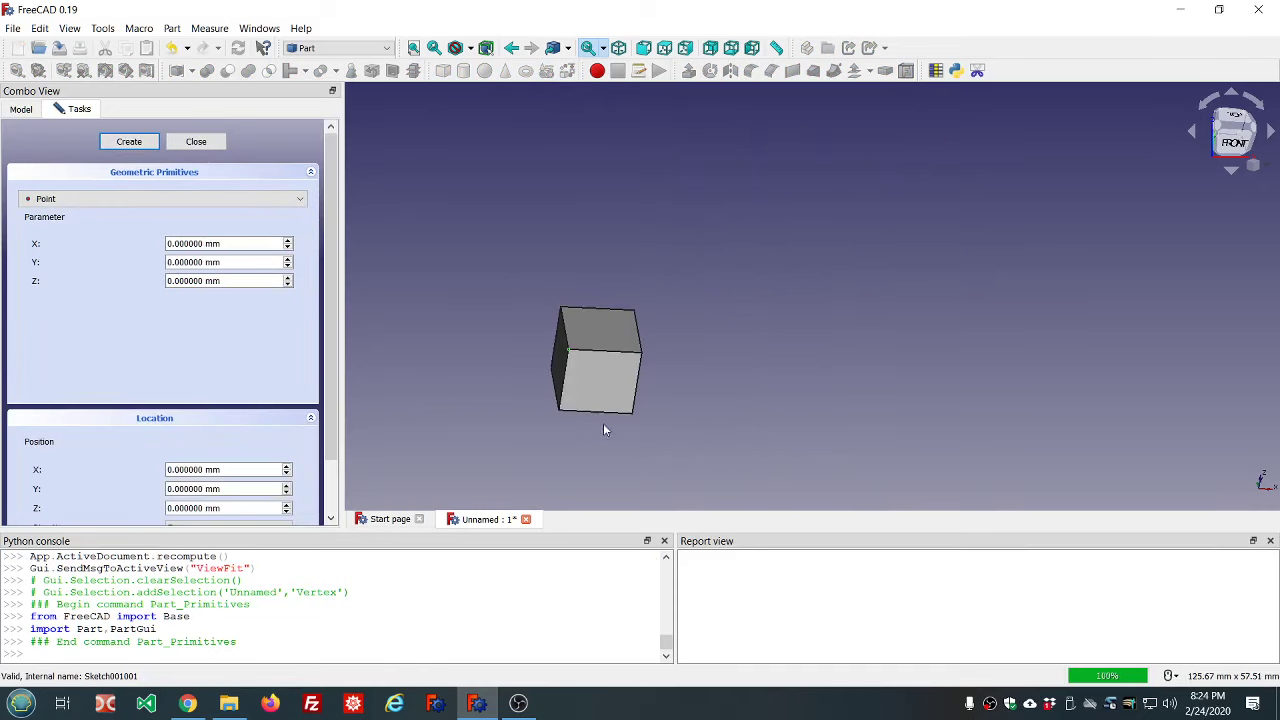
{"action": "scroll", "coordinate": [325, 361], "scroll_direction": "down", "scroll_amount": 2}
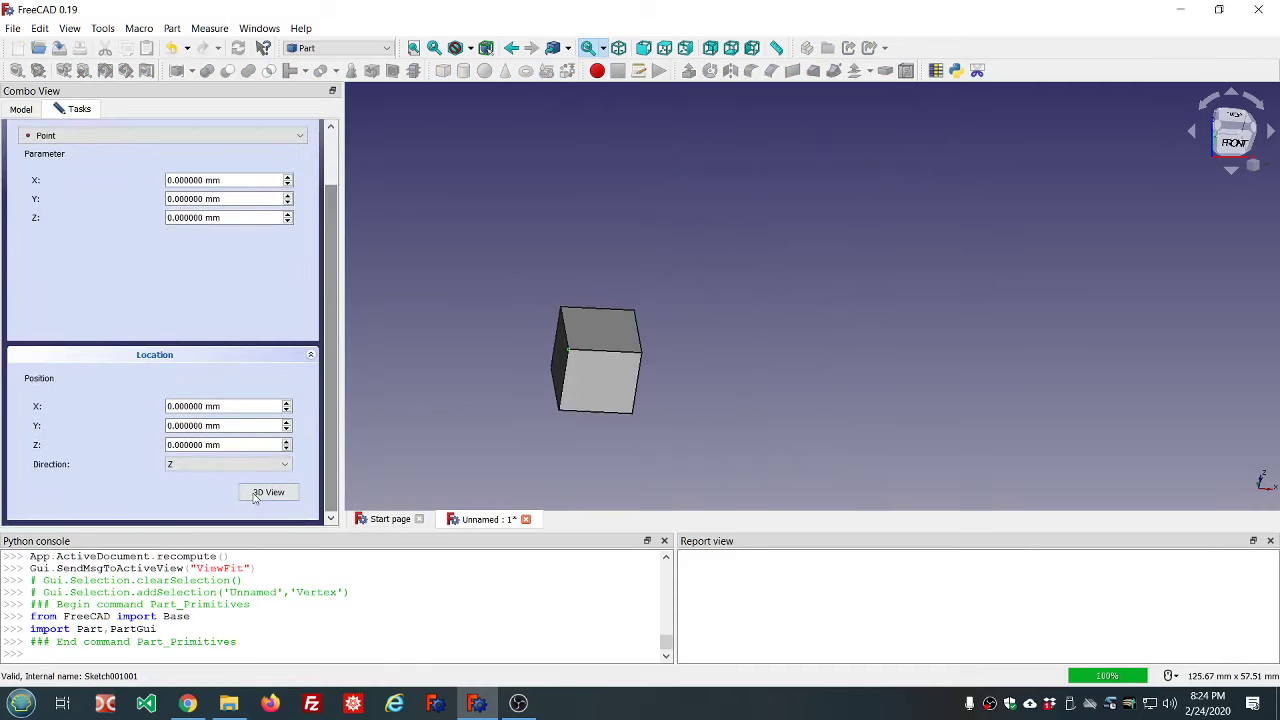
{"action": "left_click", "coordinate": [644, 357]}
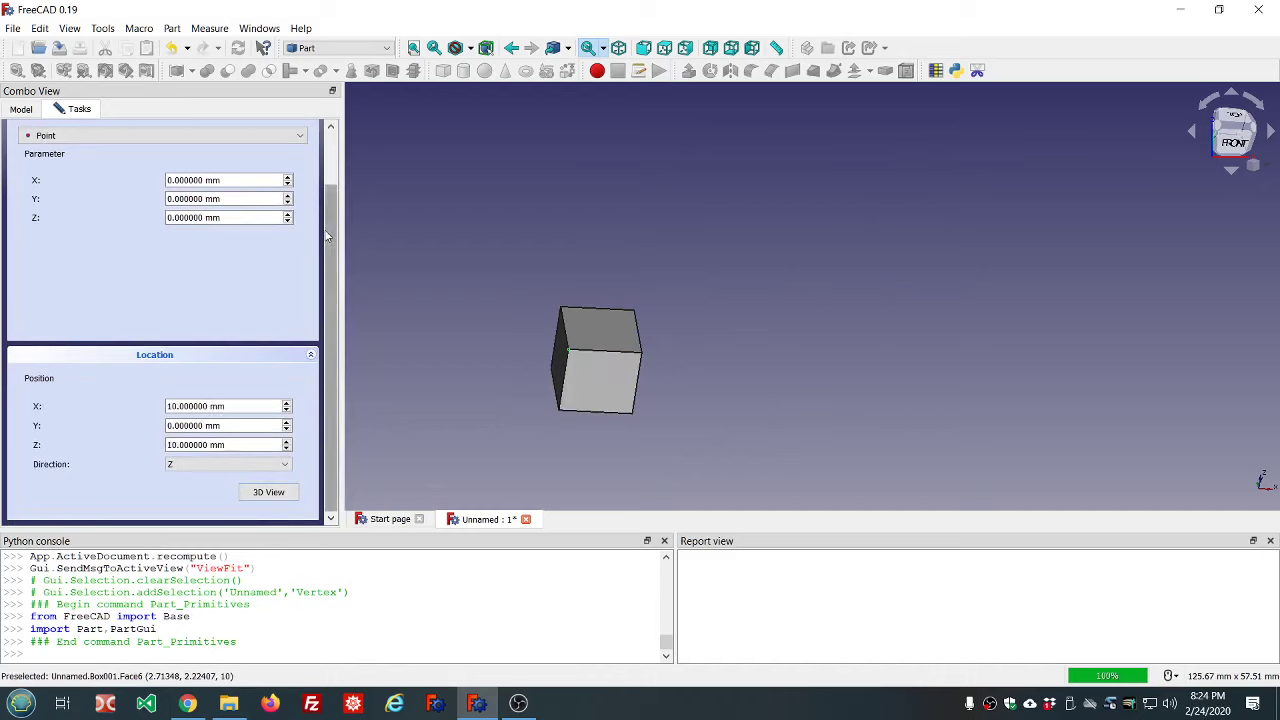
{"action": "scroll", "coordinate": [318, 133], "scroll_direction": "up", "scroll_amount": 2}
{"action": "left_click", "coordinate": [128, 141]}
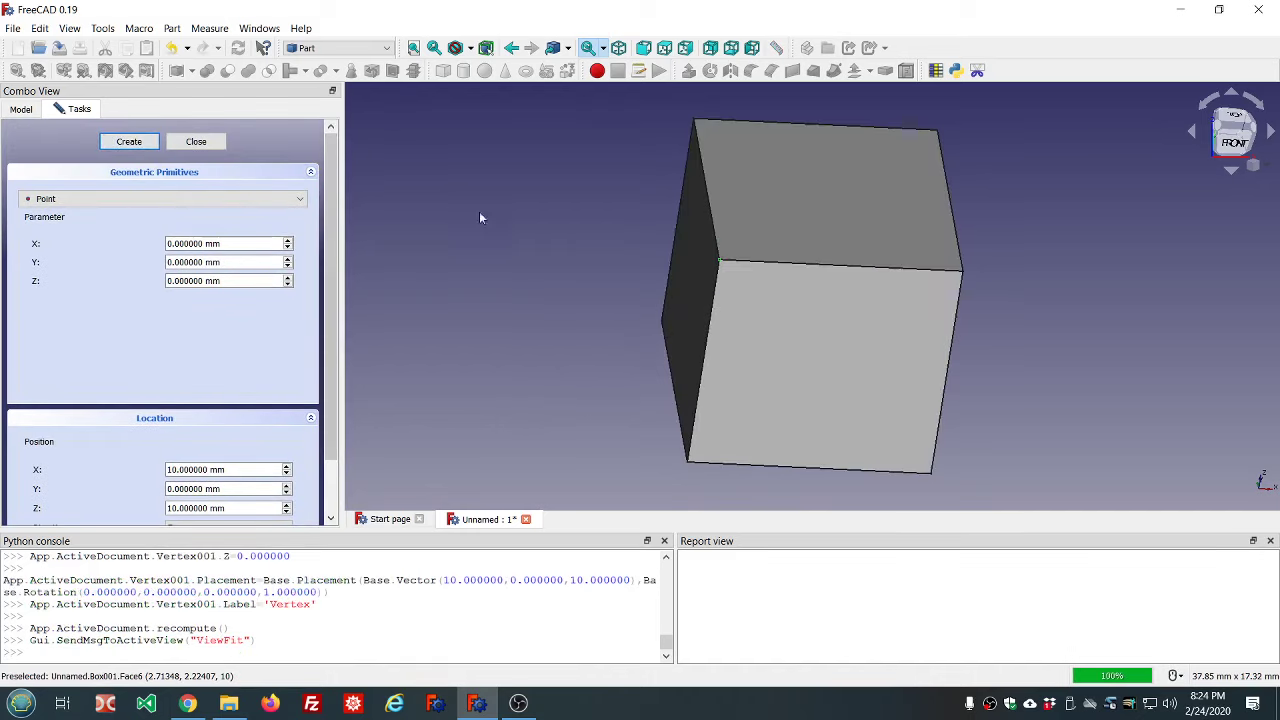
- Pick cube corner (0,10,10) for a third point and close the primitives panel
{"action": "scroll", "coordinate": [332, 279], "scroll_direction": "down", "scroll_amount": 2}
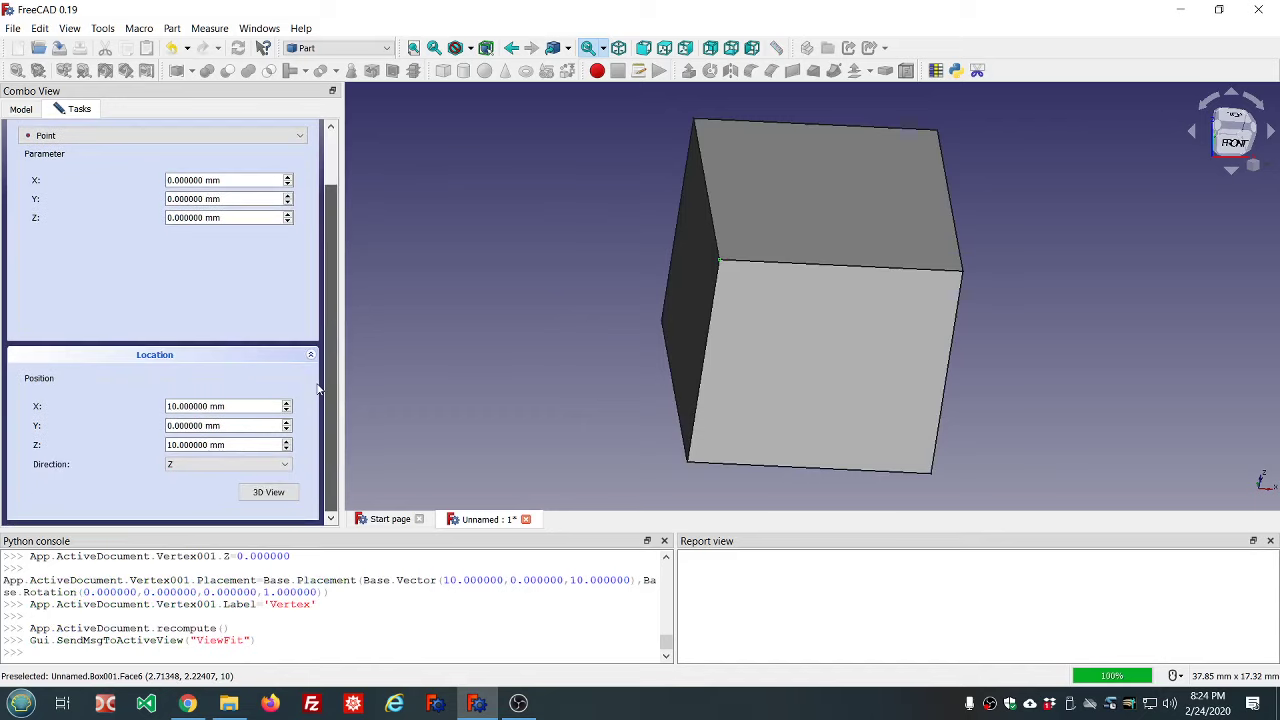
{"action": "left_click", "coordinate": [693, 121]}
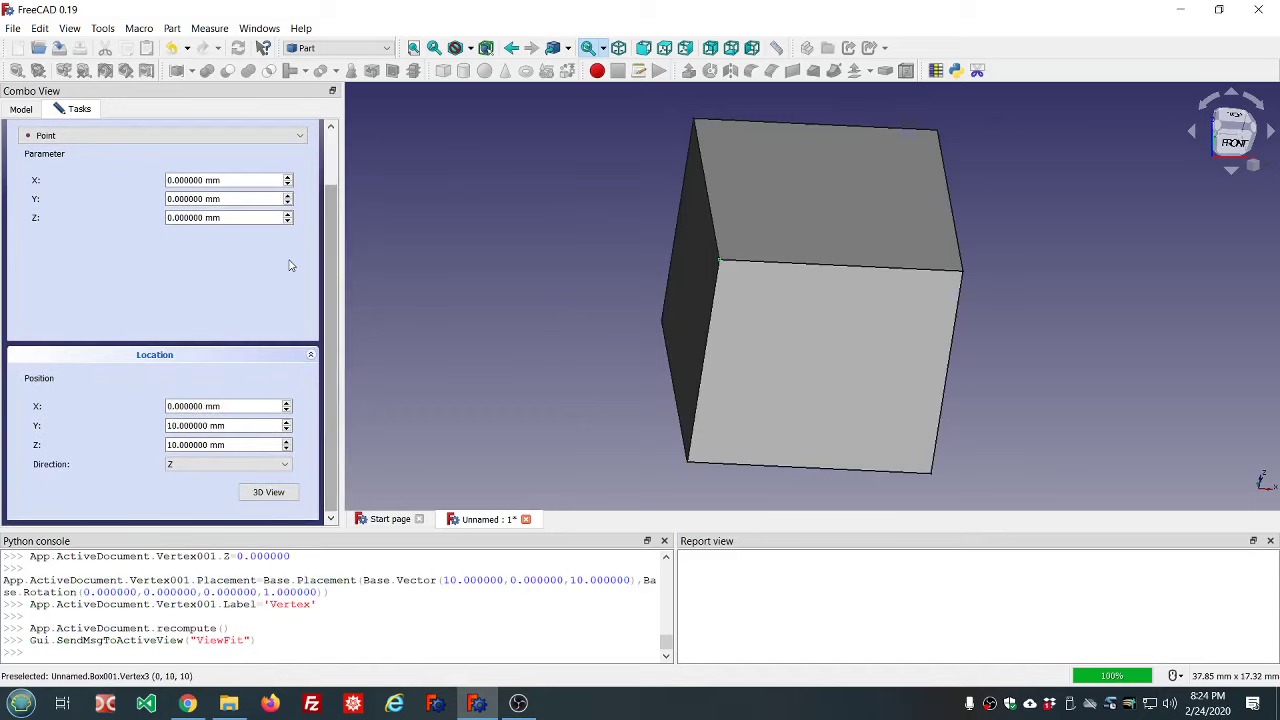
{"action": "scroll", "coordinate": [190, 165], "scroll_direction": "up", "scroll_amount": 2}
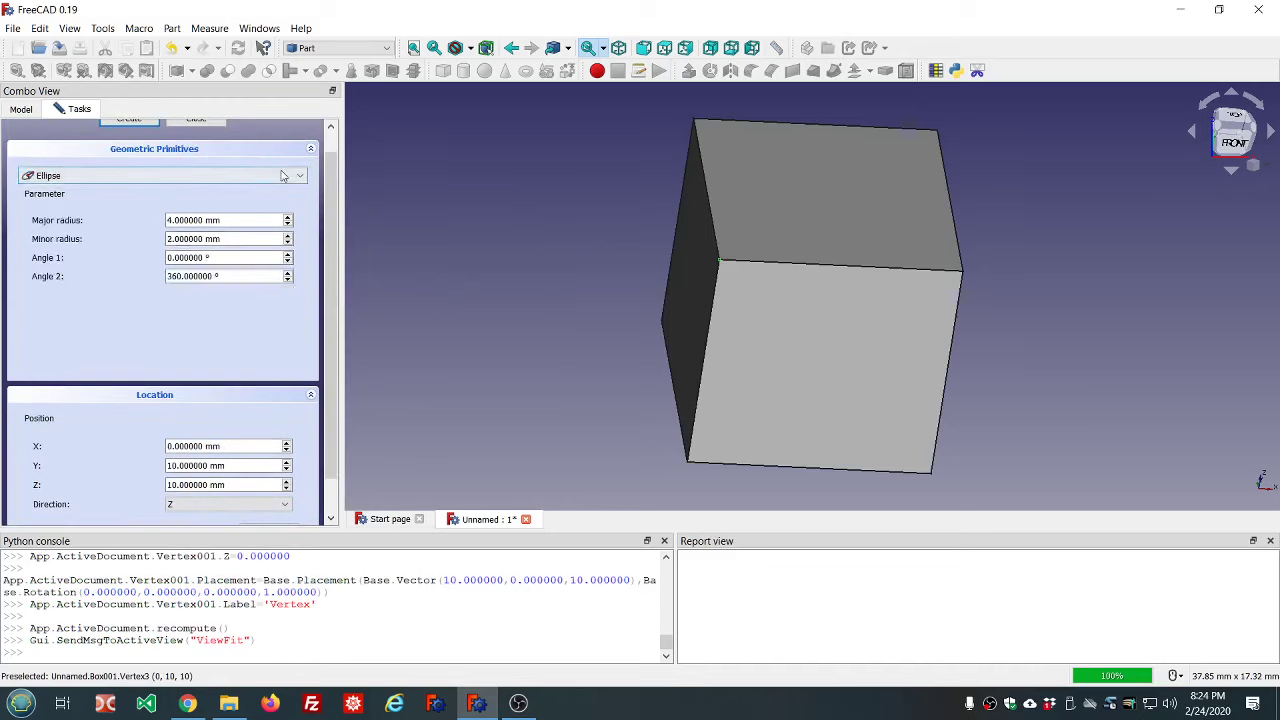
{"action": "scroll", "coordinate": [285, 179], "scroll_direction": "down", "scroll_amount": 1}
{"action": "scroll", "coordinate": [316, 188], "scroll_direction": "up", "scroll_amount": 1}
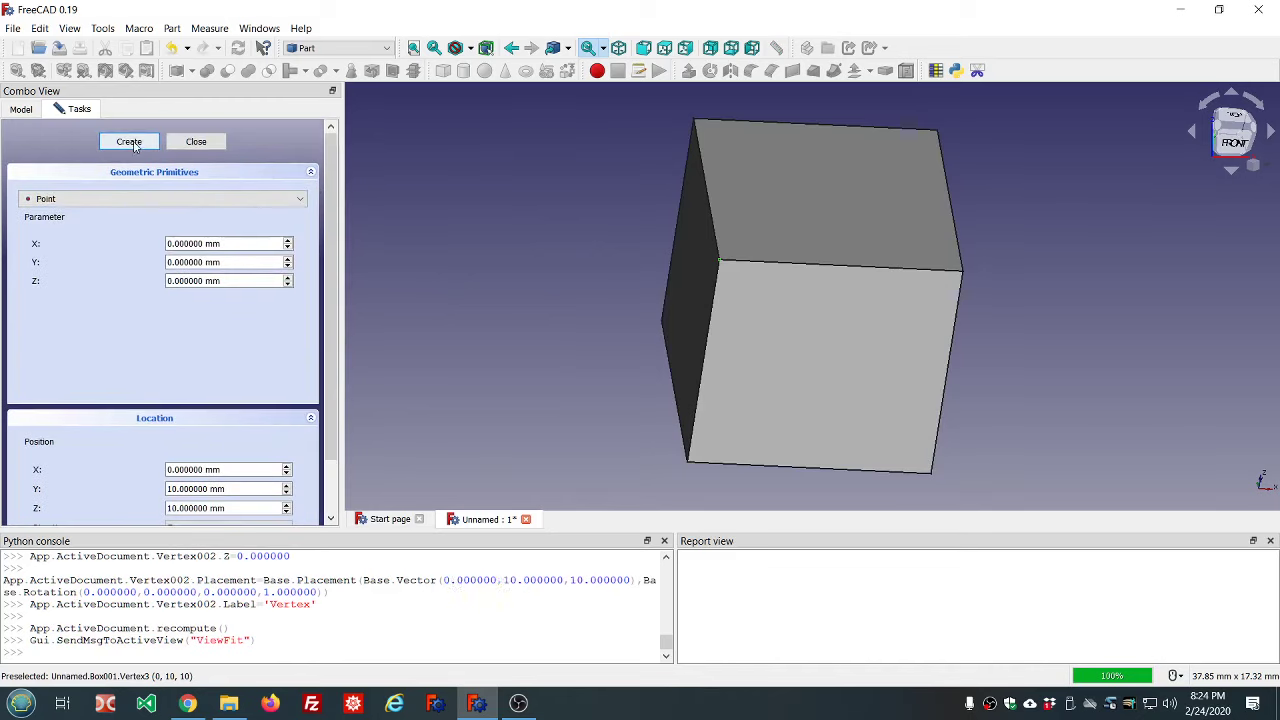
{"action": "left_click", "coordinate": [196, 142]}
{"action": "scroll", "coordinate": [250, 230], "scroll_direction": "down", "scroll_amount": 1}
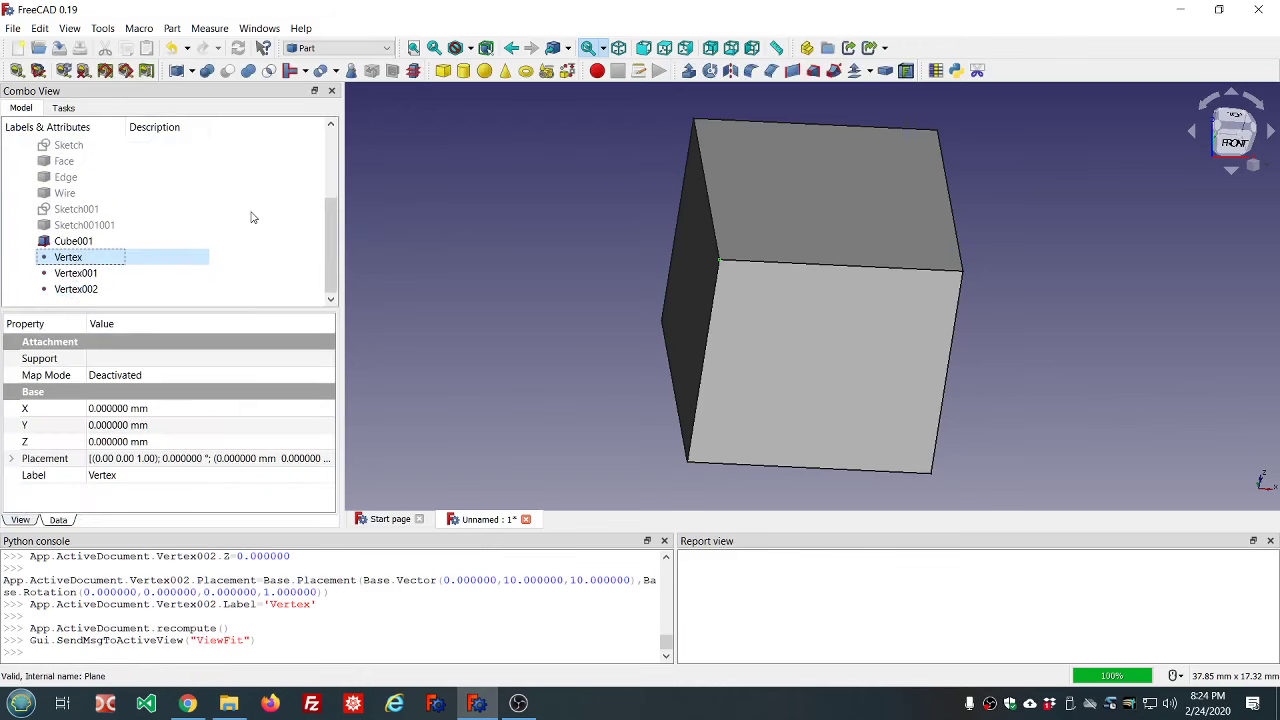
{"action": "left_click", "coordinate": [93, 273]}
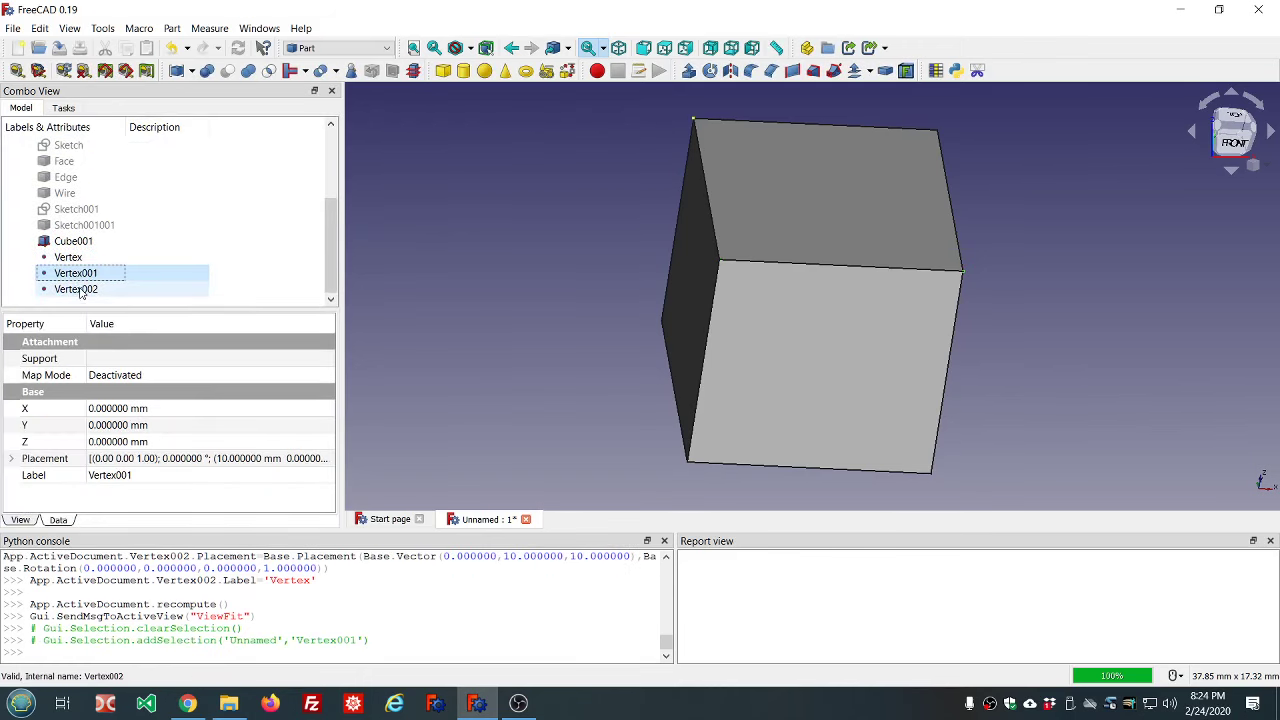
{"action": "left_click", "coordinate": [78, 289]}
{"action": "left_click", "coordinate": [80, 273]}
{"action": "left_click", "coordinate": [80, 242]}
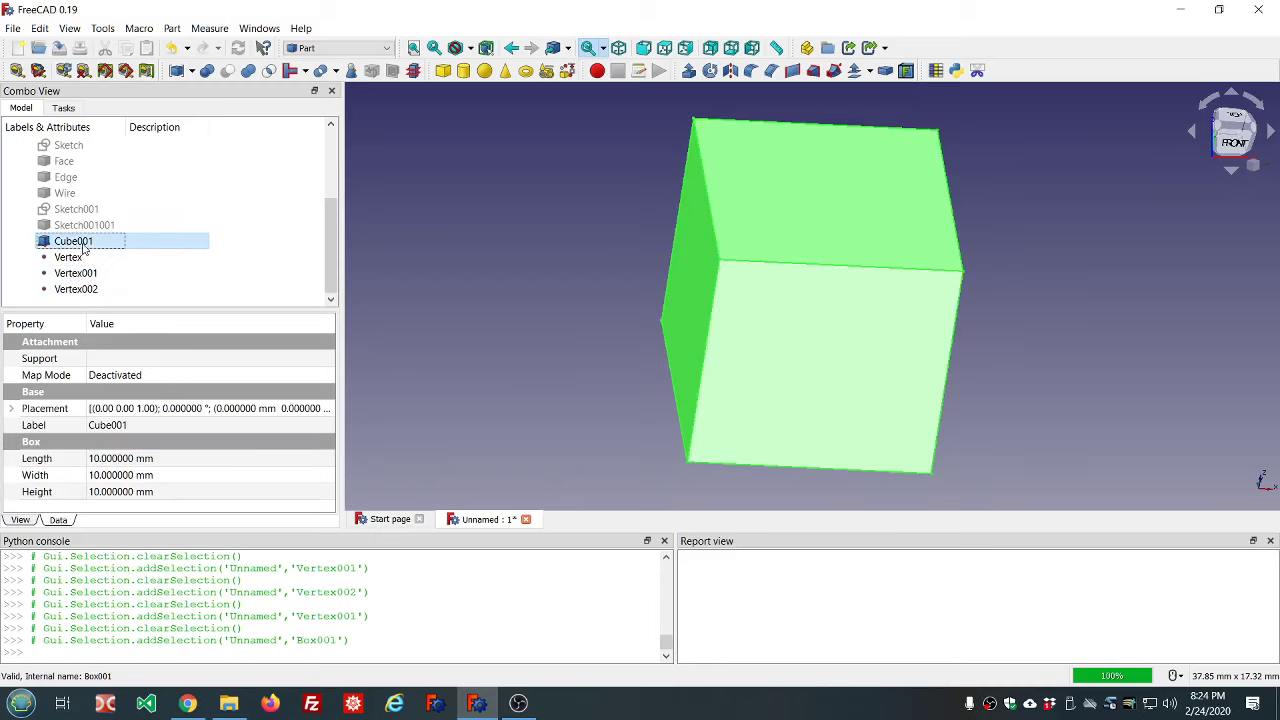
{"action": "key", "text": "space"}
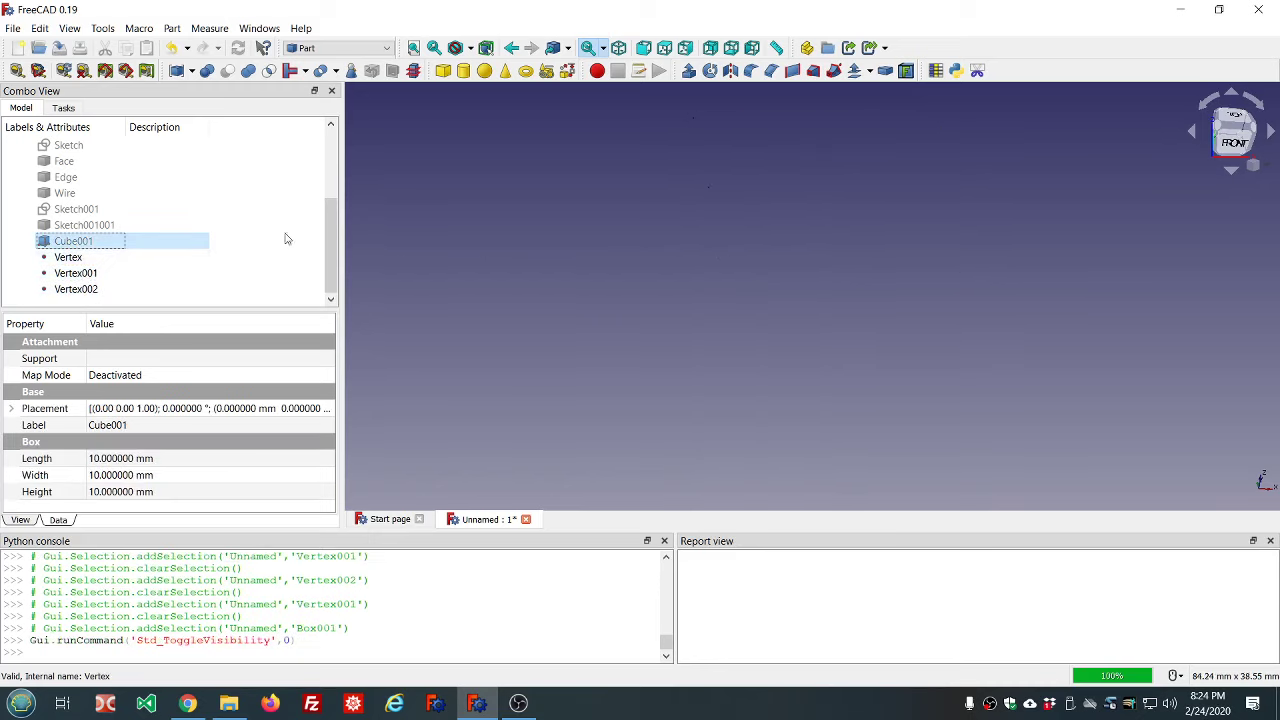
{"action": "left_click", "coordinate": [118, 258]}
{"action": "left_click", "coordinate": [104, 275]}
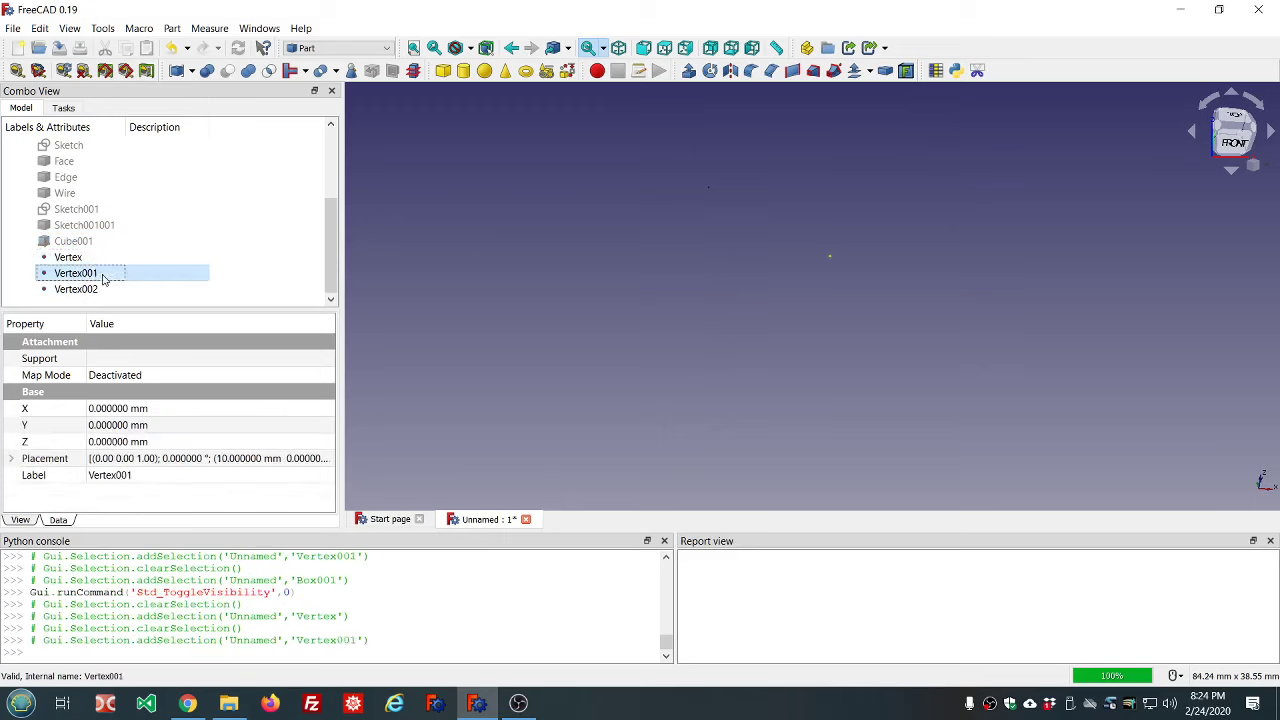
{"action": "left_click", "coordinate": [100, 289]}
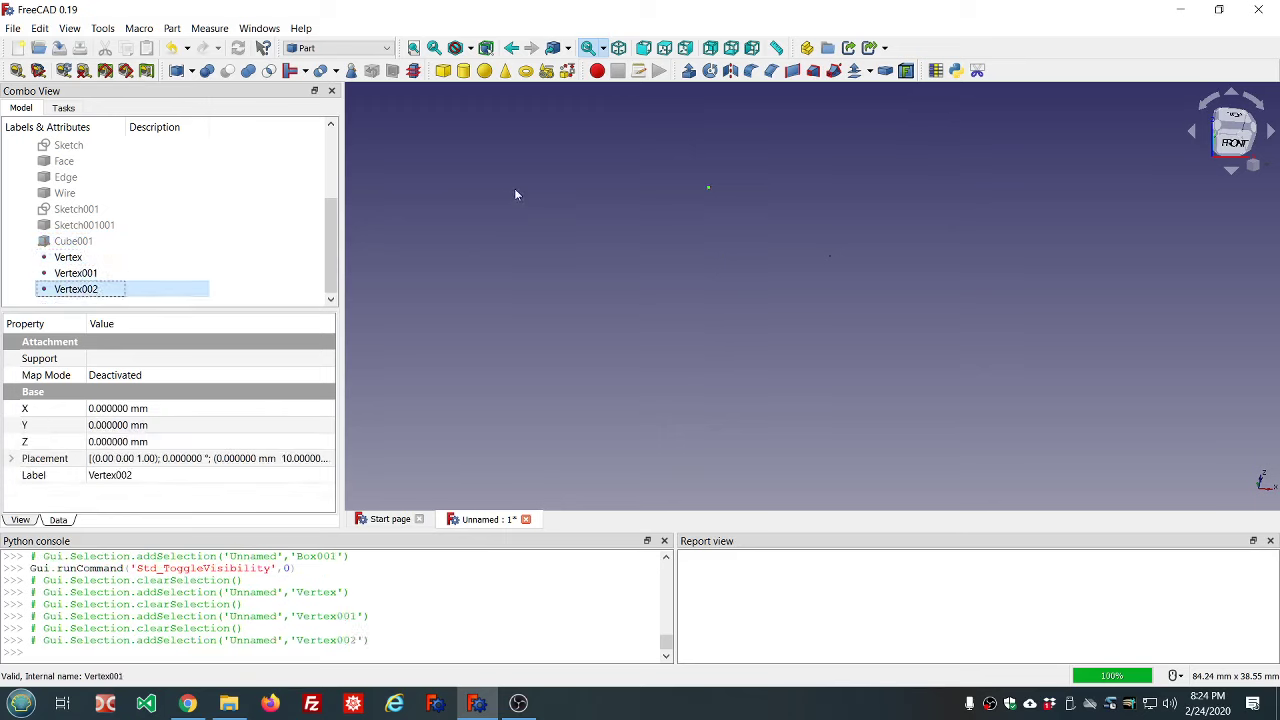
{"action": "scroll", "coordinate": [728, 262], "scroll_direction": "down", "scroll_amount": 2}
{"action": "left_click_drag", "start_coordinate": [330, 220], "coordinate": [330, 150]}
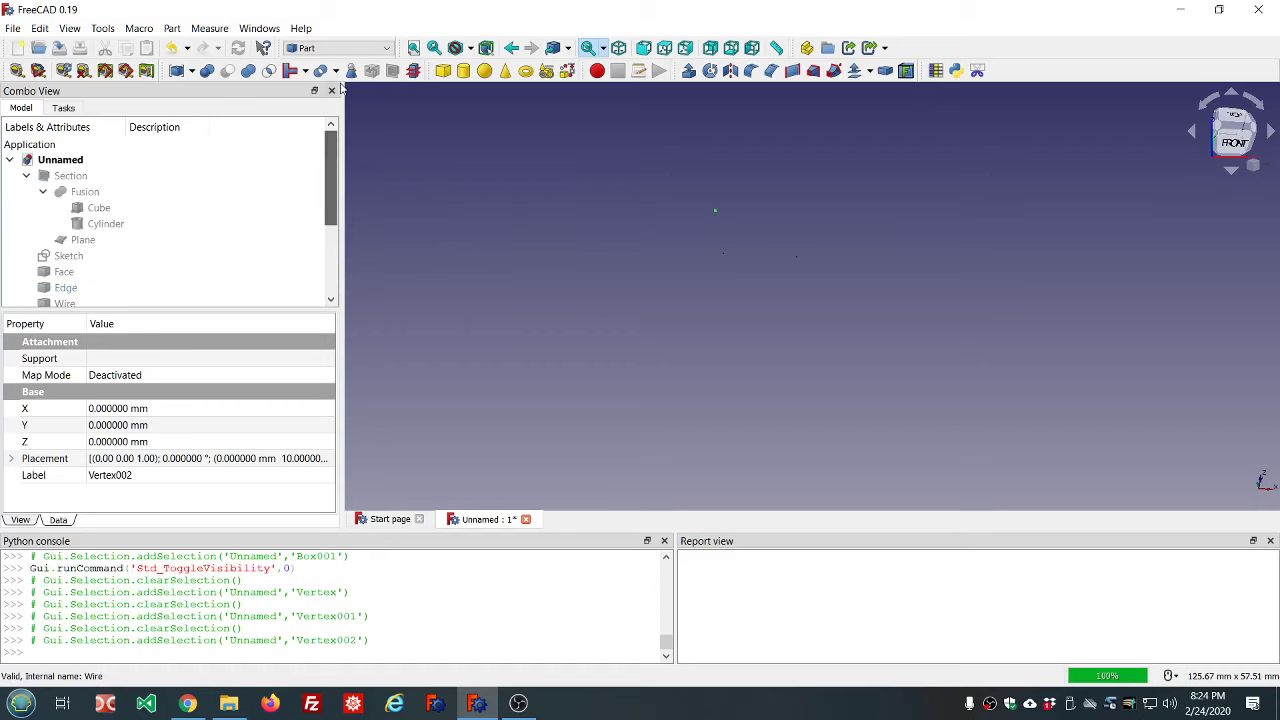
- Create a Point primitive at the origin (0,0,0)
{"action": "left_click", "coordinate": [544, 72]}
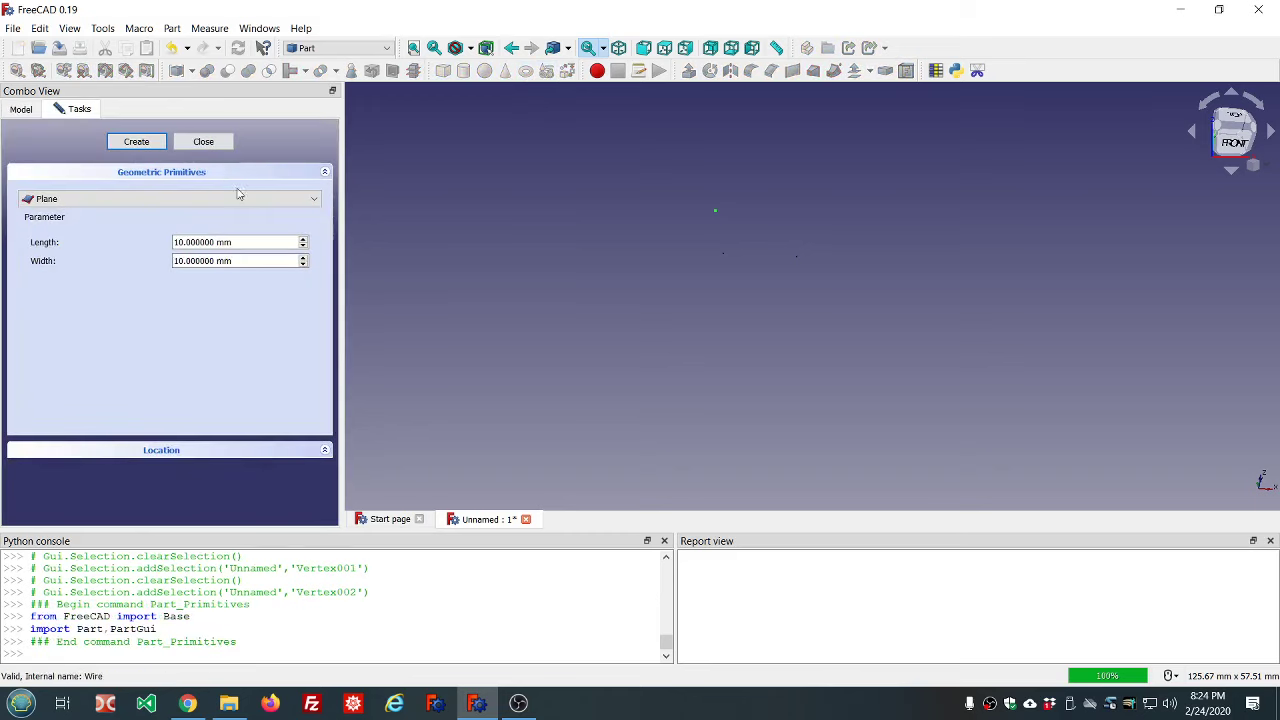
{"action": "left_click", "coordinate": [236, 198]}
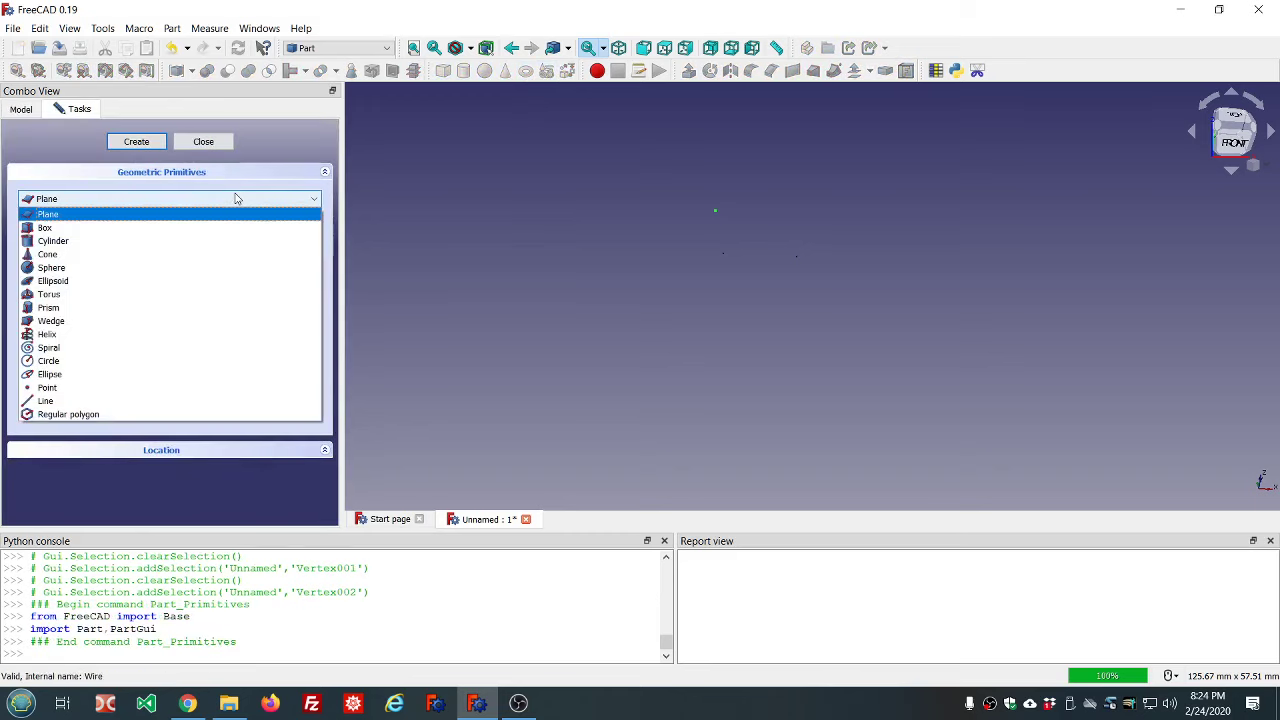
{"action": "left_click", "coordinate": [67, 389]}
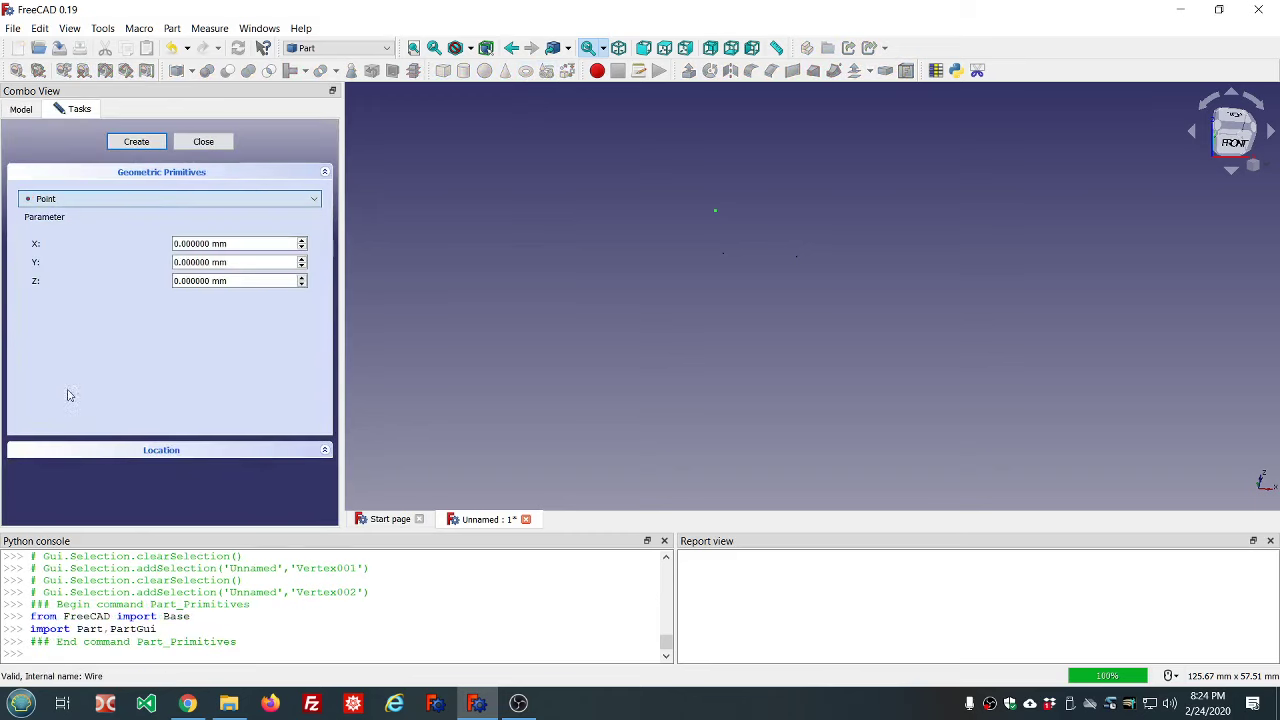
{"action": "left_click", "coordinate": [137, 142]}
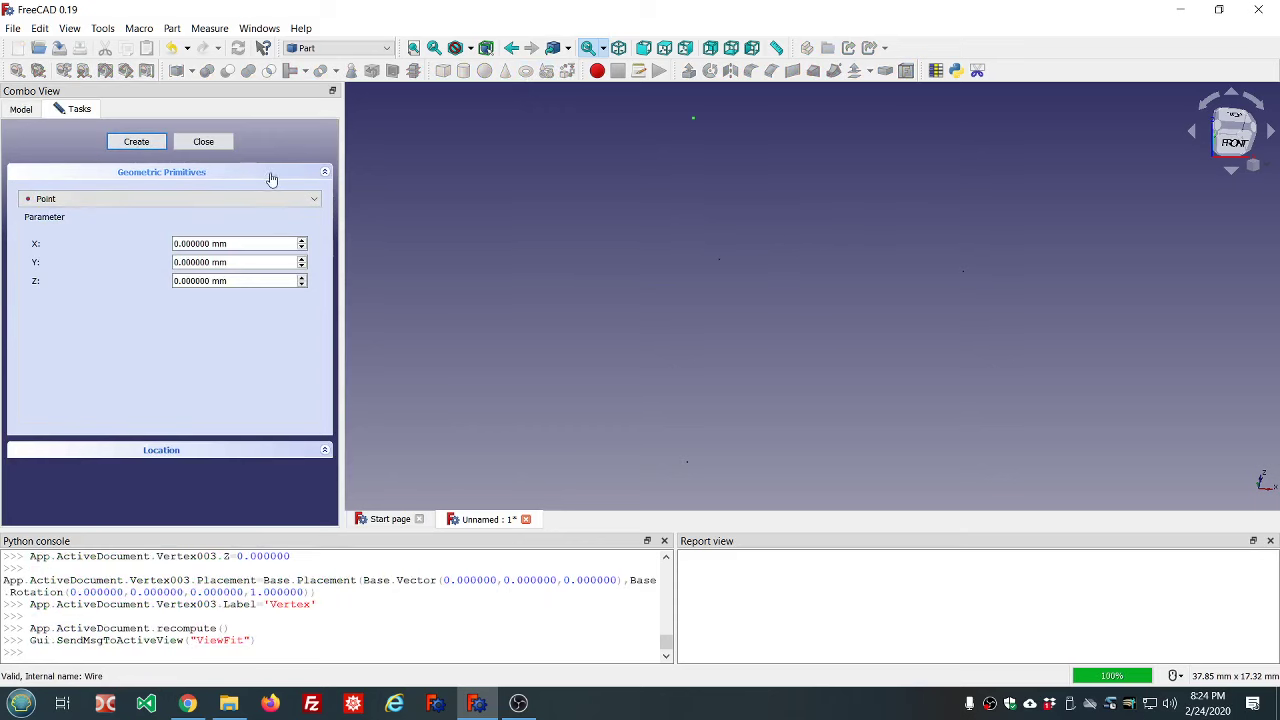
{"action": "left_click", "coordinate": [212, 142]}
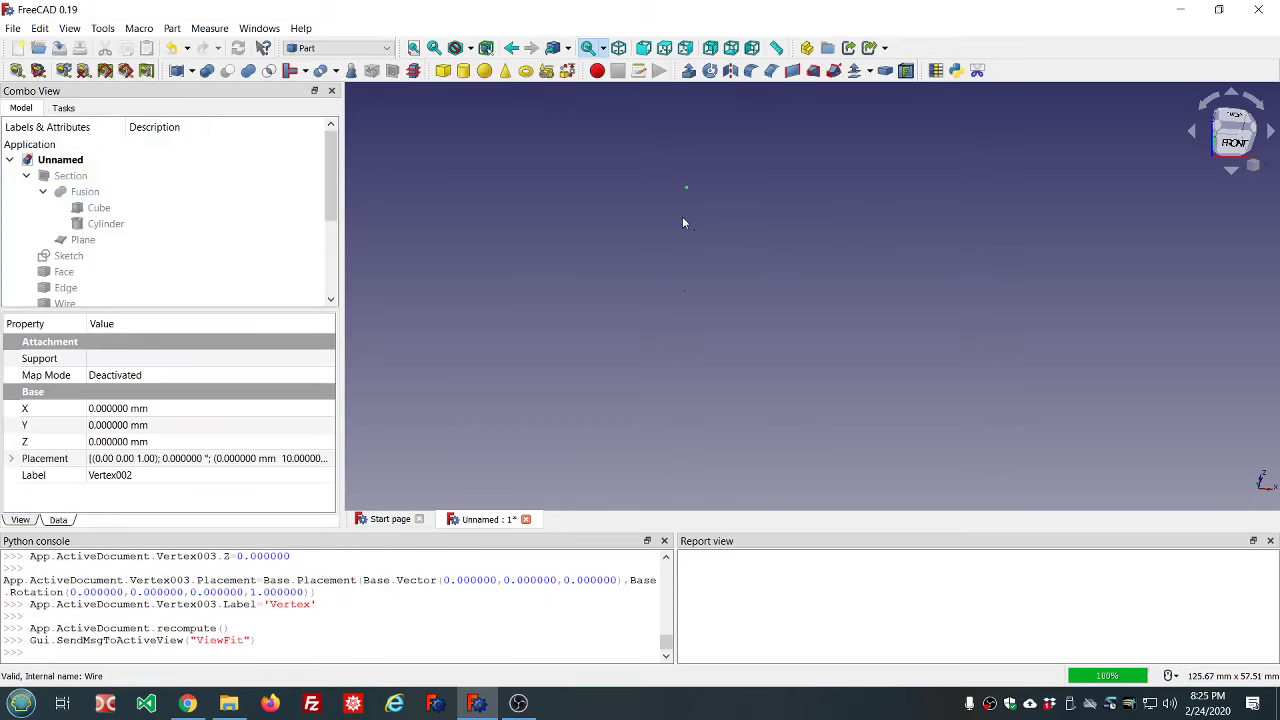
- Set an angled front view fitting all points, then open the Shape builder
{"action": "middle_click_drag", "start_coordinate": [729, 247], "coordinate": [760, 256]}
{"action": "left_click", "coordinate": [1234, 148]}
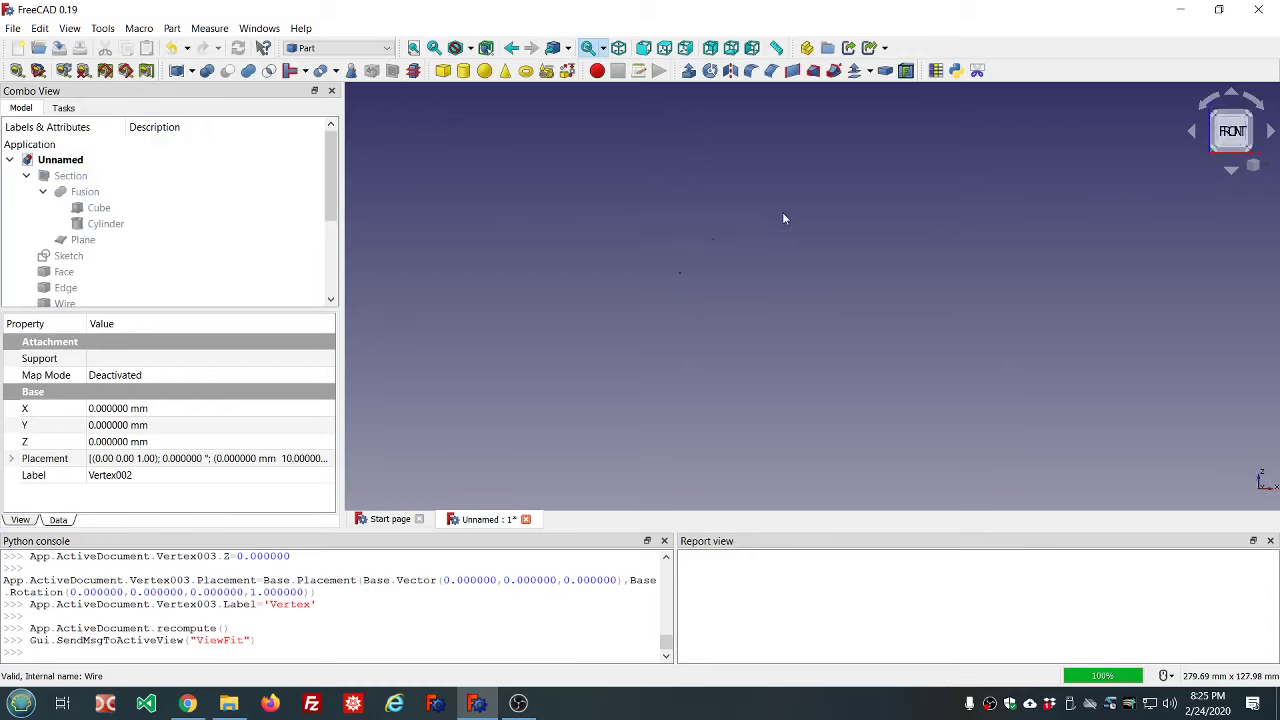
{"action": "scroll", "coordinate": [711, 267], "scroll_direction": "up", "scroll_amount": 2}
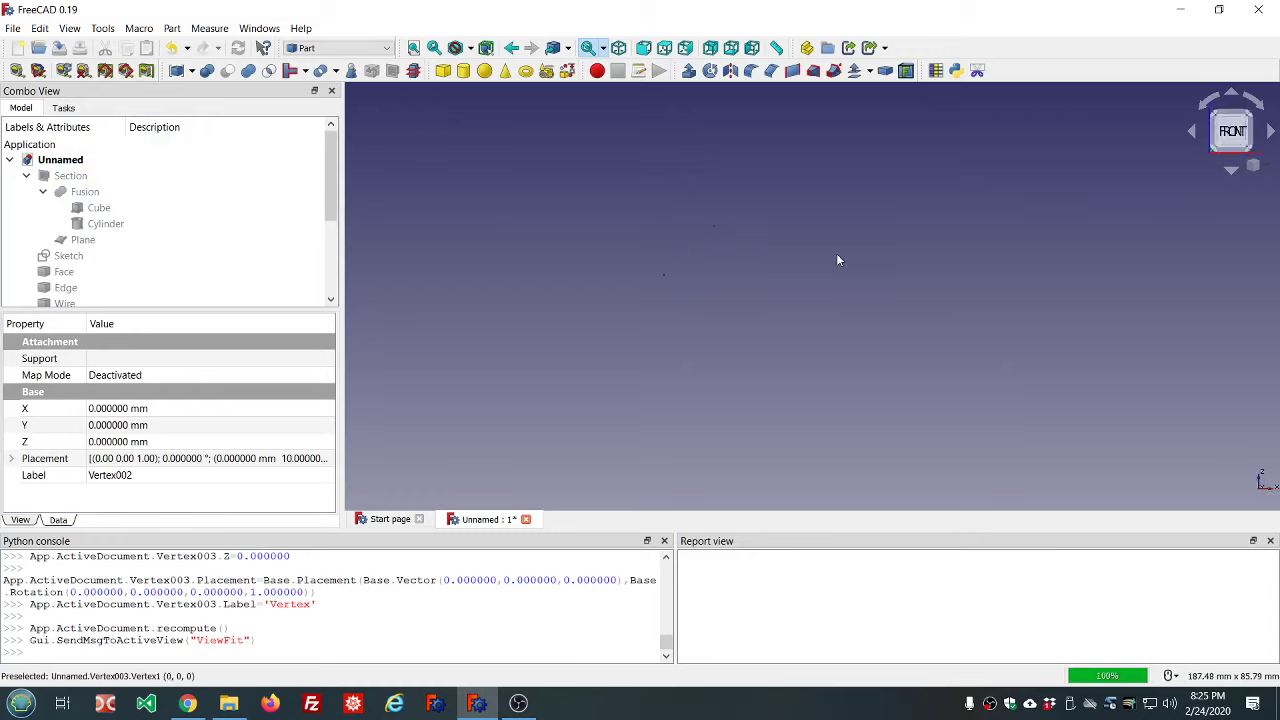
{"action": "middle_click_drag", "start_coordinate": [770, 255], "coordinate": [871, 309]}
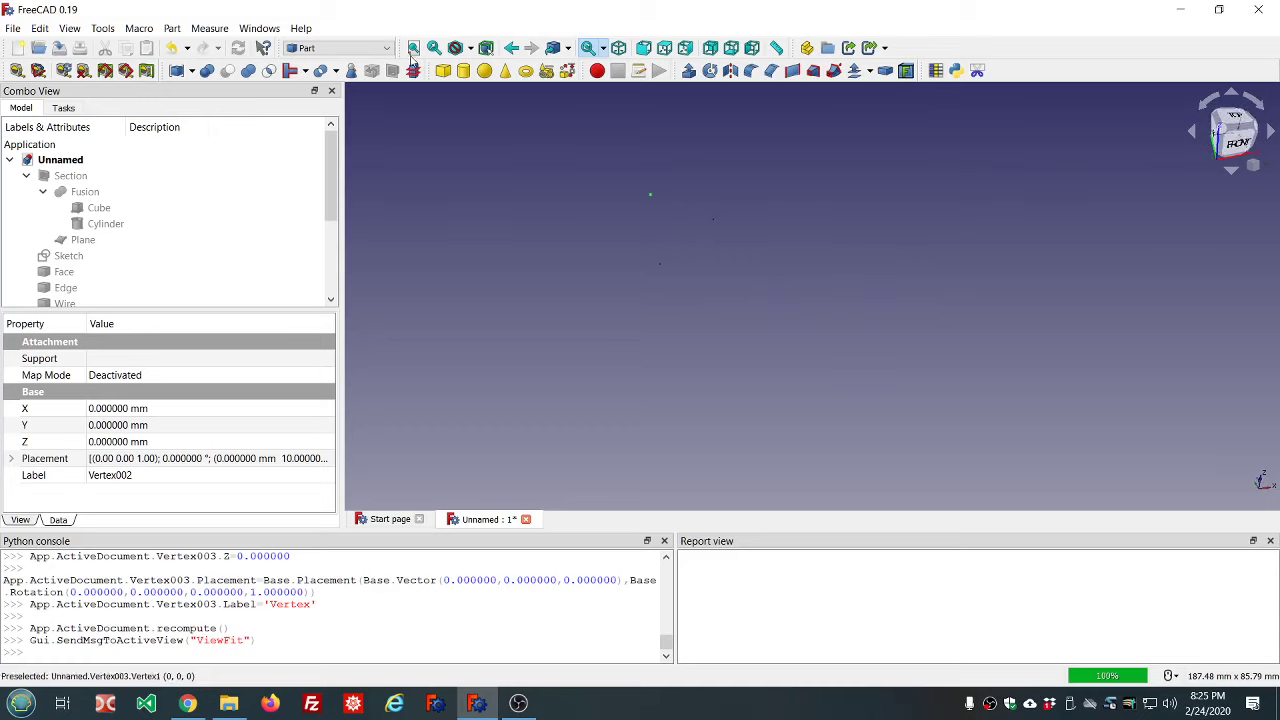
{"action": "left_click", "coordinate": [413, 48]}
{"action": "scroll", "coordinate": [530, 188], "scroll_direction": "down", "scroll_amount": 3}
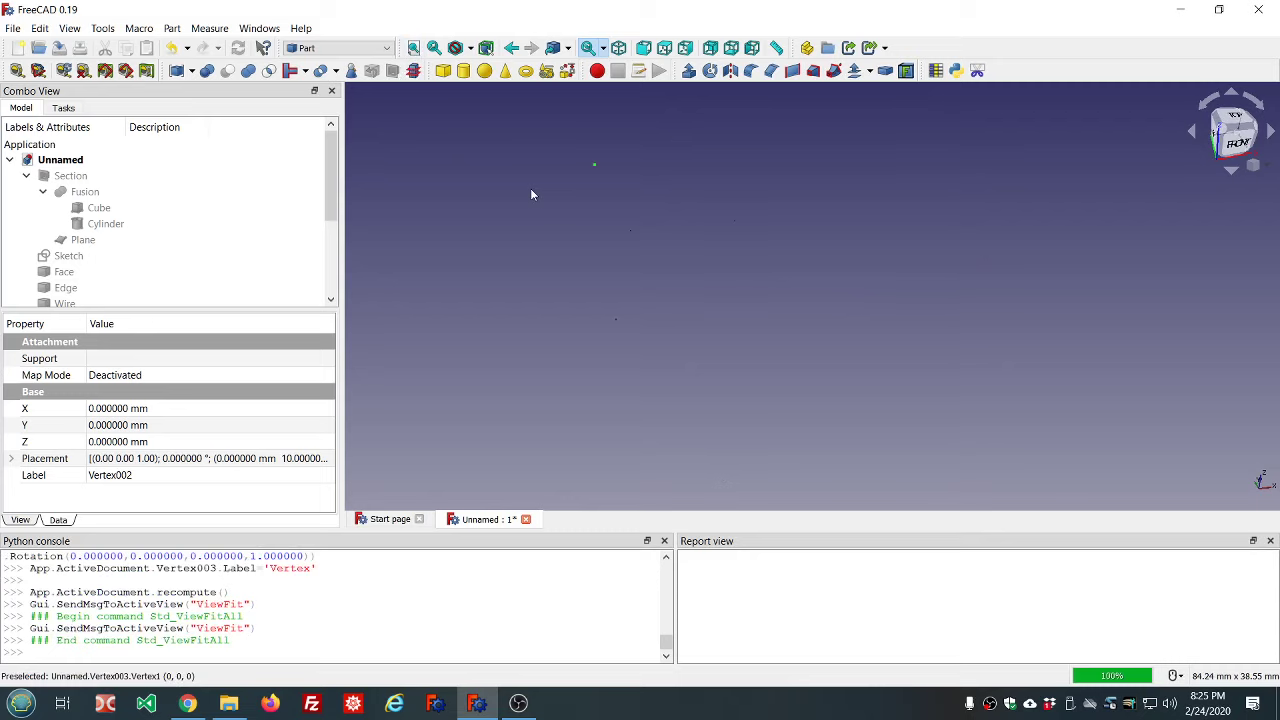
{"action": "scroll", "coordinate": [240, 197], "scroll_direction": "down", "scroll_amount": 3}
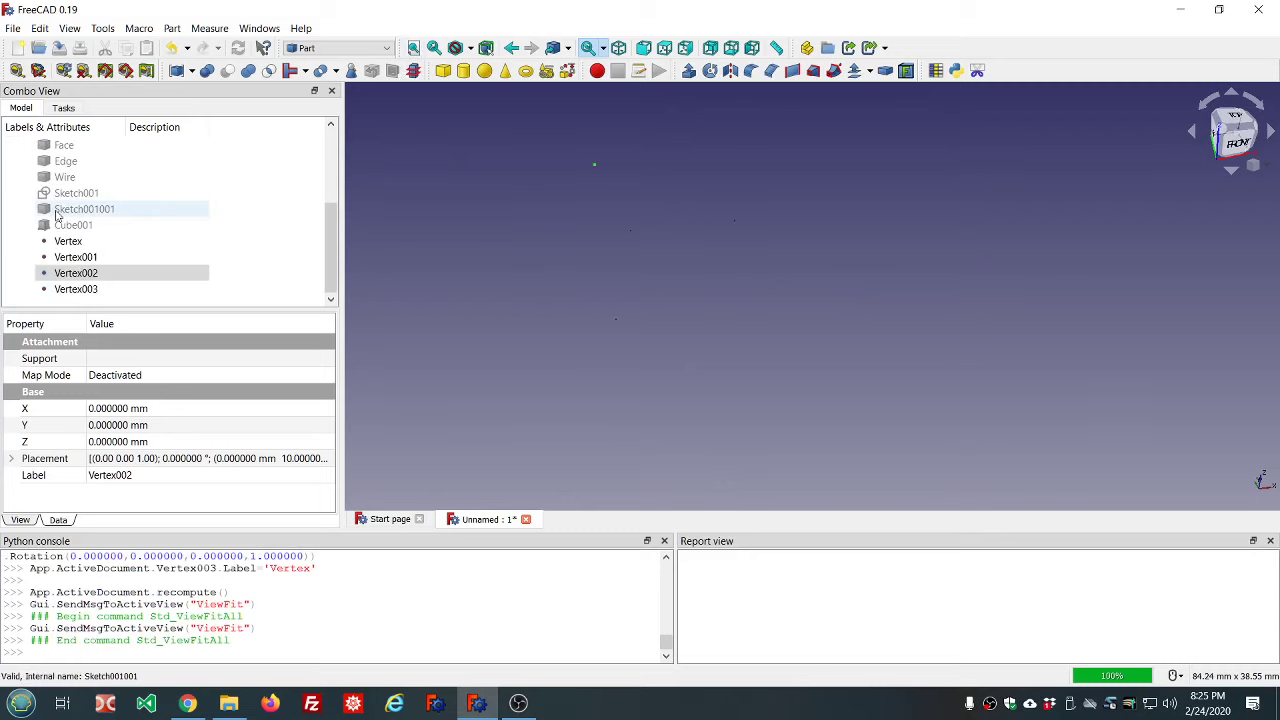
{"action": "left_click", "coordinate": [567, 70]}
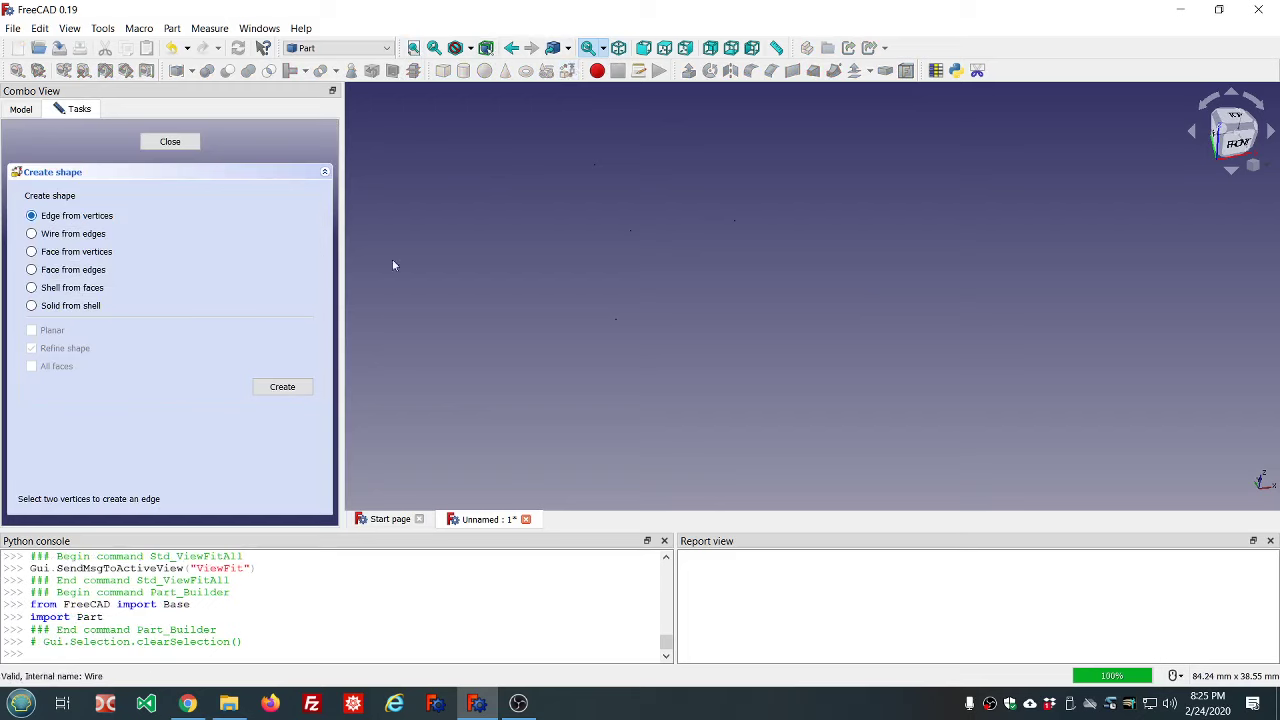
- Build three edges forming the triangle between (0,0,10), (0,10,10) and the origin
{"action": "left_click", "coordinate": [631, 233]}
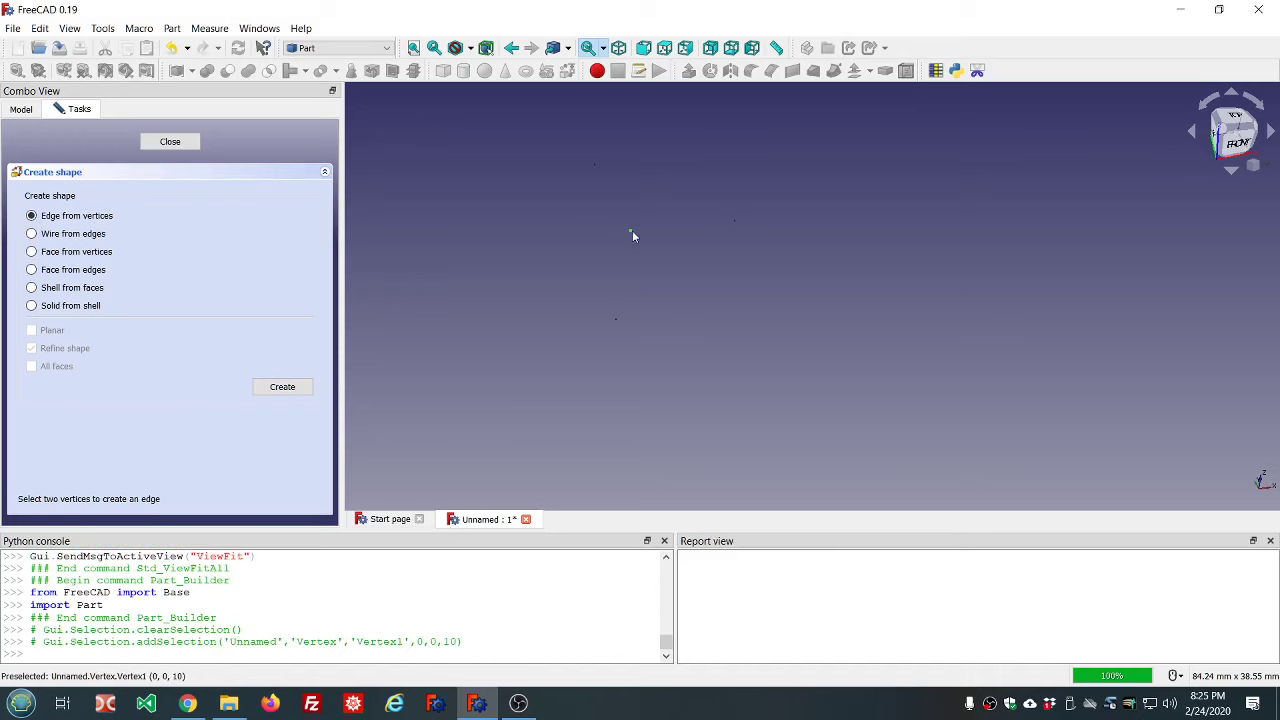
{"action": "left_click", "coordinate": [594, 166]}
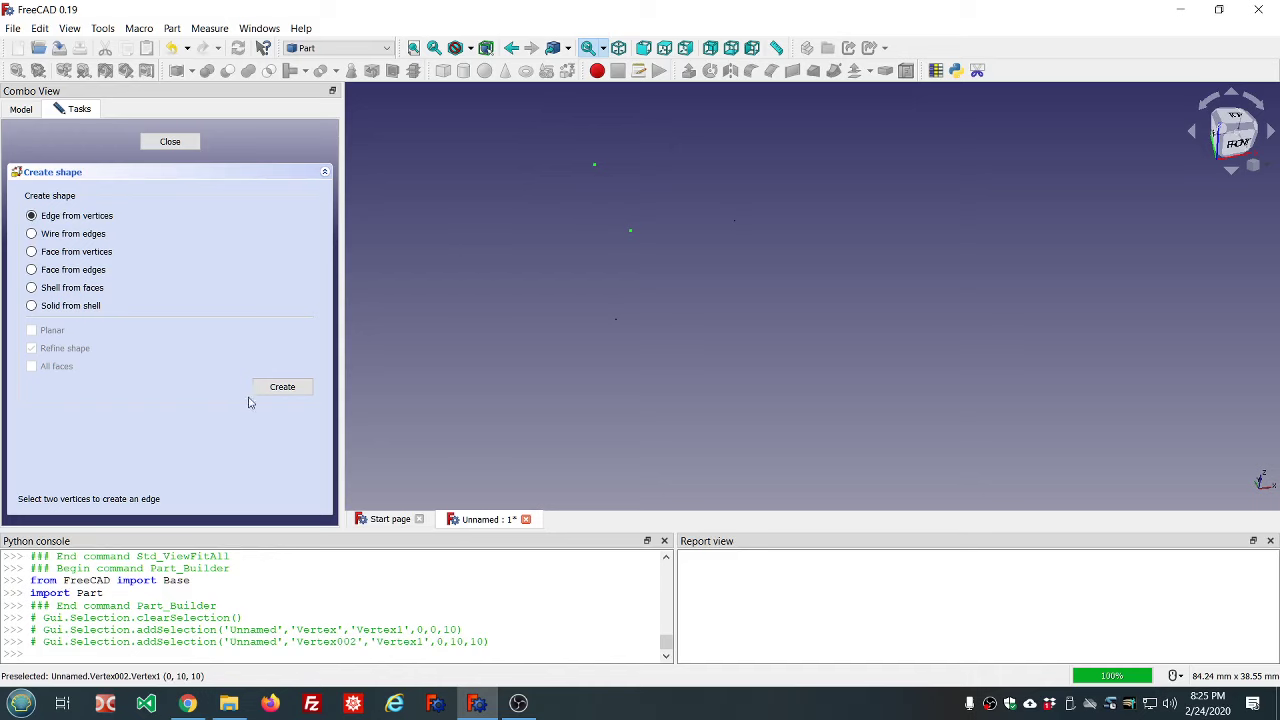
{"action": "left_click", "coordinate": [281, 390]}
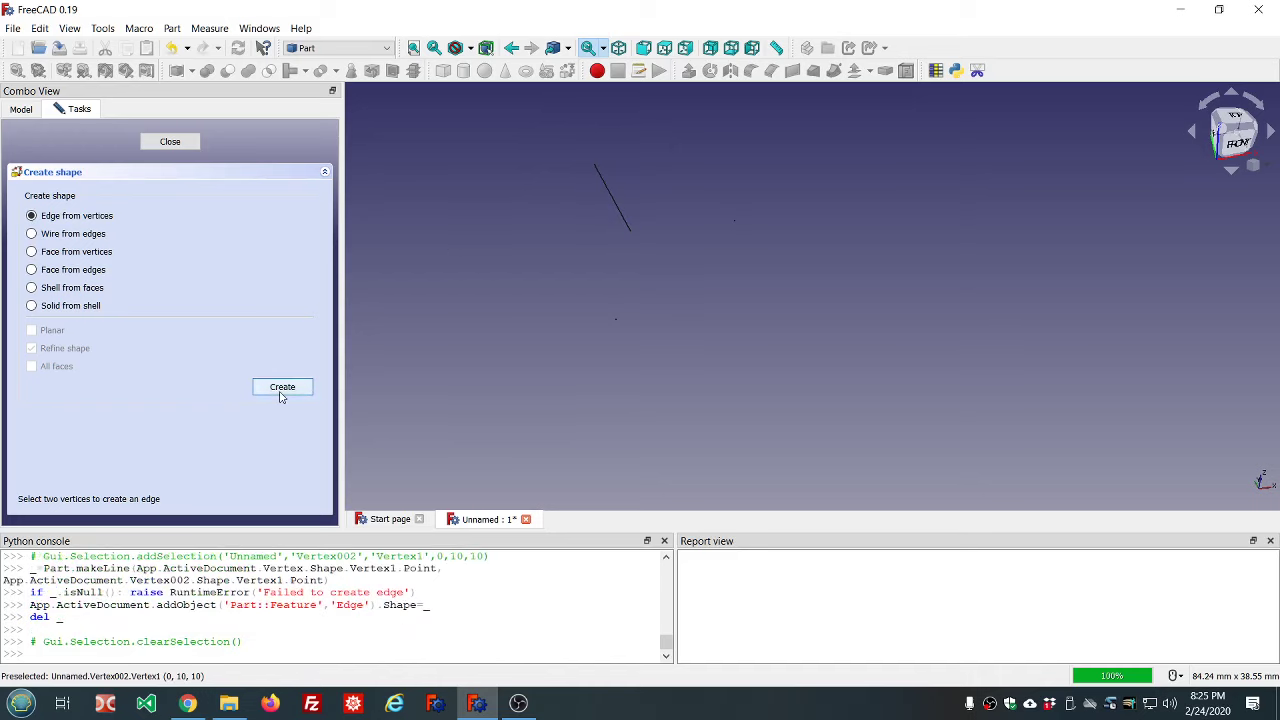
{"action": "left_click", "coordinate": [631, 231]}
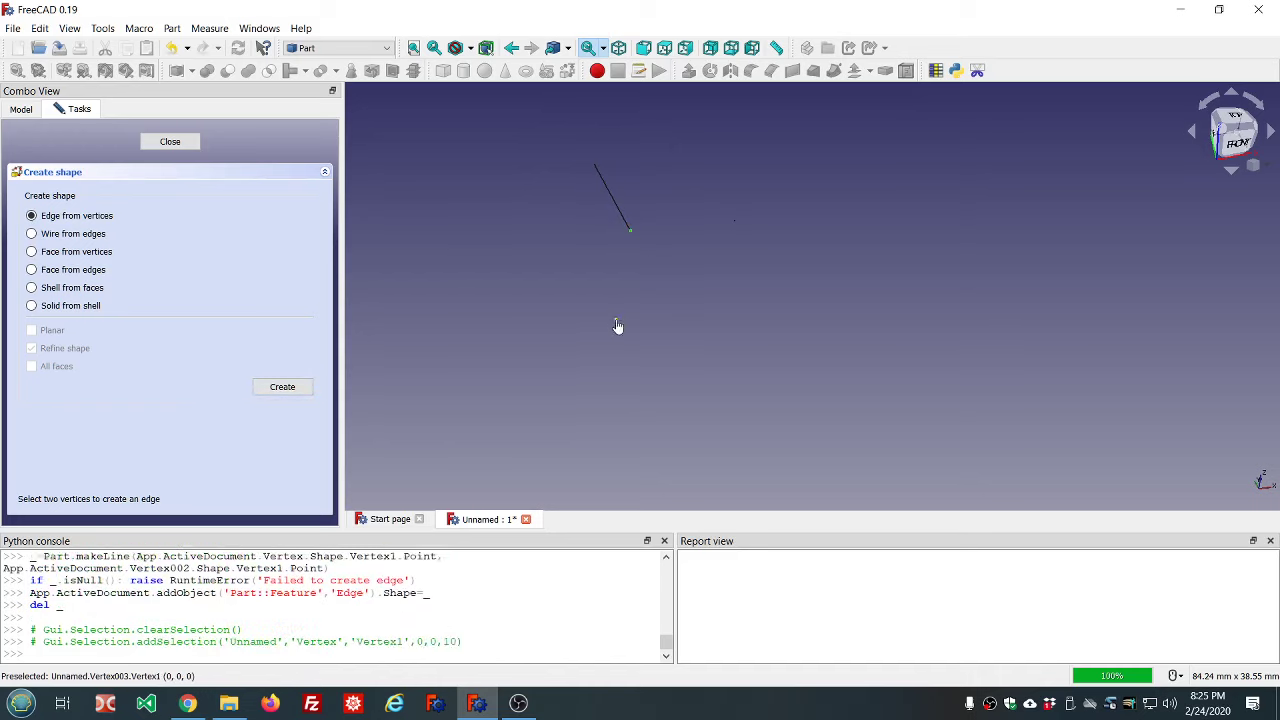
{"action": "left_click", "coordinate": [616, 320]}
{"action": "left_click", "coordinate": [284, 388]}
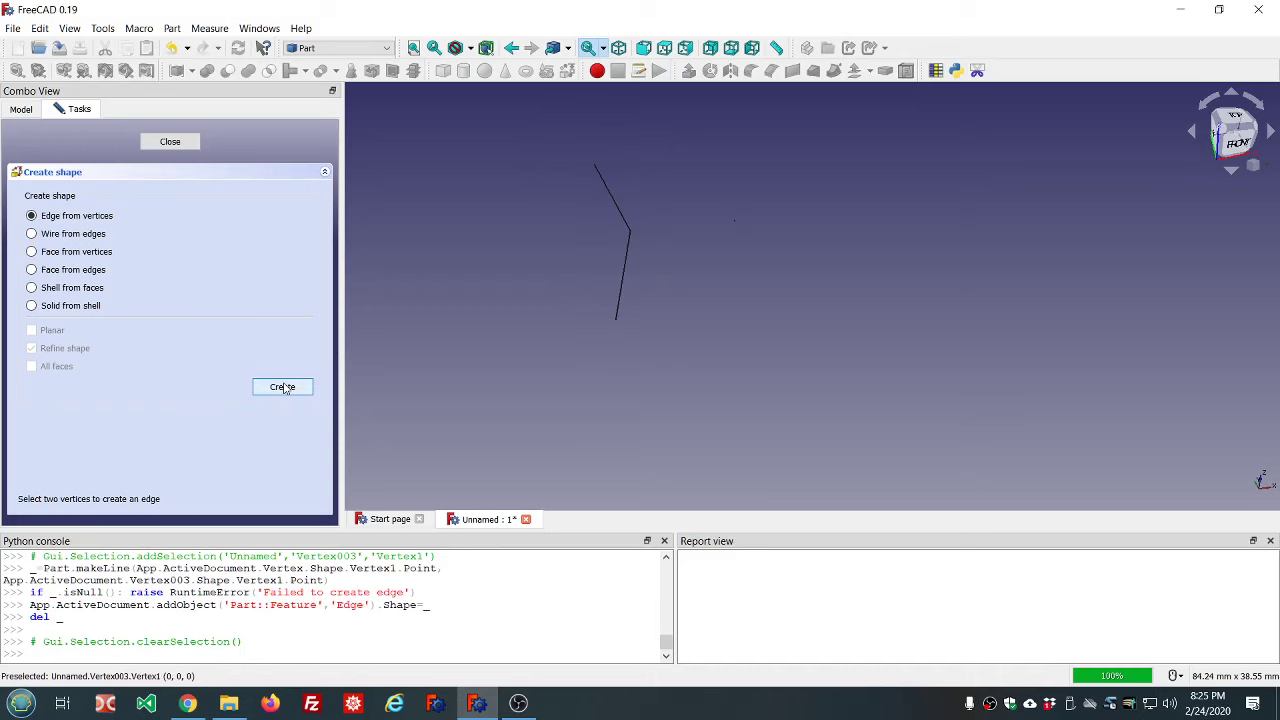
{"action": "left_click", "coordinate": [616, 319]}
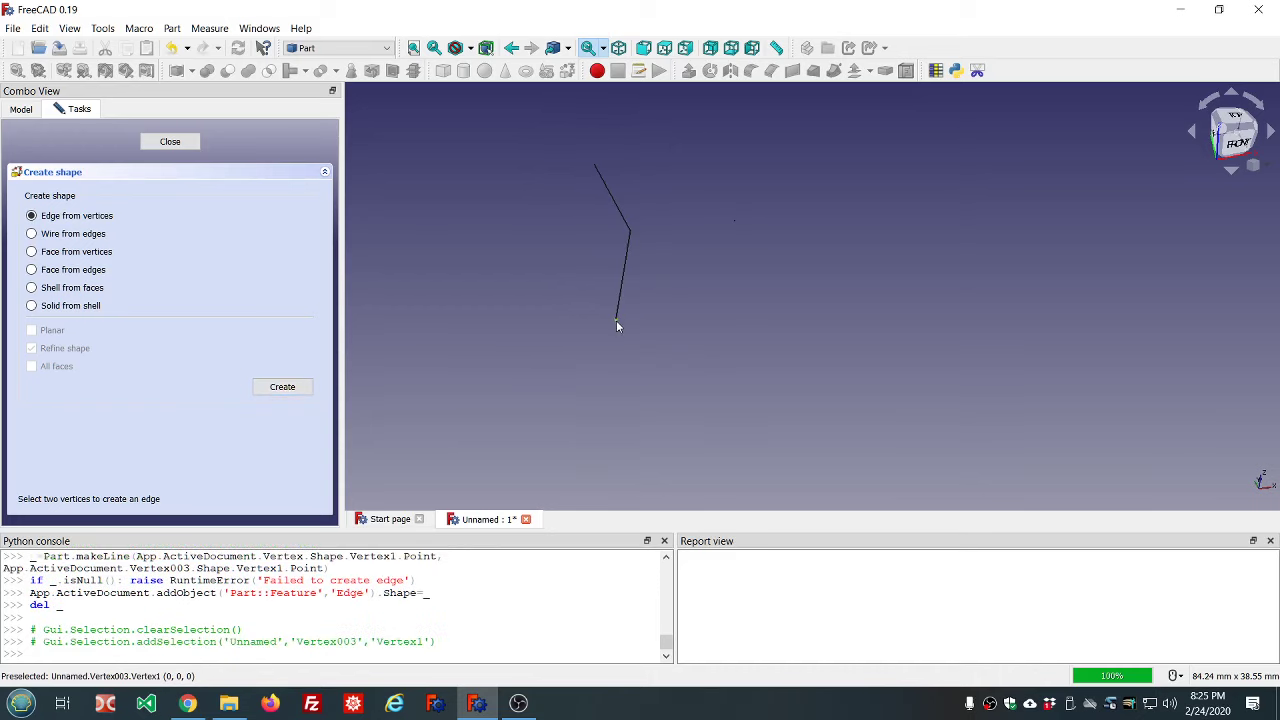
{"action": "left_click", "coordinate": [594, 166]}
{"action": "left_click", "coordinate": [281, 388]}
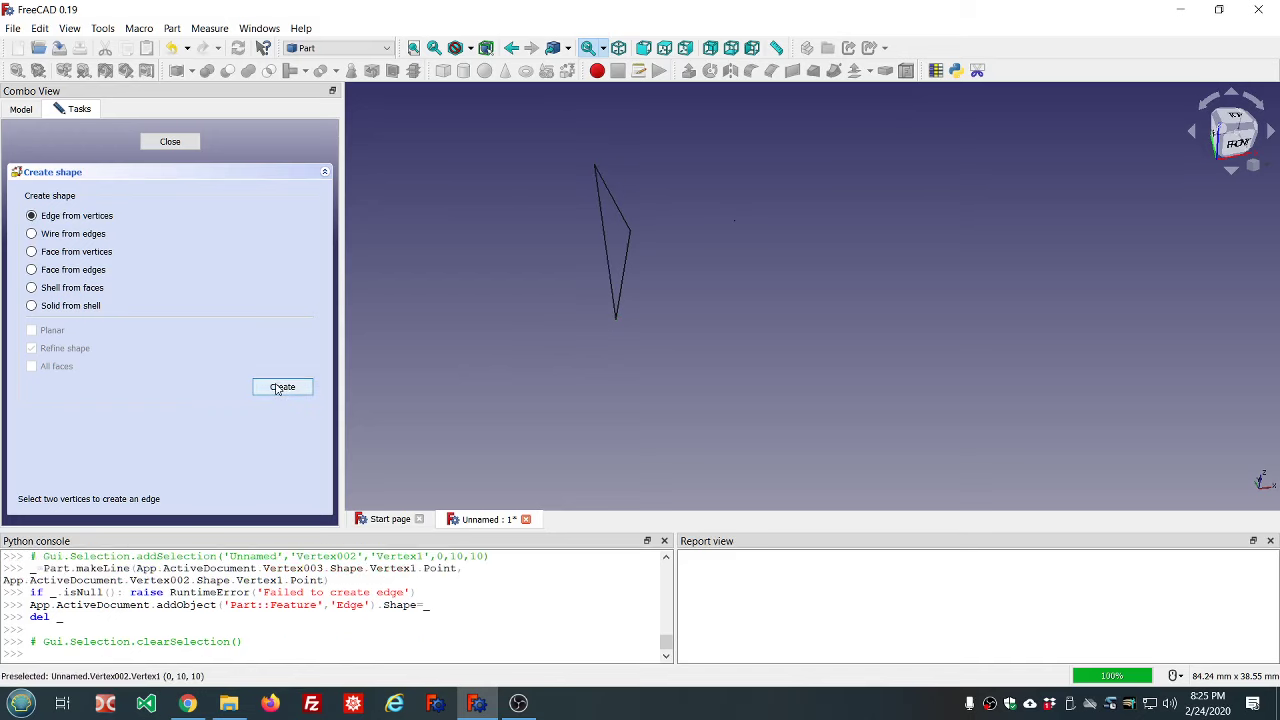
- Connect (10,0,10) to the origin, (0,0,10) and (0,10,10) with three more edges
{"action": "middle_click_drag", "start_coordinate": [529, 360], "coordinate": [502, 322]}
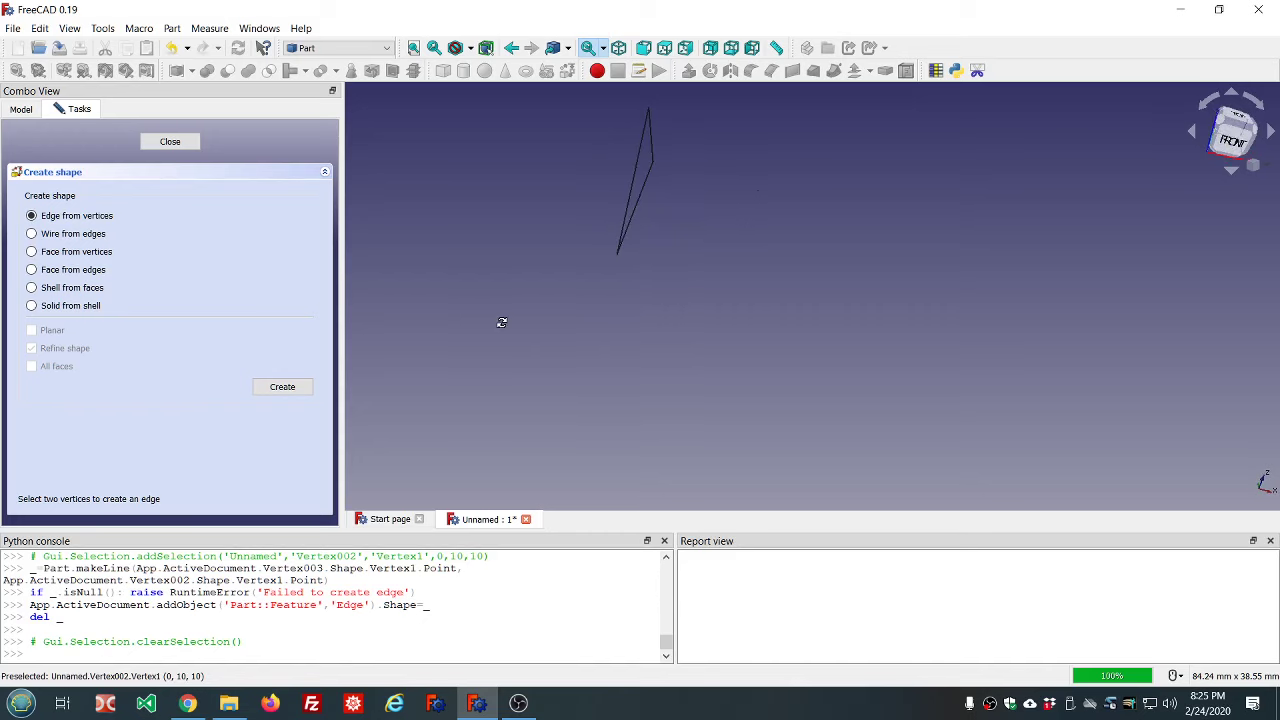
{"action": "left_click", "coordinate": [617, 254]}
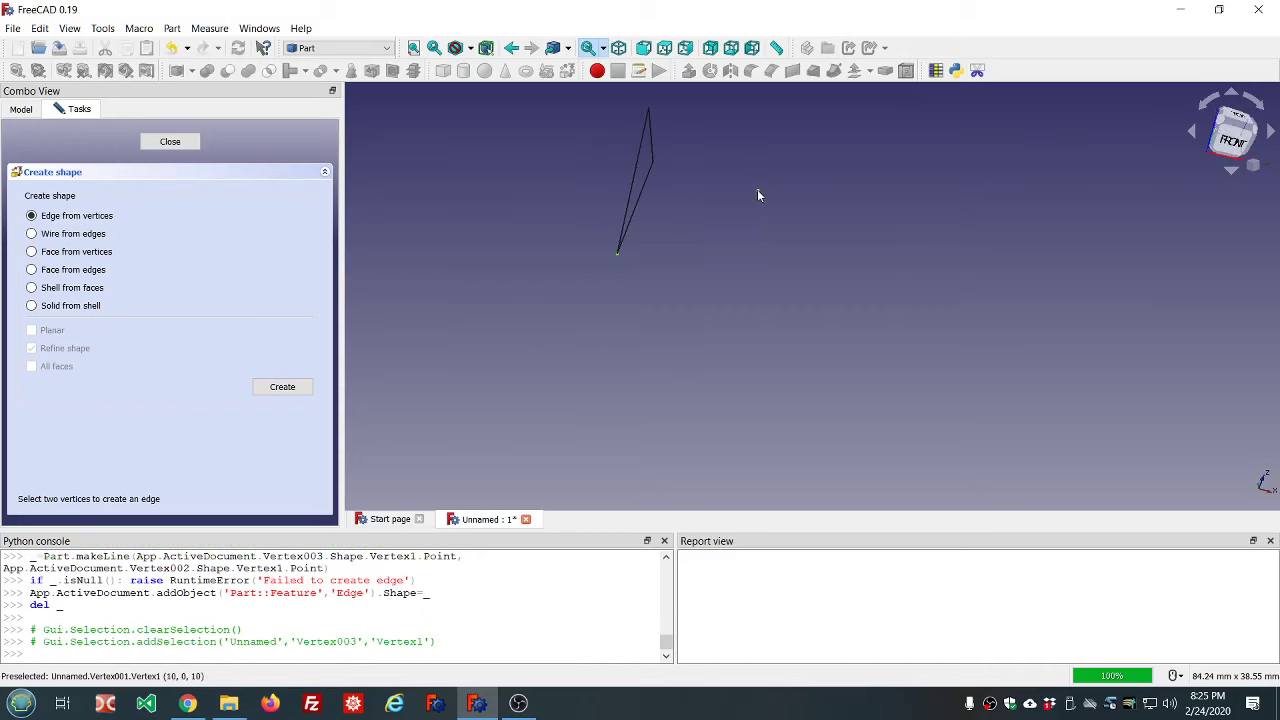
{"action": "left_click", "coordinate": [757, 190]}
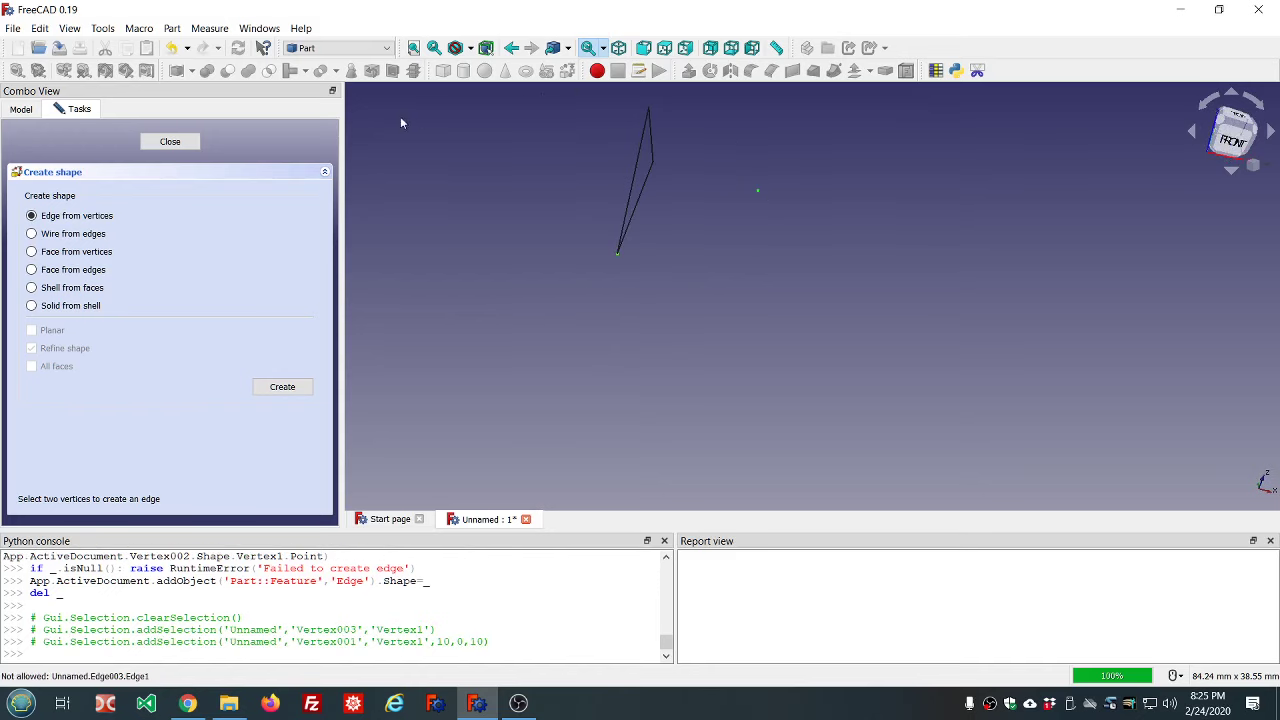
{"action": "left_click", "coordinate": [270, 387]}
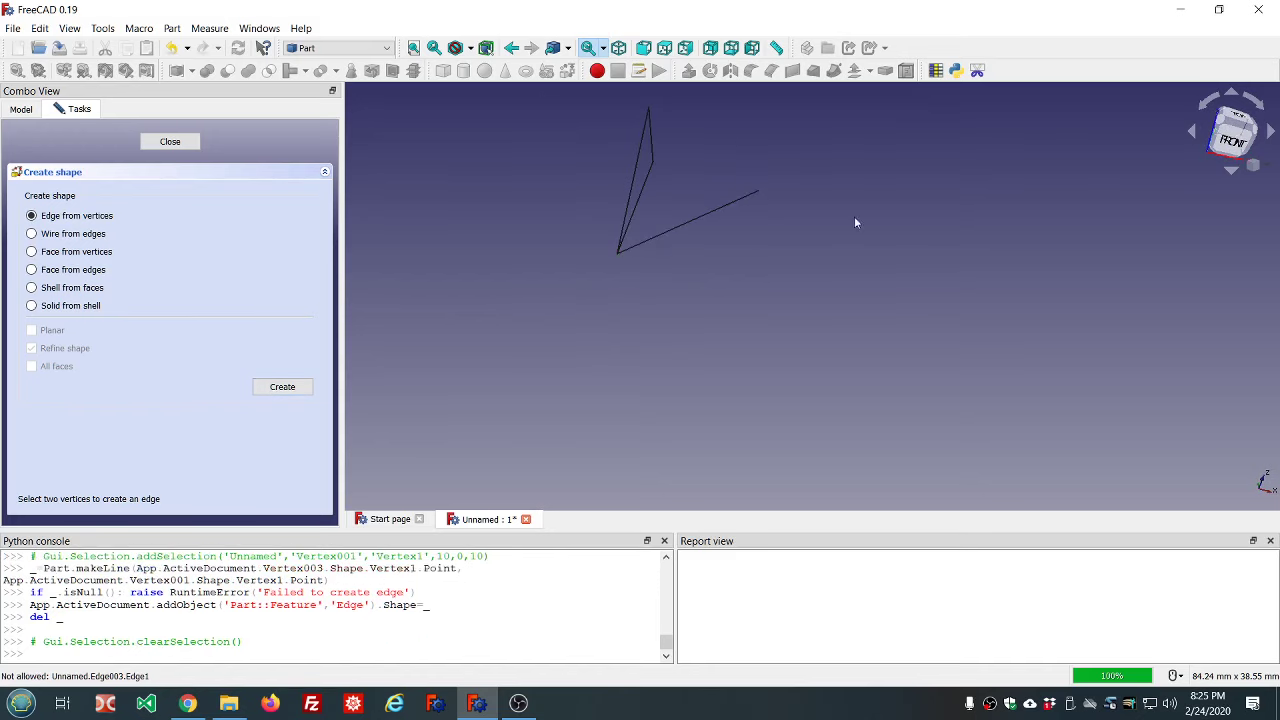
{"action": "left_click", "coordinate": [757, 190]}
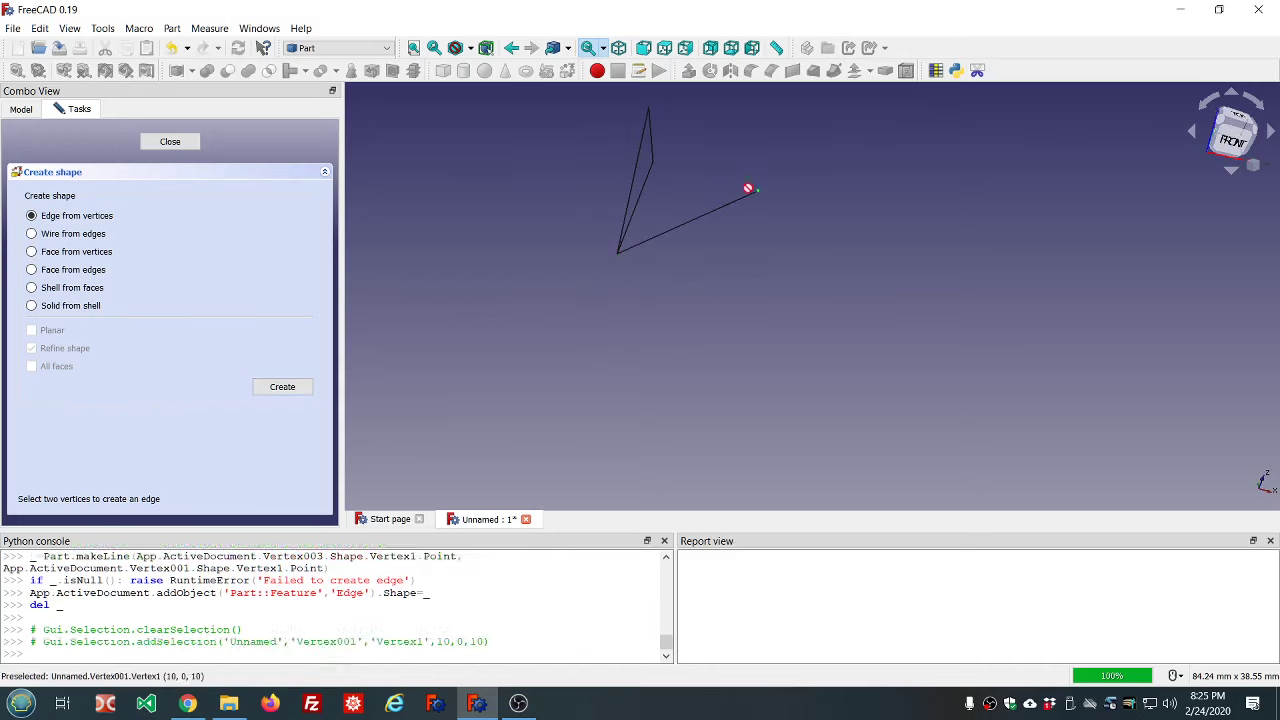
{"action": "left_click", "coordinate": [652, 161]}
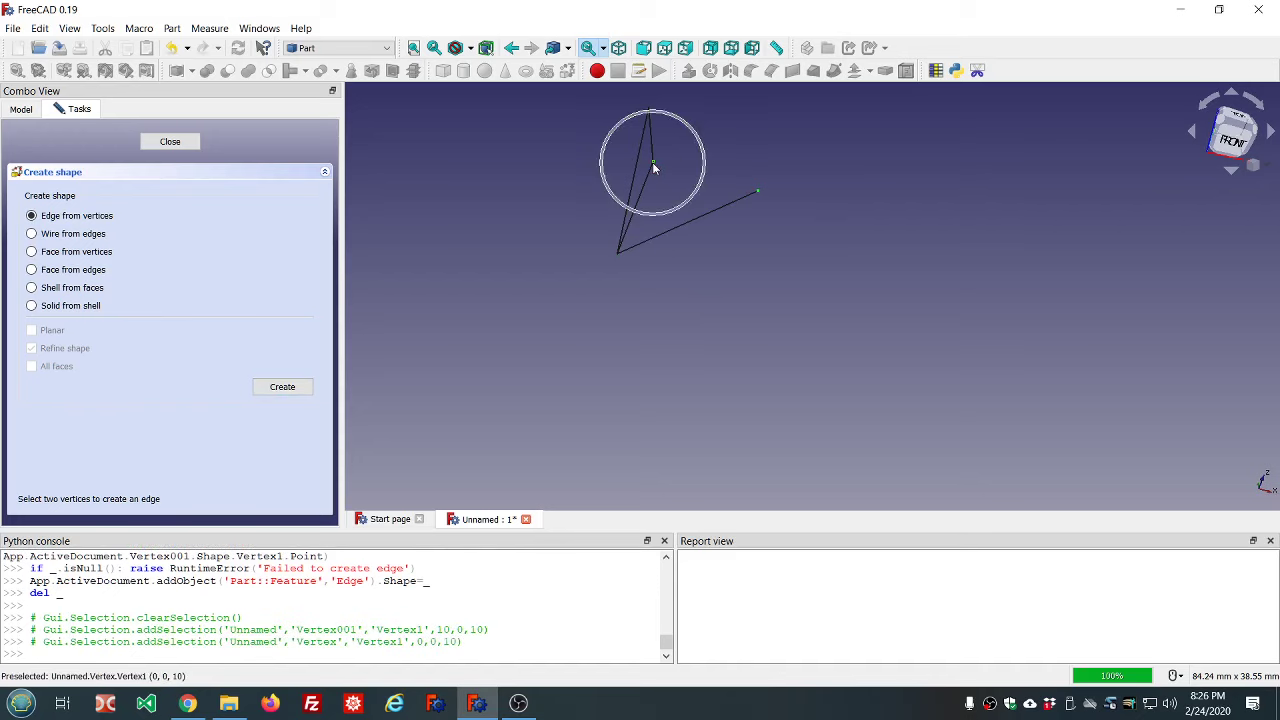
{"action": "left_click", "coordinate": [295, 388]}
{"action": "middle_click_drag", "start_coordinate": [891, 165], "coordinate": [781, 280]}
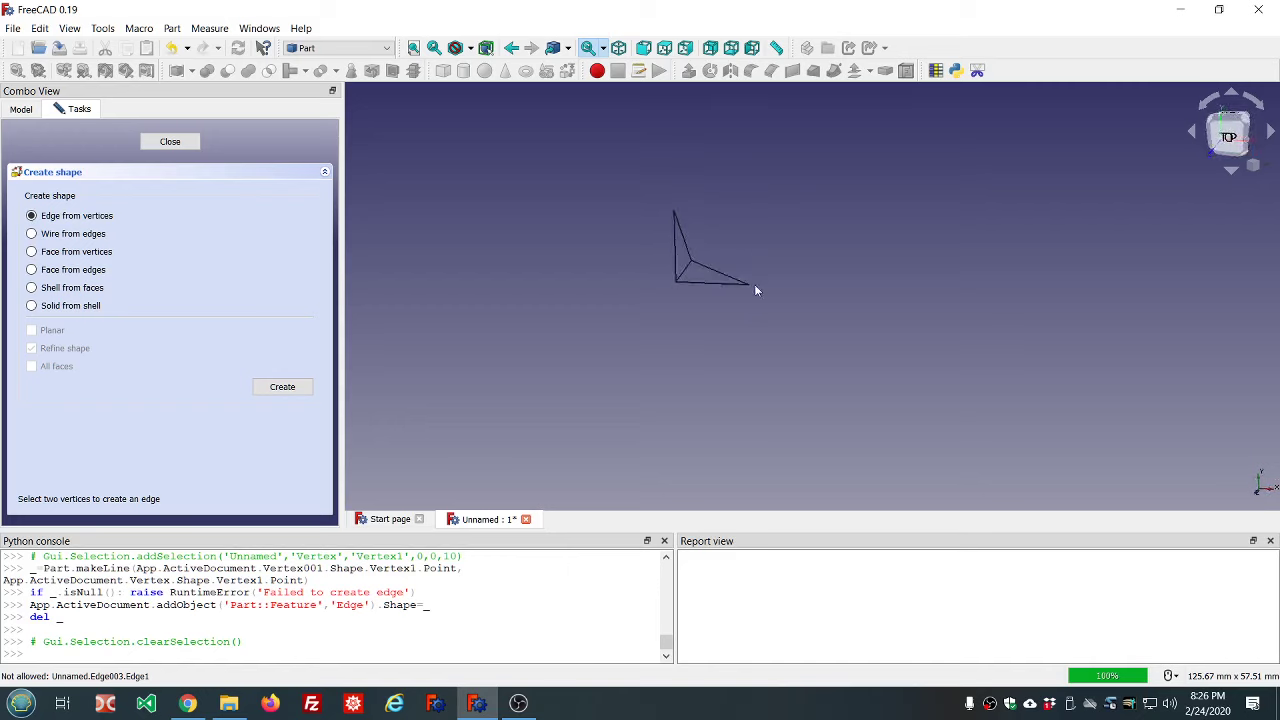
{"action": "left_click", "coordinate": [751, 285]}
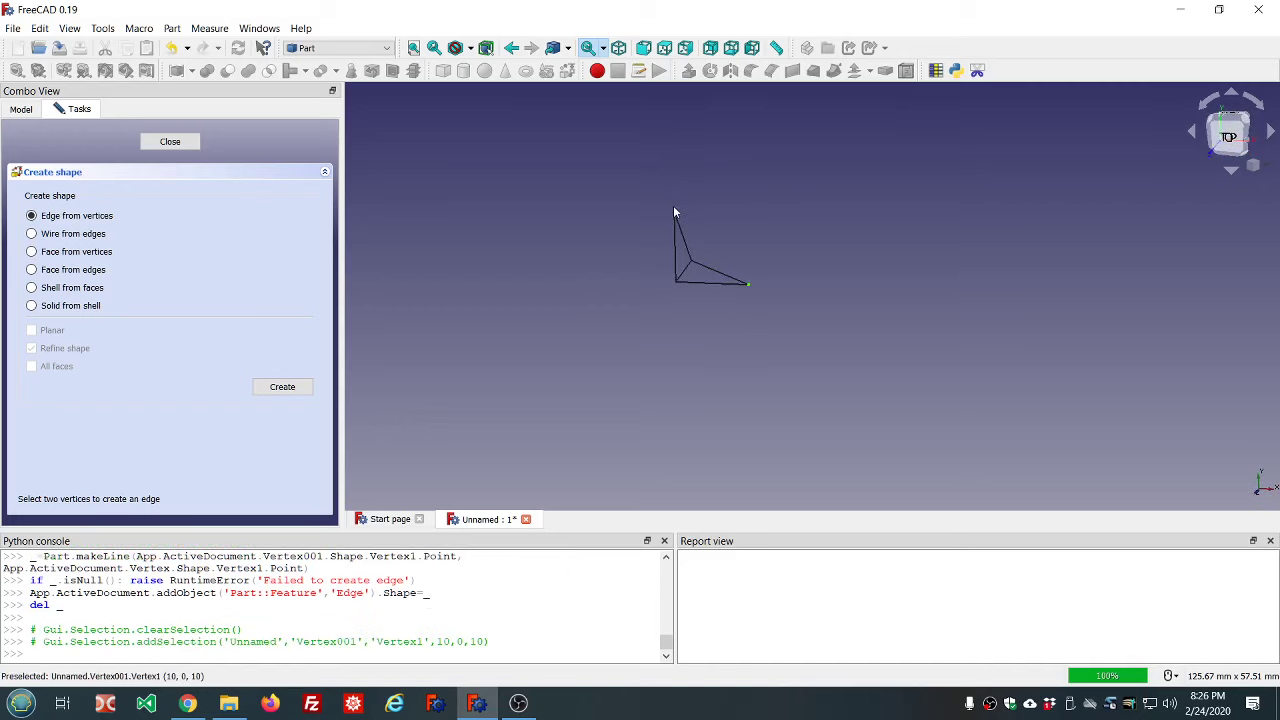
{"action": "left_click", "coordinate": [674, 211]}
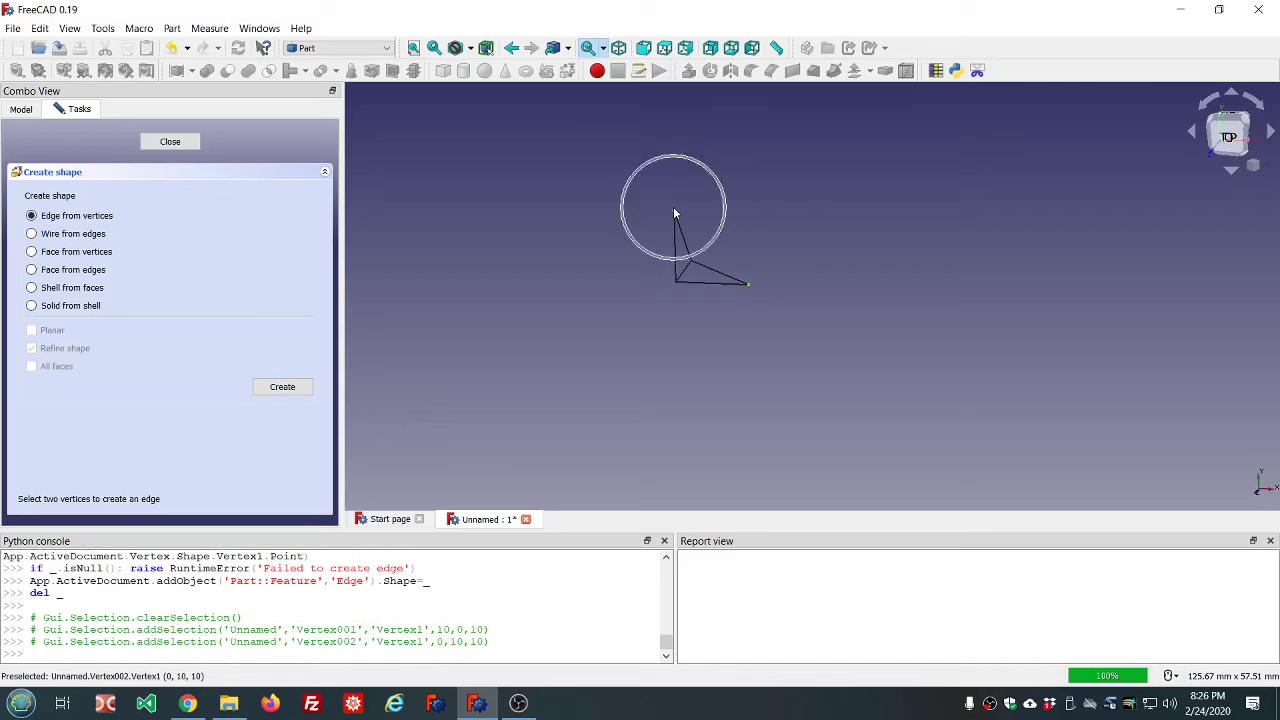
{"action": "left_click", "coordinate": [283, 387]}
{"action": "middle_click_drag", "start_coordinate": [629, 381], "coordinate": [786, 287]}
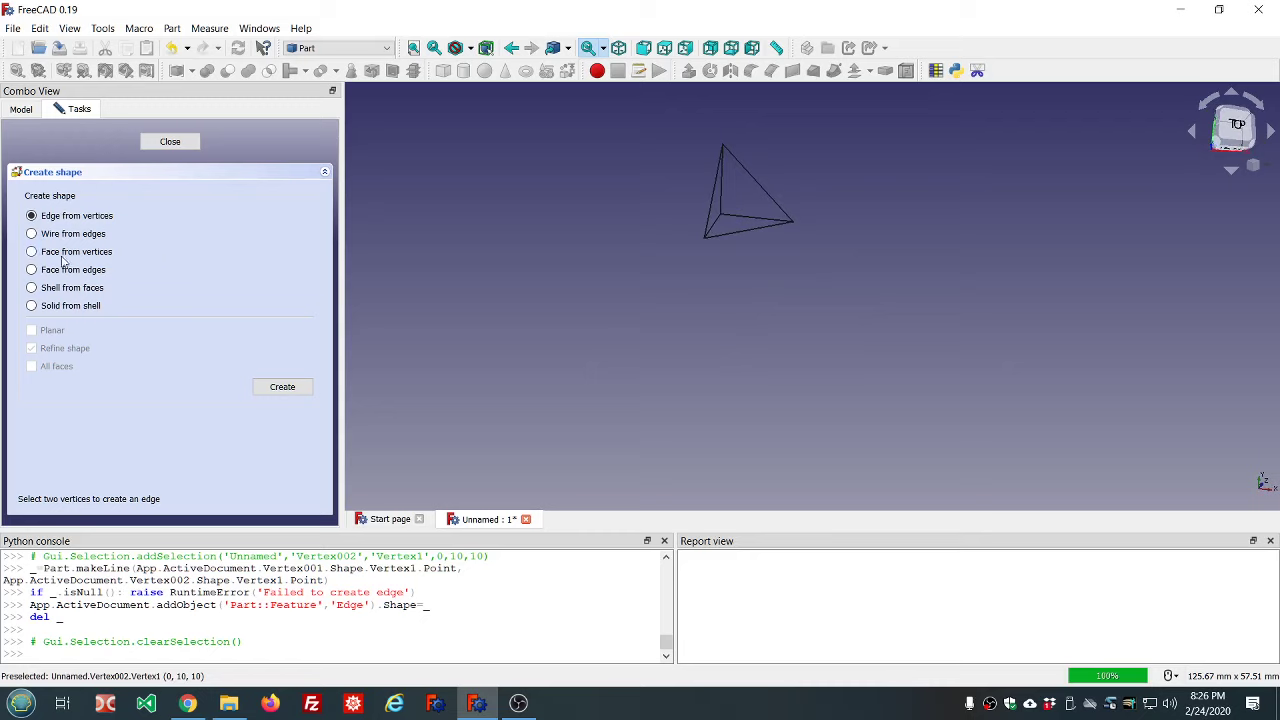
- Build the first two planar triangular faces from their three edges each
{"action": "left_click", "coordinate": [32, 270]}
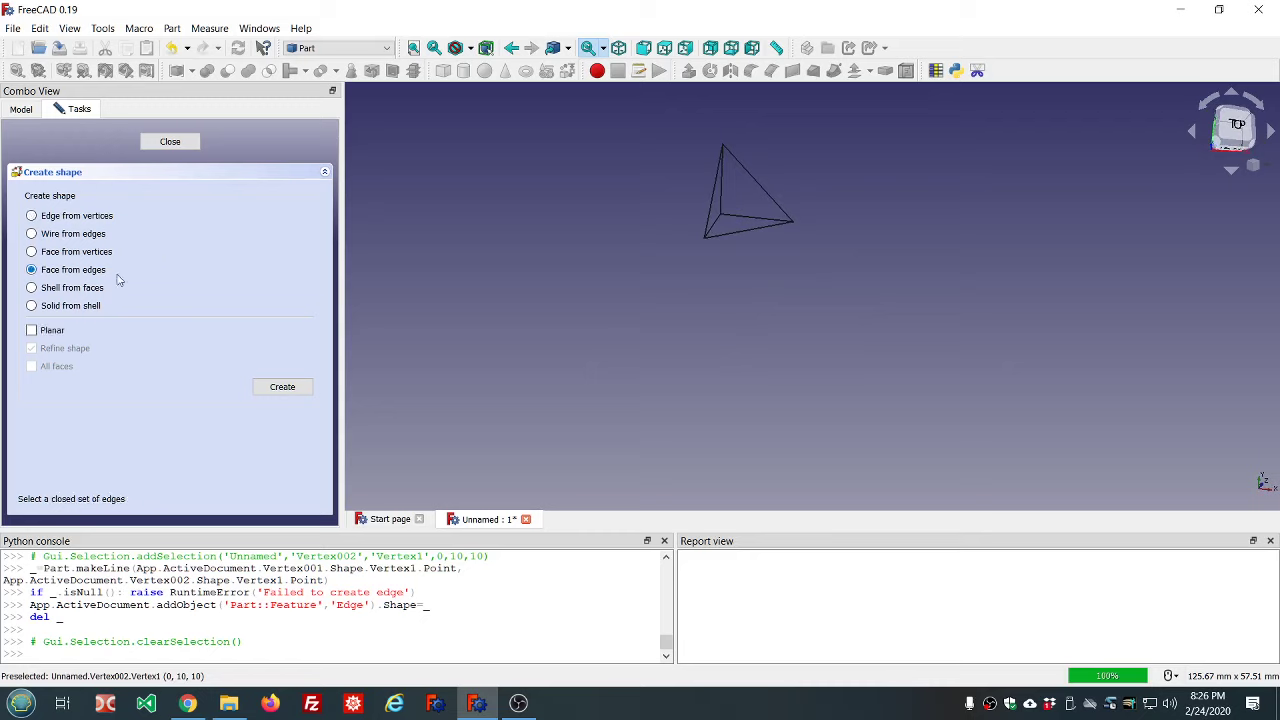
{"action": "left_click", "coordinate": [738, 215]}
{"action": "left_click", "coordinate": [725, 197]}
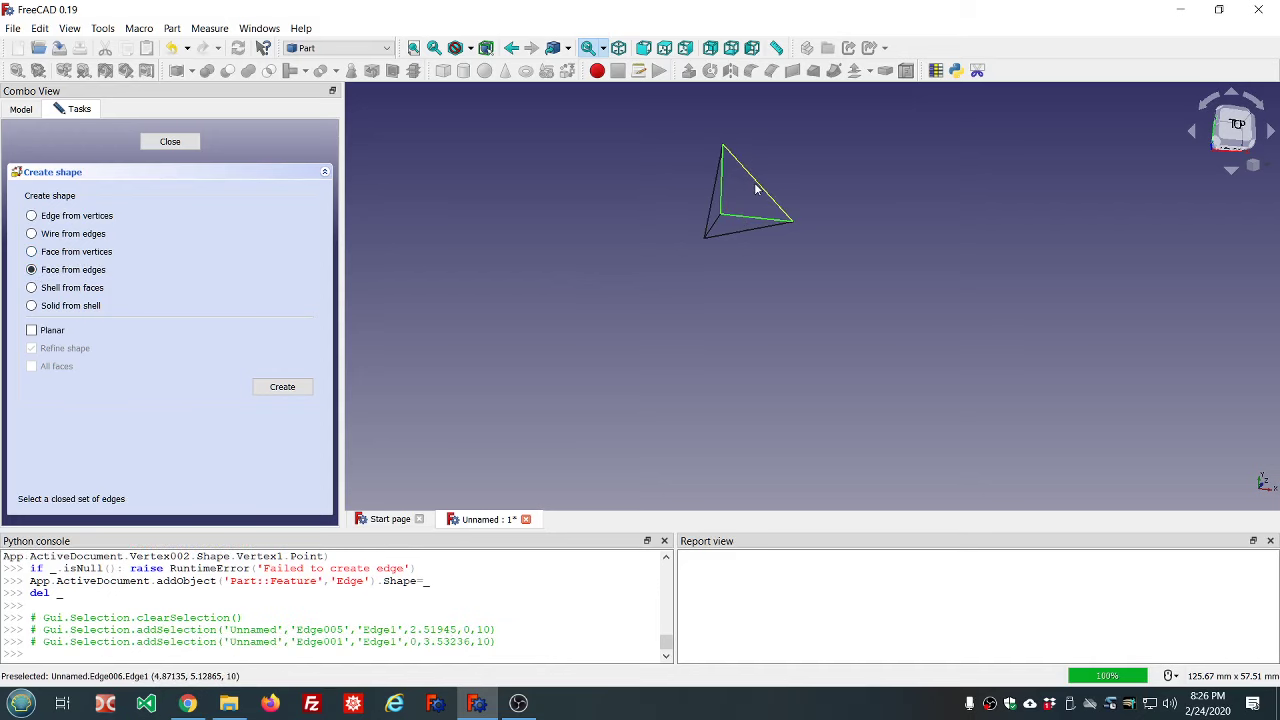
{"action": "left_click", "coordinate": [757, 185]}
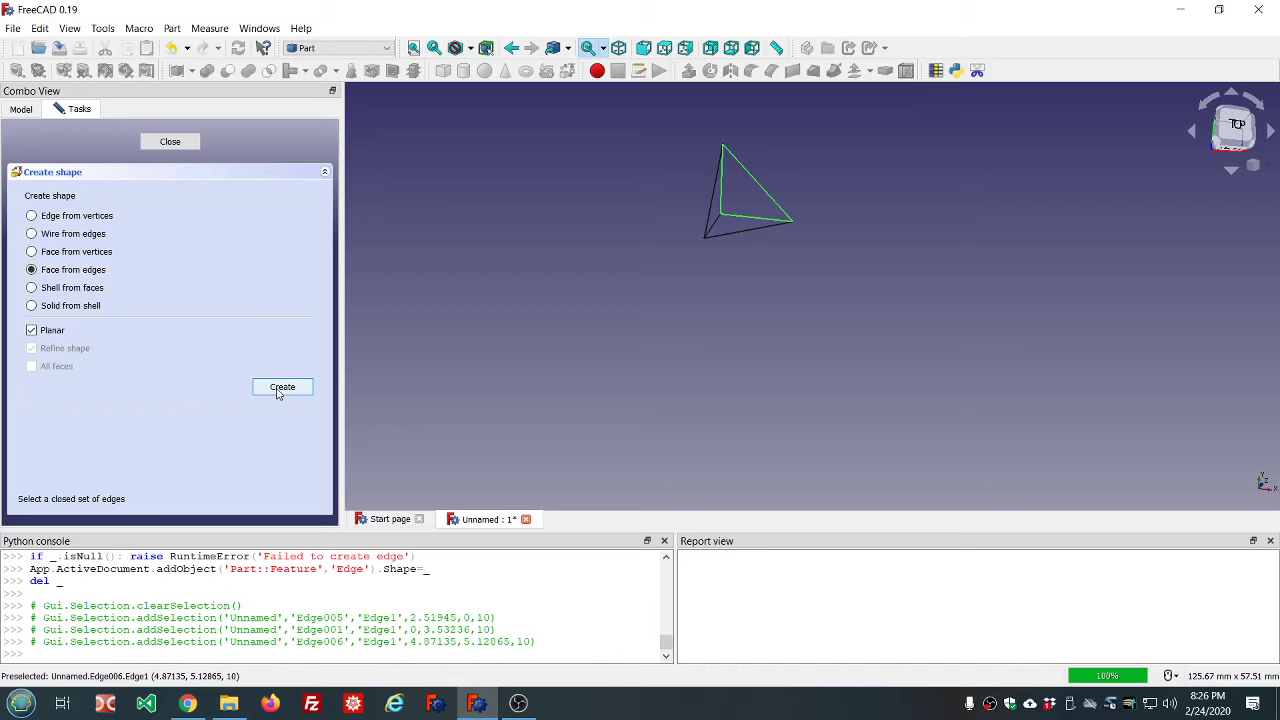
{"action": "left_click", "coordinate": [279, 390]}
{"action": "middle_click_drag", "start_coordinate": [804, 320], "coordinate": [806, 268]}
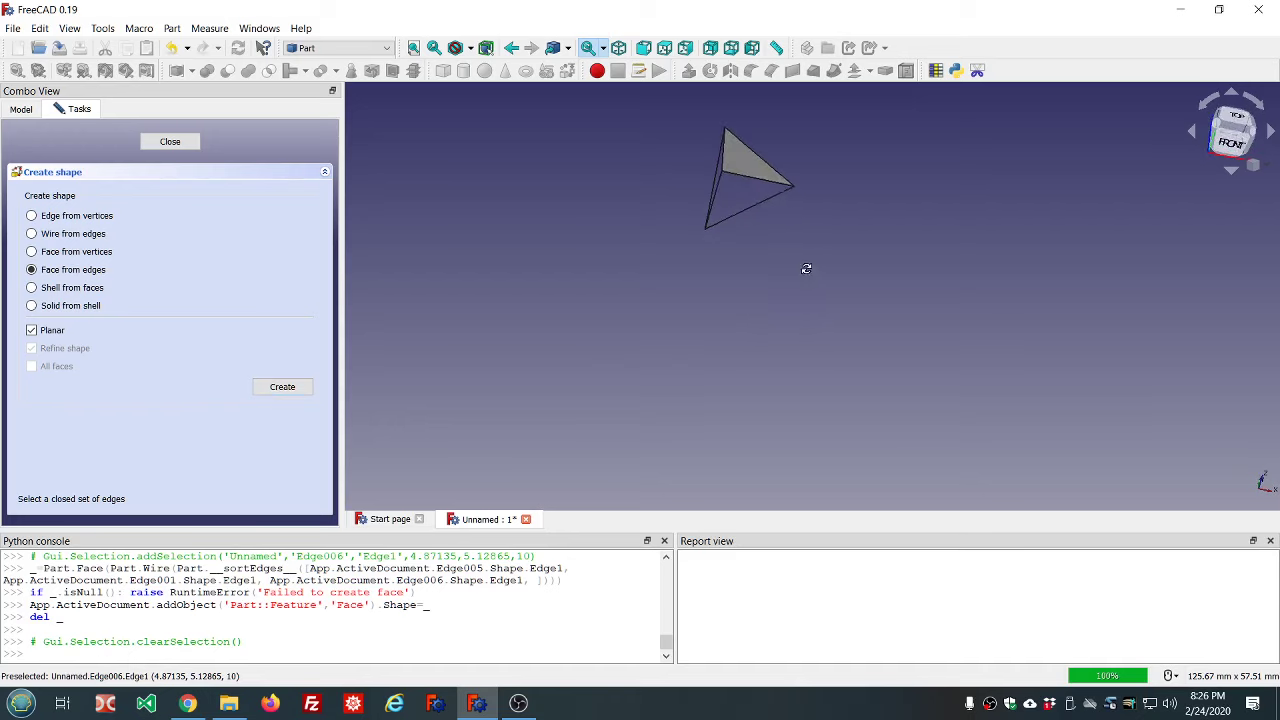
{"action": "left_click", "coordinate": [712, 212]}
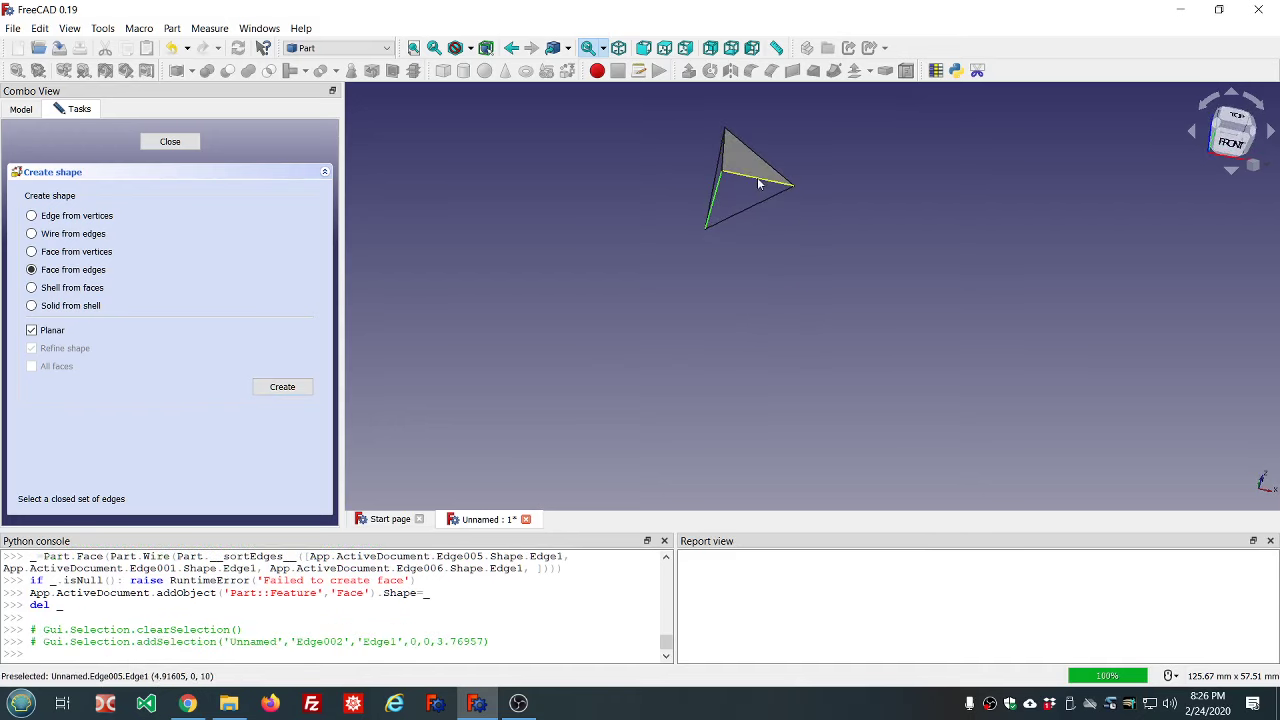
{"action": "left_click", "coordinate": [758, 184]}
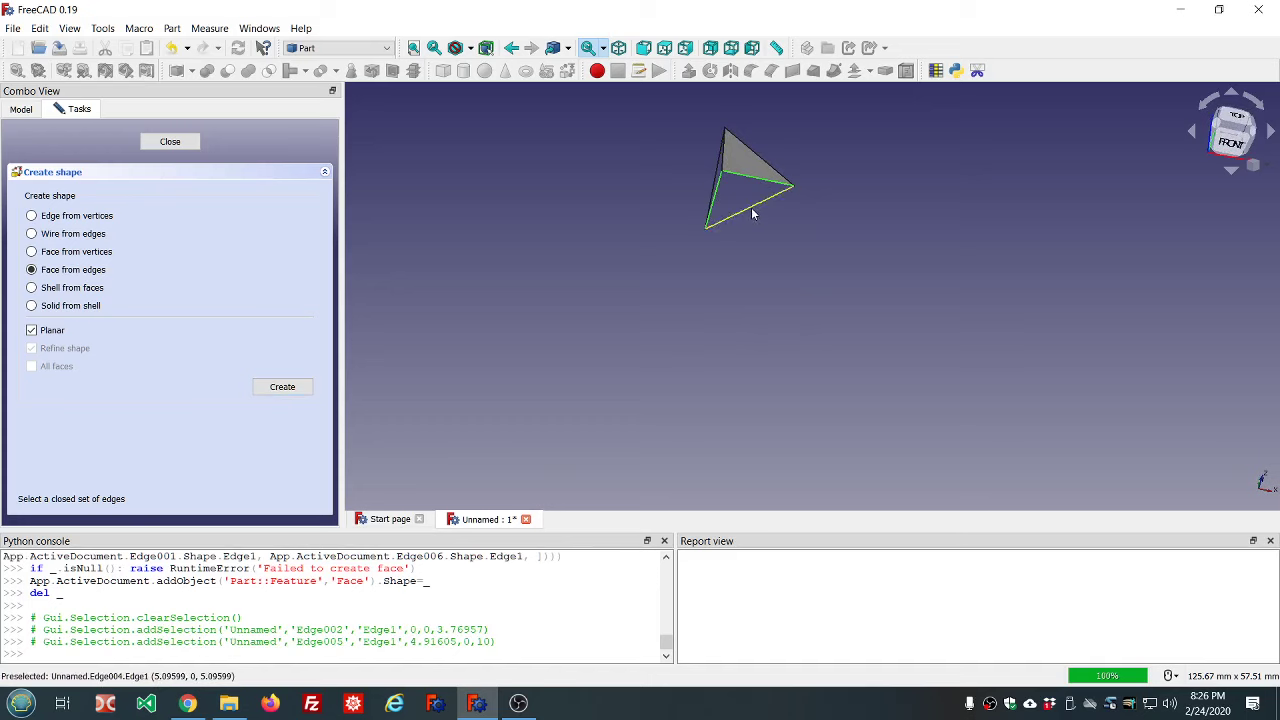
{"action": "left_click", "coordinate": [753, 214]}
{"action": "left_click", "coordinate": [284, 386]}
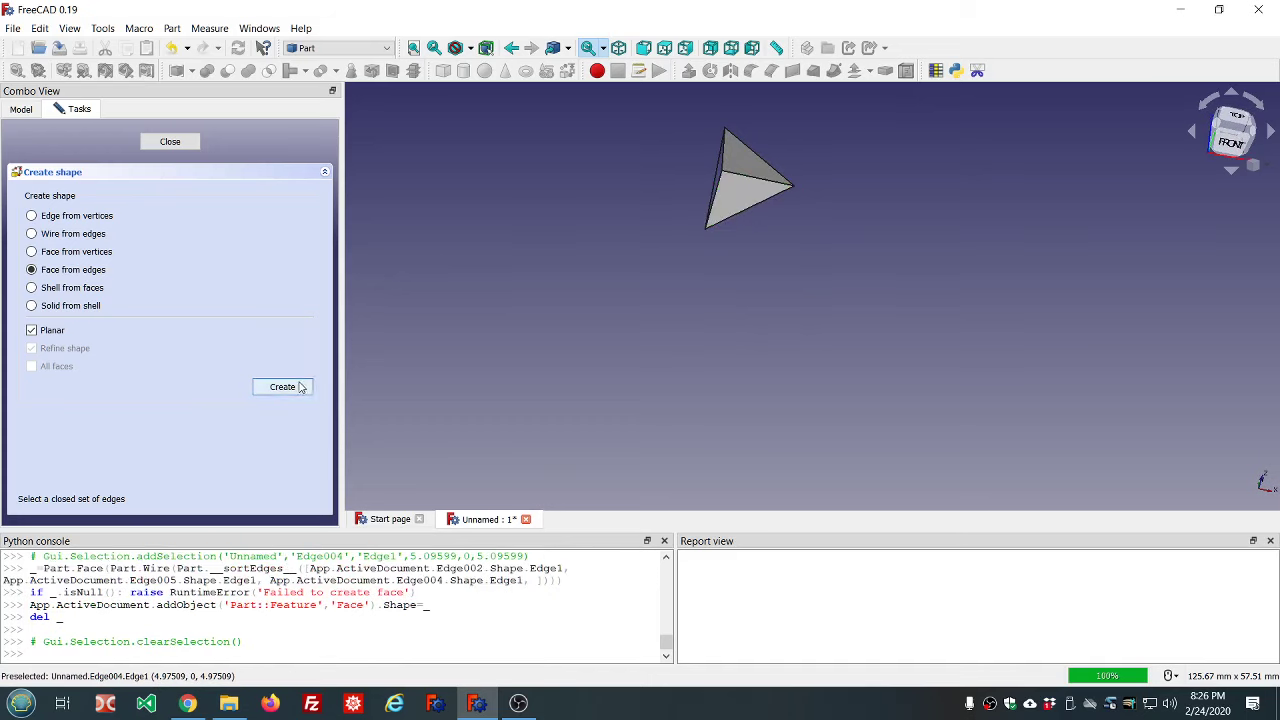
- Build the third and fourth planar faces, closing the tetrahedron
{"action": "middle_click_drag", "start_coordinate": [577, 341], "coordinate": [786, 349]}
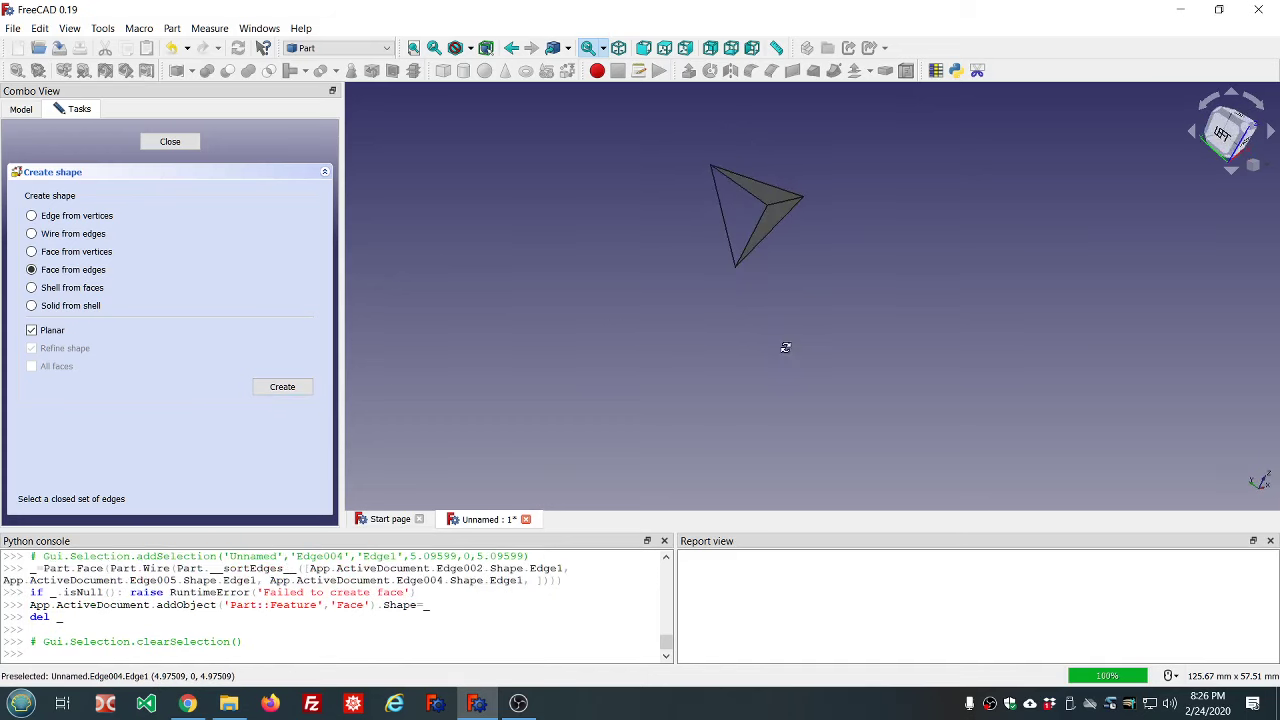
{"action": "left_click", "coordinate": [735, 257]}
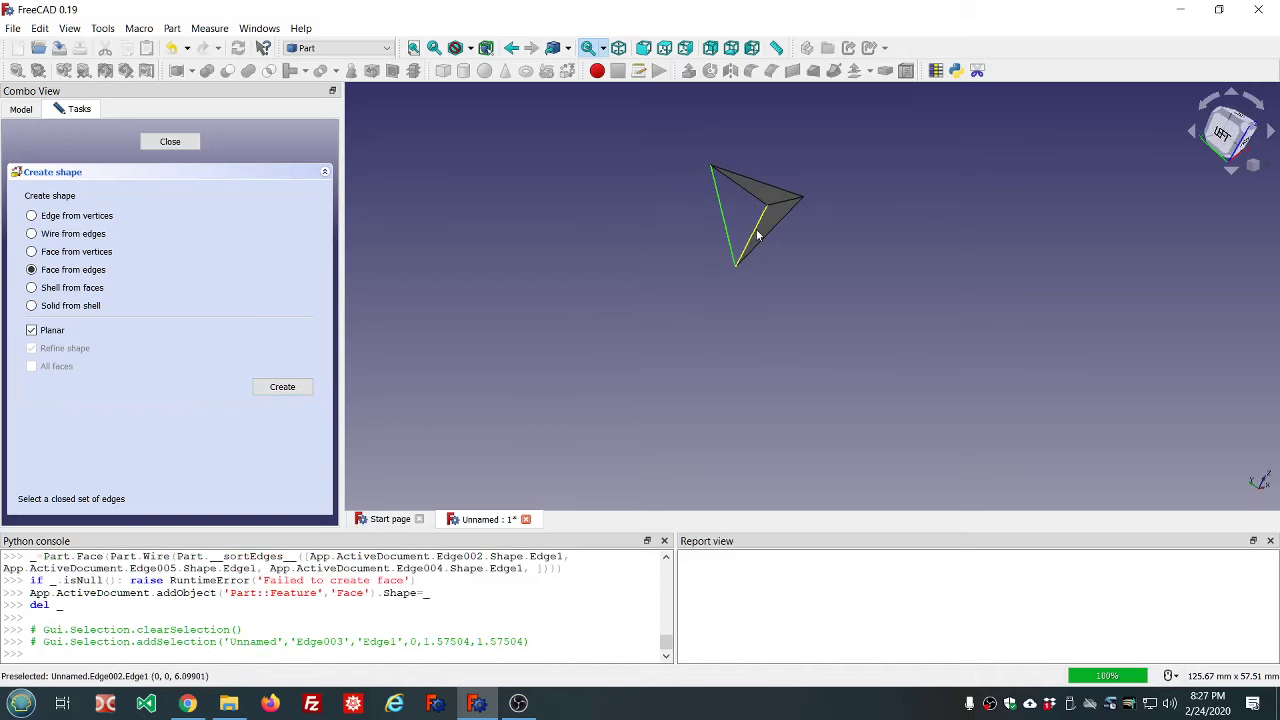
{"action": "left_click", "coordinate": [756, 210]}
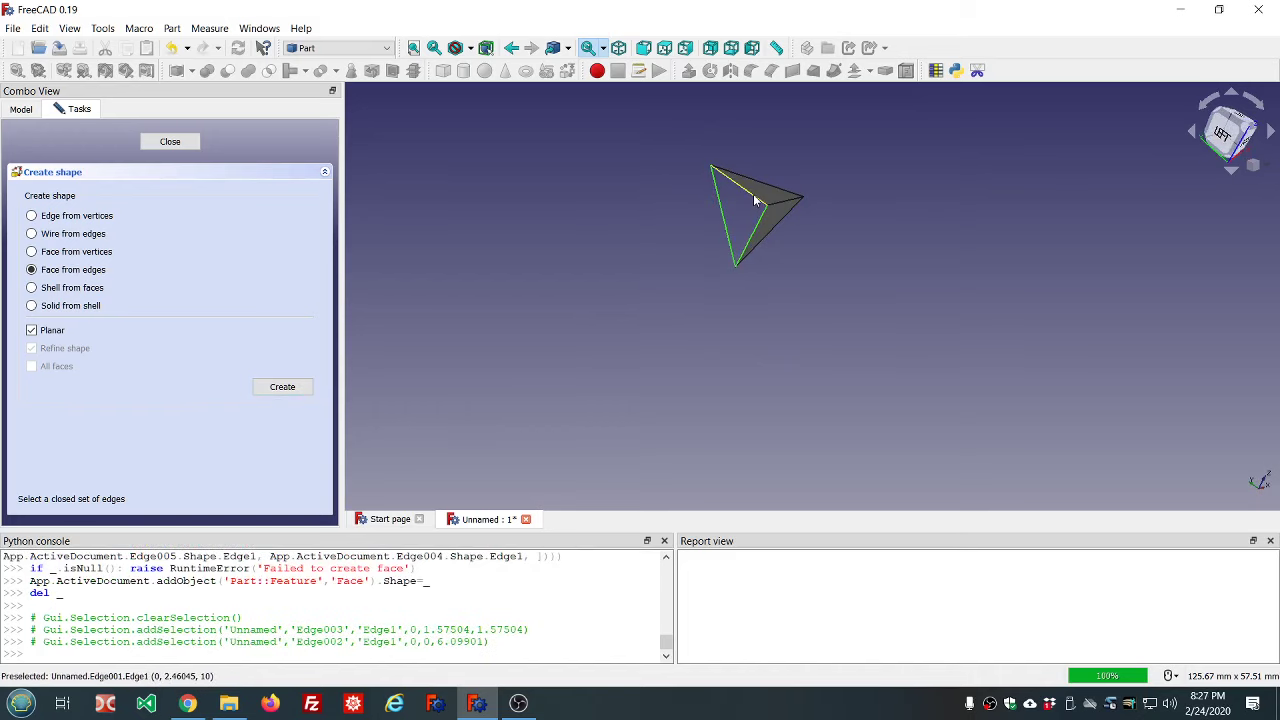
{"action": "left_click", "coordinate": [756, 201]}
{"action": "left_click", "coordinate": [263, 387]}
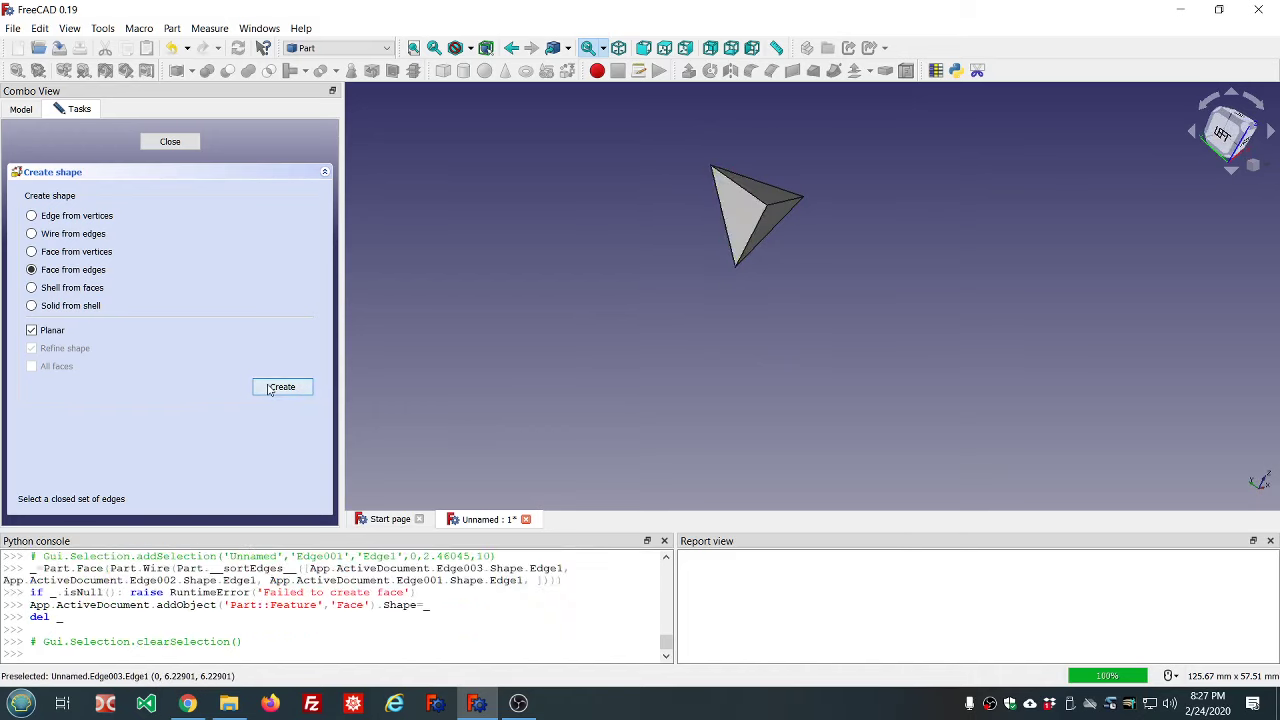
{"action": "middle_click_drag", "start_coordinate": [814, 343], "coordinate": [830, 204]}
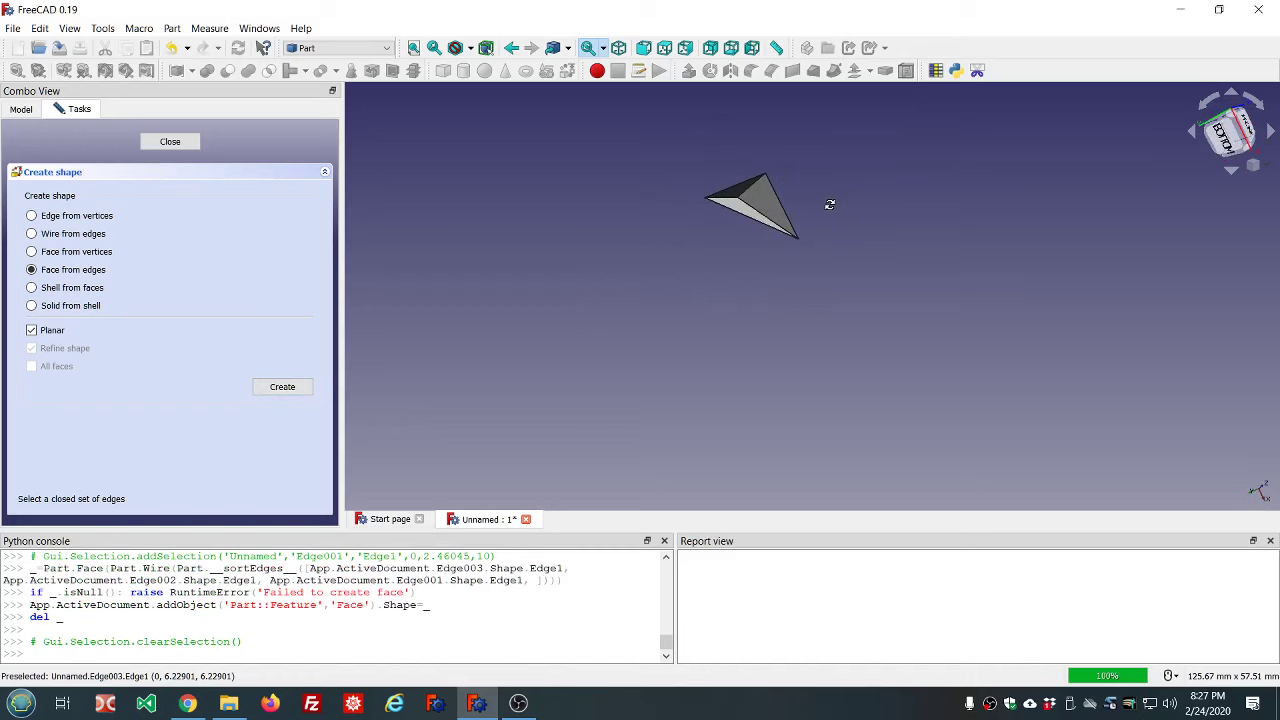
{"action": "left_click", "coordinate": [778, 201]}
{"action": "left_click", "coordinate": [730, 190]}
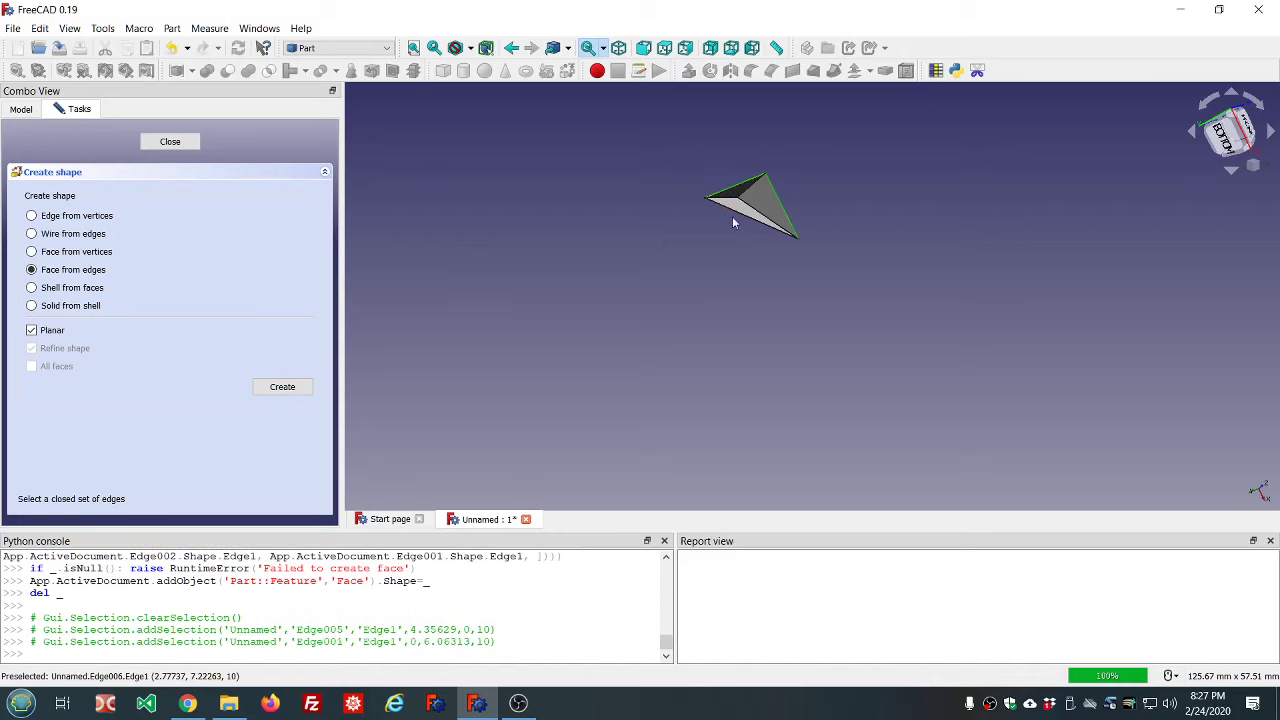
{"action": "left_click", "coordinate": [748, 216]}
{"action": "middle_click_drag", "start_coordinate": [873, 205], "coordinate": [852, 141]}
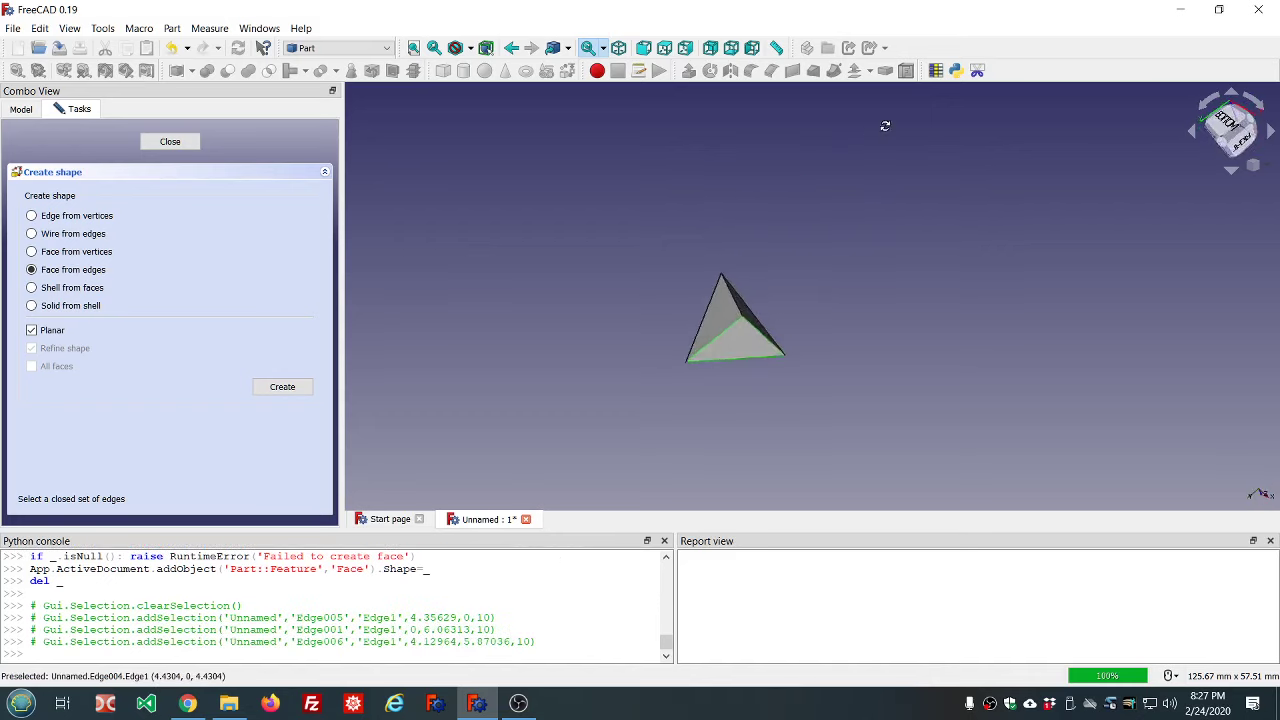
{"action": "middle_click_drag", "start_coordinate": [891, 126], "coordinate": [833, 203]}
{"action": "left_click", "coordinate": [280, 394]}
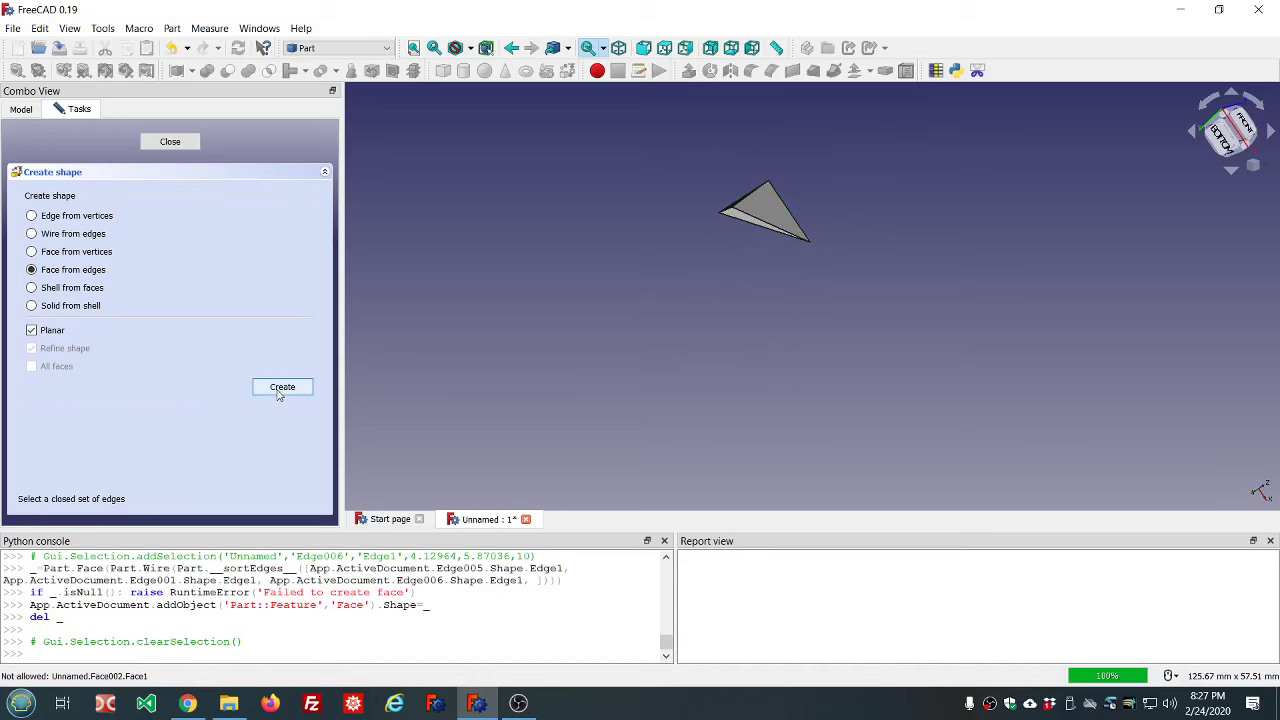
{"action": "middle_click_drag", "start_coordinate": [867, 293], "coordinate": [746, 201]}
{"action": "scroll", "coordinate": [746, 250], "scroll_direction": "up", "scroll_amount": 4}
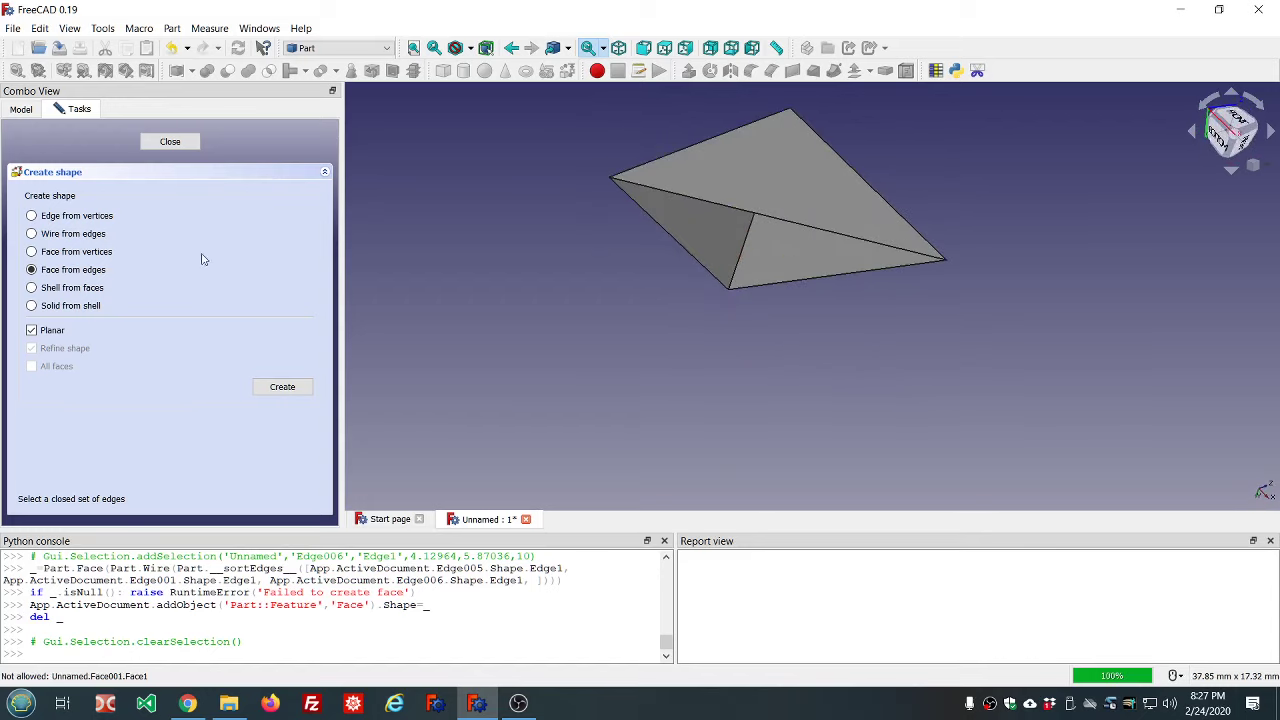
- Close the Shape builder task and delete Face004 from the model tree
{"action": "left_click", "coordinate": [170, 142]}
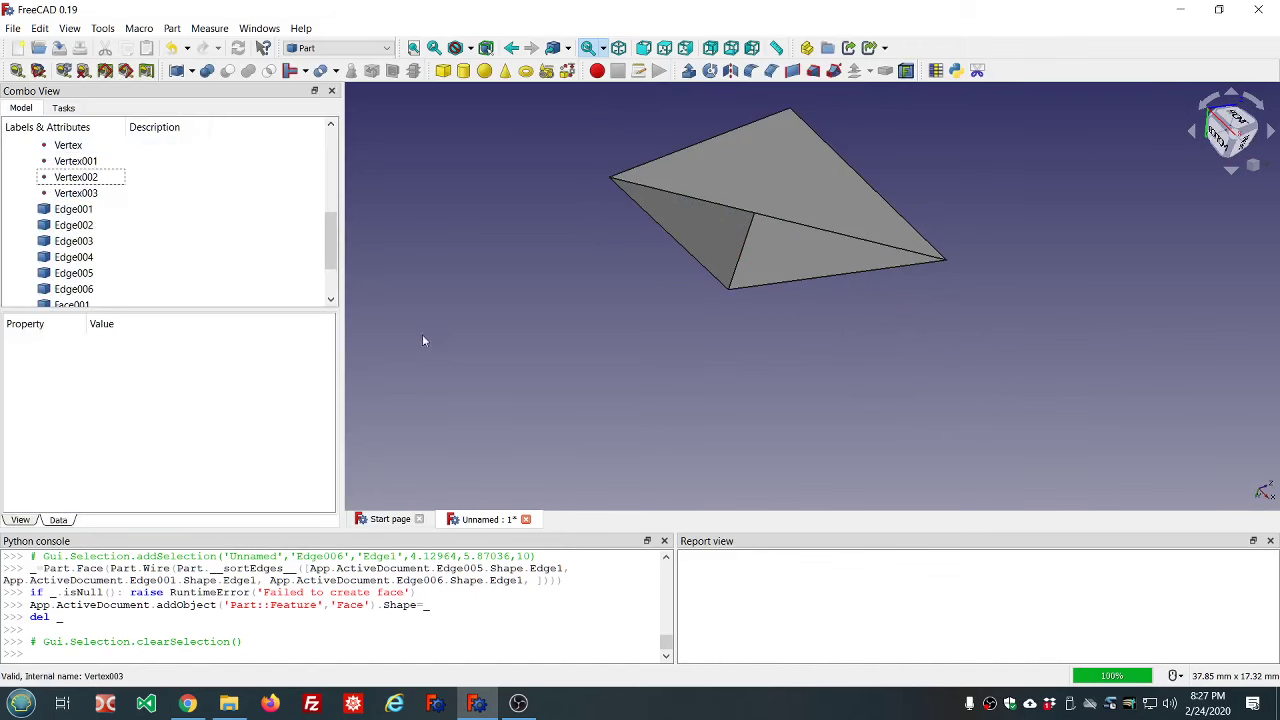
{"action": "left_click", "coordinate": [814, 243]}
{"action": "middle_click_drag", "start_coordinate": [866, 391], "coordinate": [769, 391]}
{"action": "scroll", "coordinate": [313, 286], "scroll_direction": "down", "scroll_amount": 1}
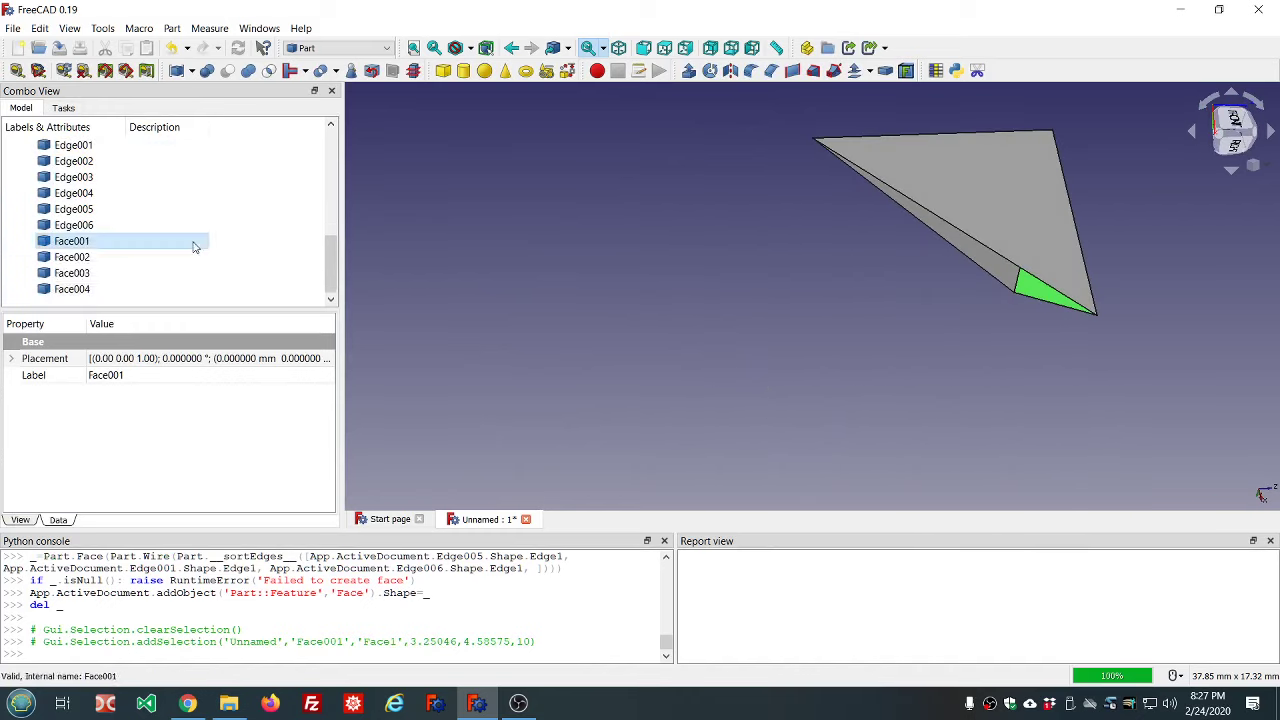
{"action": "left_click", "coordinate": [72, 289]}
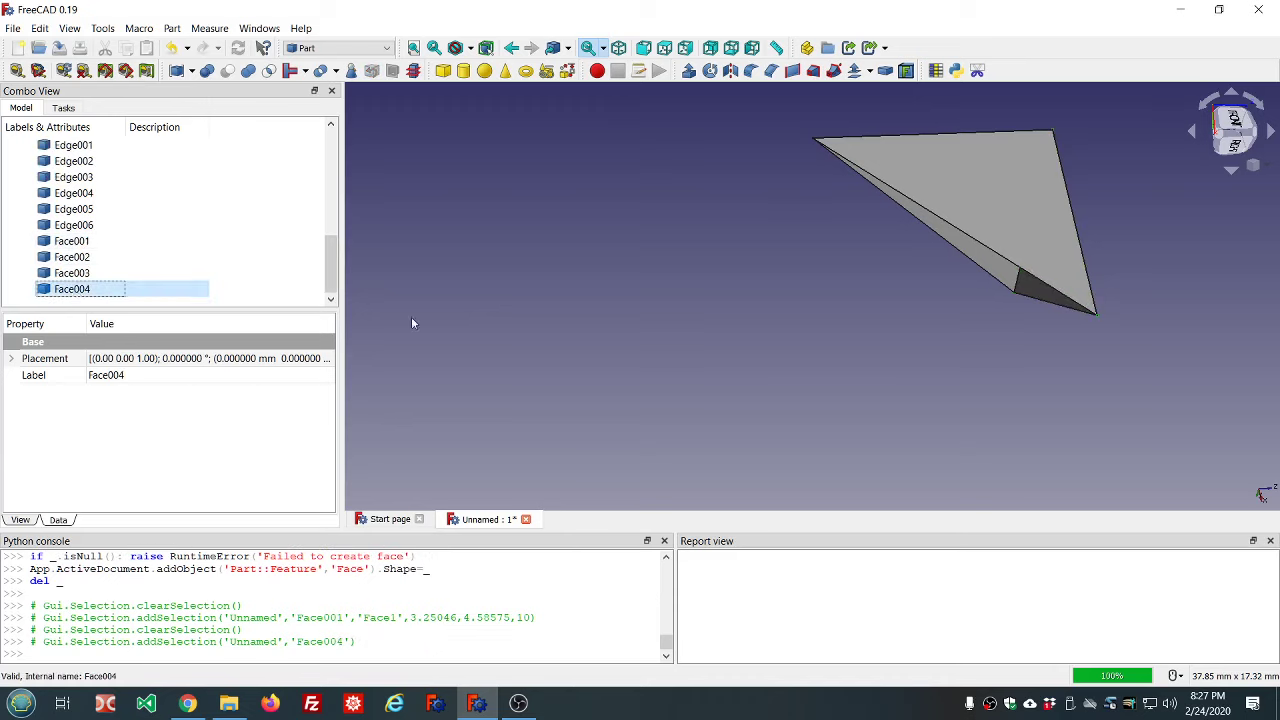
{"action": "middle_click_drag", "start_coordinate": [1272, 340], "coordinate": [1201, 295]}
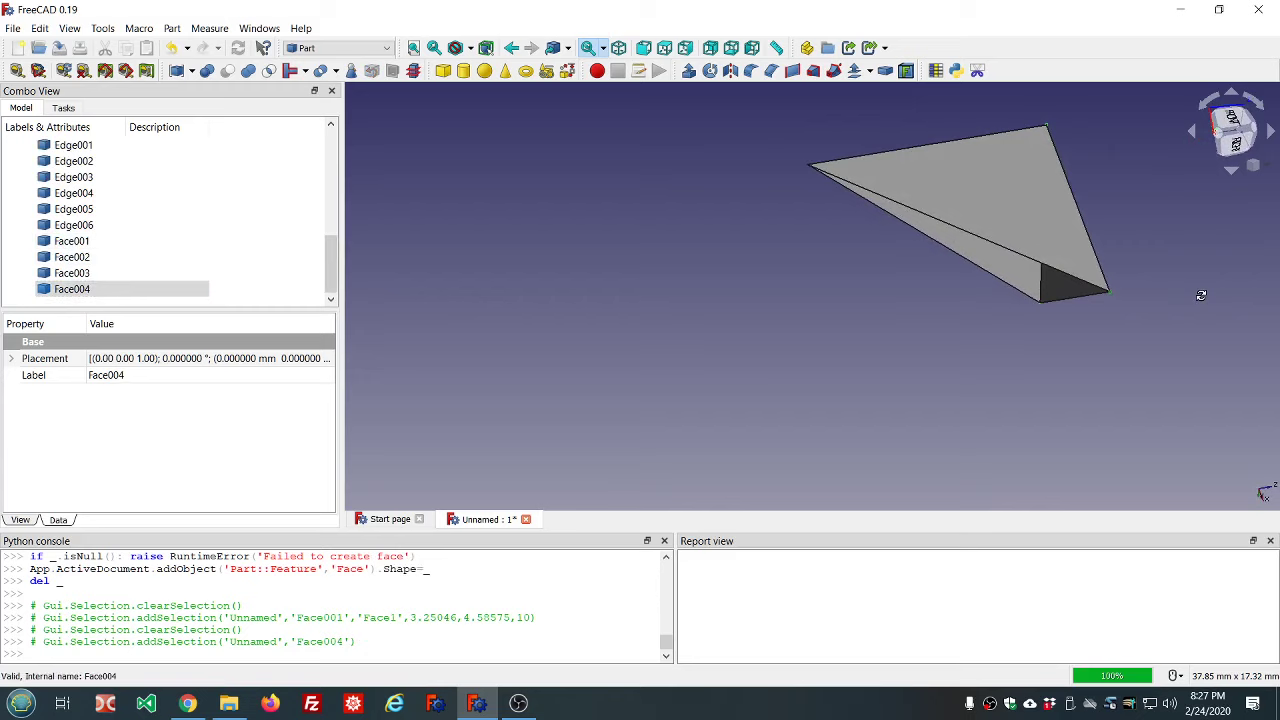
{"action": "left_click", "coordinate": [70, 289]}
{"action": "key", "text": "Delete"}
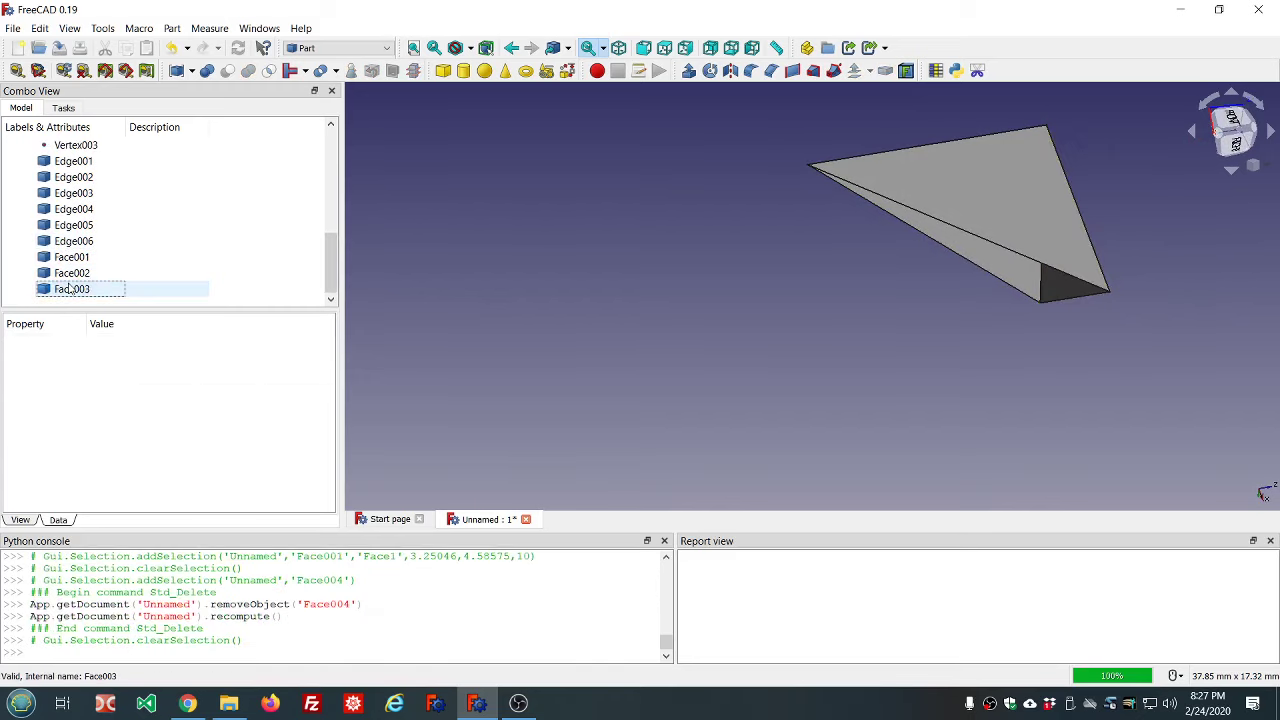
{"action": "middle_click_drag", "start_coordinate": [903, 351], "coordinate": [913, 339]}
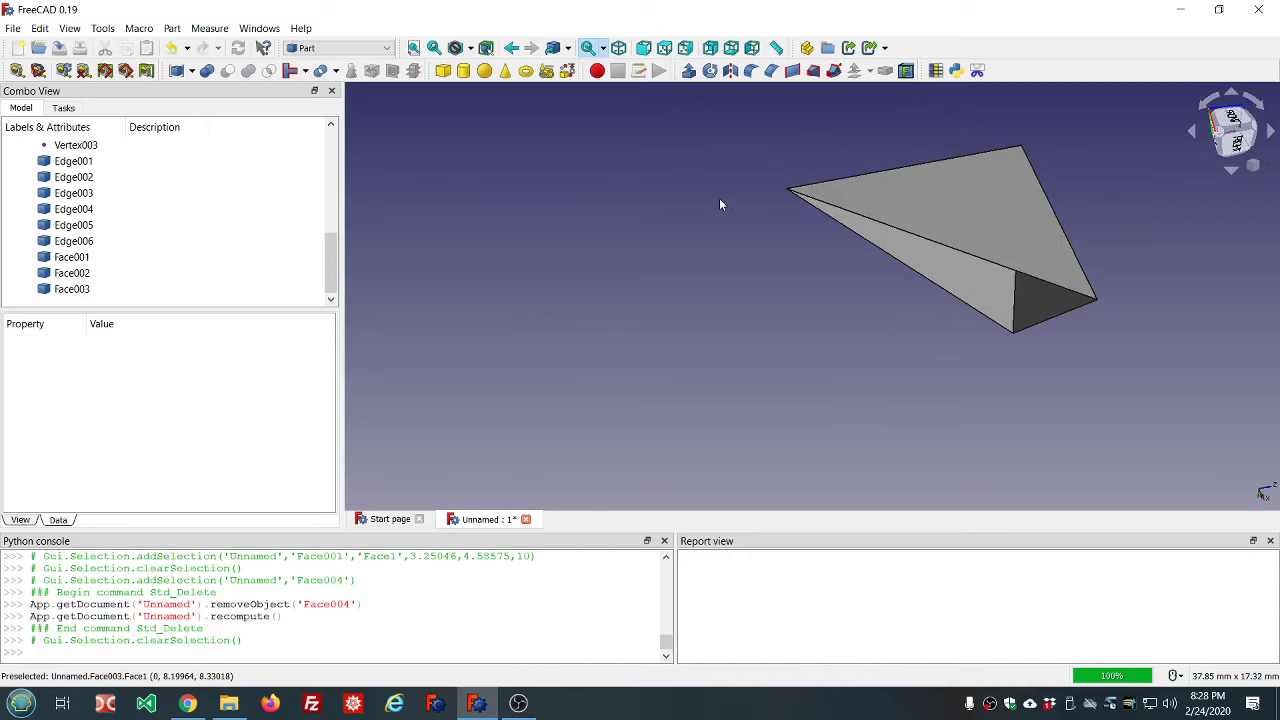
- Create a new planar Face004 from Edge003, Edge004 and Edge006 in the Shape builder
{"action": "left_click", "coordinate": [567, 70]}
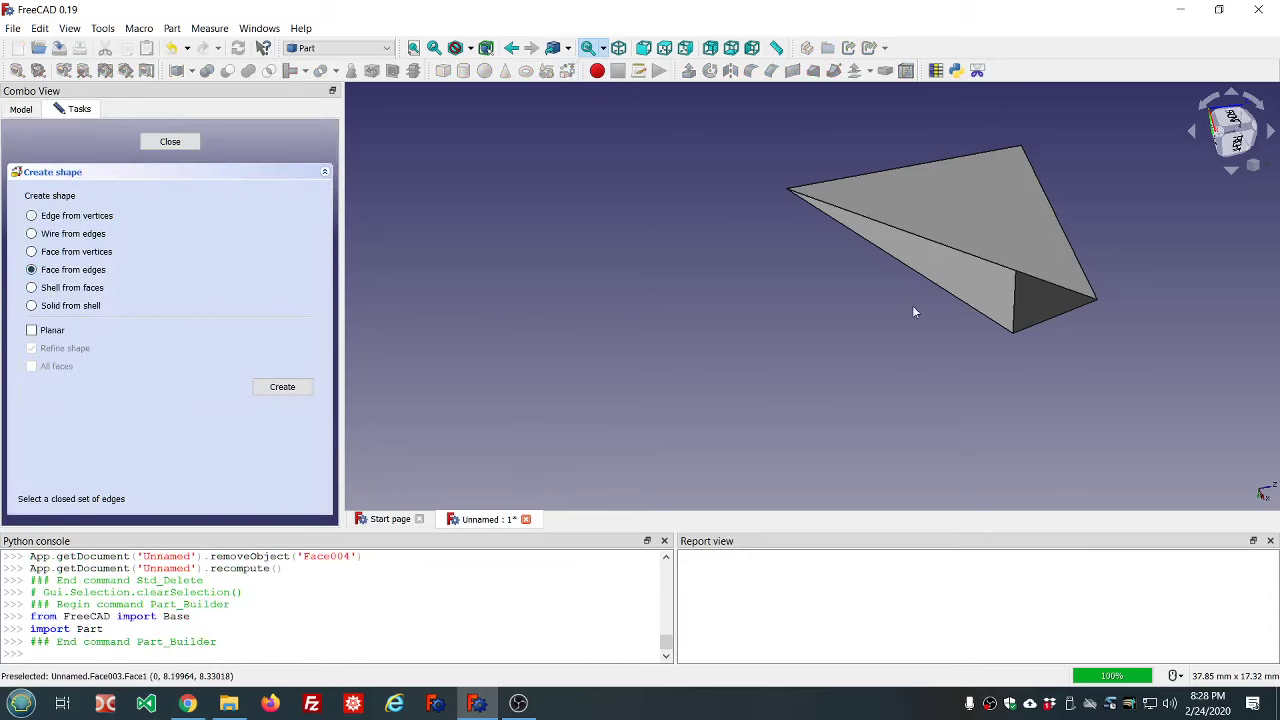
{"action": "left_click", "coordinate": [943, 288]}
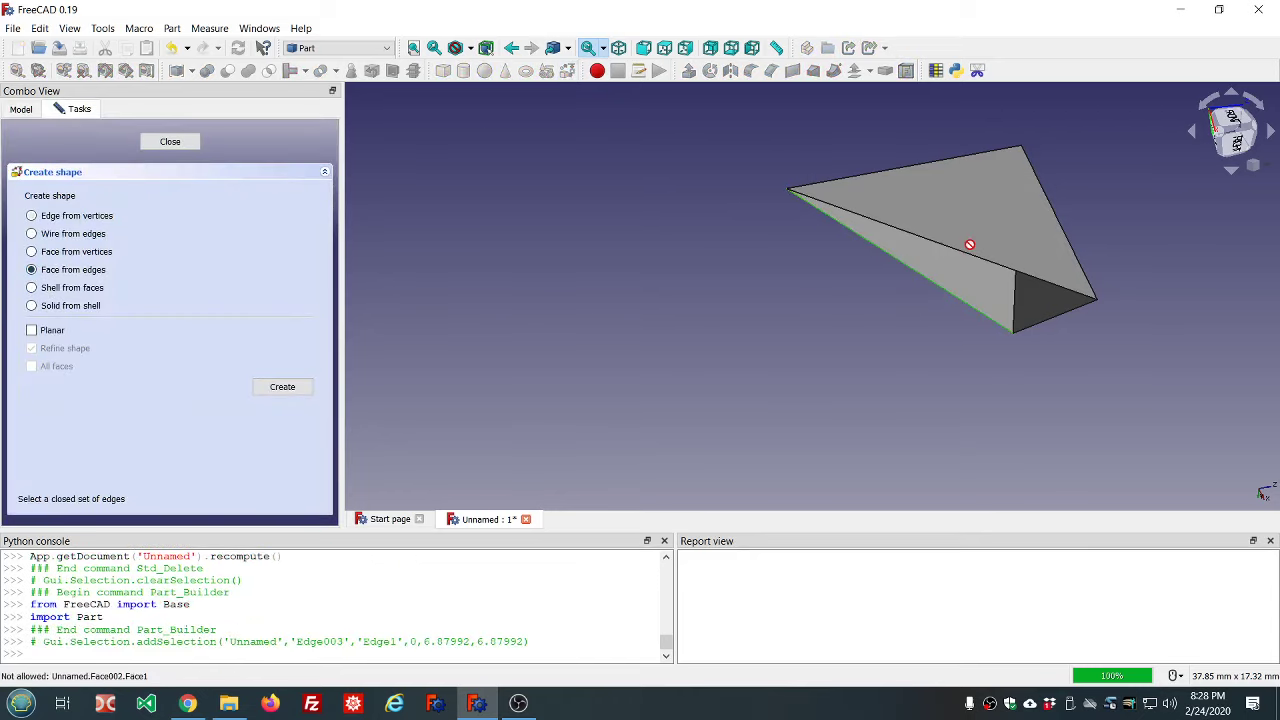
{"action": "left_click", "coordinate": [968, 256]}
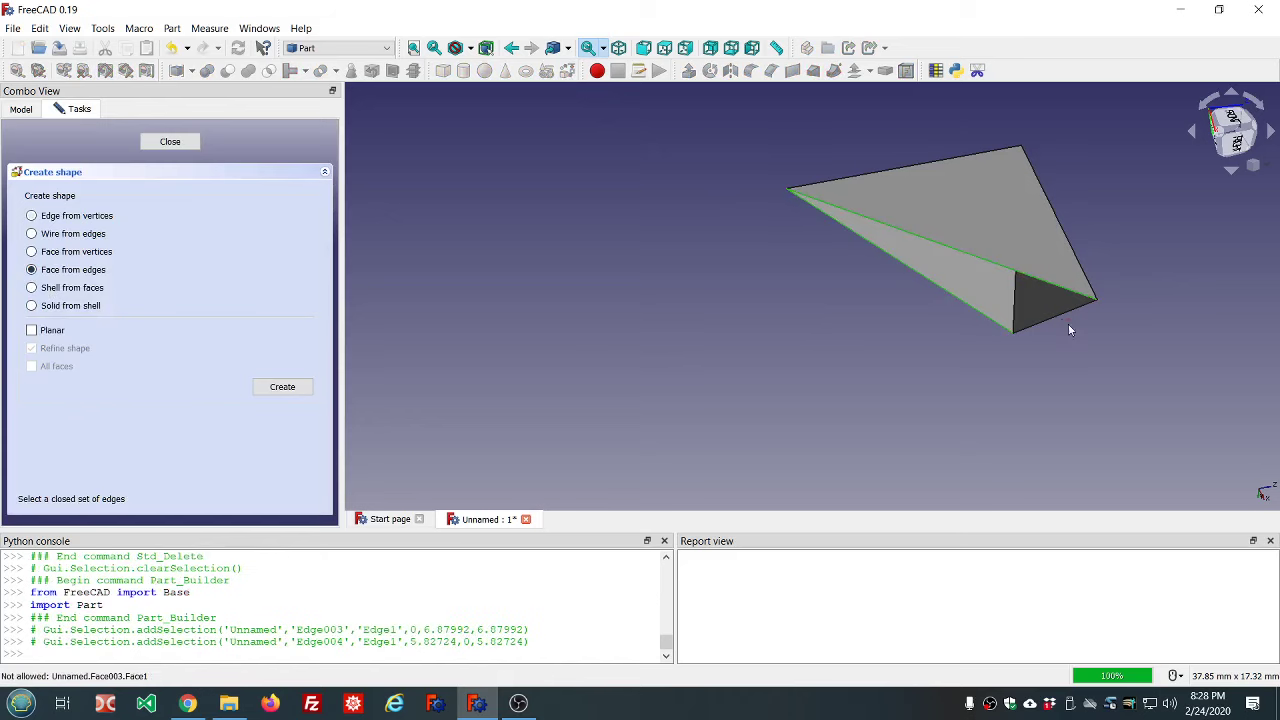
{"action": "left_click", "coordinate": [1058, 315]}
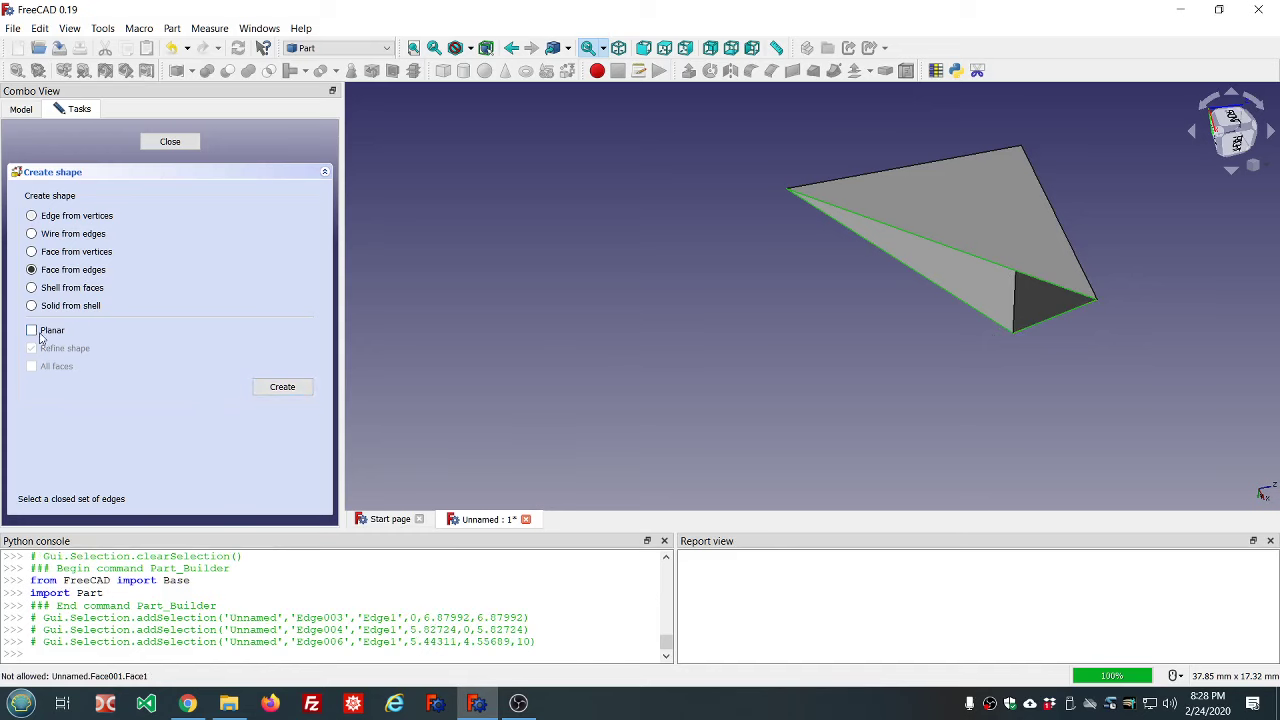
{"action": "left_click", "coordinate": [283, 387]}
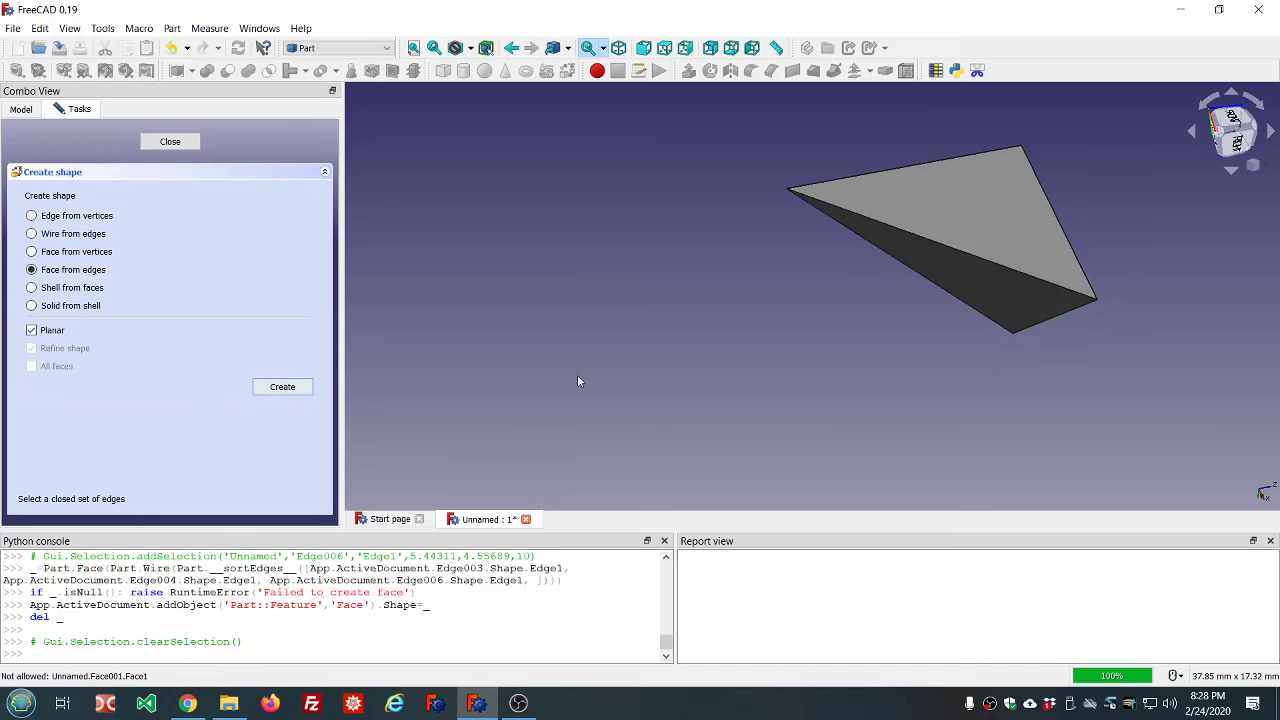
{"action": "left_click", "coordinate": [195, 147]}
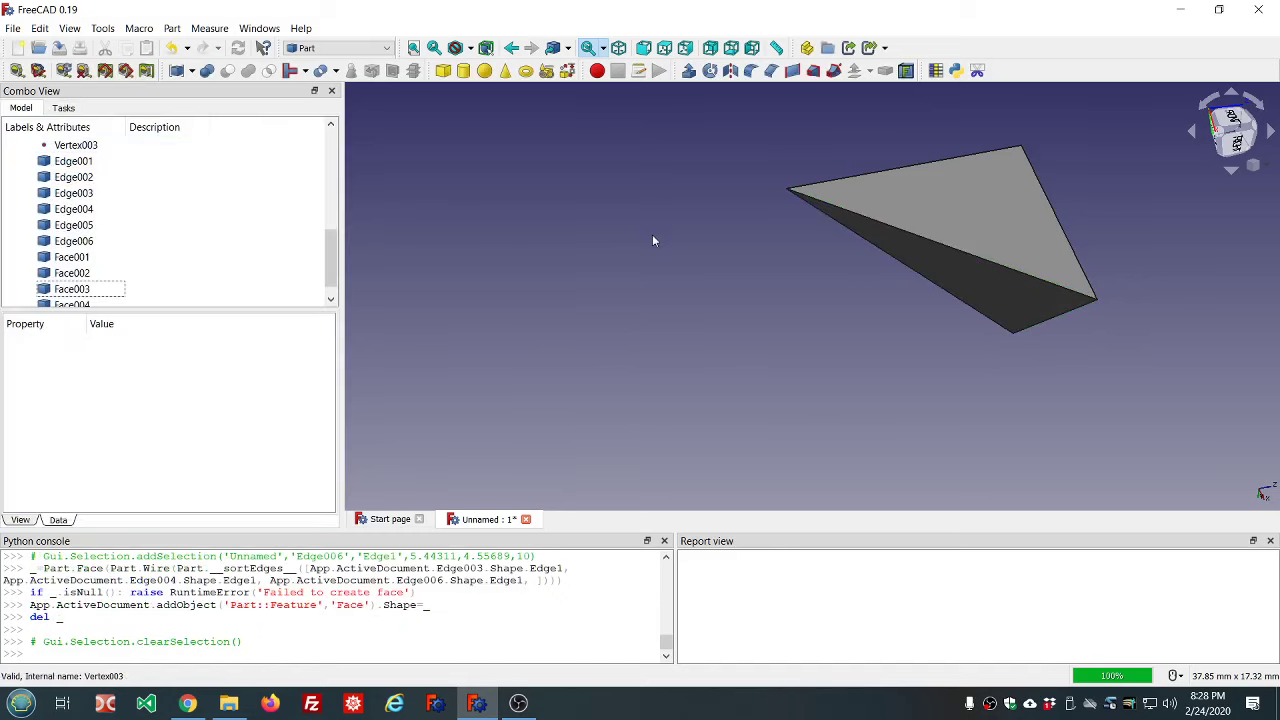
{"action": "middle_click_drag", "start_coordinate": [652, 240], "coordinate": [962, 280]}
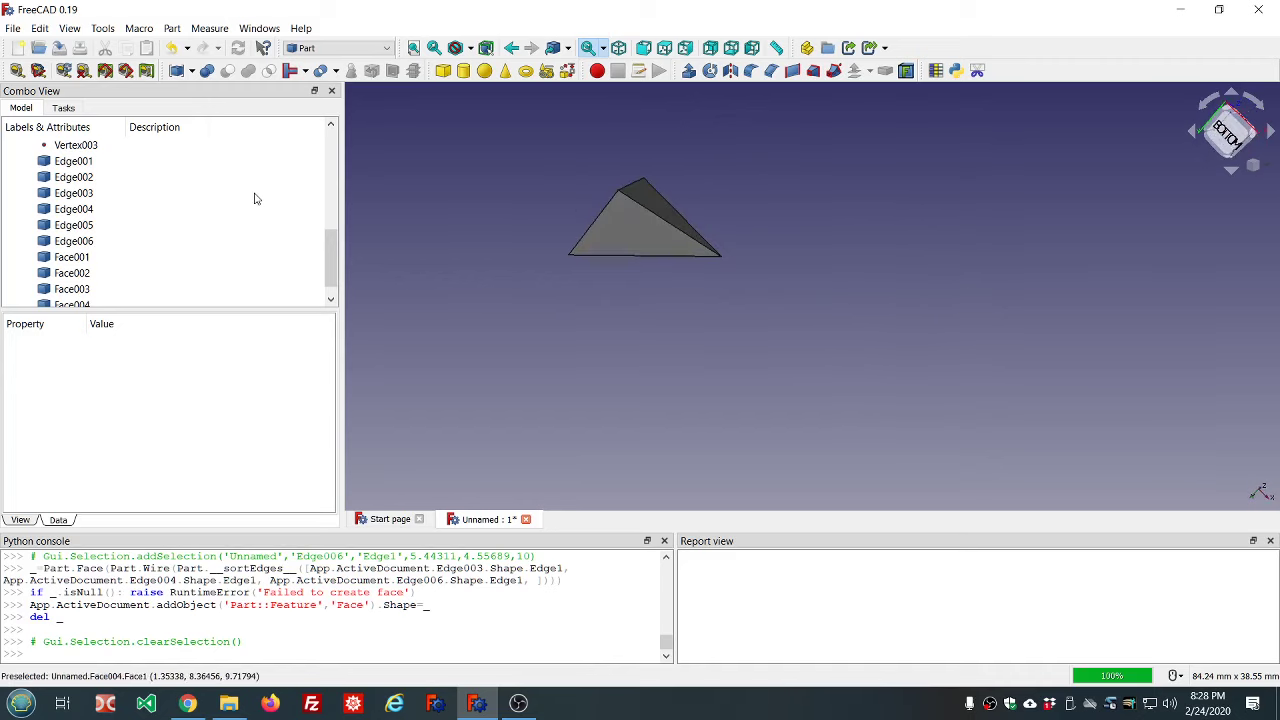
- Select the four vertices and six edges in the tree and hide them
{"action": "scroll", "coordinate": [230, 205], "scroll_direction": "down", "scroll_amount": 1}
{"action": "left_click", "coordinate": [97, 227]}
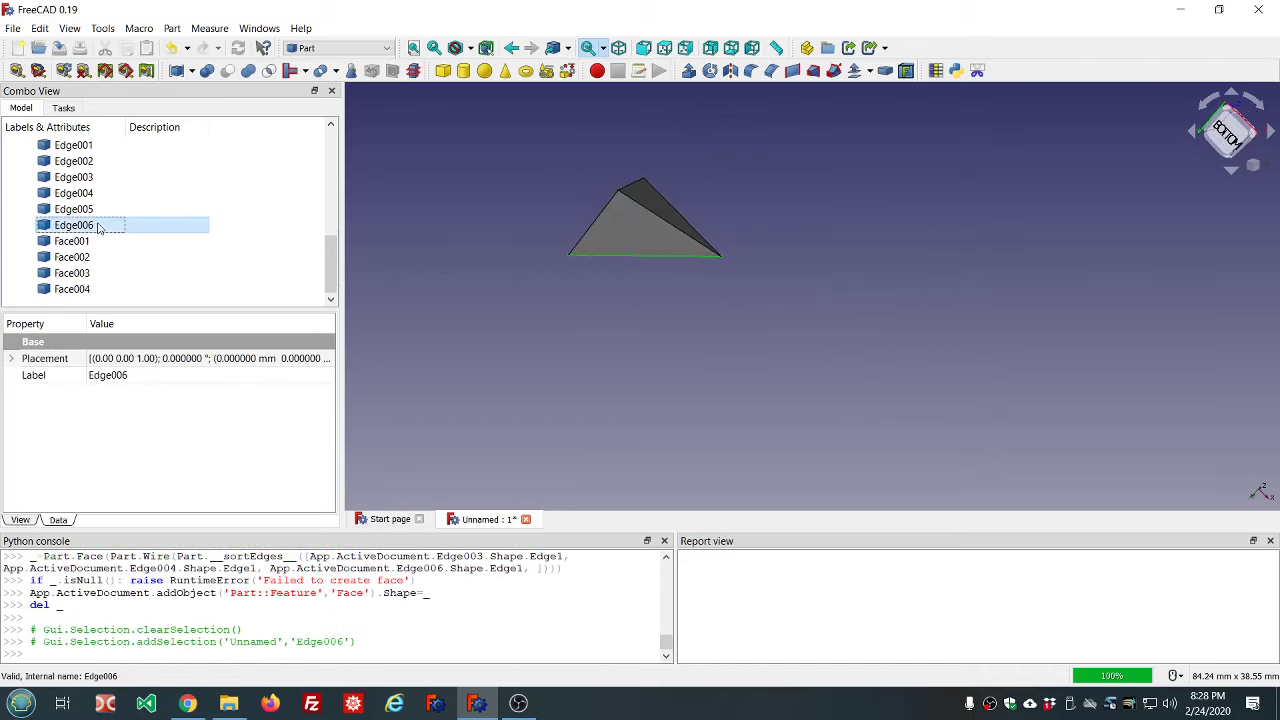
{"action": "scroll", "coordinate": [152, 196], "scroll_direction": "up", "scroll_amount": 1}
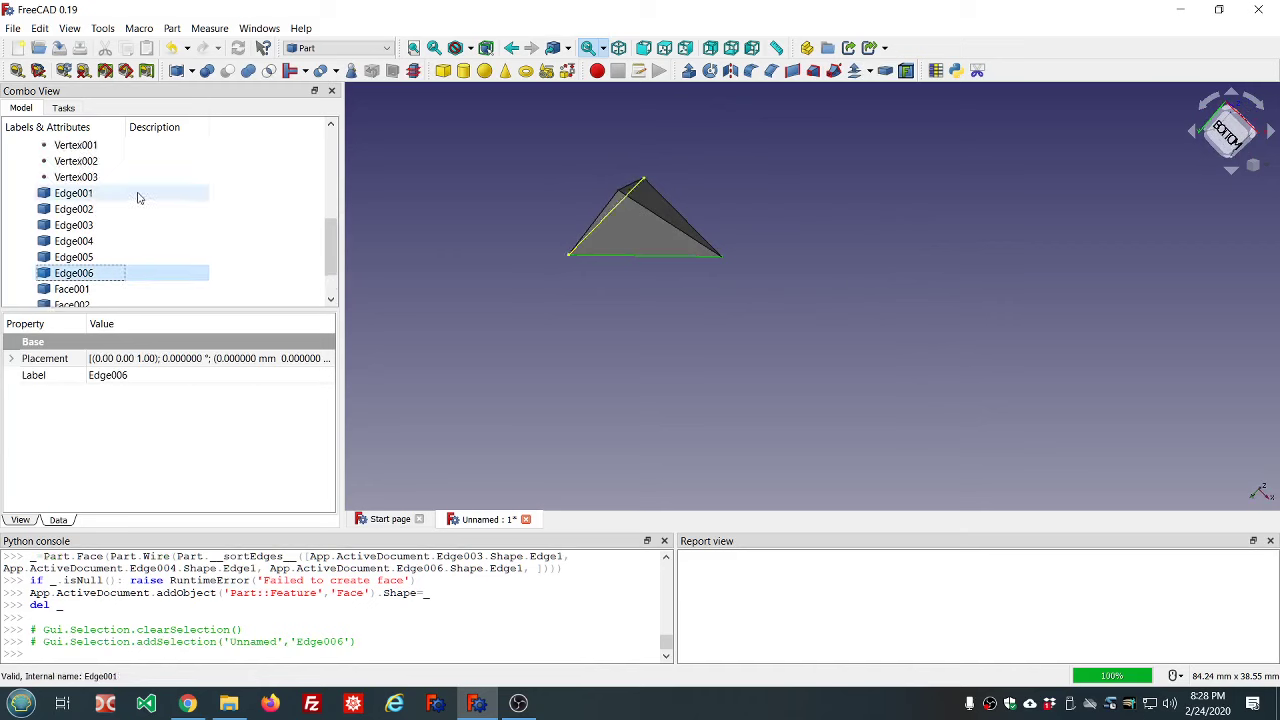
{"action": "left_click", "coordinate": [136, 196], "text": "shift"}
{"action": "scroll", "coordinate": [148, 194], "scroll_direction": "up", "scroll_amount": 1}
{"action": "left_click", "coordinate": [101, 179], "text": "shift"}
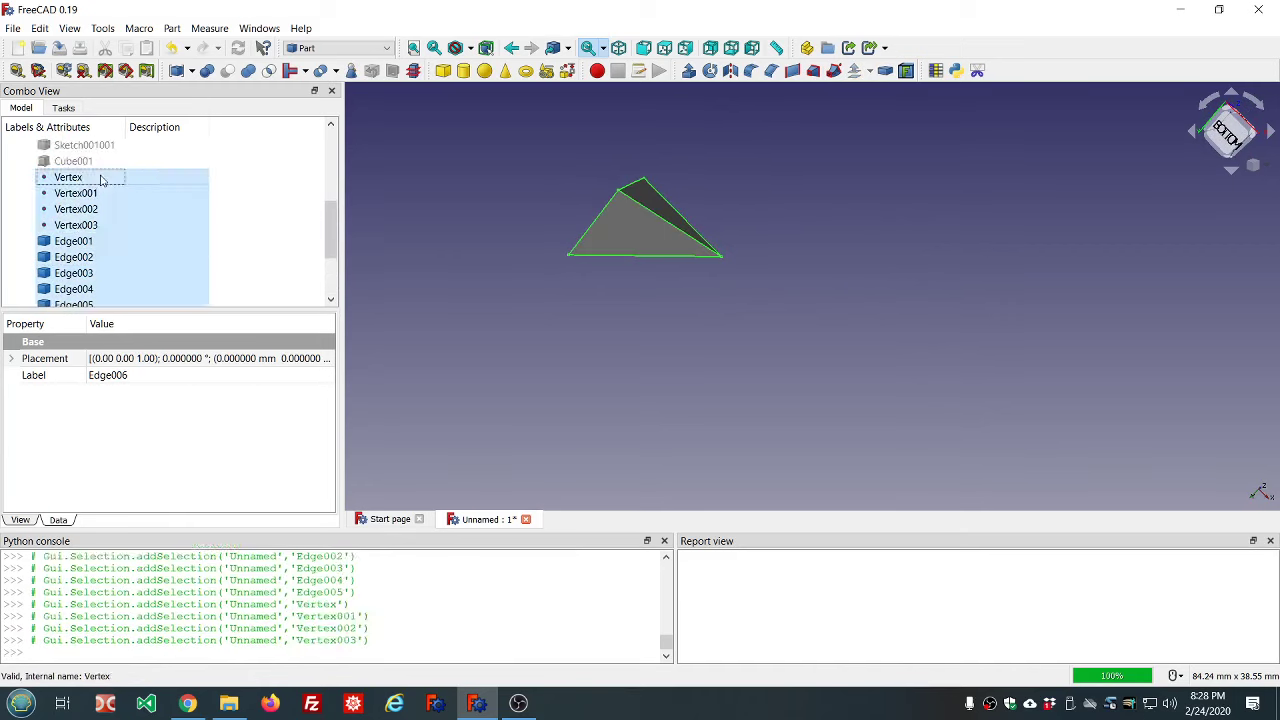
{"action": "key", "text": "space"}
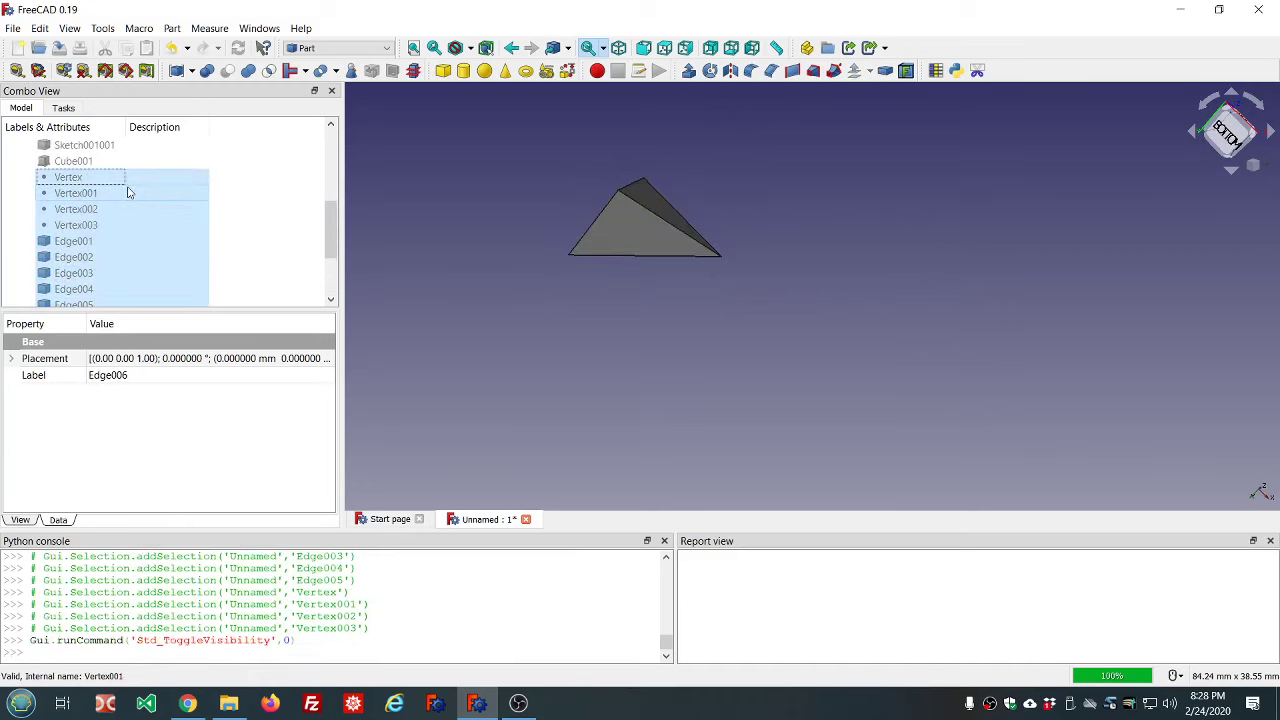
{"action": "scroll", "coordinate": [269, 212], "scroll_direction": "down", "scroll_amount": 2}
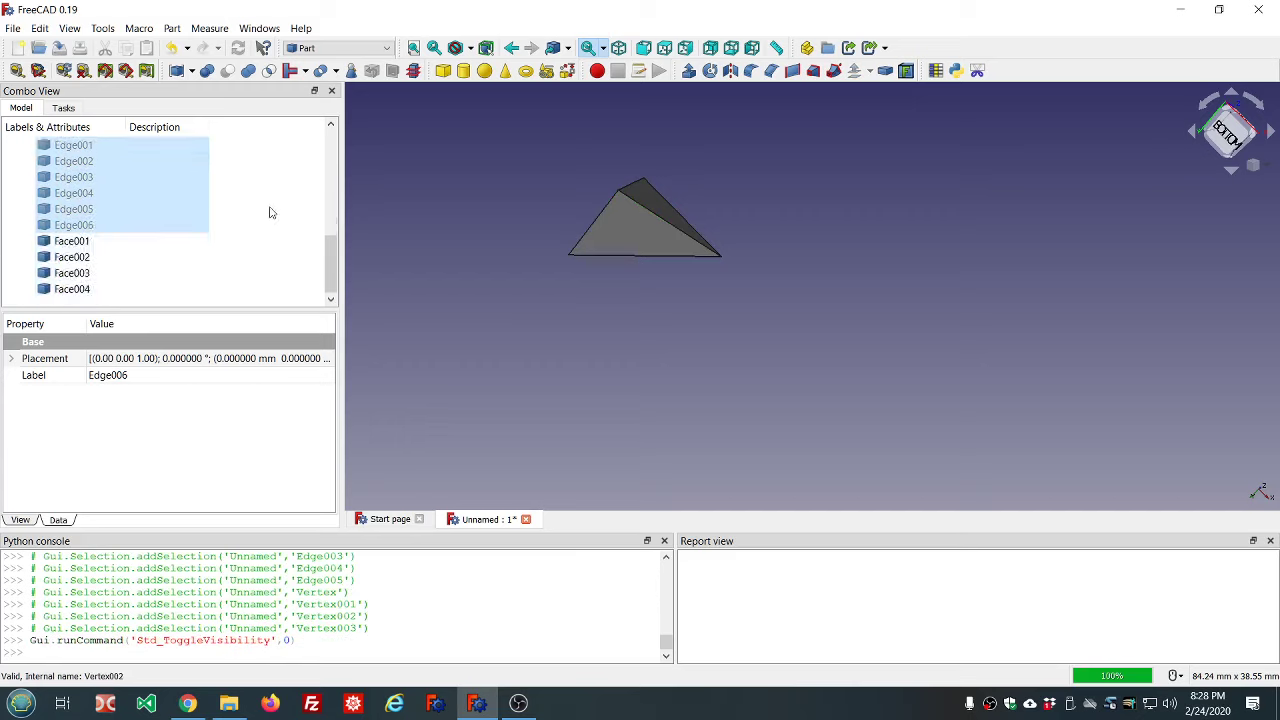
{"action": "left_click", "coordinate": [509, 266]}
{"action": "scroll", "coordinate": [661, 292], "scroll_direction": "down", "scroll_amount": 2}
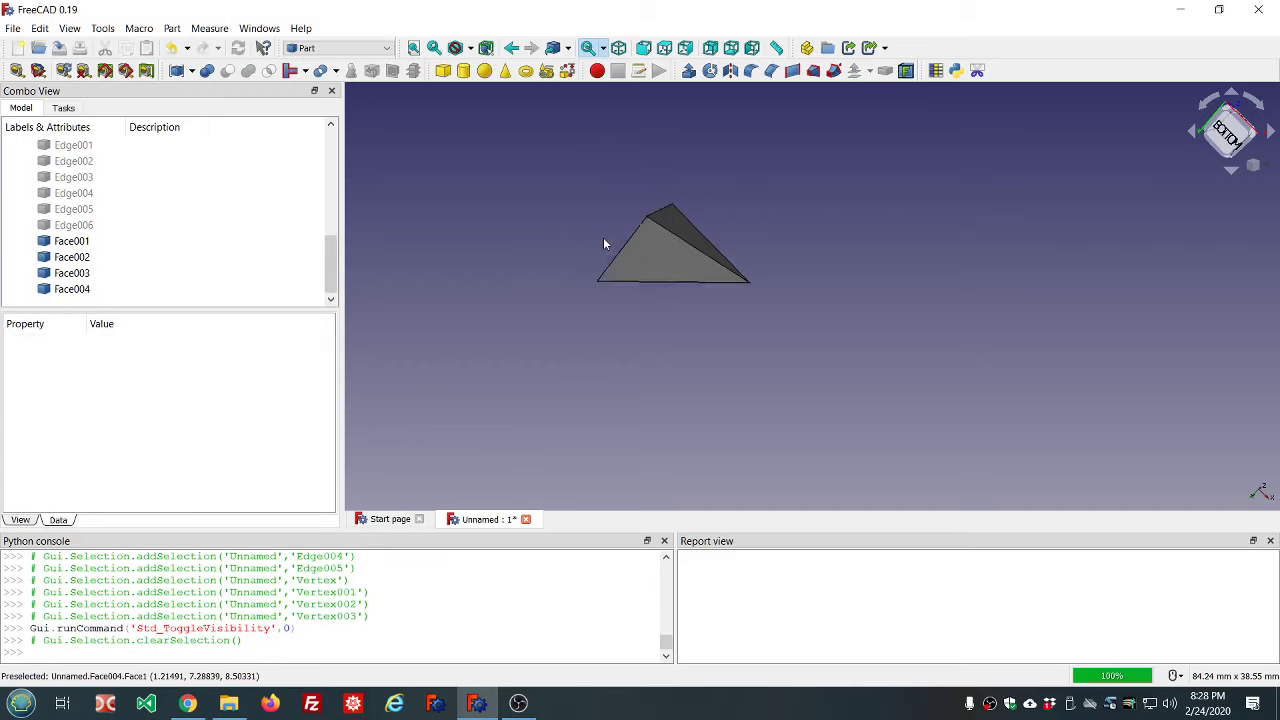
{"action": "scroll", "coordinate": [604, 243], "scroll_direction": "up", "scroll_amount": 4}
{"action": "middle_click_drag", "start_coordinate": [567, 229], "coordinate": [635, 236]}
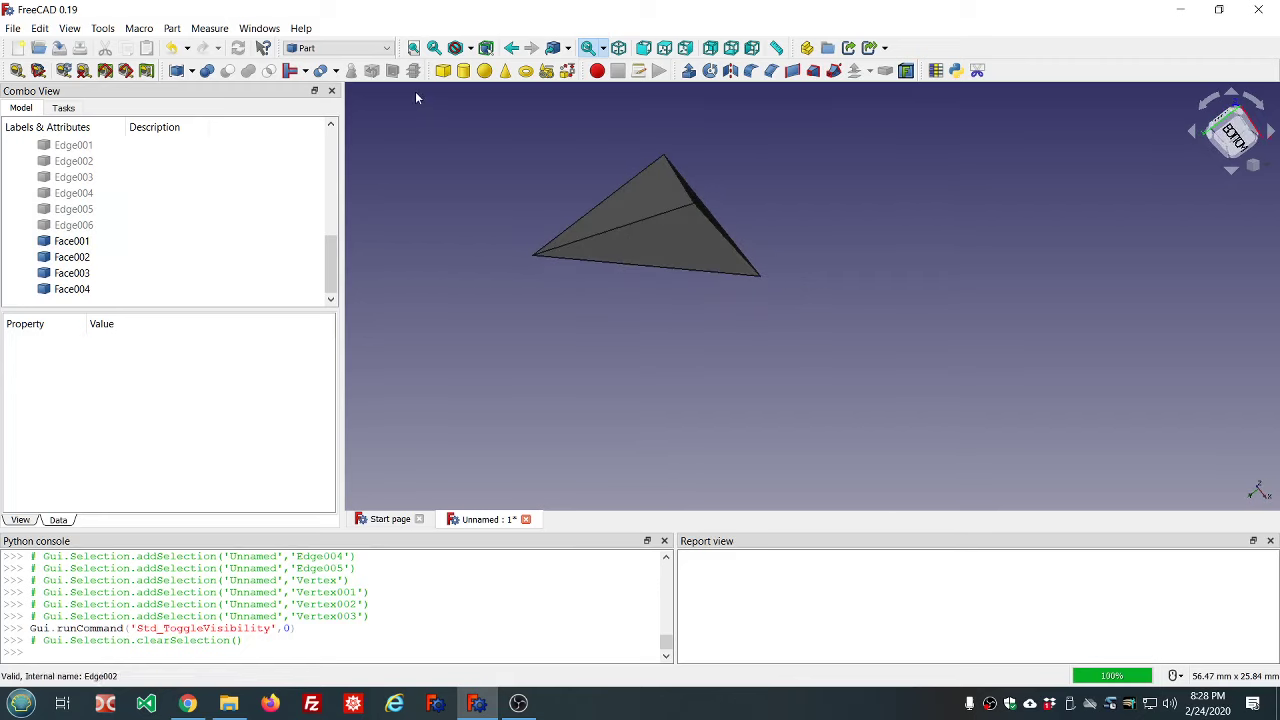
- Make a refined Shell from Face001–Face004 in the Shape builder and close it
{"action": "left_click", "coordinate": [568, 71]}
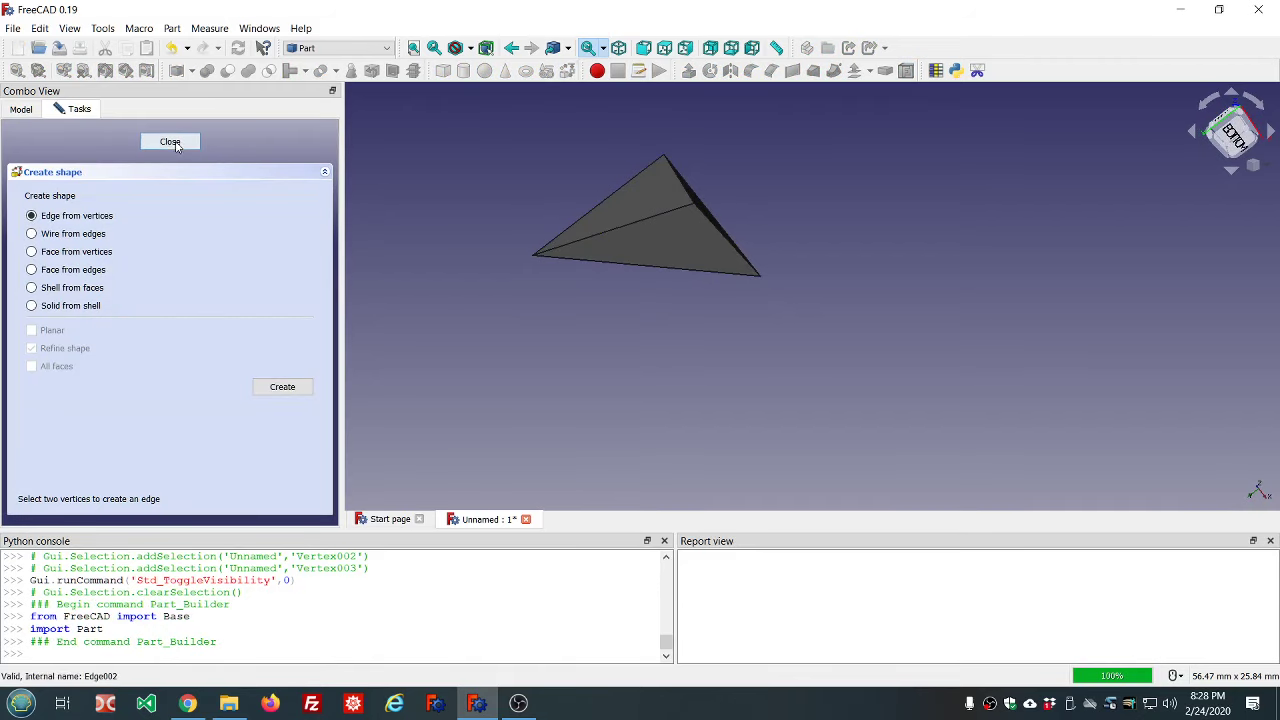
{"action": "left_click", "coordinate": [32, 288]}
{"action": "left_click", "coordinate": [634, 250]}
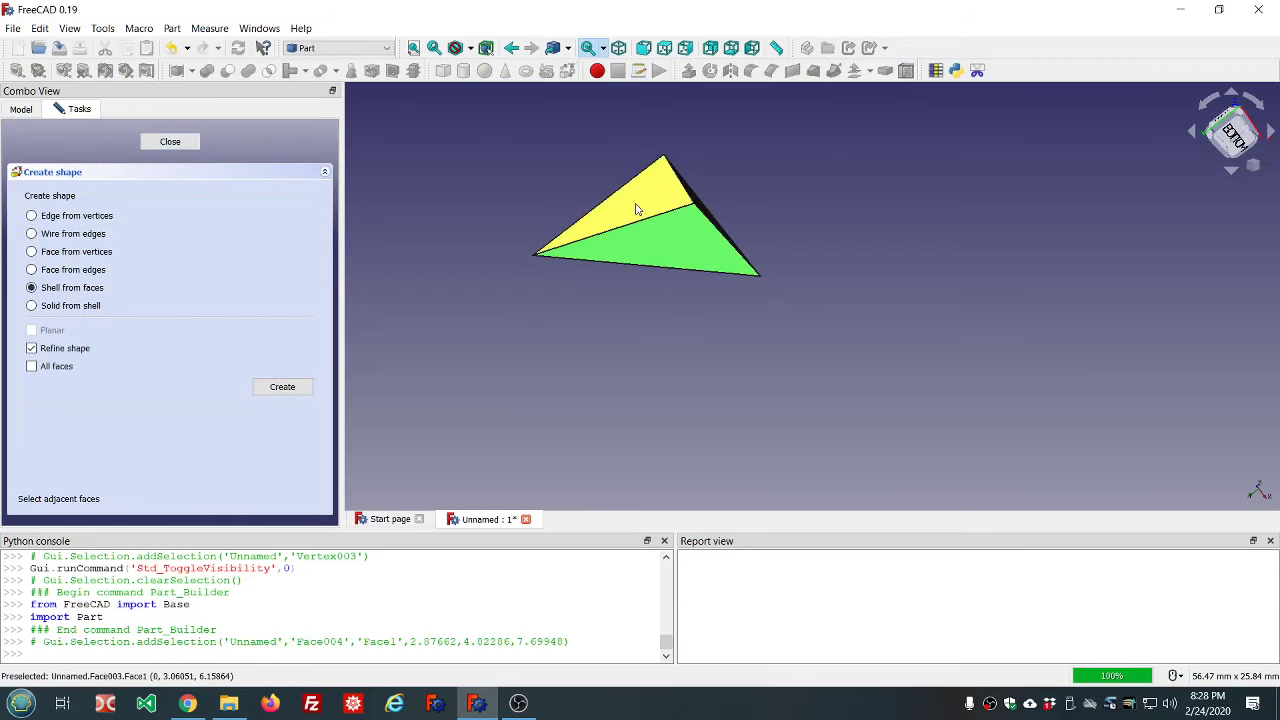
{"action": "left_click", "coordinate": [636, 208]}
{"action": "middle_click_drag", "start_coordinate": [636, 208], "coordinate": [690, 235]}
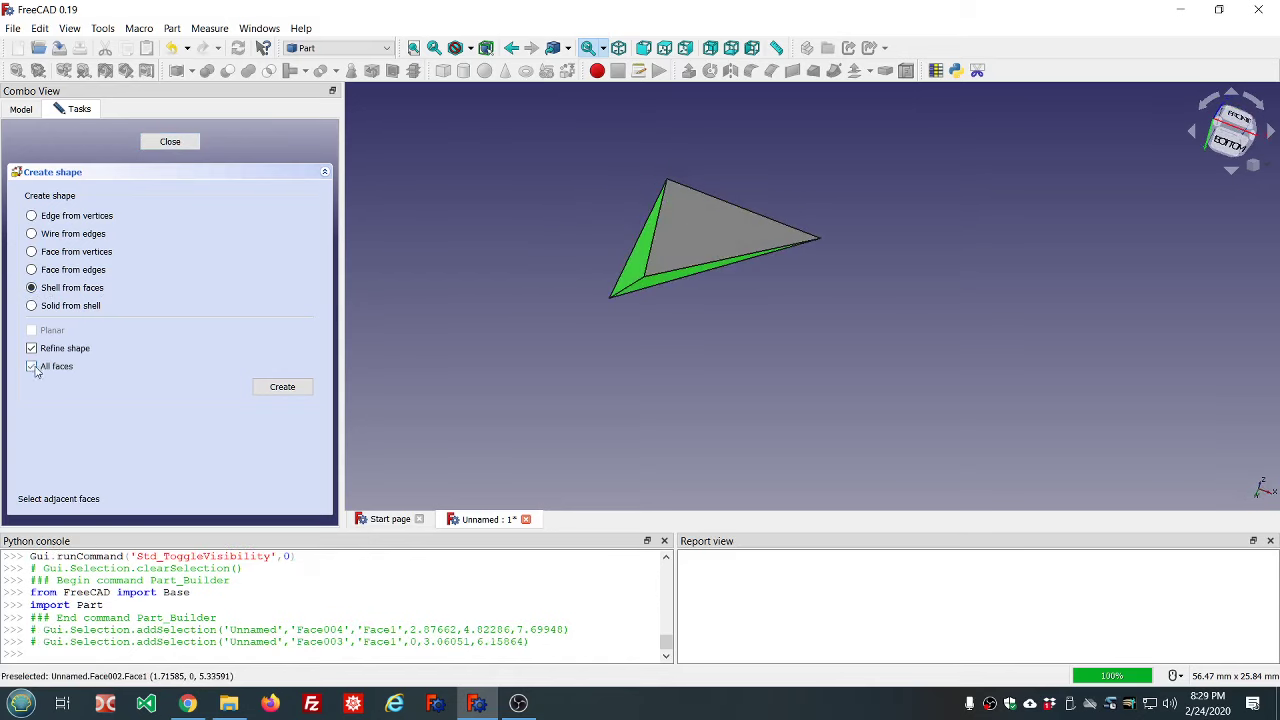
{"action": "left_click", "coordinate": [690, 229]}
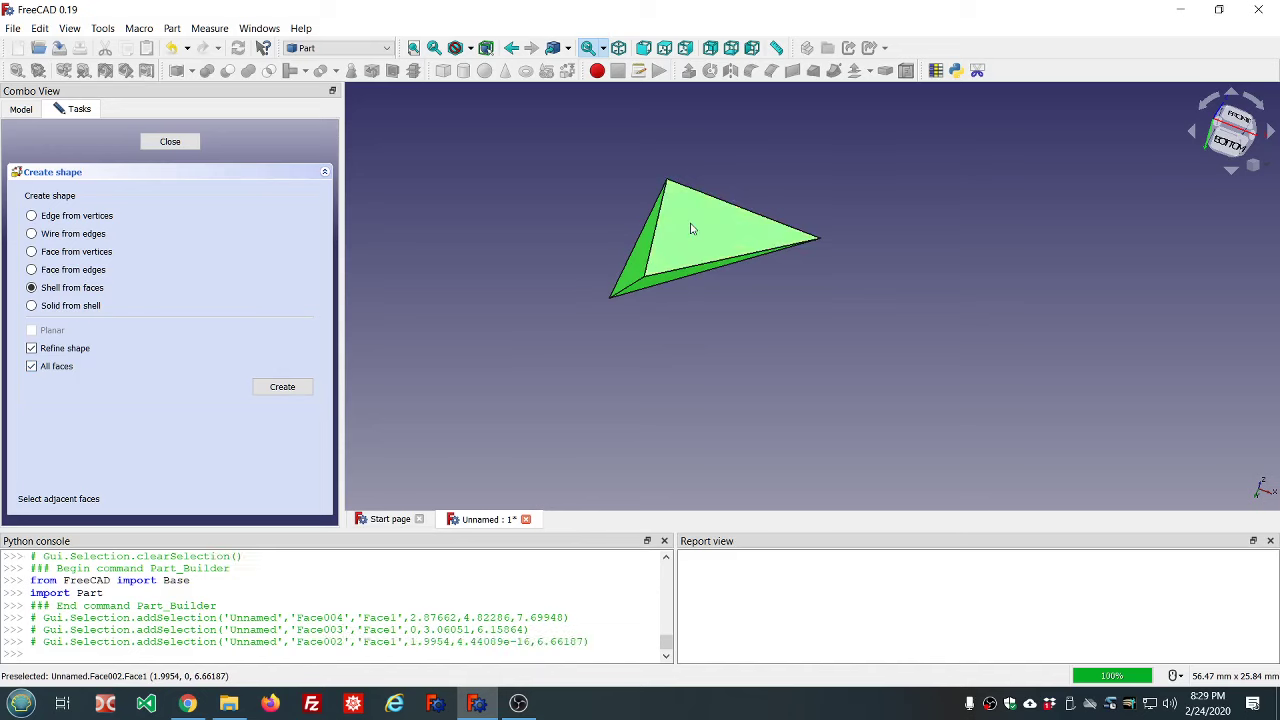
{"action": "middle_click_drag", "start_coordinate": [906, 196], "coordinate": [674, 397]}
{"action": "left_click", "coordinate": [699, 266]}
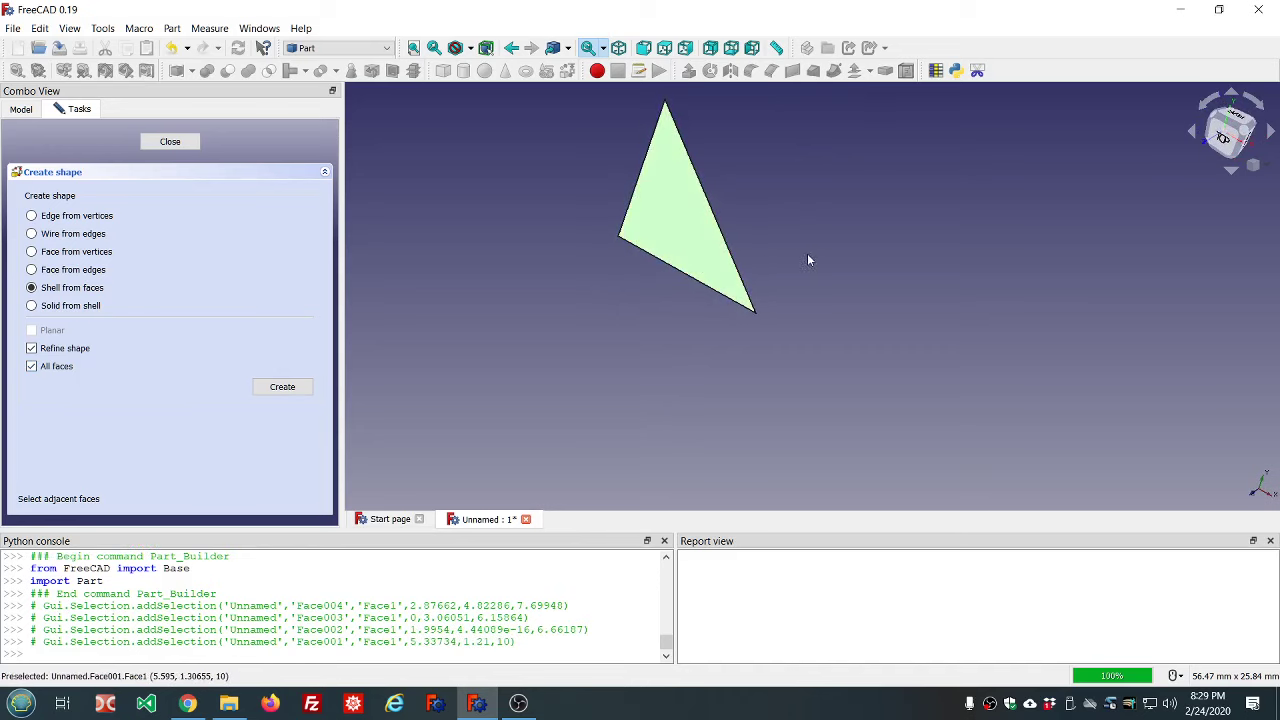
{"action": "middle_click_drag", "start_coordinate": [819, 268], "coordinate": [822, 305]}
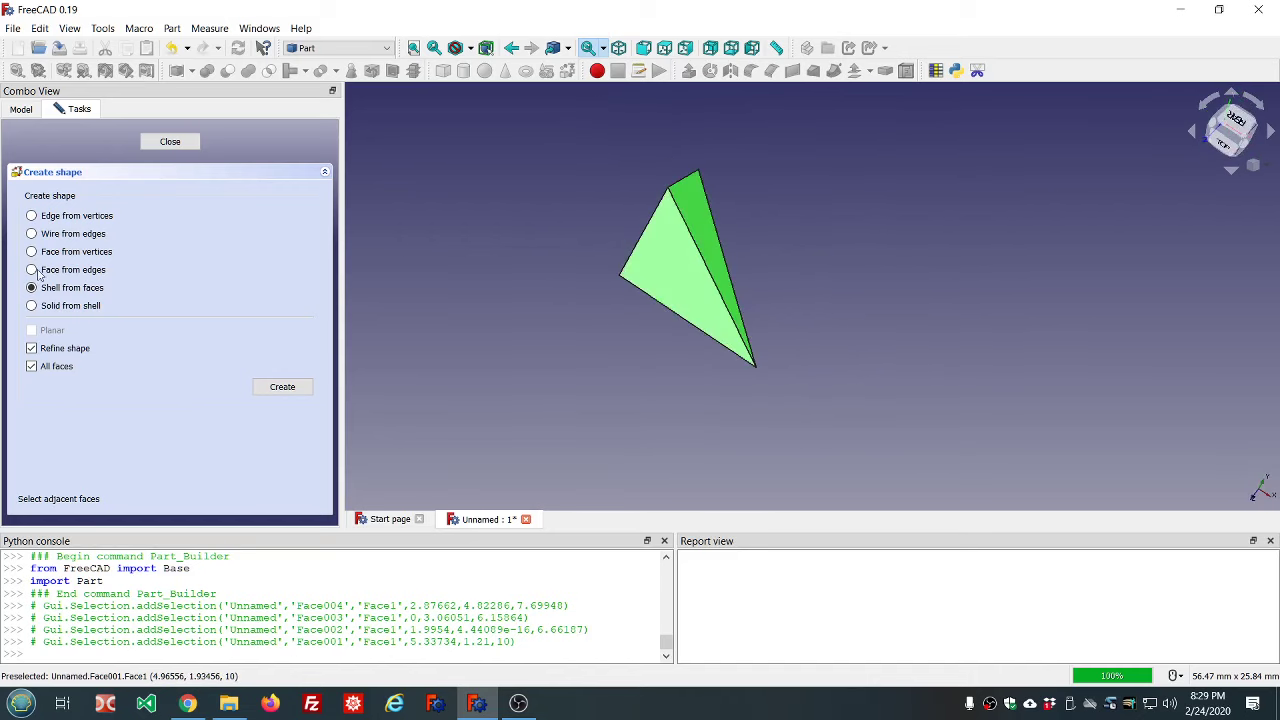
{"action": "left_click", "coordinate": [280, 388]}
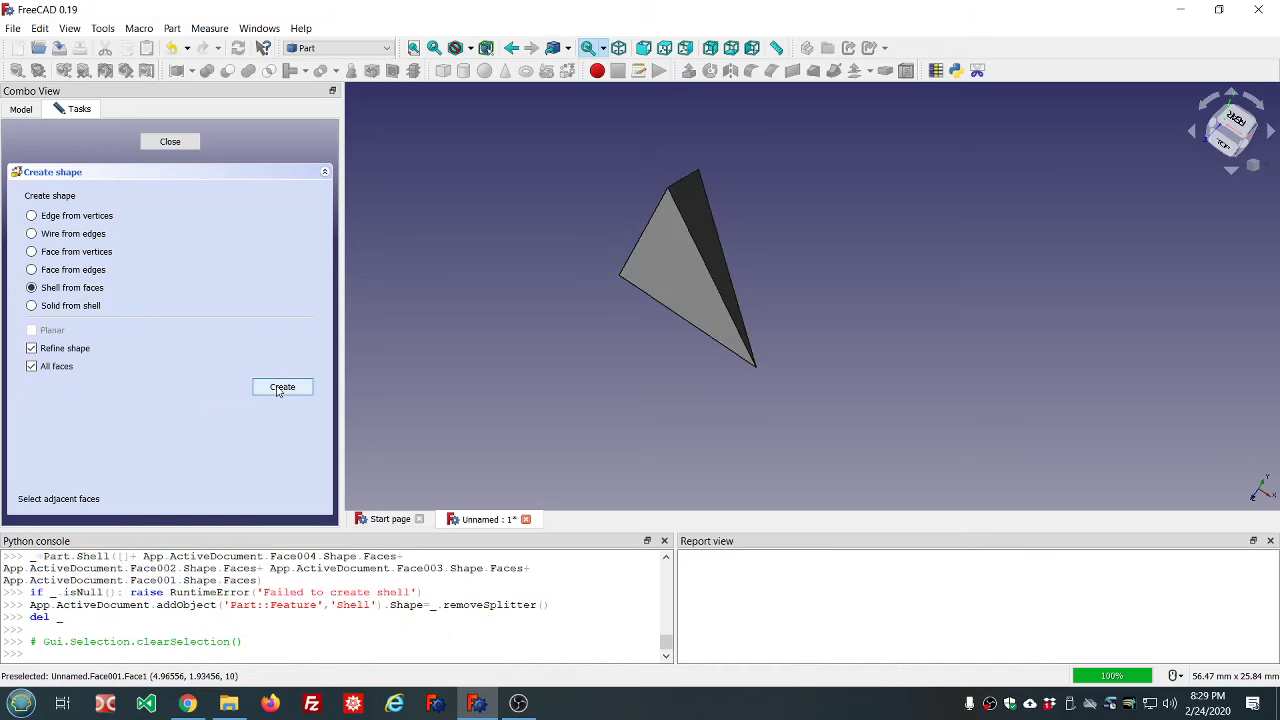
{"action": "left_click", "coordinate": [178, 144]}
- Hide Face004, Face003, Face002 and Face001 so only the Shell remains visible
{"action": "left_click", "coordinate": [116, 273]}
{"action": "key", "text": "space"}
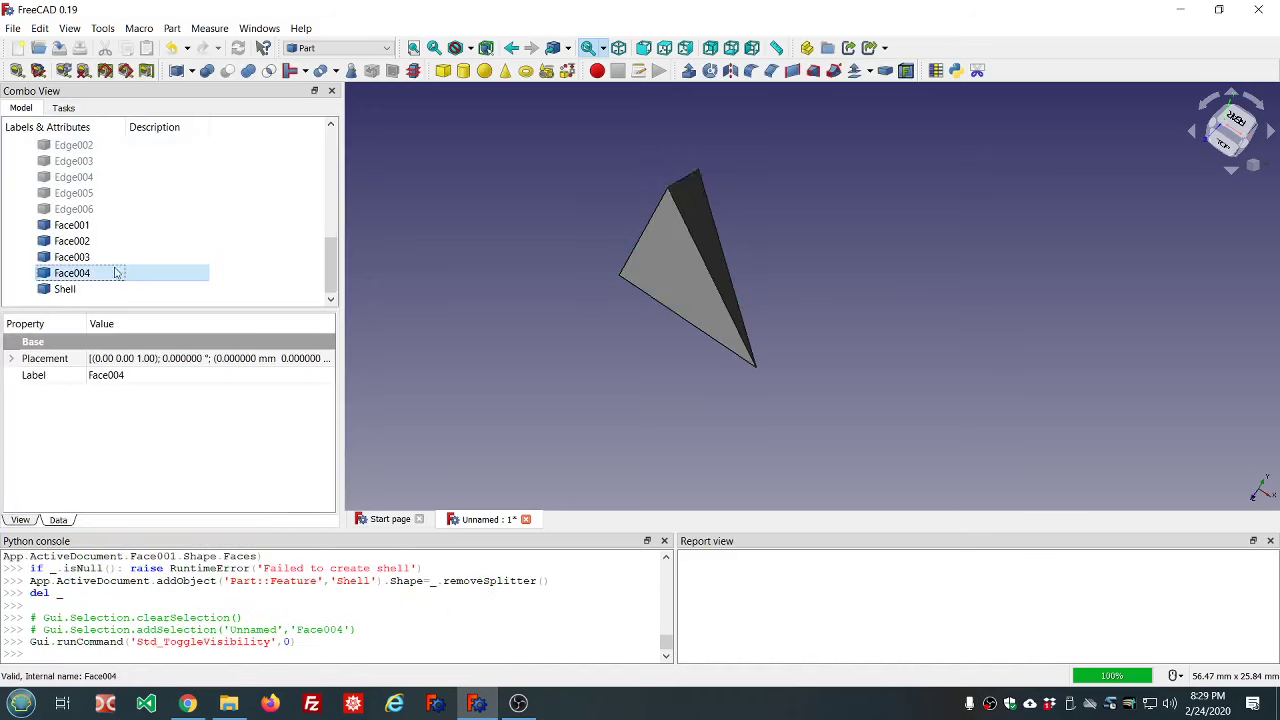
{"action": "left_click", "coordinate": [108, 257]}
{"action": "key", "text": "space"}
{"action": "left_click", "coordinate": [100, 241]}
{"action": "key", "text": "space"}
{"action": "left_click", "coordinate": [99, 228]}
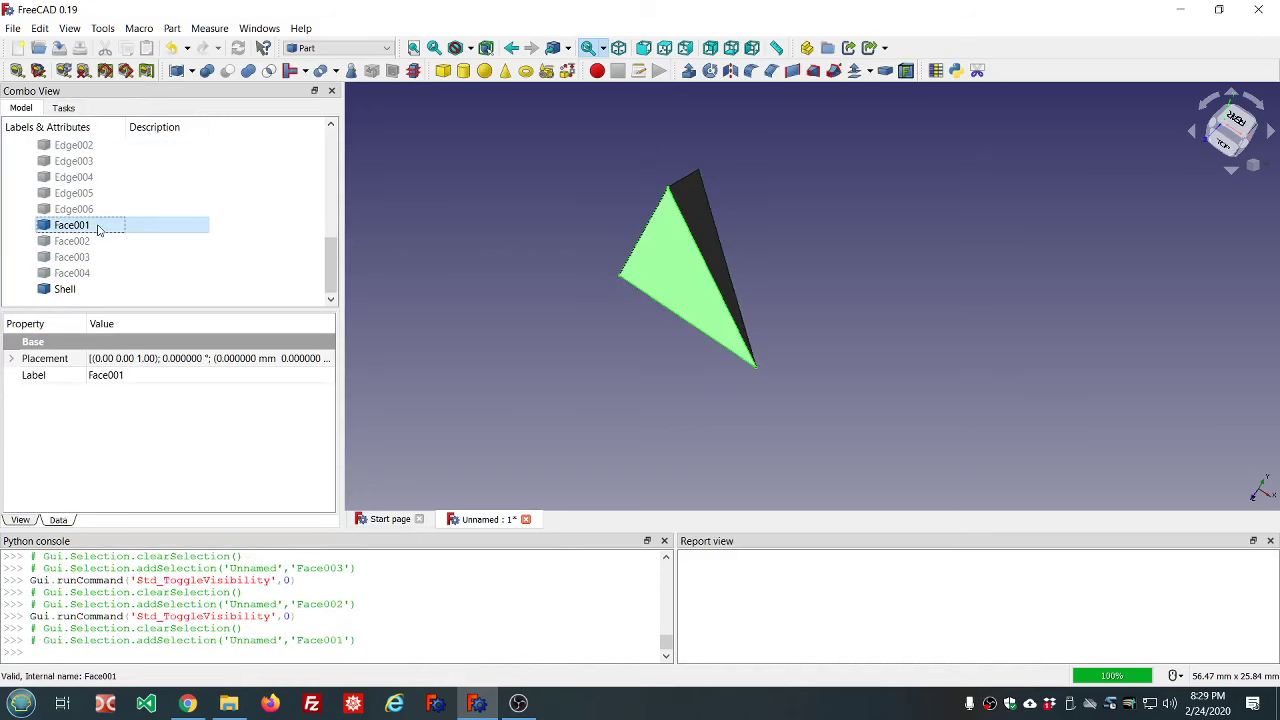
{"action": "key", "text": "space"}
- Orbit the view around the closed tetrahedral Shell to inspect it from several sides
{"action": "left_click", "coordinate": [486, 280]}
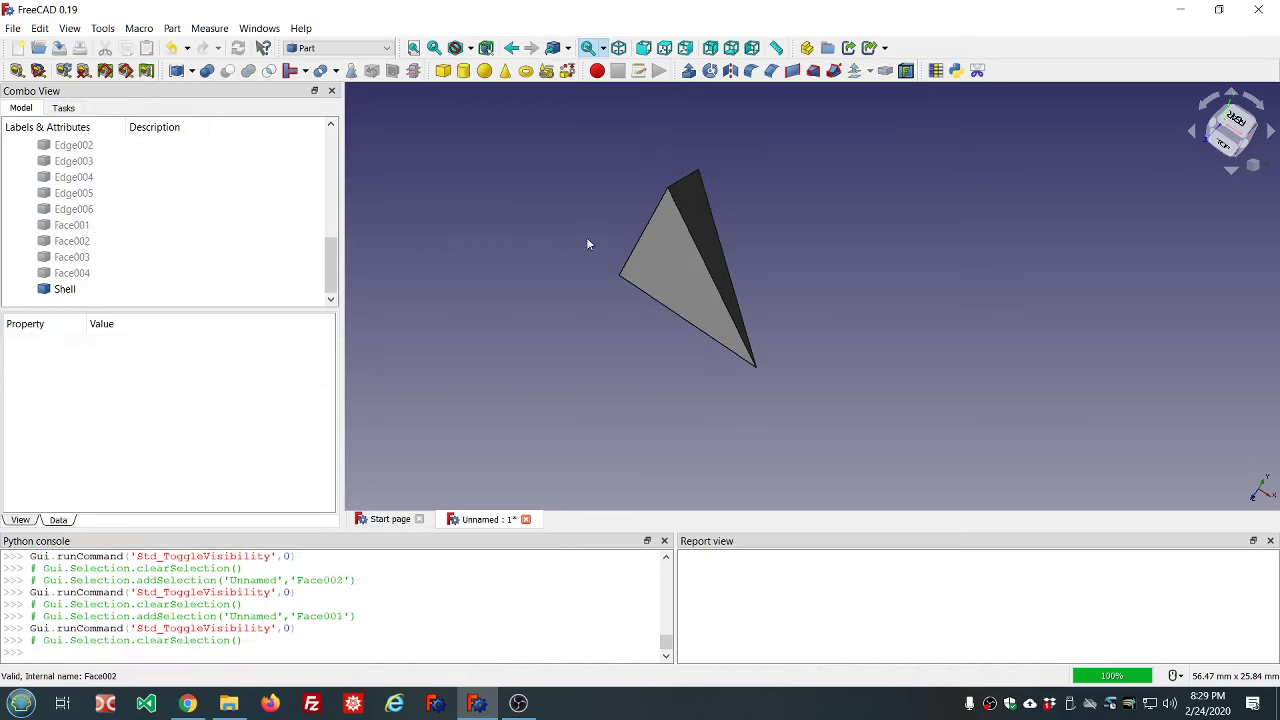
{"action": "middle_click_drag", "start_coordinate": [589, 240], "coordinate": [803, 277]}
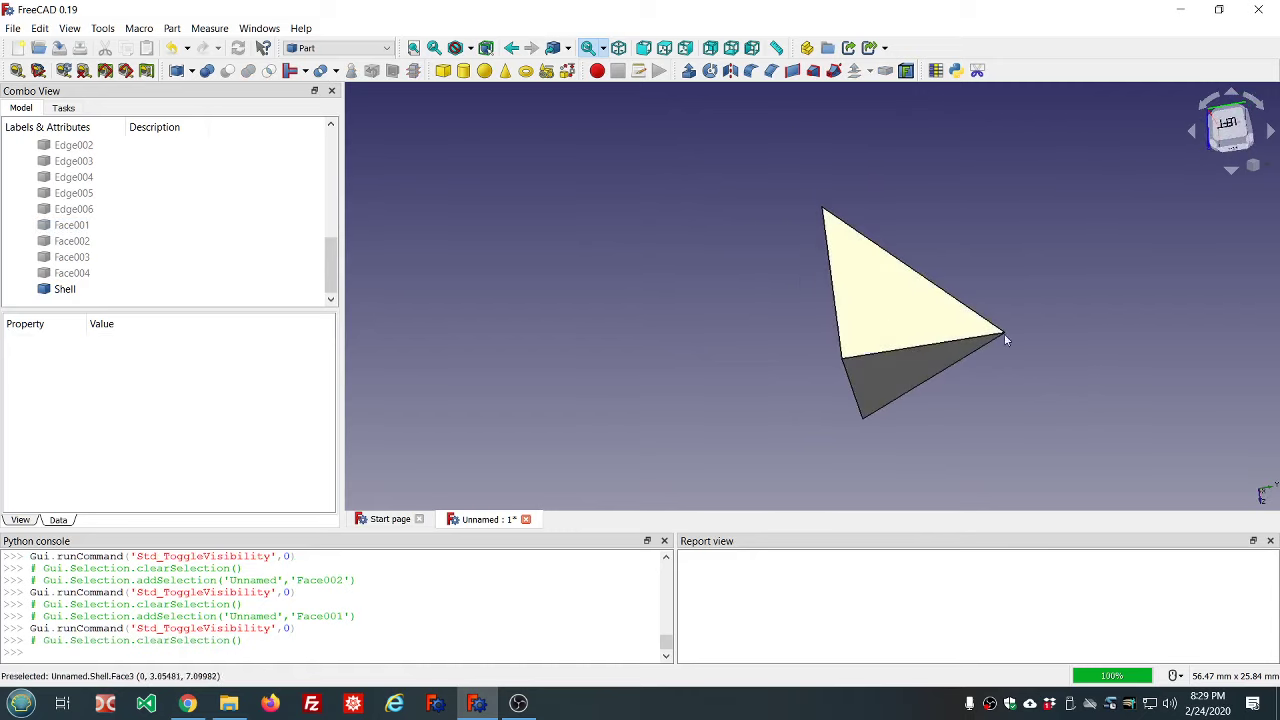
{"action": "middle_click_drag", "start_coordinate": [1025, 367], "coordinate": [803, 297]}
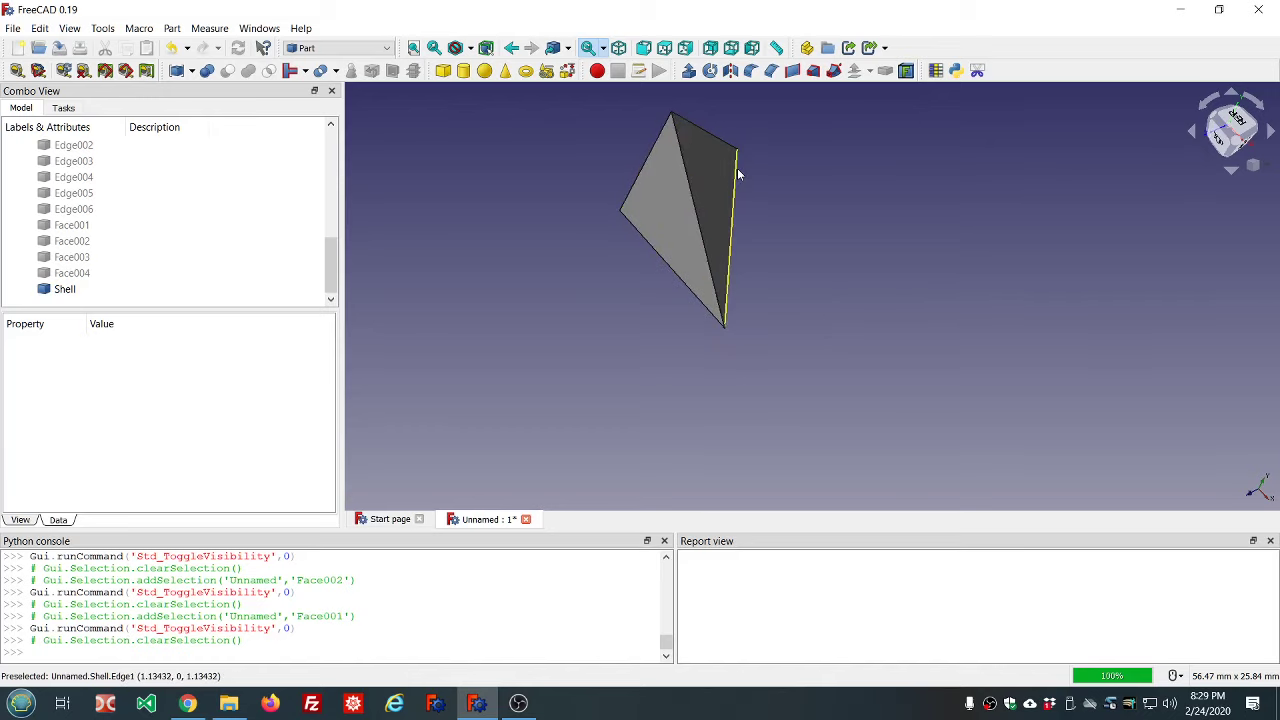
{"action": "middle_click_drag", "start_coordinate": [736, 168], "coordinate": [730, 133]}
{"action": "scroll", "coordinate": [728, 126], "scroll_direction": "up", "scroll_amount": 4}
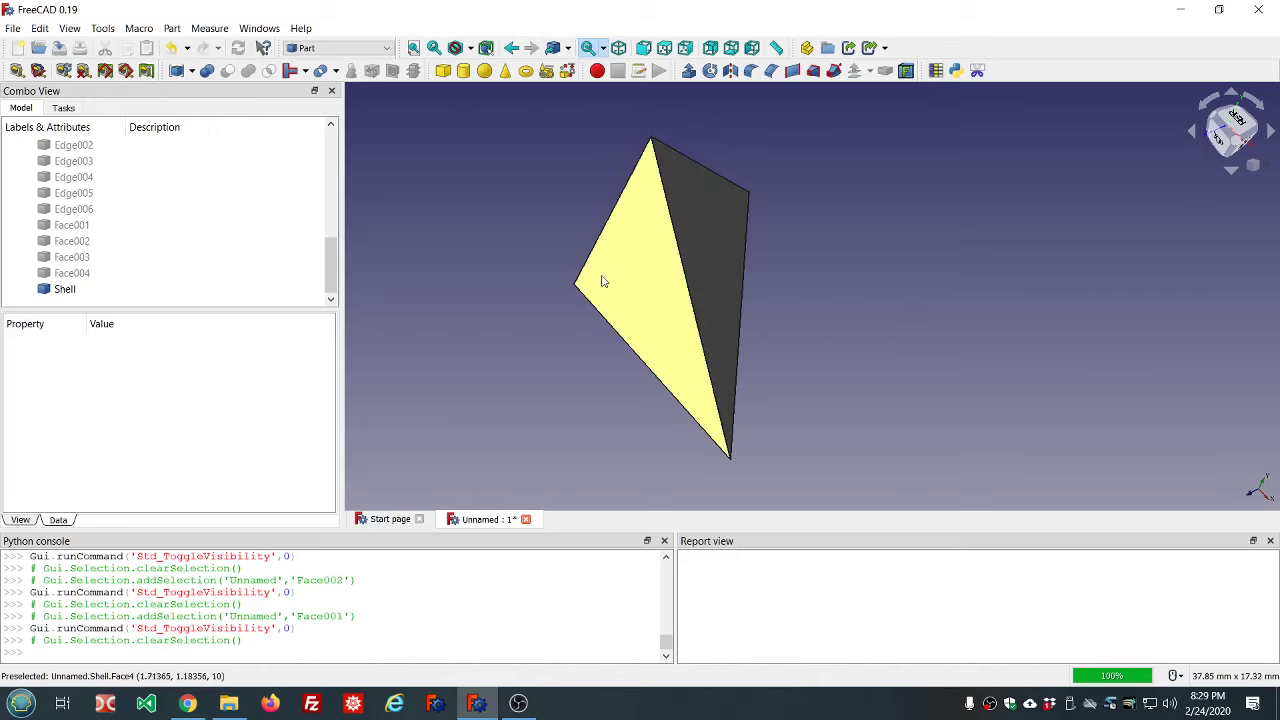
{"action": "middle_click_drag", "start_coordinate": [560, 206], "coordinate": [781, 209]}
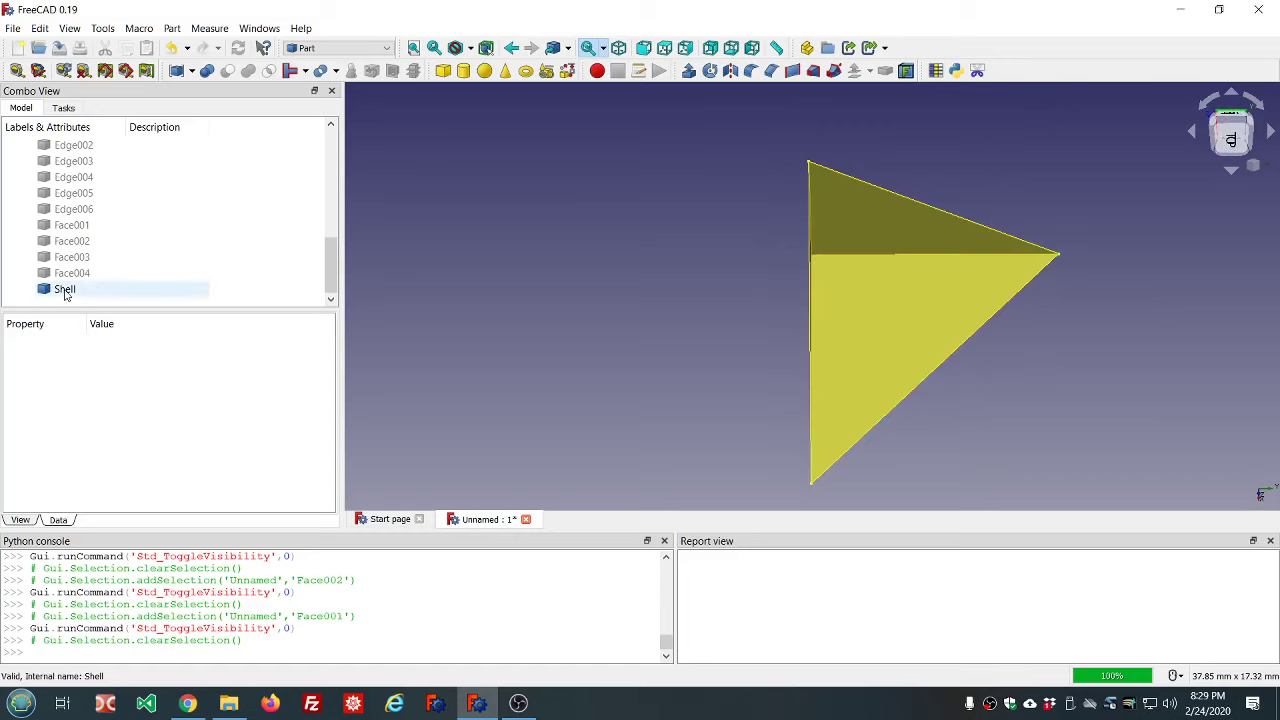
{"action": "middle_click_drag", "start_coordinate": [647, 357], "coordinate": [554, 306]}
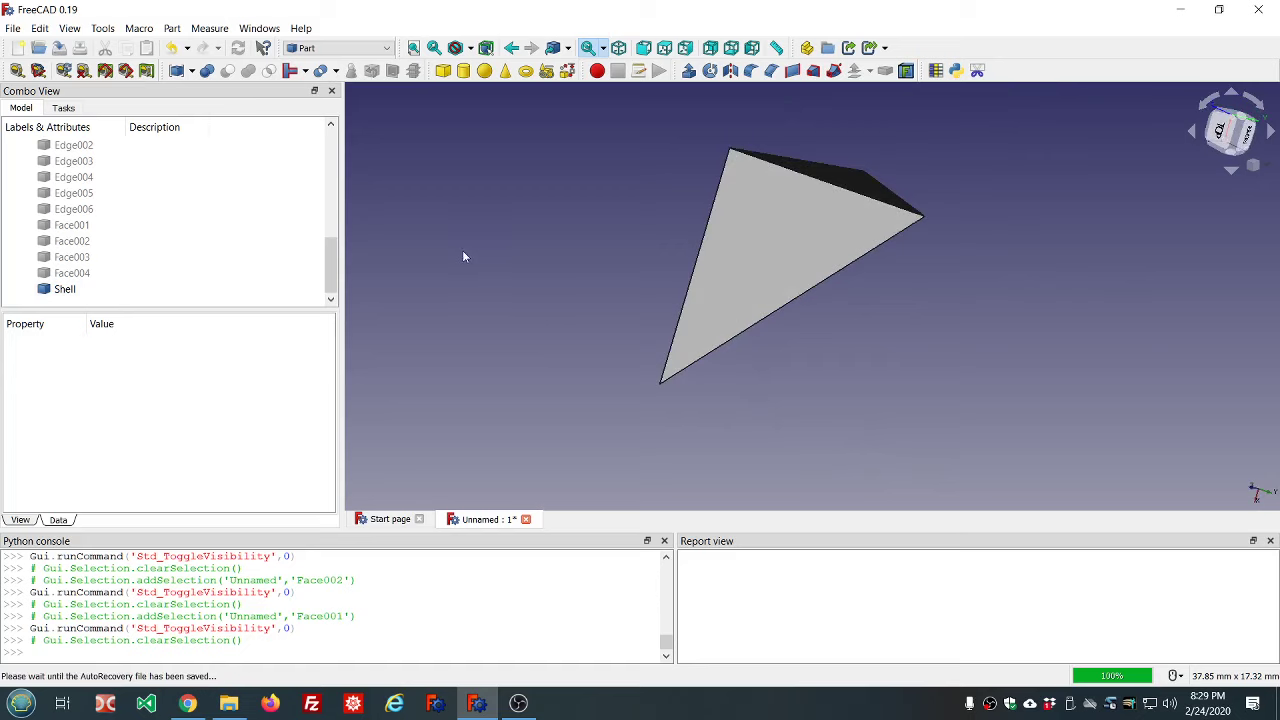
- Add a cylinder and cut Cylinder001 away from the Shell
{"action": "left_click", "coordinate": [464, 71]}
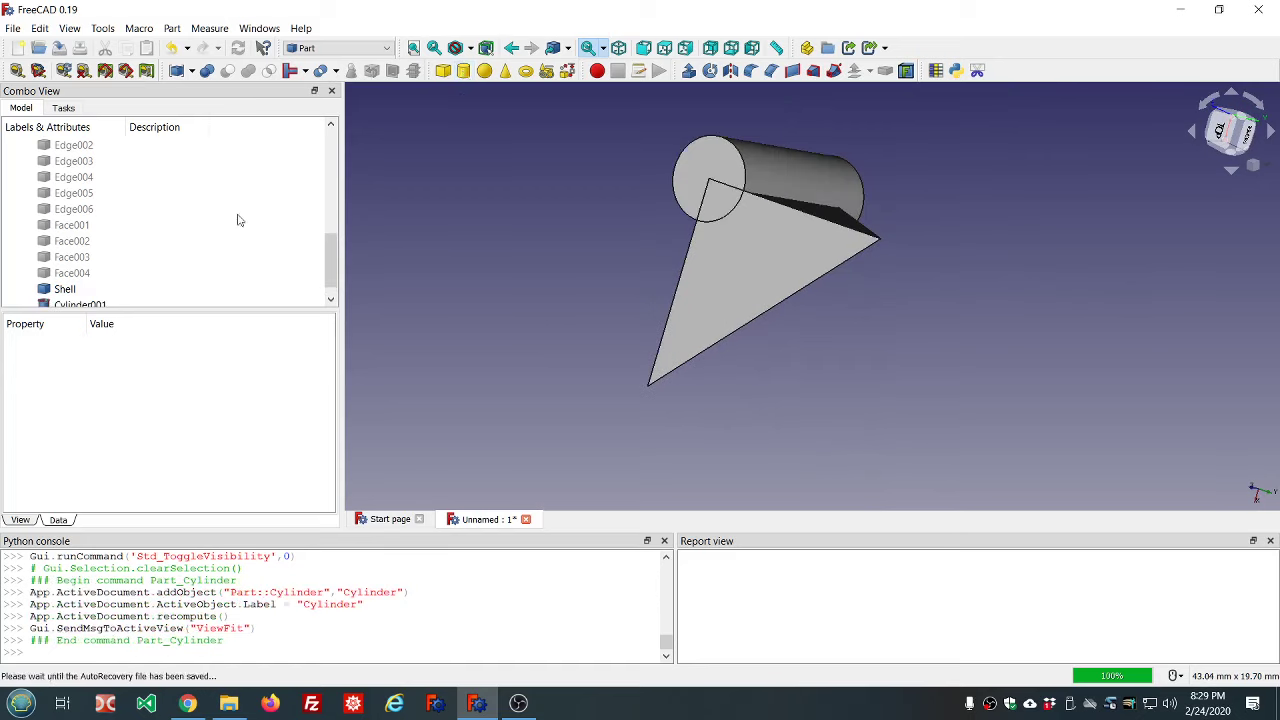
{"action": "left_click", "coordinate": [65, 275]}
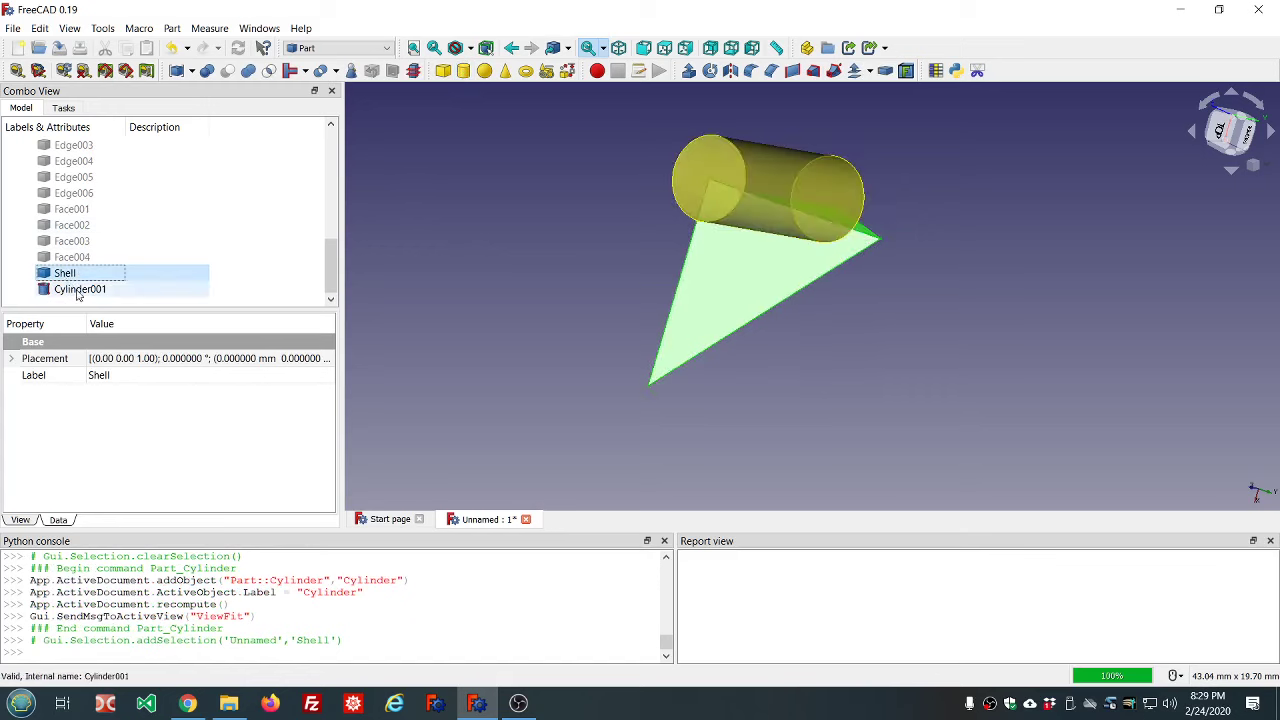
{"action": "left_click", "coordinate": [70, 289], "text": "ctrl"}
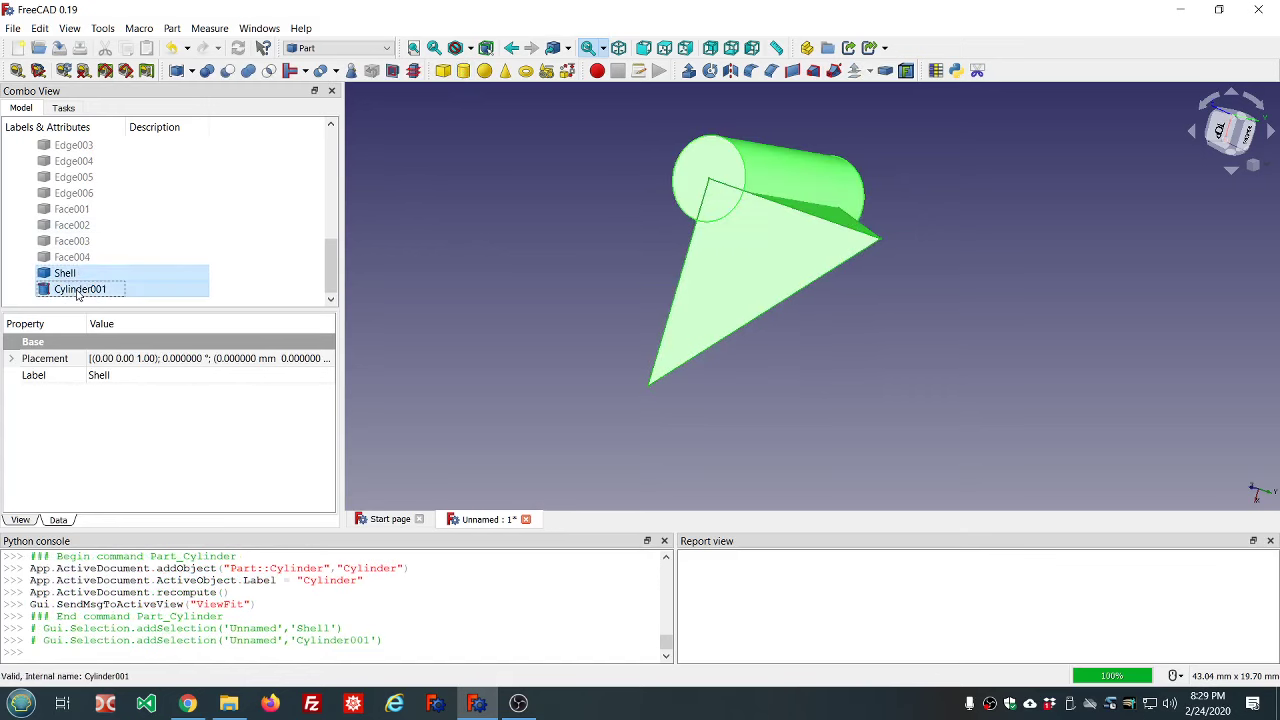
{"action": "left_click", "coordinate": [226, 71]}
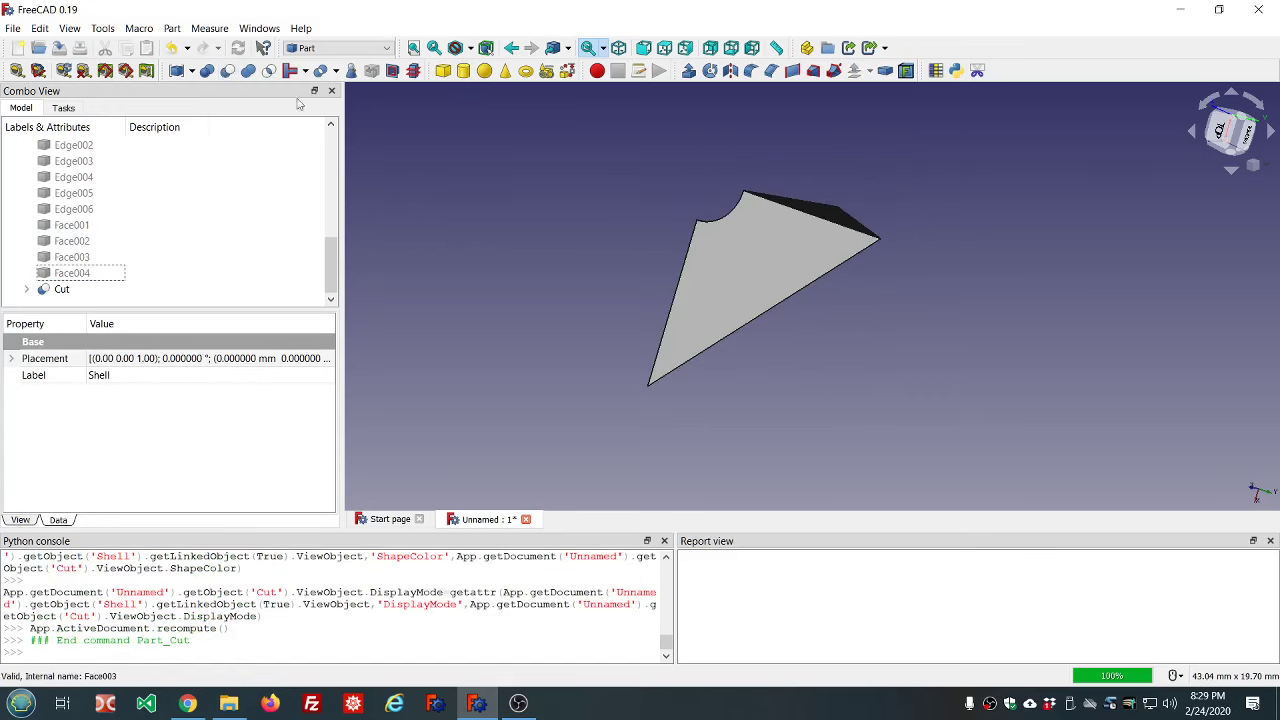
- Run a geometry check on the Cut, confirming 0 invalid shapes, and inspect its curved notch
{"action": "middle_click_drag", "start_coordinate": [660, 140], "coordinate": [886, 349]}
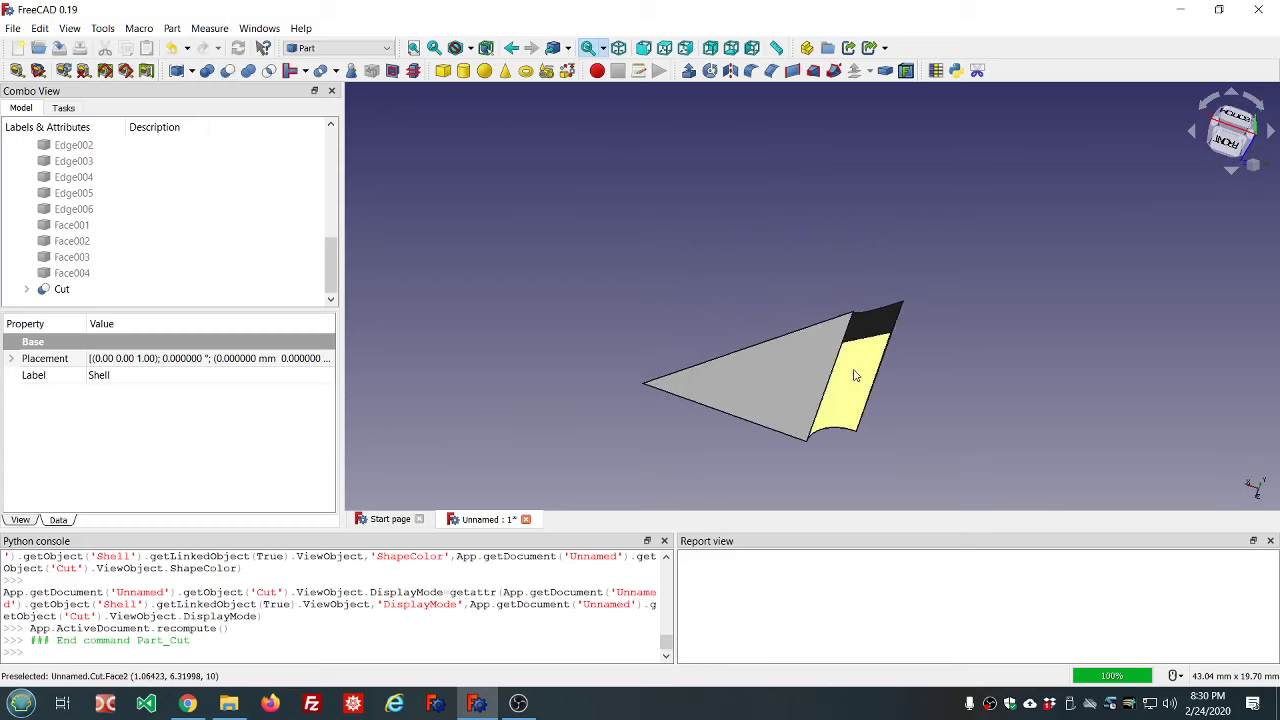
{"action": "left_click", "coordinate": [851, 371]}
{"action": "middle_click_drag", "start_coordinate": [971, 386], "coordinate": [840, 385]}
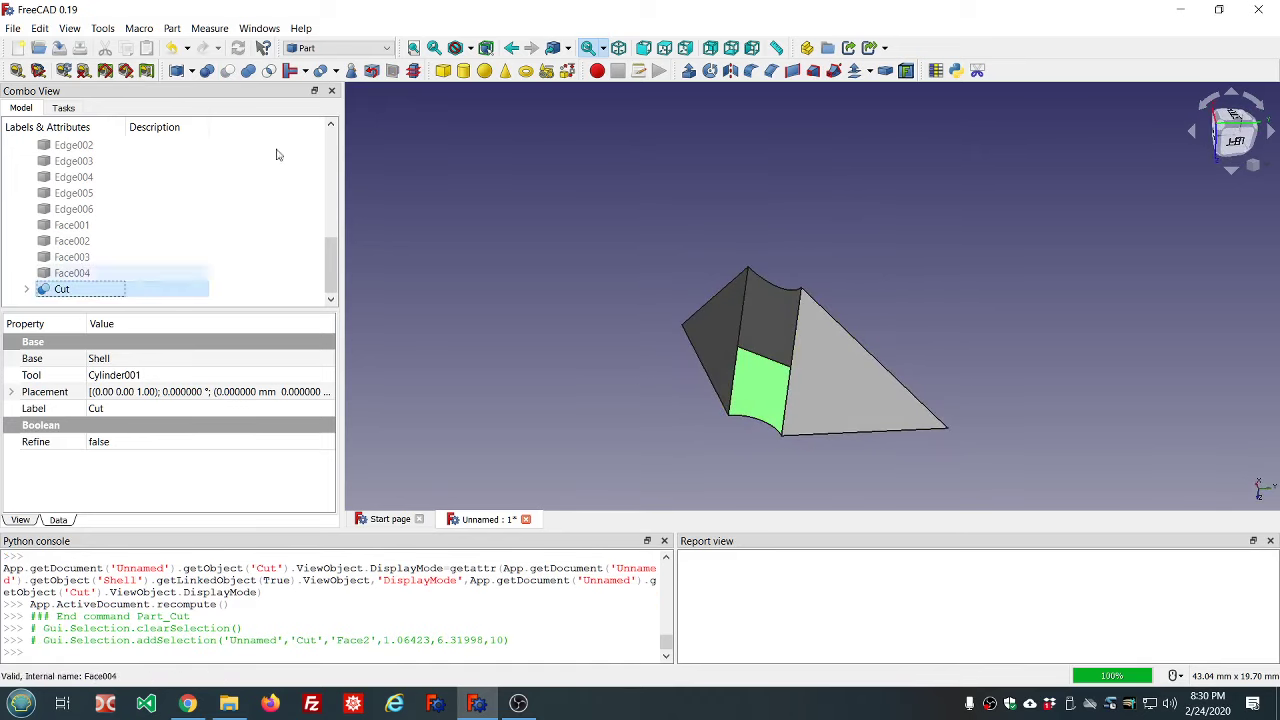
{"action": "left_click", "coordinate": [352, 71]}
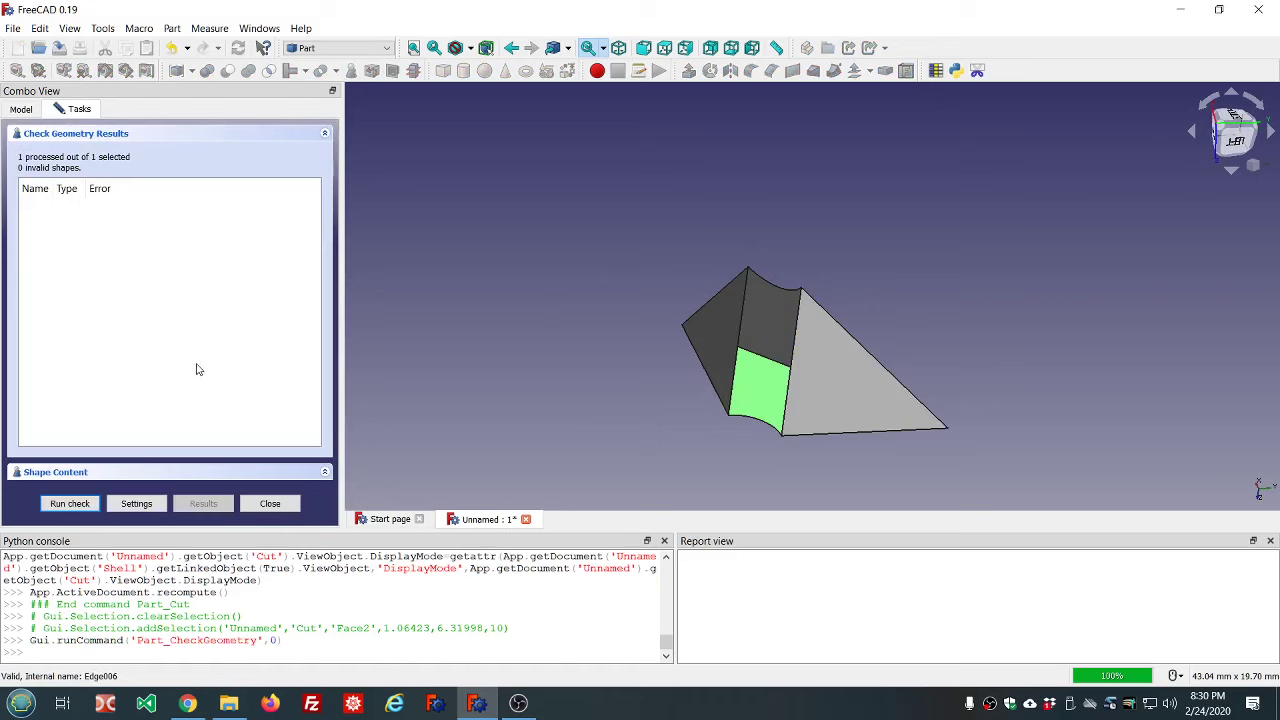
{"action": "left_click", "coordinate": [269, 503]}
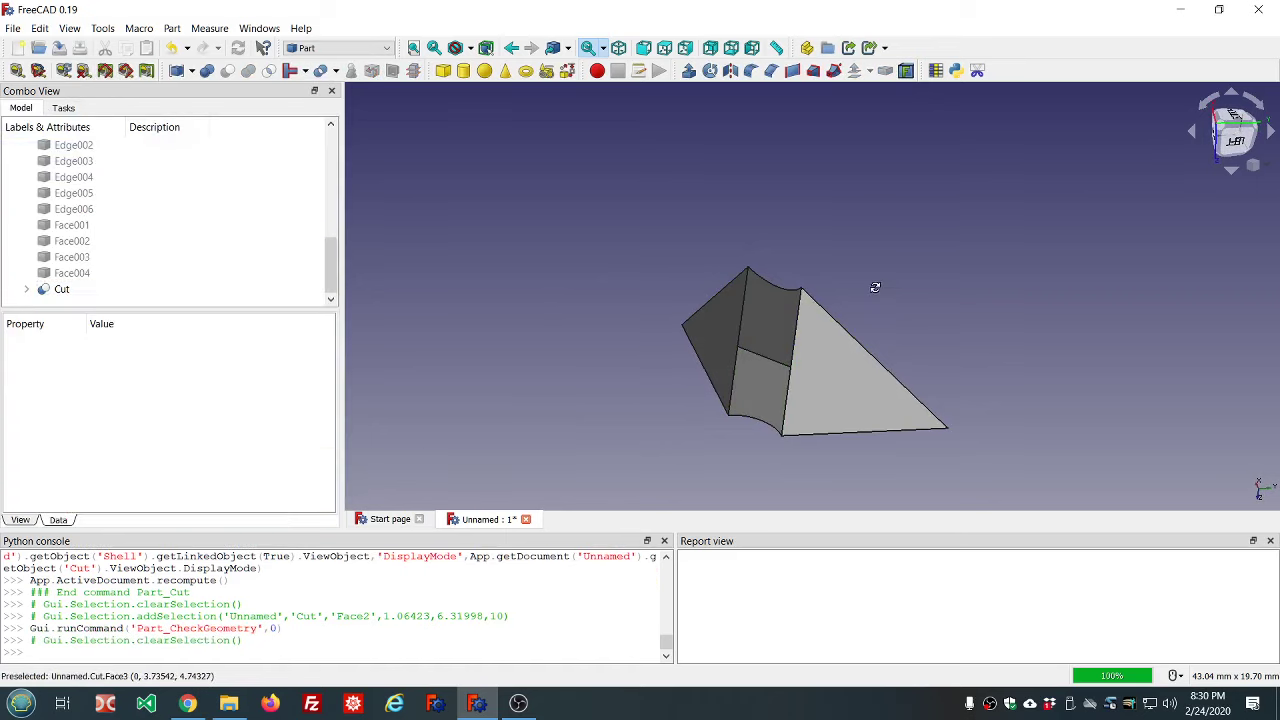
{"action": "middle_click_drag", "start_coordinate": [875, 283], "coordinate": [850, 273]}
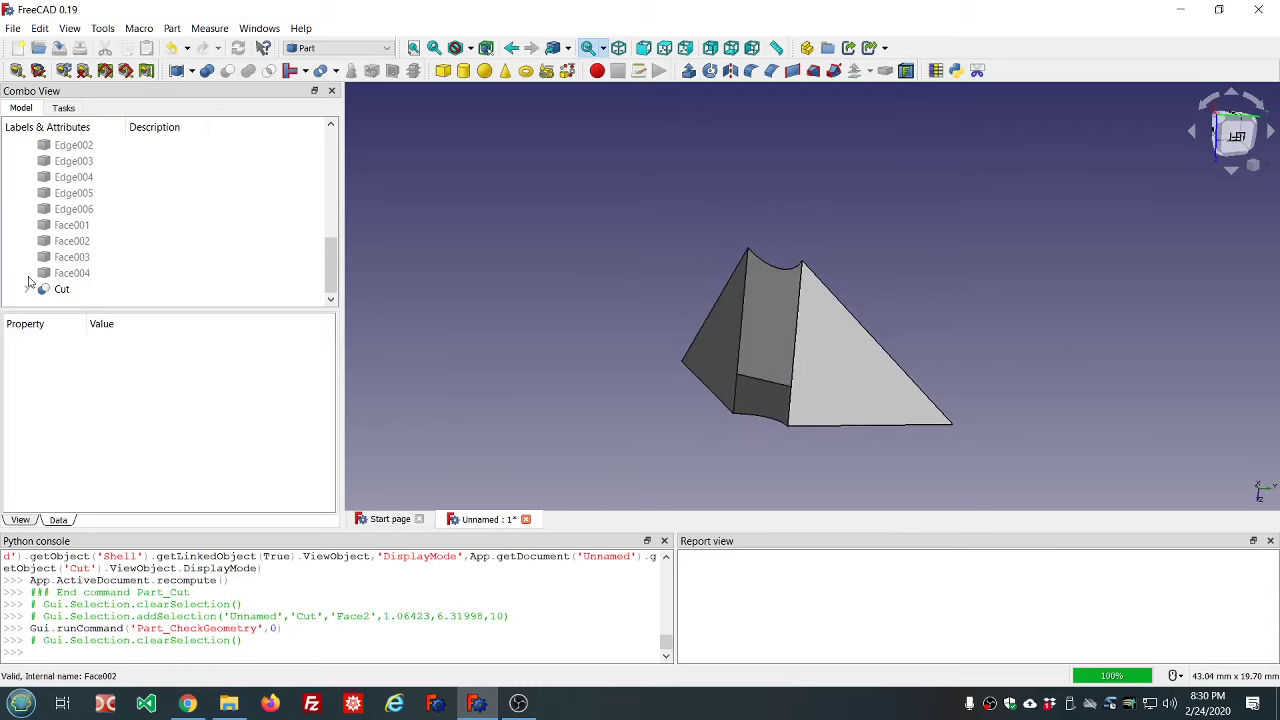
- Delete the Cut object, leaving the Shell and Cylinder001
{"action": "left_click", "coordinate": [60, 289]}
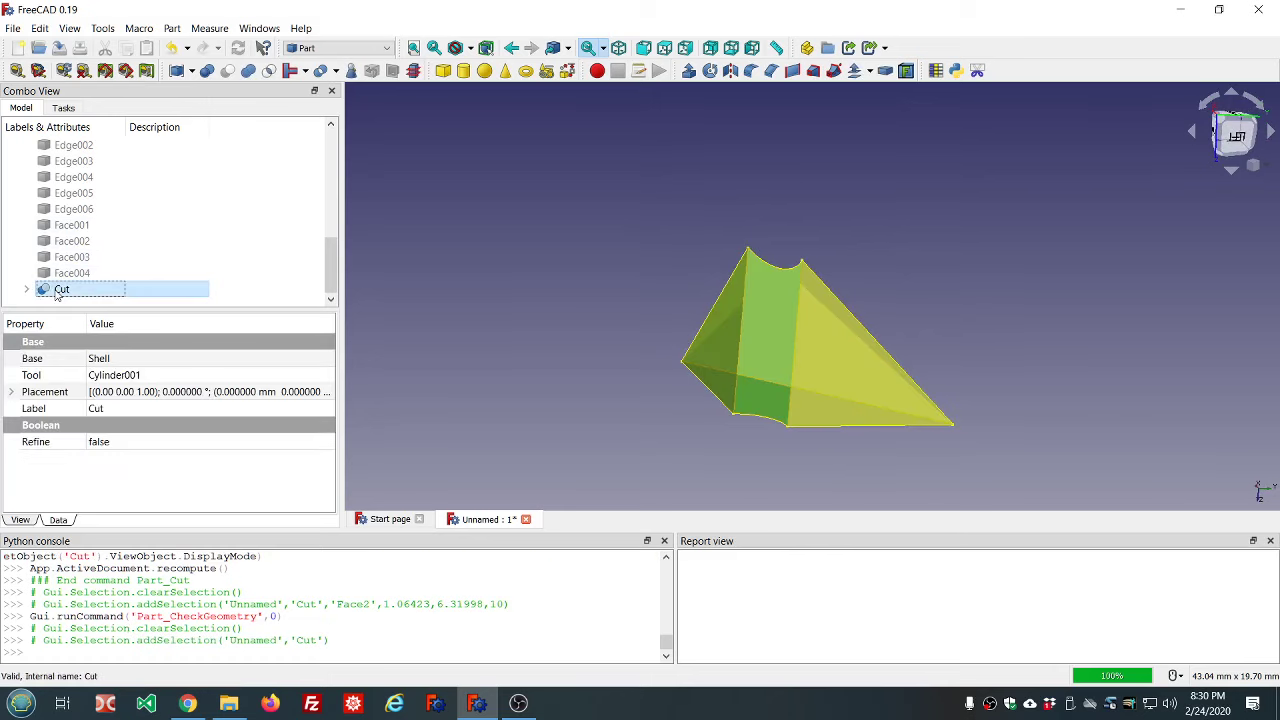
{"action": "key", "text": "Delete"}
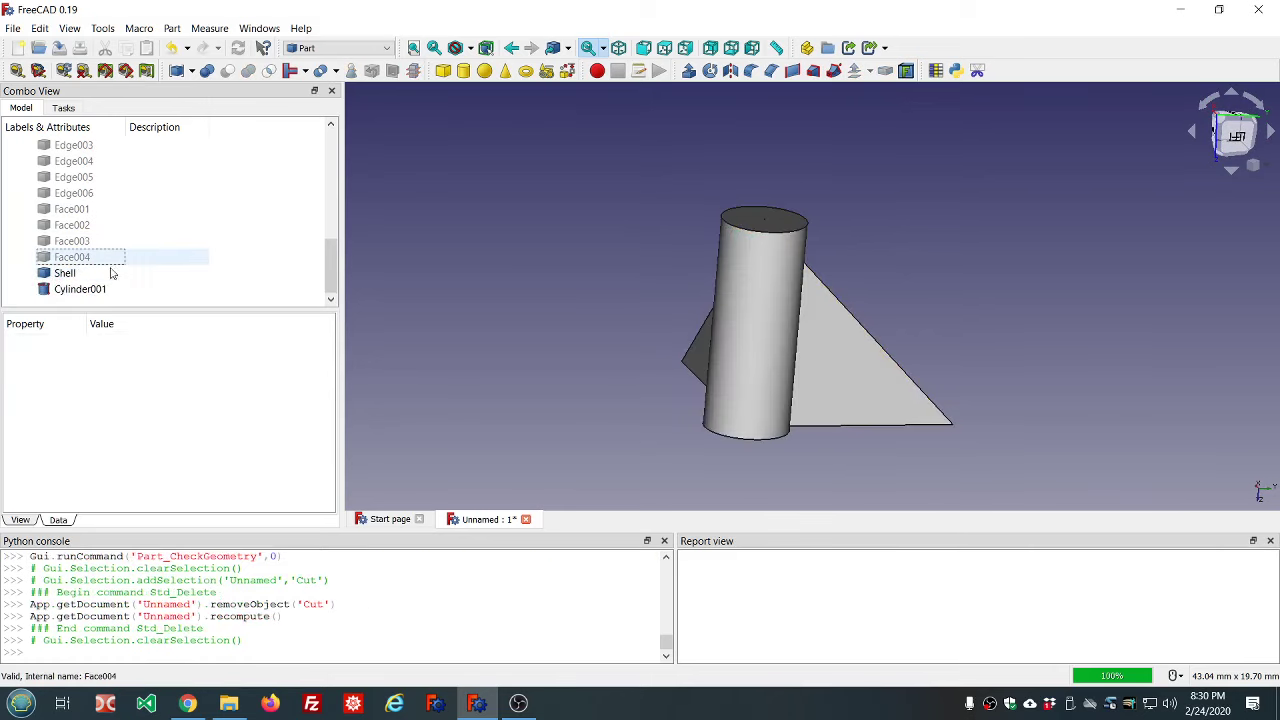
{"action": "left_click", "coordinate": [75, 273]}
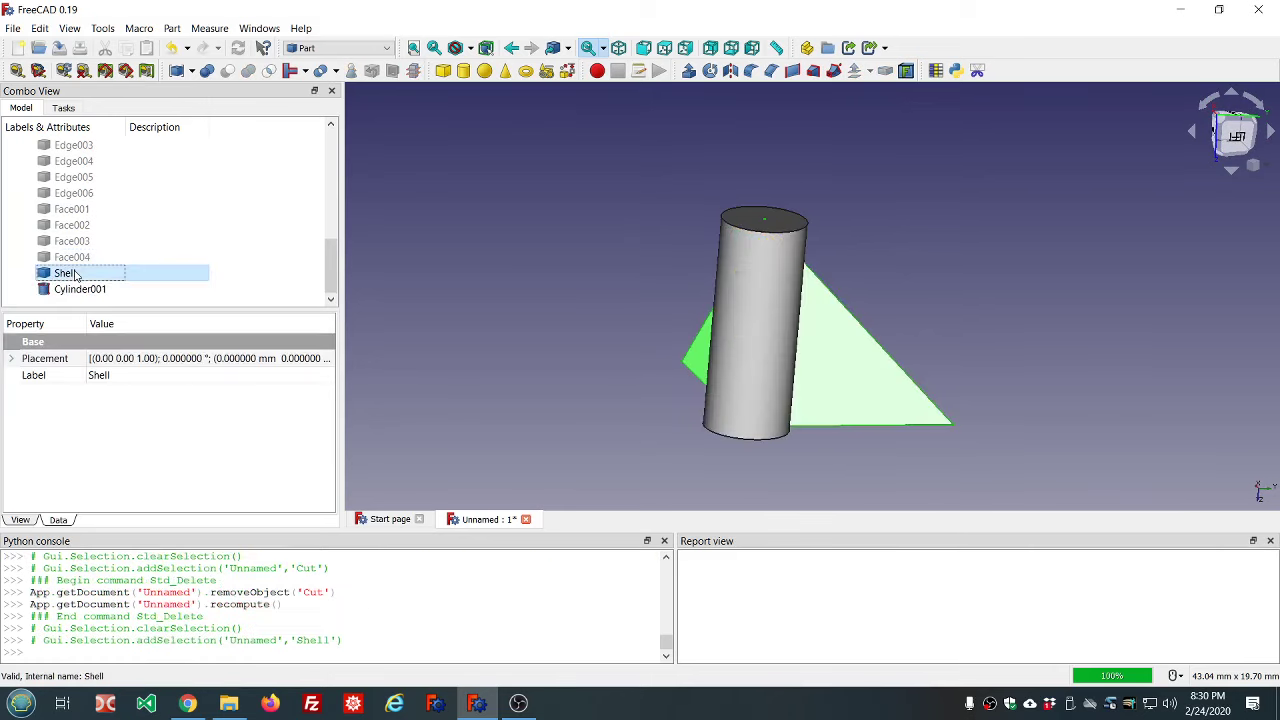
- Create a refined Solid from a tetrahedron shell face using Shape builder's Solid from shell
{"action": "left_click", "coordinate": [566, 72]}
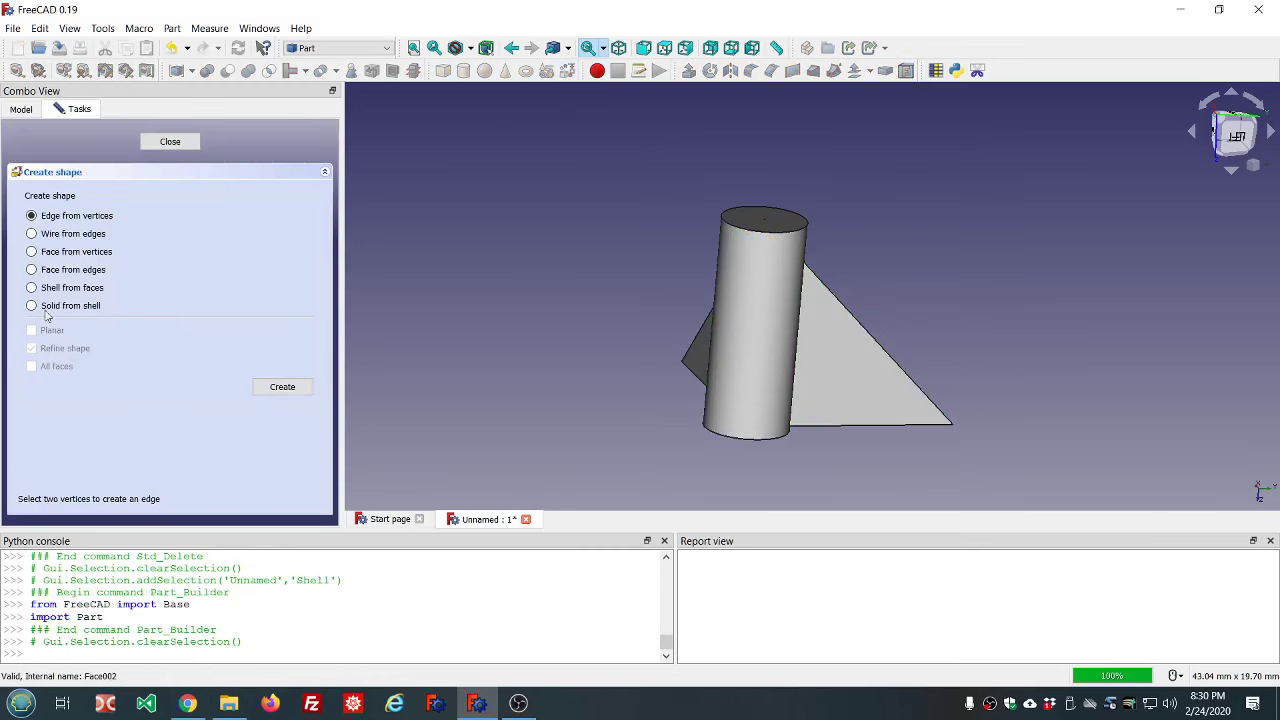
{"action": "left_click", "coordinate": [31, 306]}
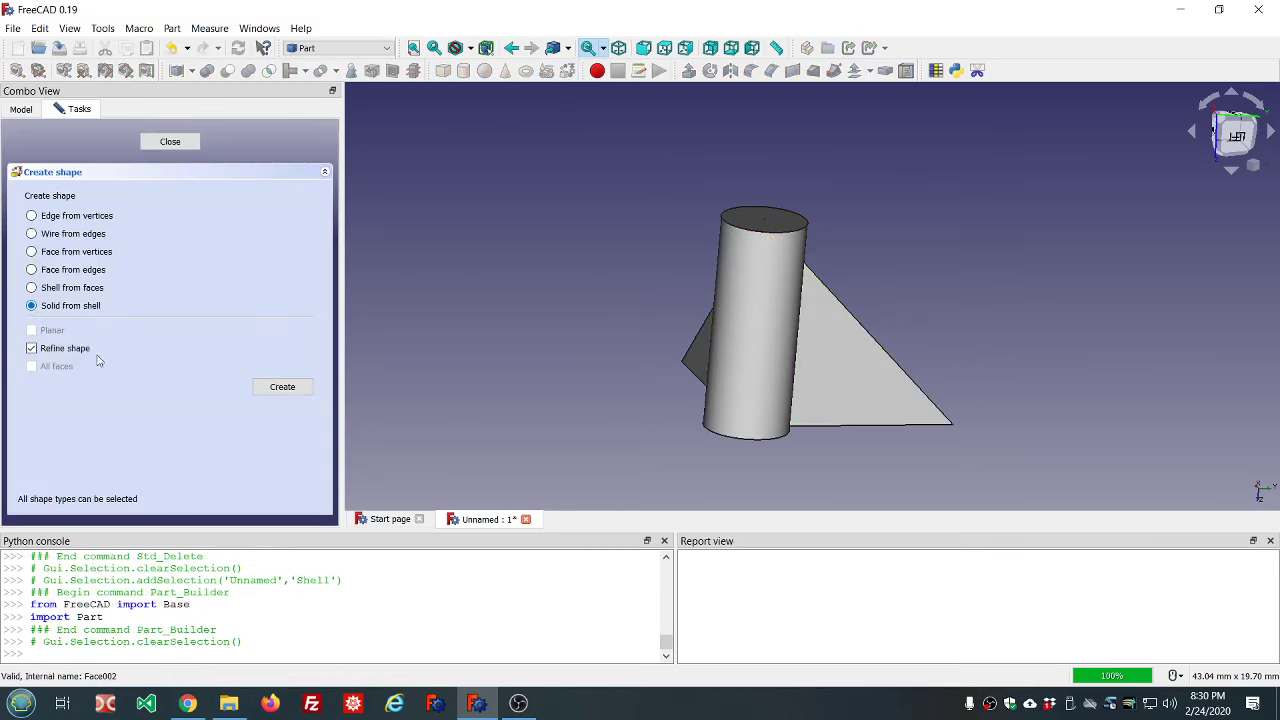
{"action": "left_click", "coordinate": [282, 389]}
{"action": "left_click", "coordinate": [686, 373]}
{"action": "left_click", "coordinate": [879, 377]}
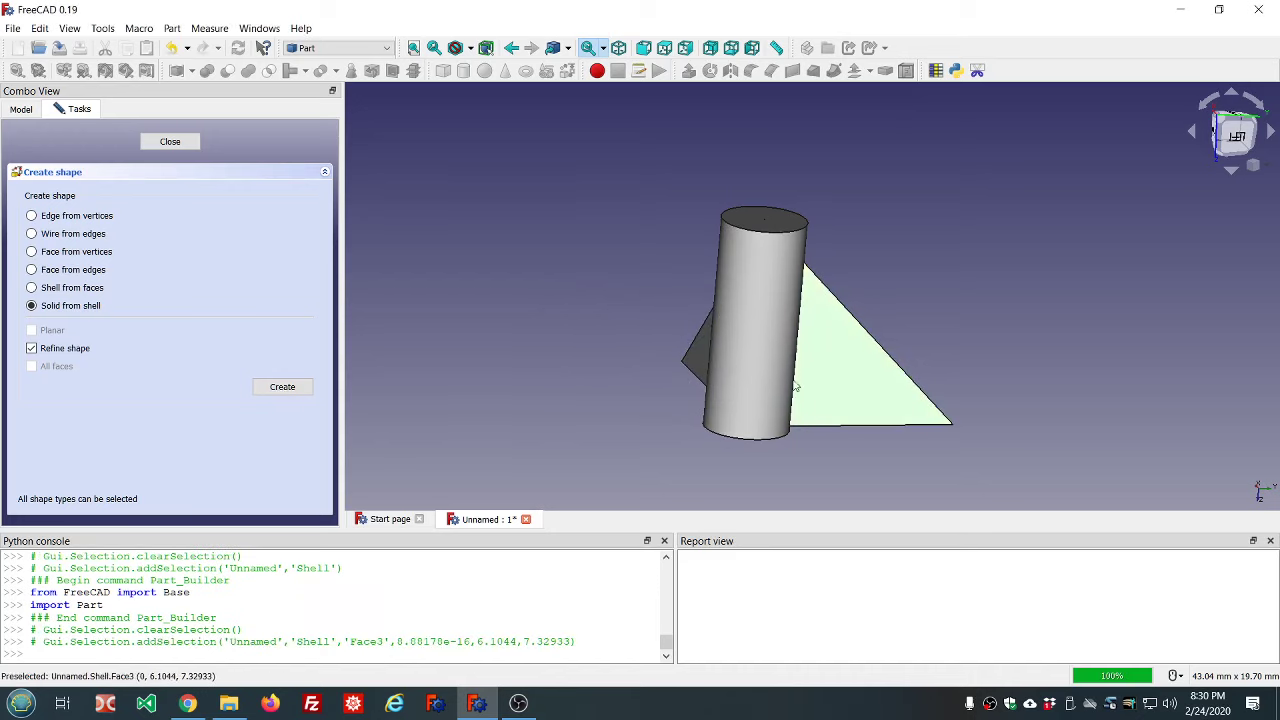
{"action": "left_click", "coordinate": [283, 390]}
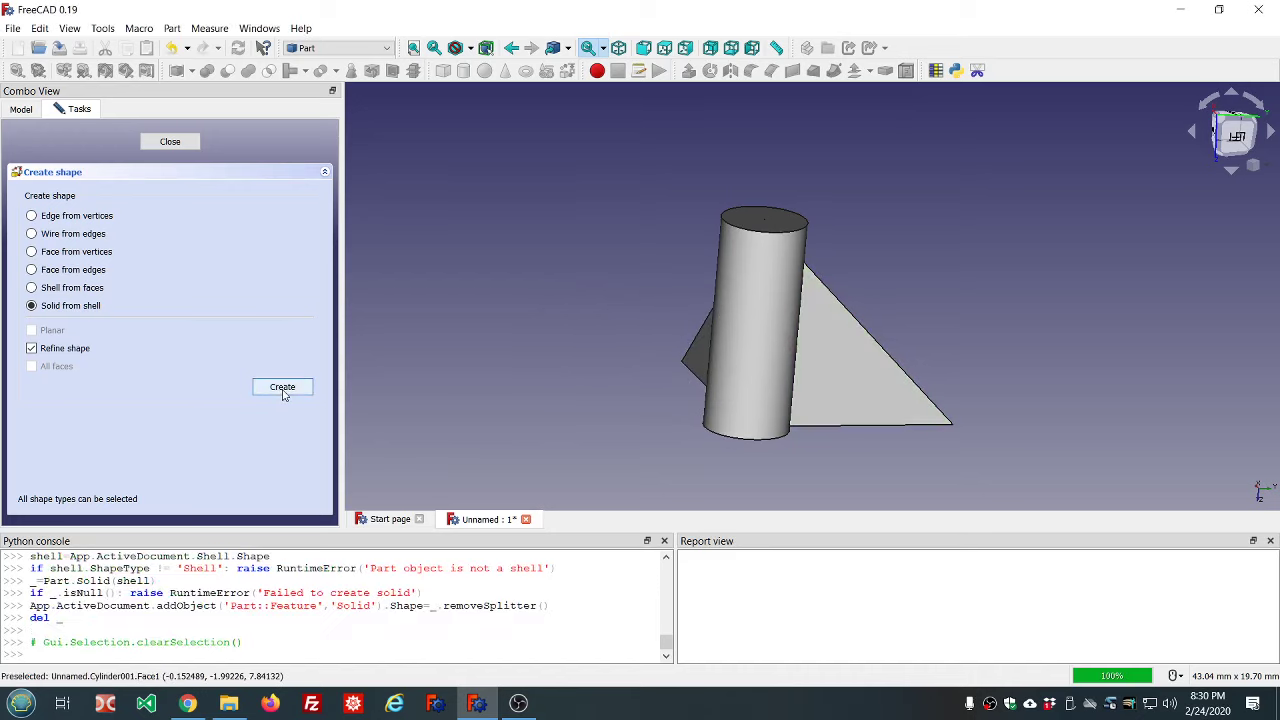
{"action": "left_click", "coordinate": [172, 141]}
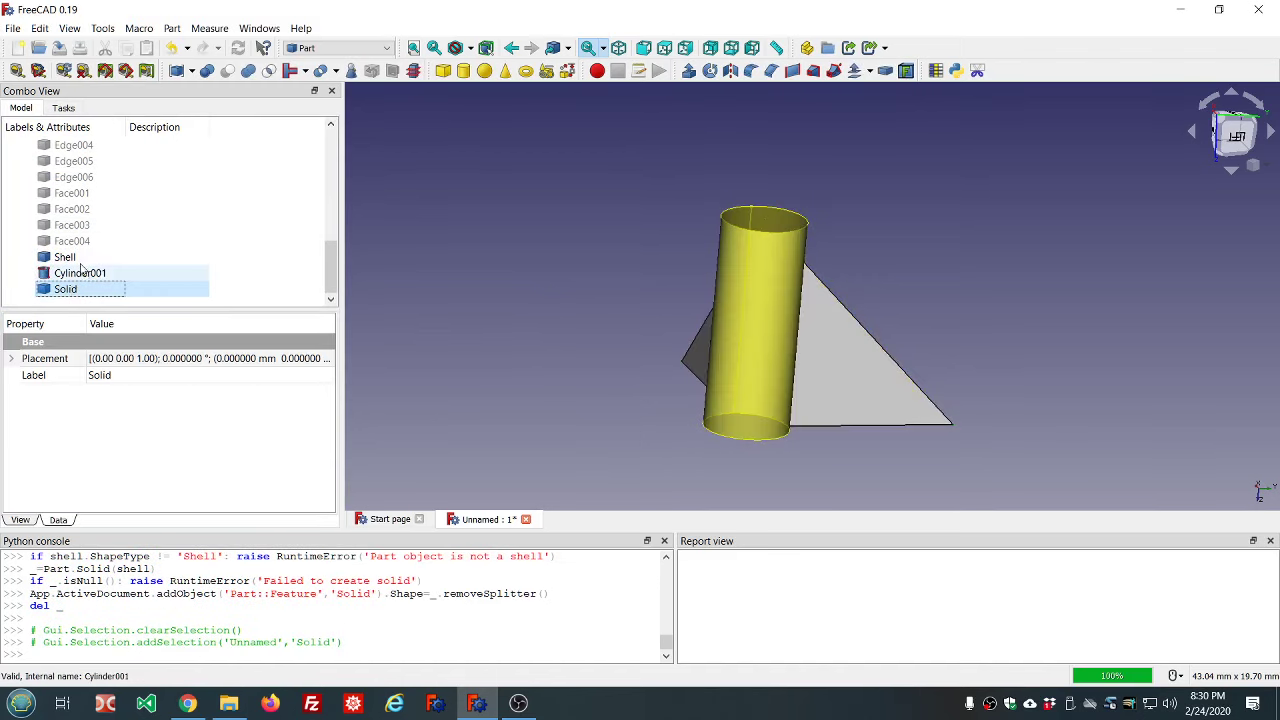
- Hide the Shell and cut Cylinder001 out of the new Solid
{"action": "left_click", "coordinate": [78, 259]}
{"action": "key", "text": "space"}
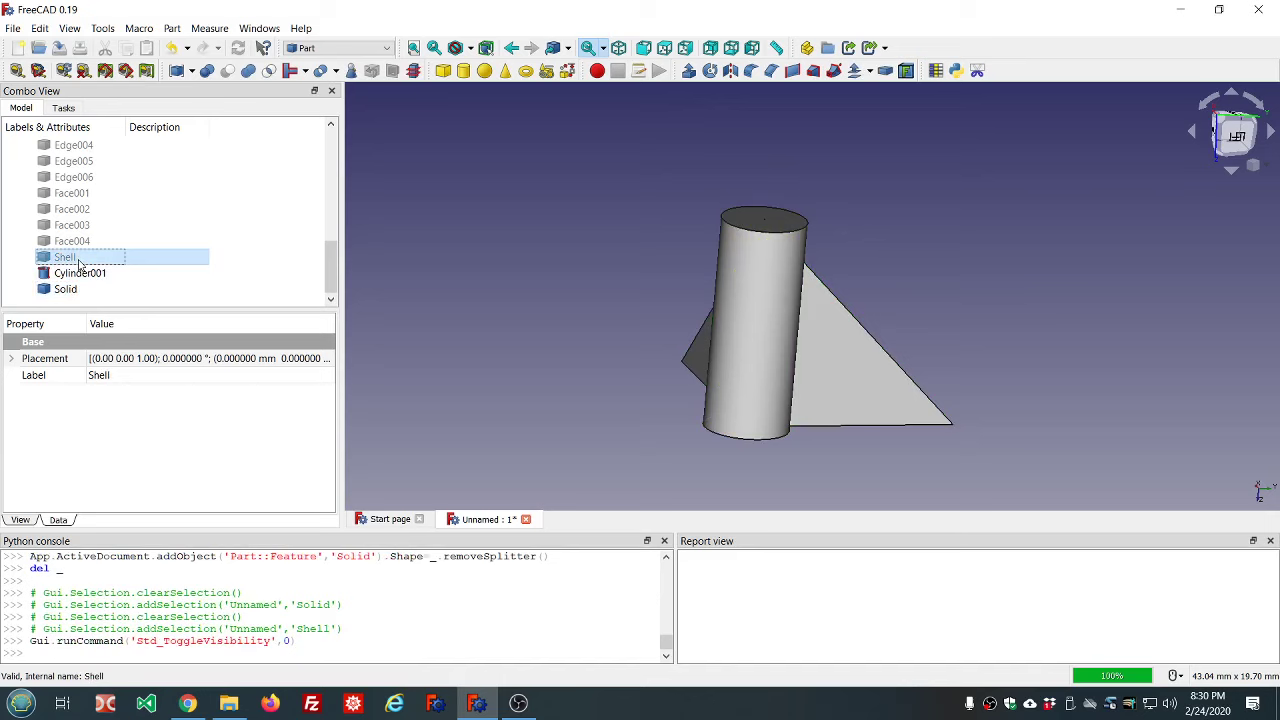
{"action": "left_click", "coordinate": [65, 289]}
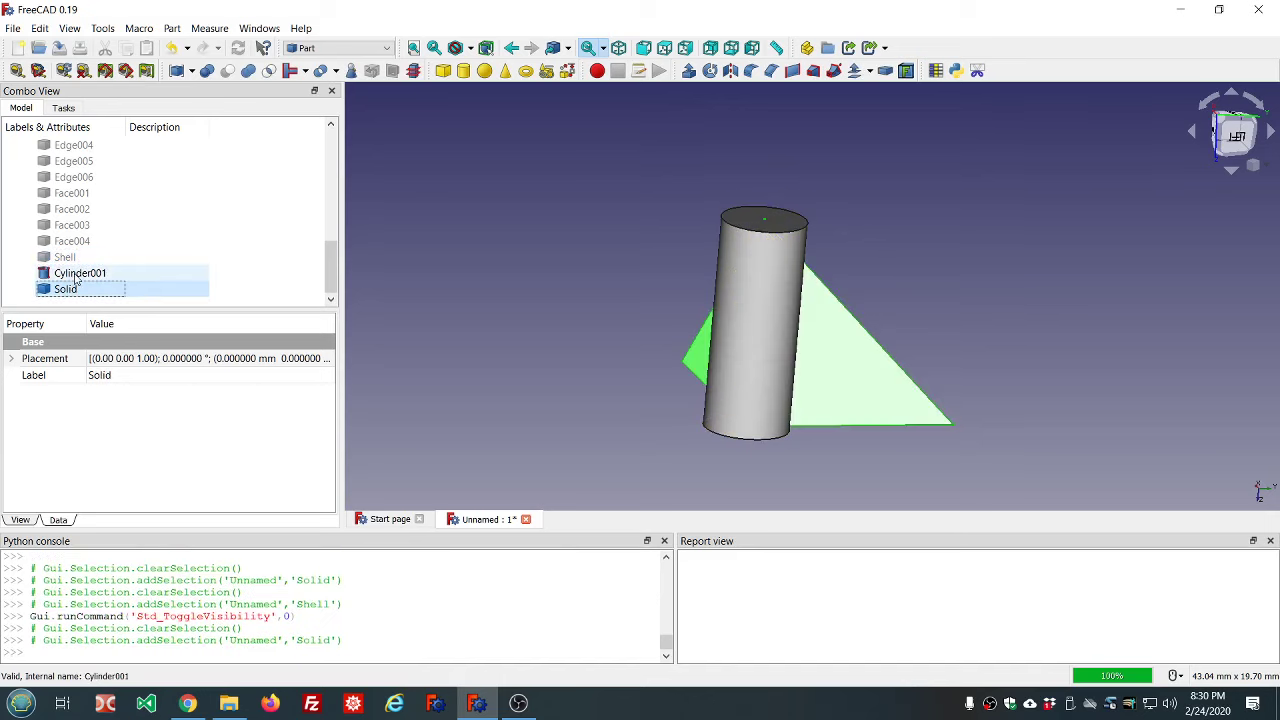
{"action": "left_click", "coordinate": [80, 273], "text": "ctrl"}
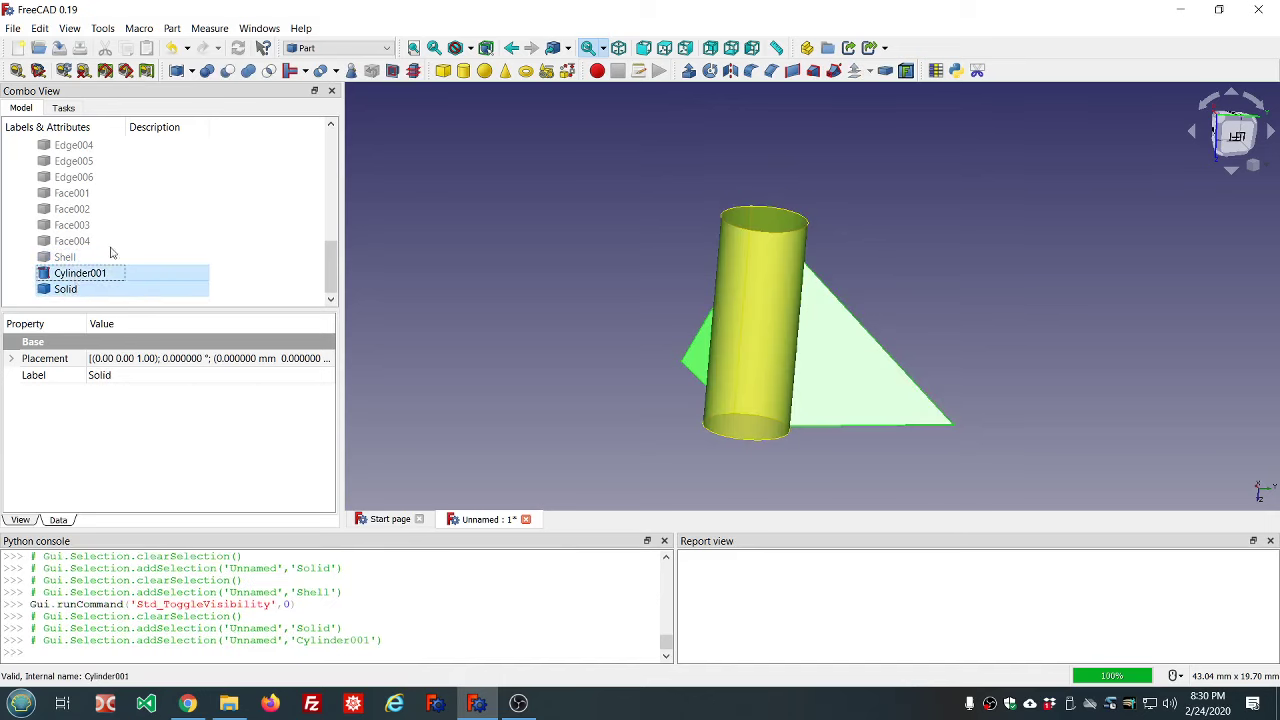
{"action": "left_click", "coordinate": [228, 70]}
- Inspect the test cut from several sides, then delete the Cut object
{"action": "left_click", "coordinate": [568, 233]}
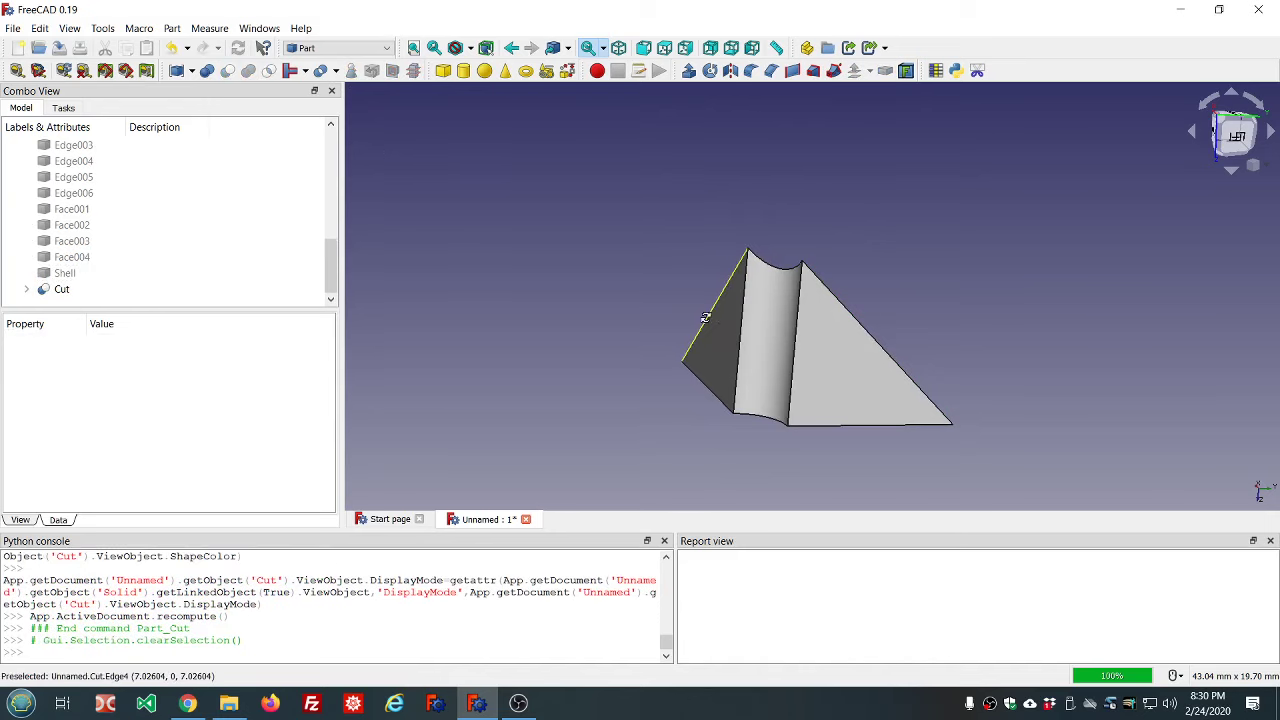
{"action": "middle_click_drag", "start_coordinate": [708, 315], "coordinate": [744, 349]}
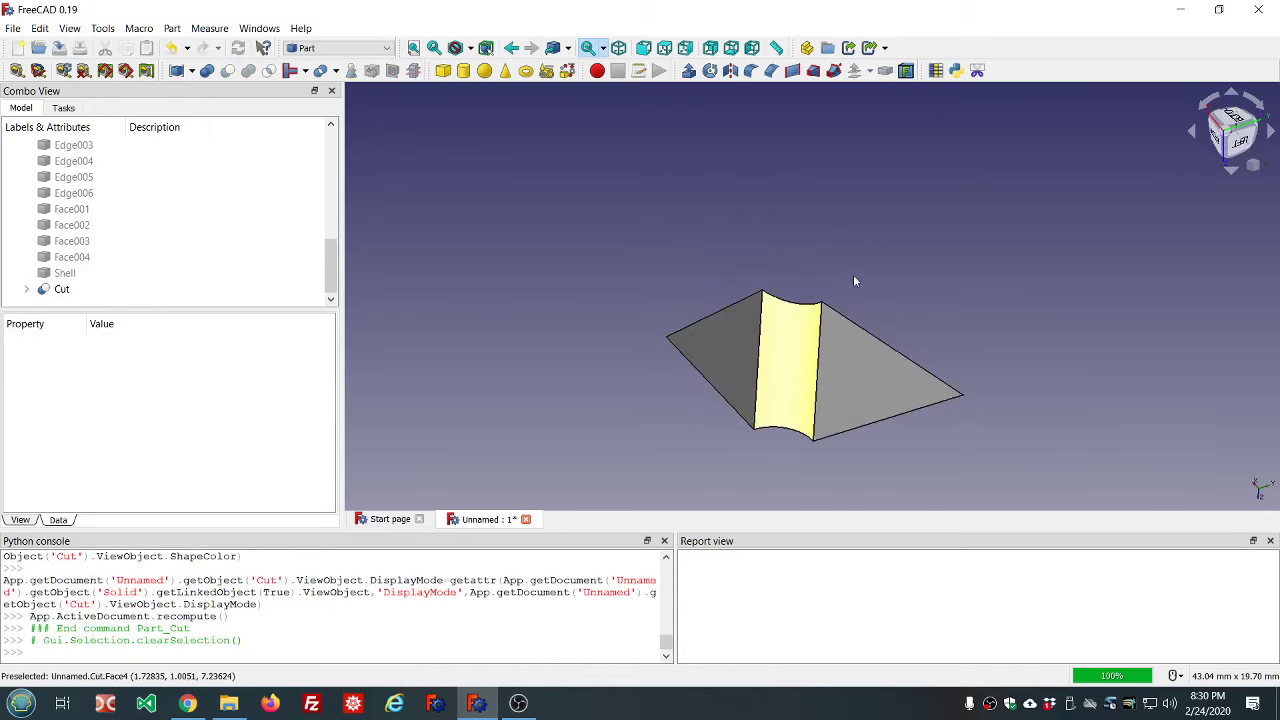
{"action": "middle_click_drag", "start_coordinate": [853, 272], "coordinate": [906, 309]}
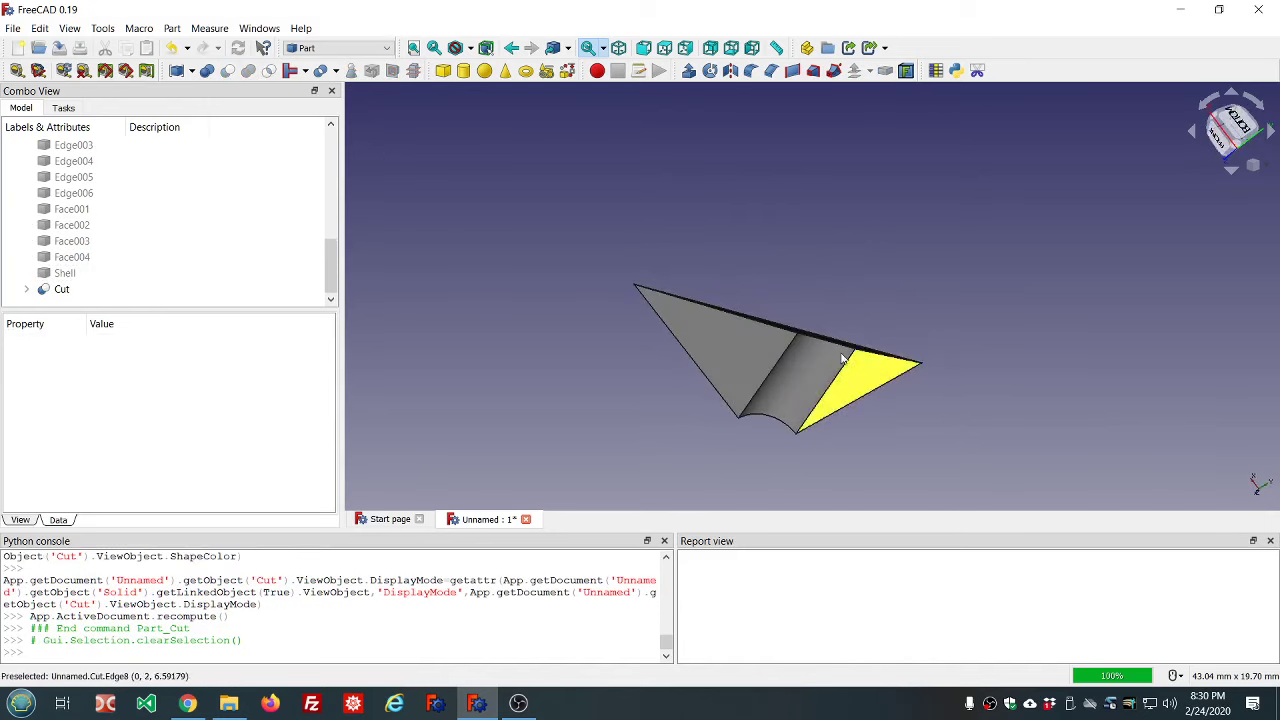
{"action": "middle_click_drag", "start_coordinate": [863, 429], "coordinate": [906, 378]}
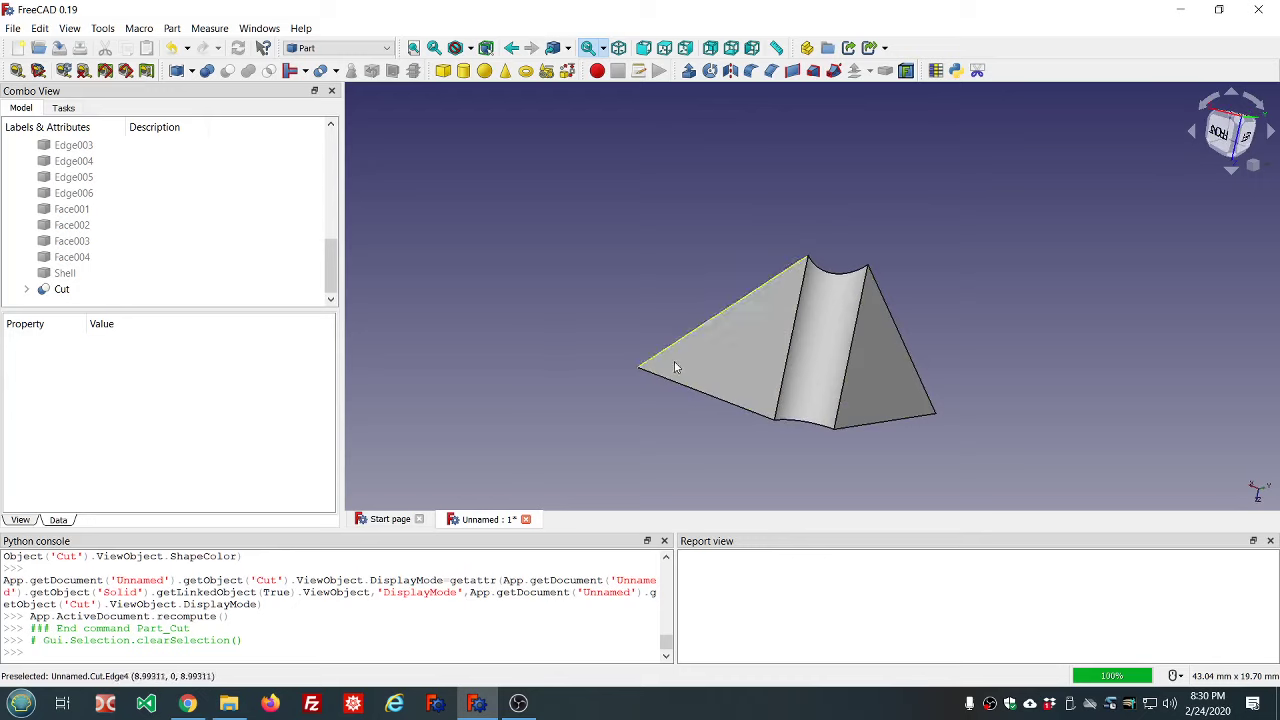
{"action": "scroll", "coordinate": [674, 361], "scroll_direction": "down", "scroll_amount": 5}
{"action": "scroll", "coordinate": [737, 391], "scroll_direction": "up", "scroll_amount": 5}
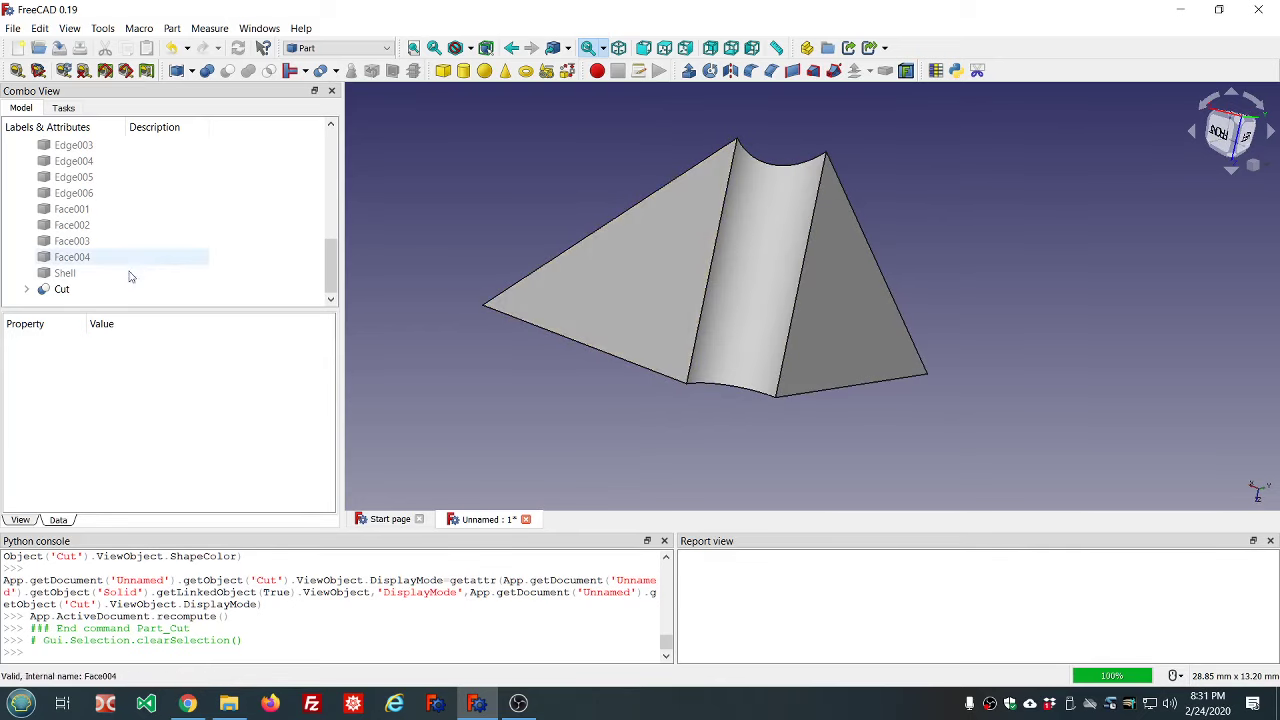
{"action": "left_click", "coordinate": [41, 290]}
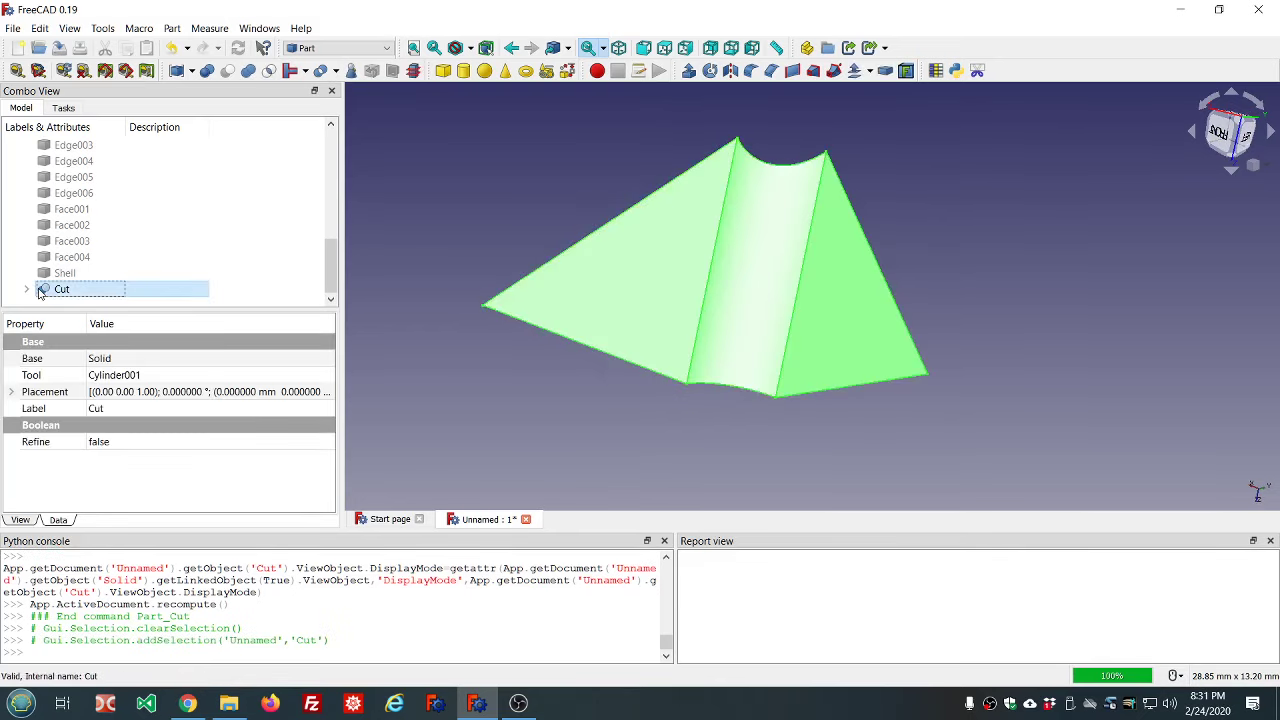
{"action": "key", "text": "Delete"}
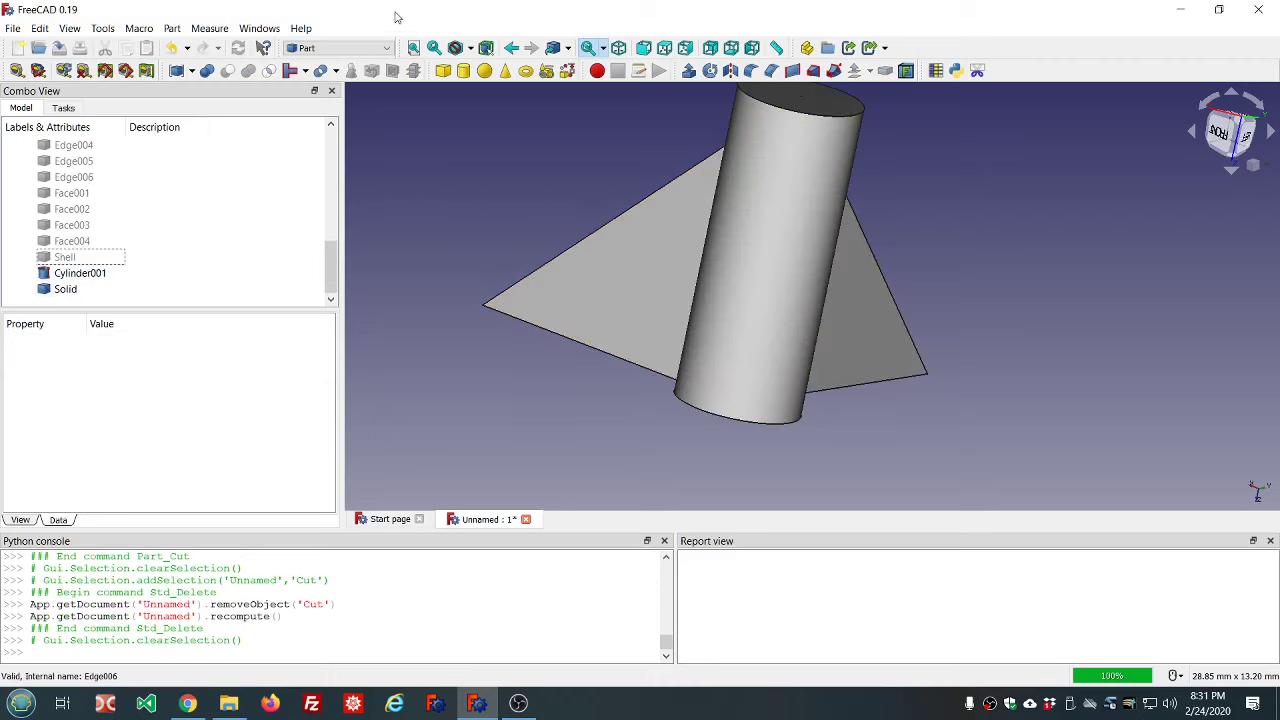
- Hide the Solid and make the Shell visible again
{"action": "left_click", "coordinate": [173, 28]}
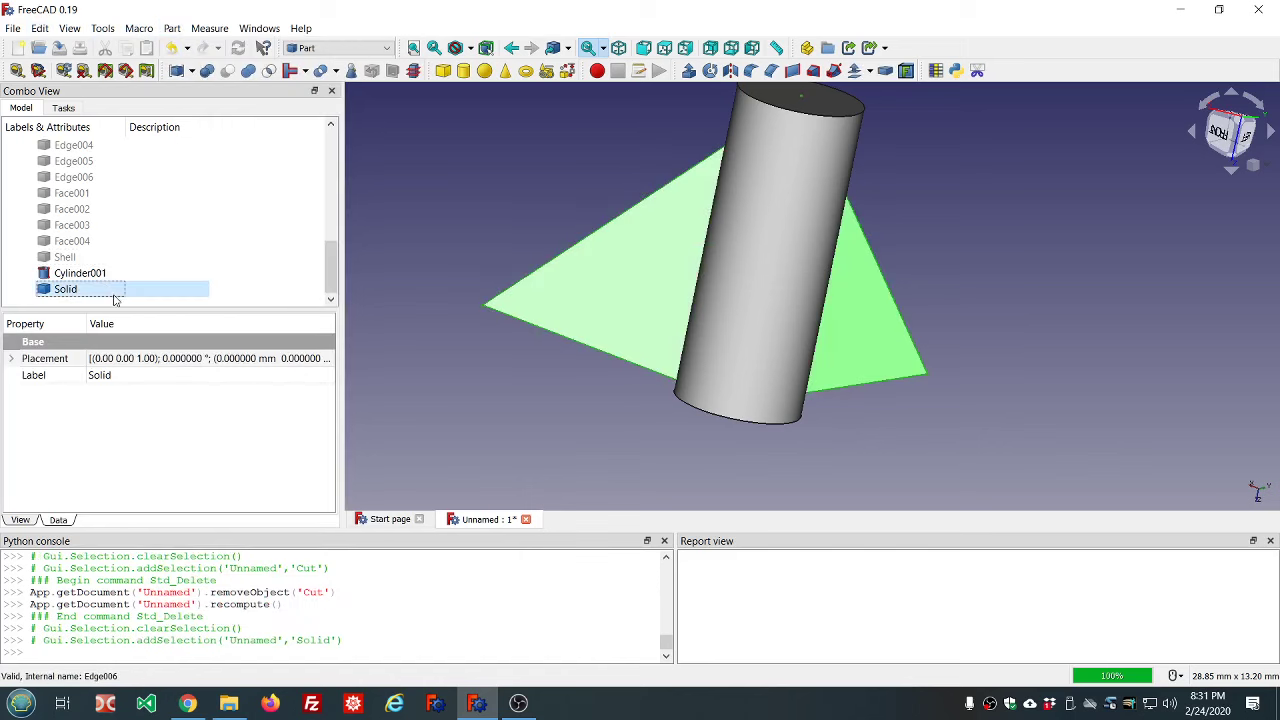
{"action": "left_click", "coordinate": [72, 290]}
{"action": "key", "text": "space"}
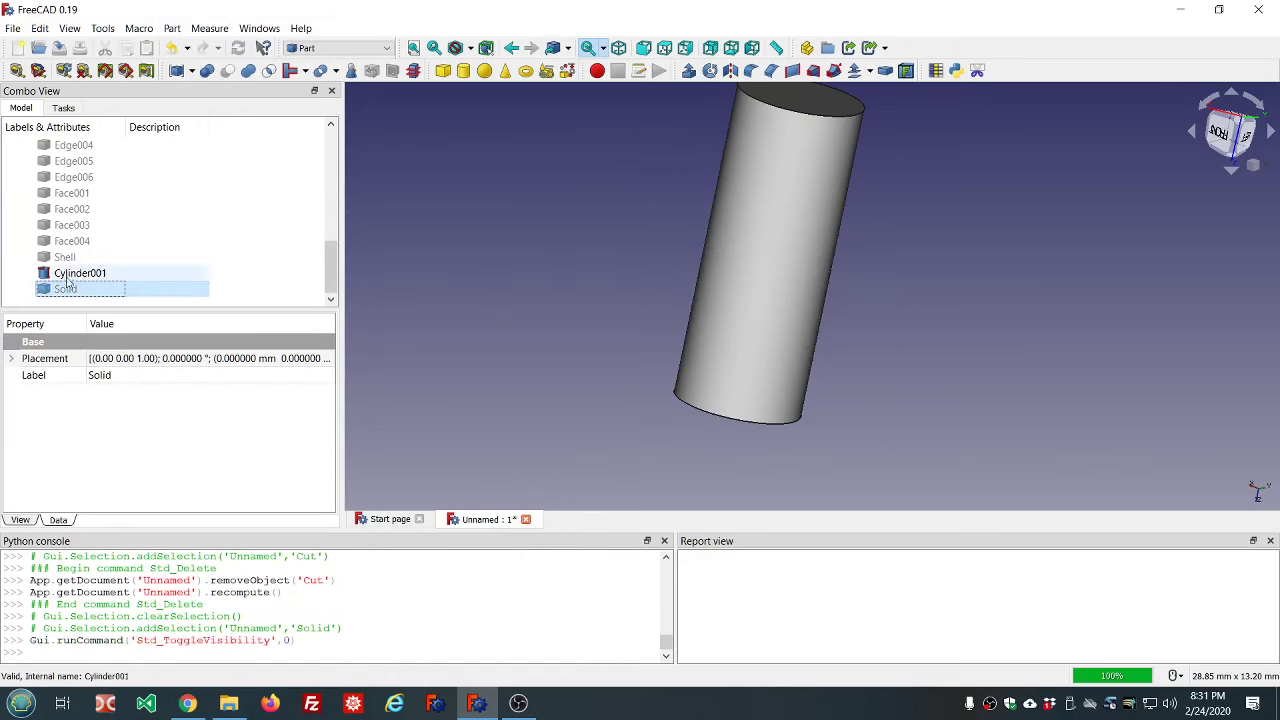
{"action": "left_click", "coordinate": [66, 258]}
{"action": "key", "text": "space"}
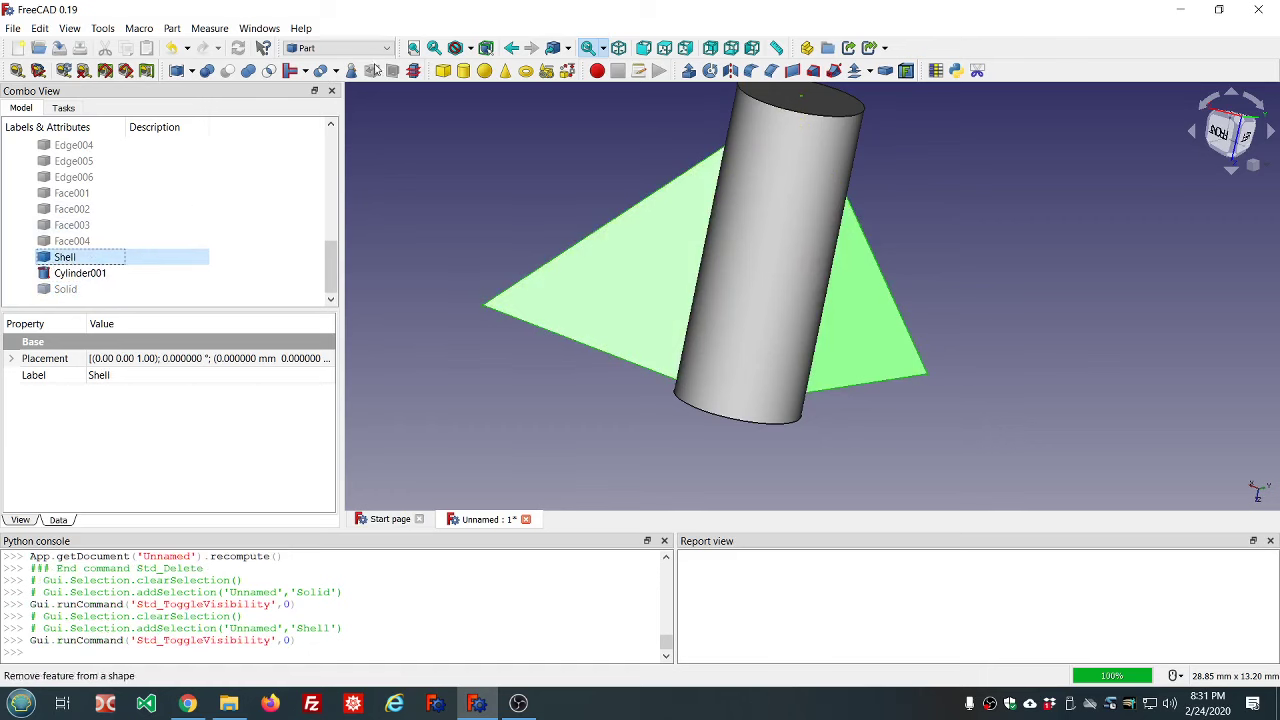
- Convert the Shell with Part > Convert to solid, creating a Shell (Solid) object
{"action": "left_click", "coordinate": [174, 29]}
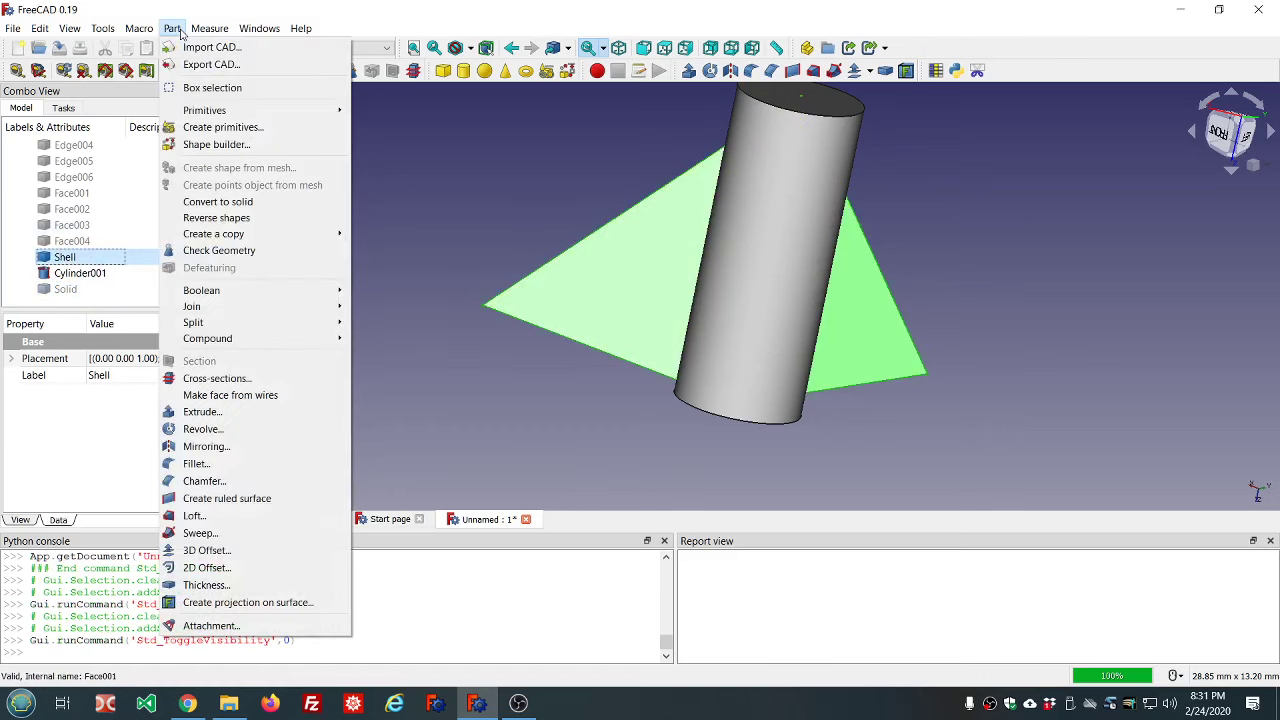
{"action": "left_click", "coordinate": [232, 204]}
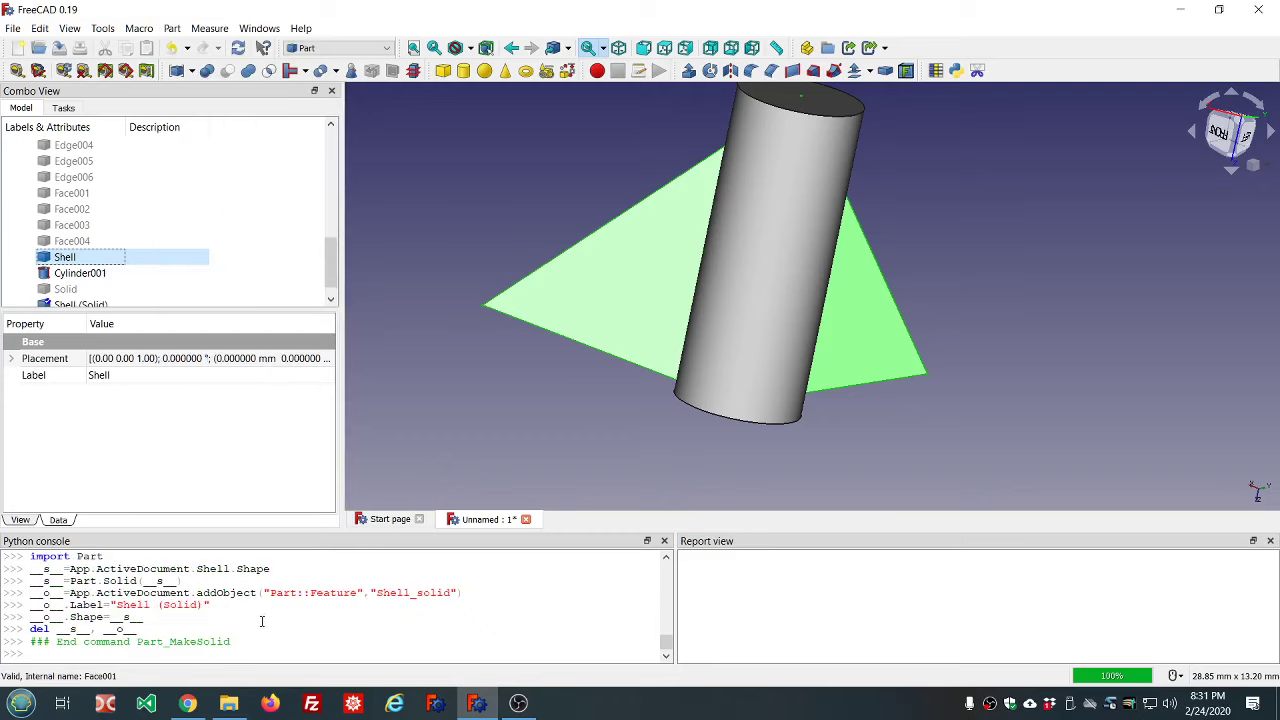
{"action": "scroll", "coordinate": [86, 610], "scroll_direction": "up", "scroll_amount": 1}
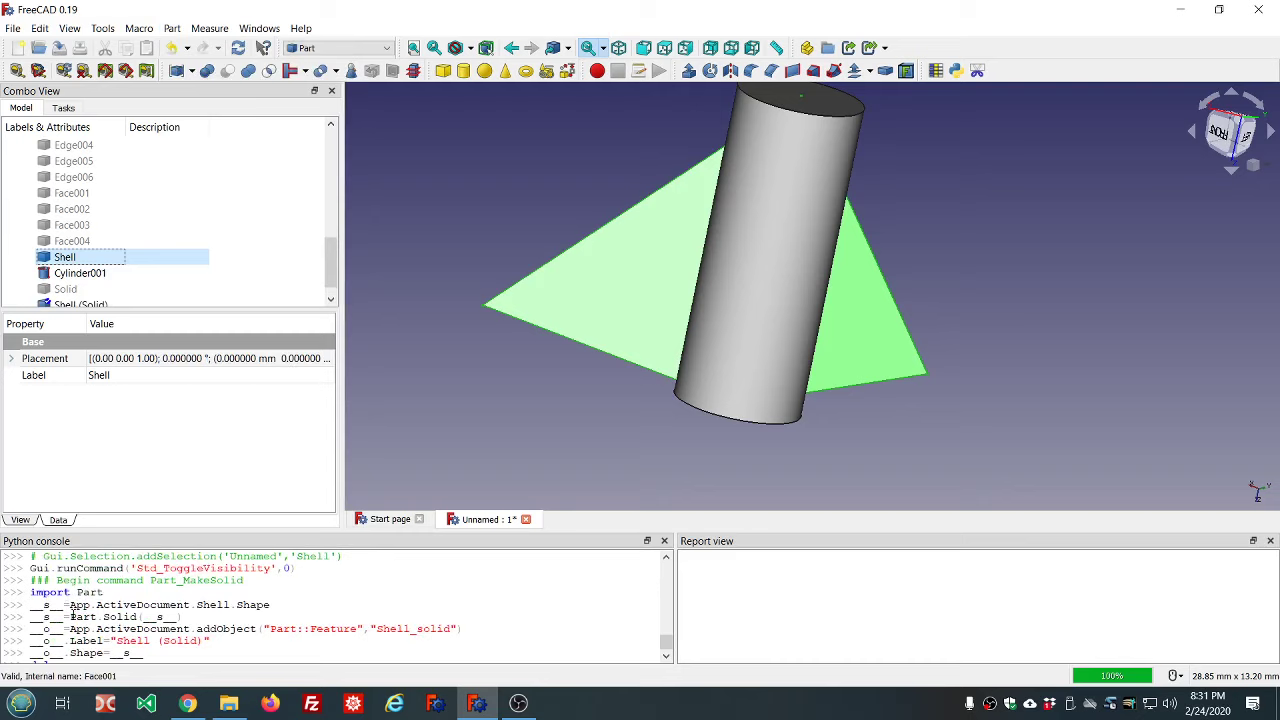
{"action": "scroll", "coordinate": [67, 606], "scroll_direction": "down", "scroll_amount": 1}
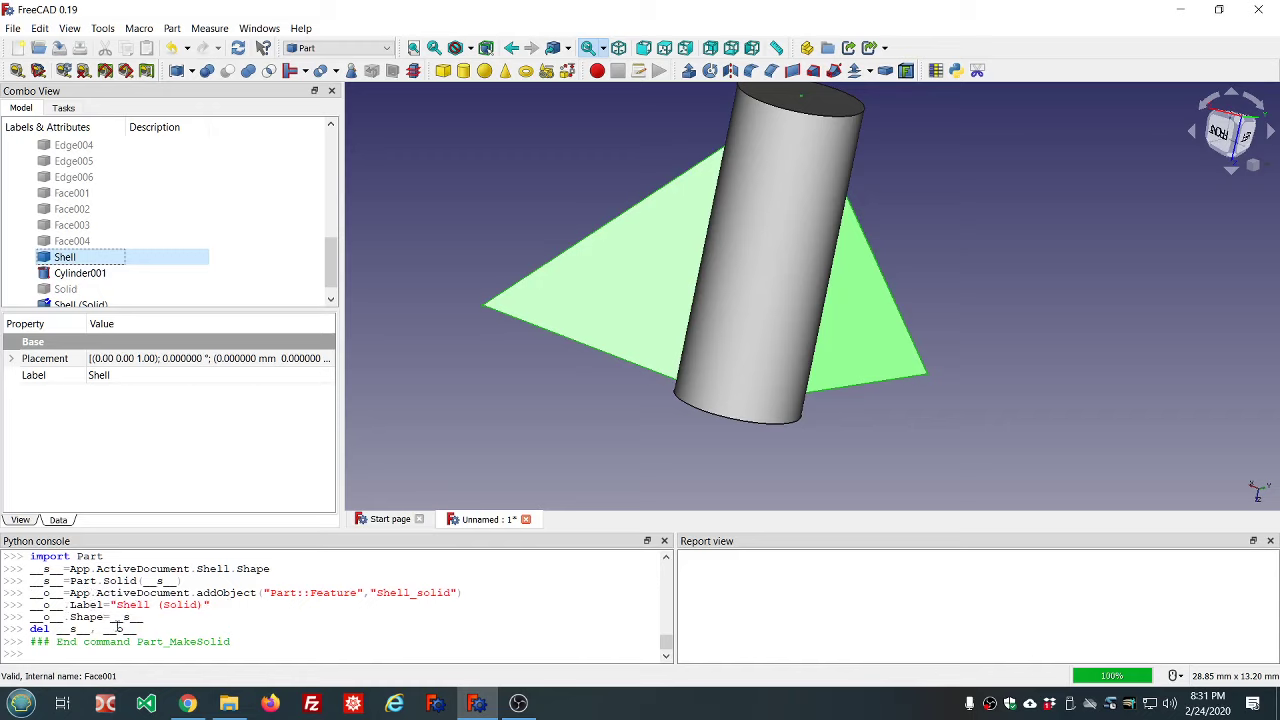
{"action": "scroll", "coordinate": [170, 244], "scroll_direction": "down", "scroll_amount": 1}
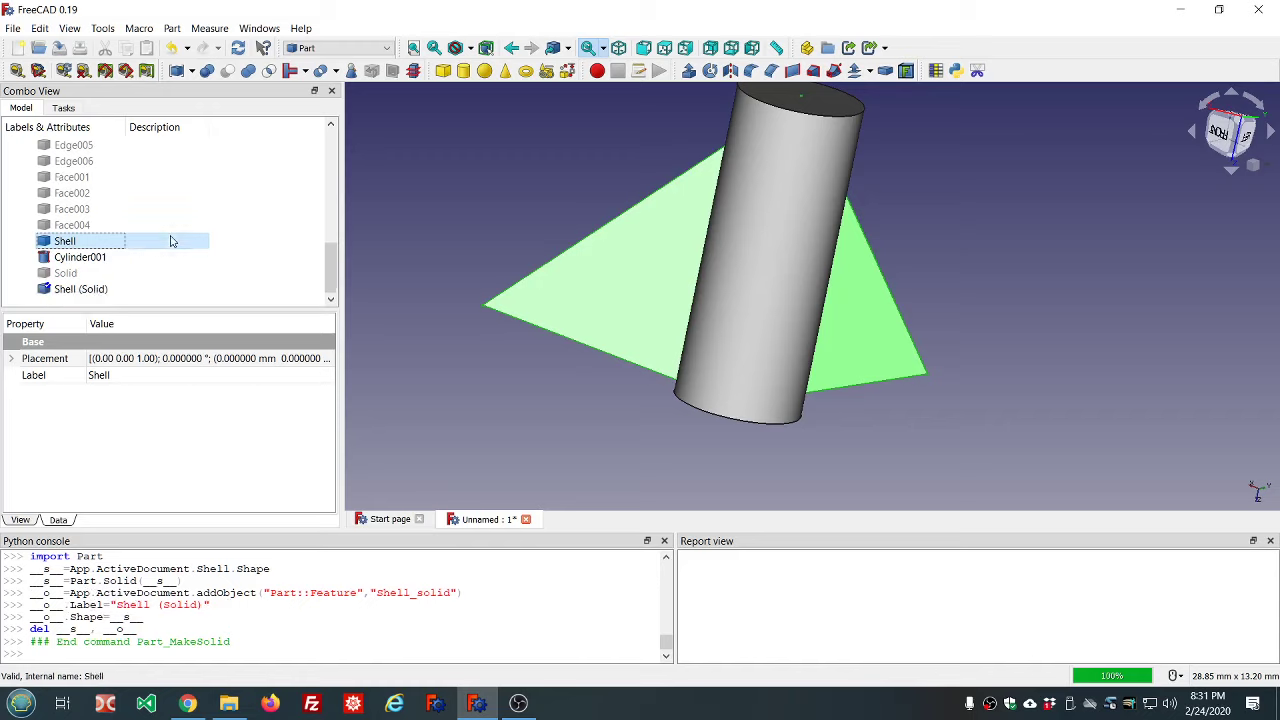
- Select Edge006 and recompute the whole document
{"action": "left_click", "coordinate": [181, 161]}
{"action": "left_click", "coordinate": [237, 49]}
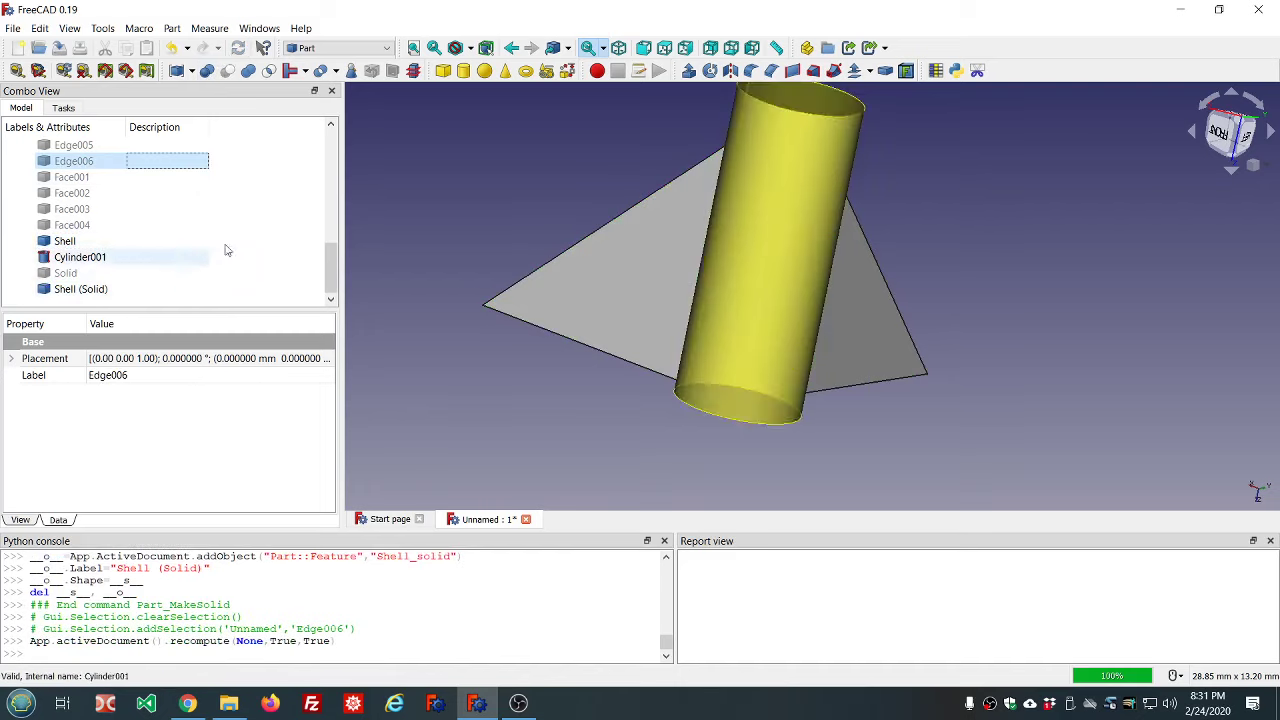
{"action": "scroll", "coordinate": [674, 251], "scroll_direction": "down", "scroll_amount": 4}
{"action": "scroll", "coordinate": [759, 232], "scroll_direction": "up", "scroll_amount": 4}
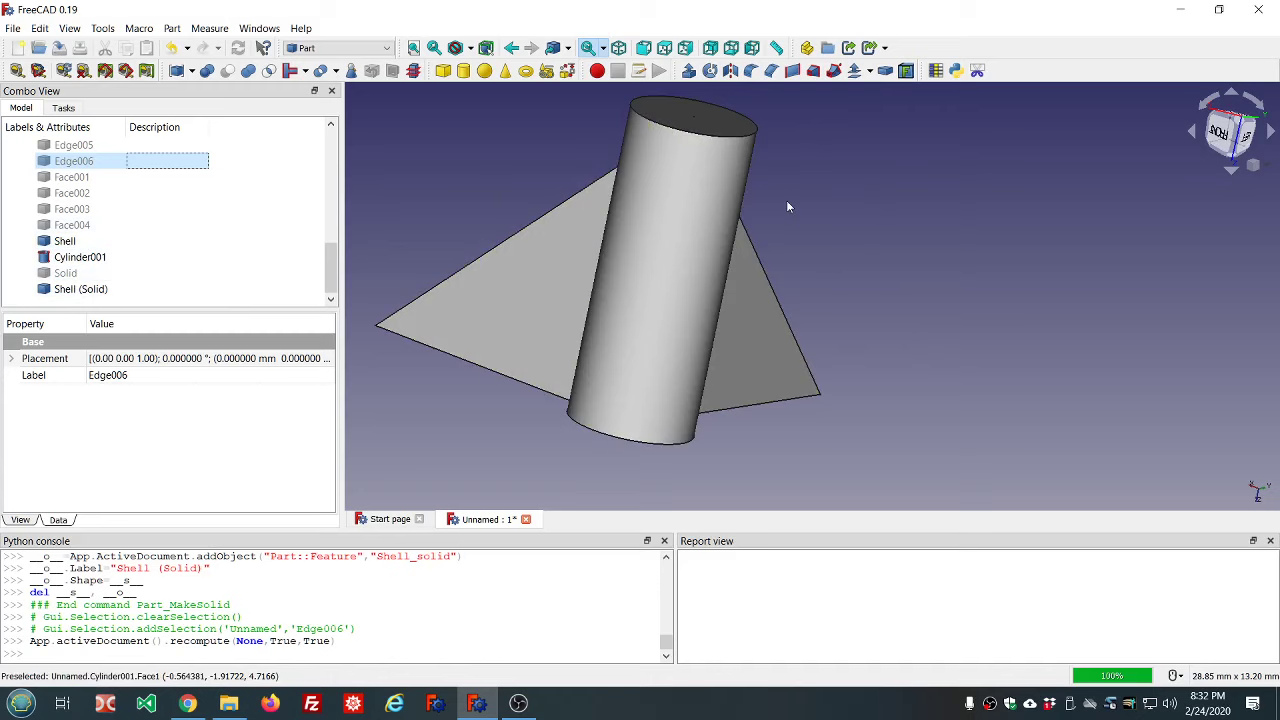
- Orbit to view the Shell (Solid) and Cylinder001 from another side, then dismiss the Part menu
{"action": "middle_click_drag", "start_coordinate": [629, 206], "coordinate": [774, 252]}
{"action": "scroll", "coordinate": [810, 270], "scroll_direction": "down", "scroll_amount": 3}
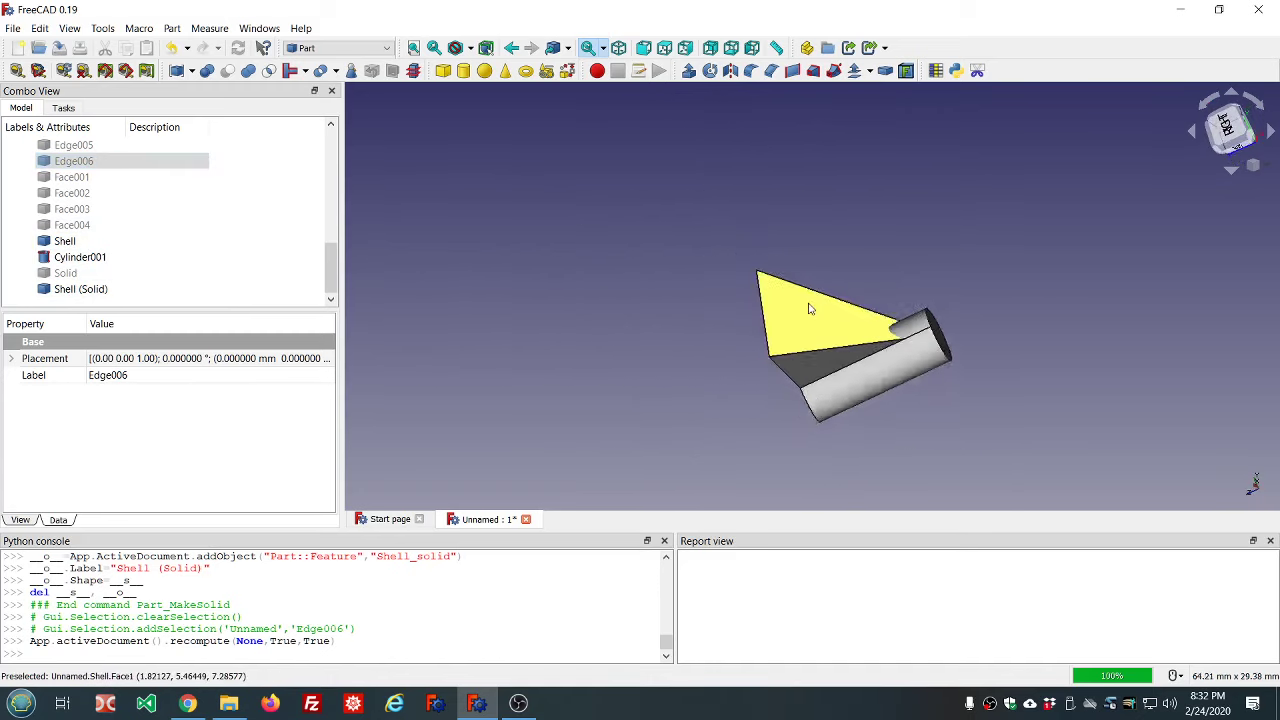
{"action": "scroll", "coordinate": [885, 380], "scroll_direction": "up", "scroll_amount": 3}
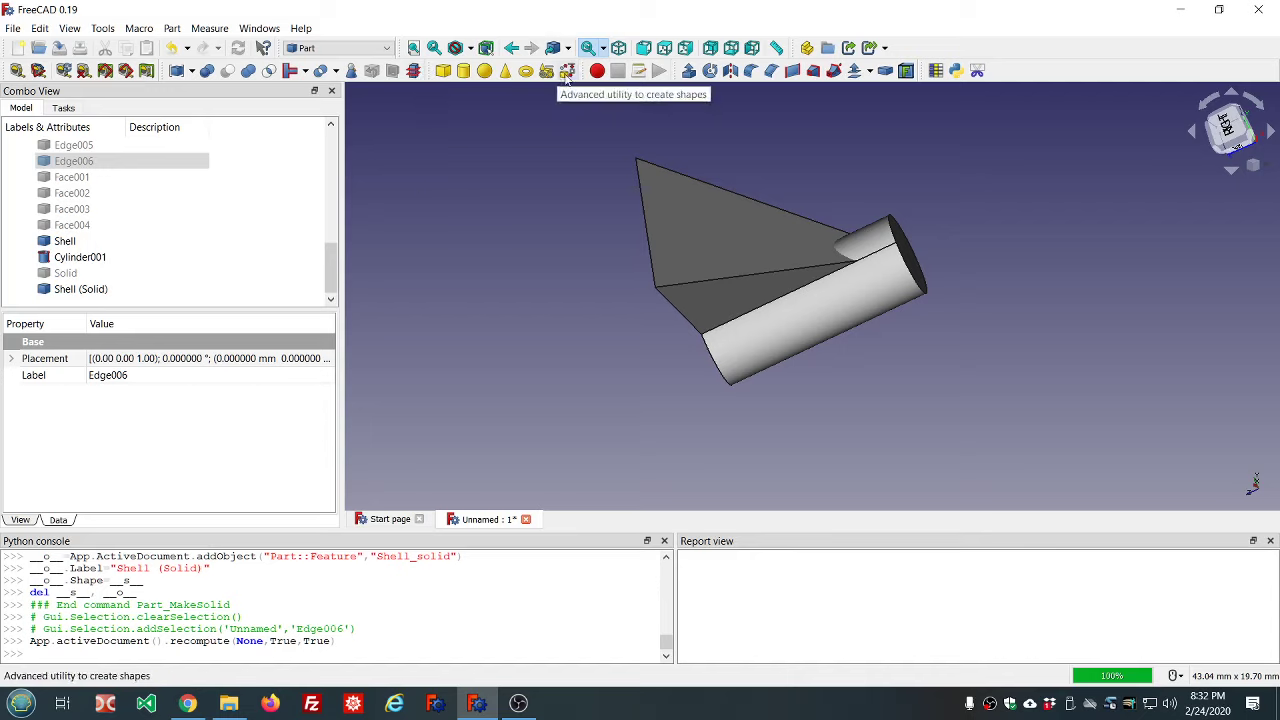
{"action": "left_click", "coordinate": [173, 28]}
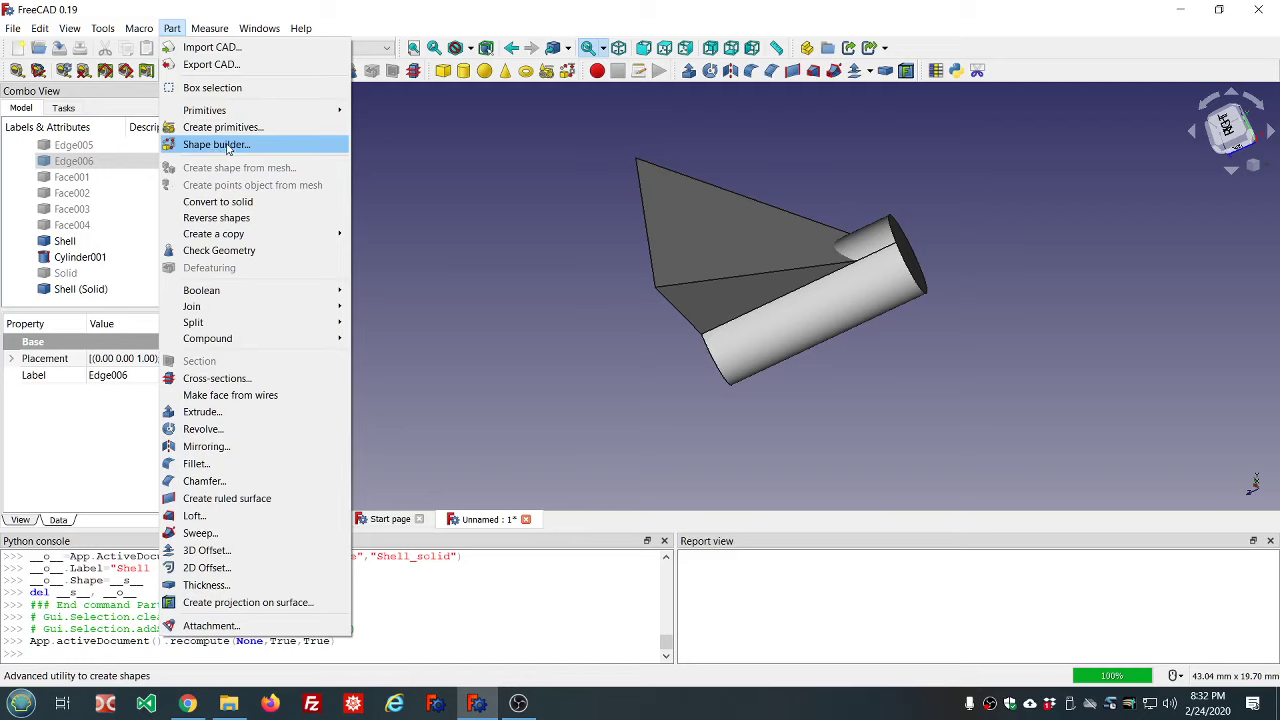
{"action": "left_click", "coordinate": [429, 261]}
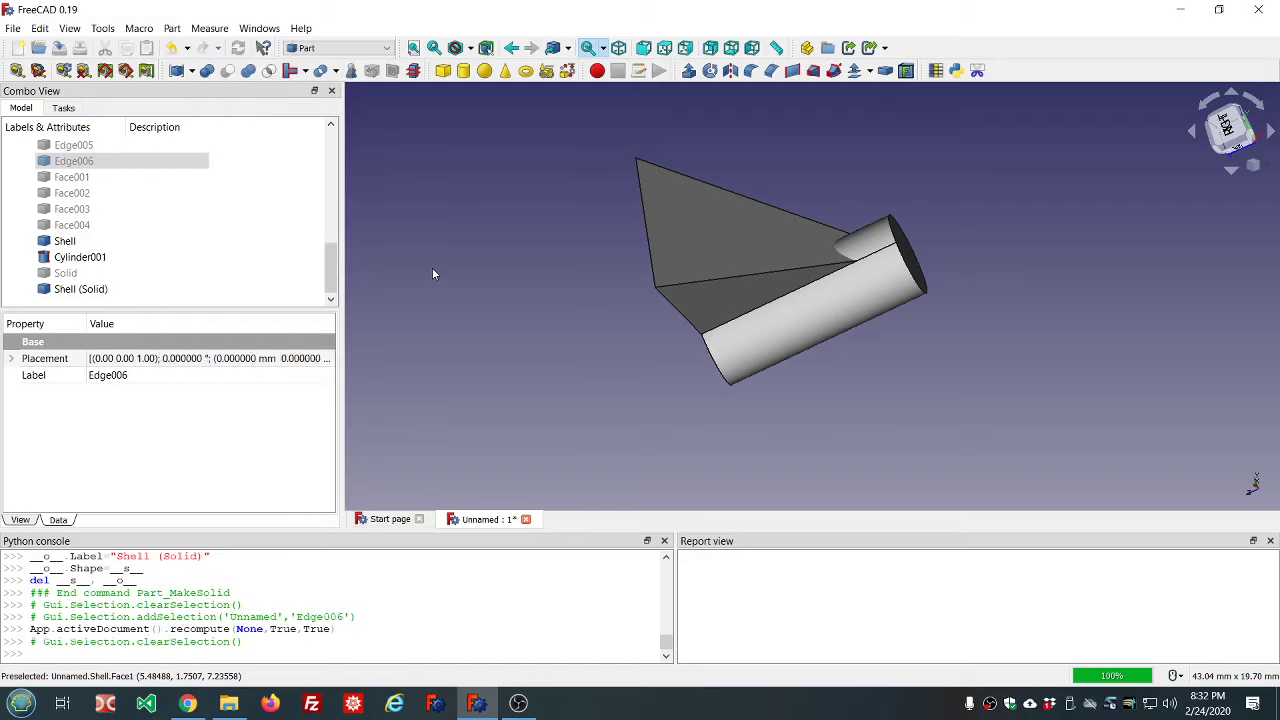